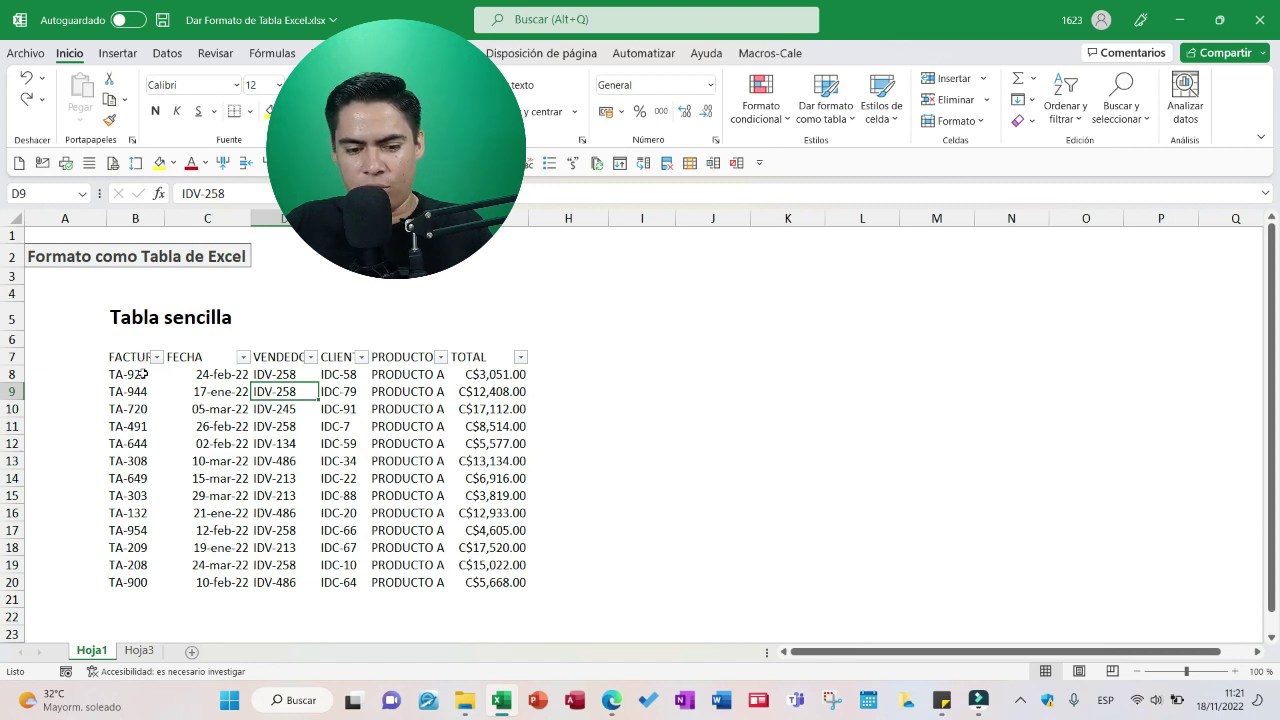
# Step: Copy the "Tabla sencilla" data in B7:G20 and paste only its values starting at K7
pyautogui.moveTo(133, 361); pyautogui.dragTo(497, 578)
pyautogui.hotkey('ctrl', 'c')
pyautogui.click(770, 357)
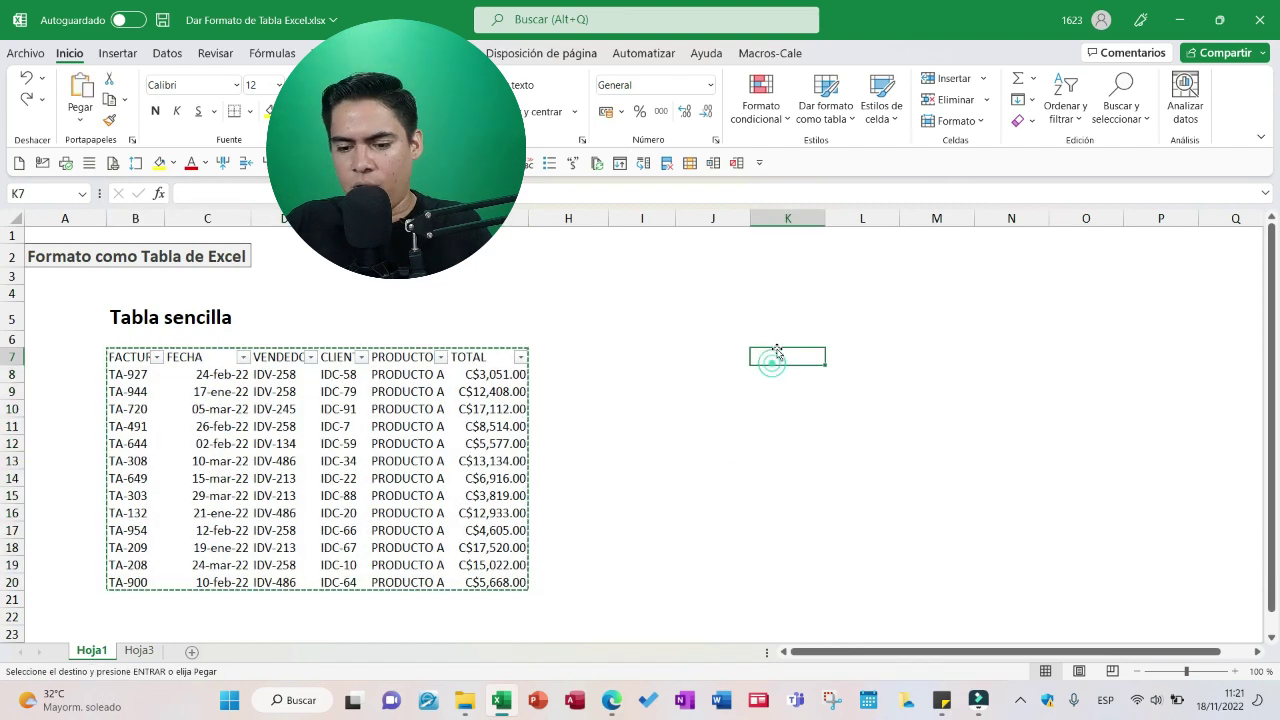
pyautogui.click(80, 119)
pyautogui.click(80, 245)
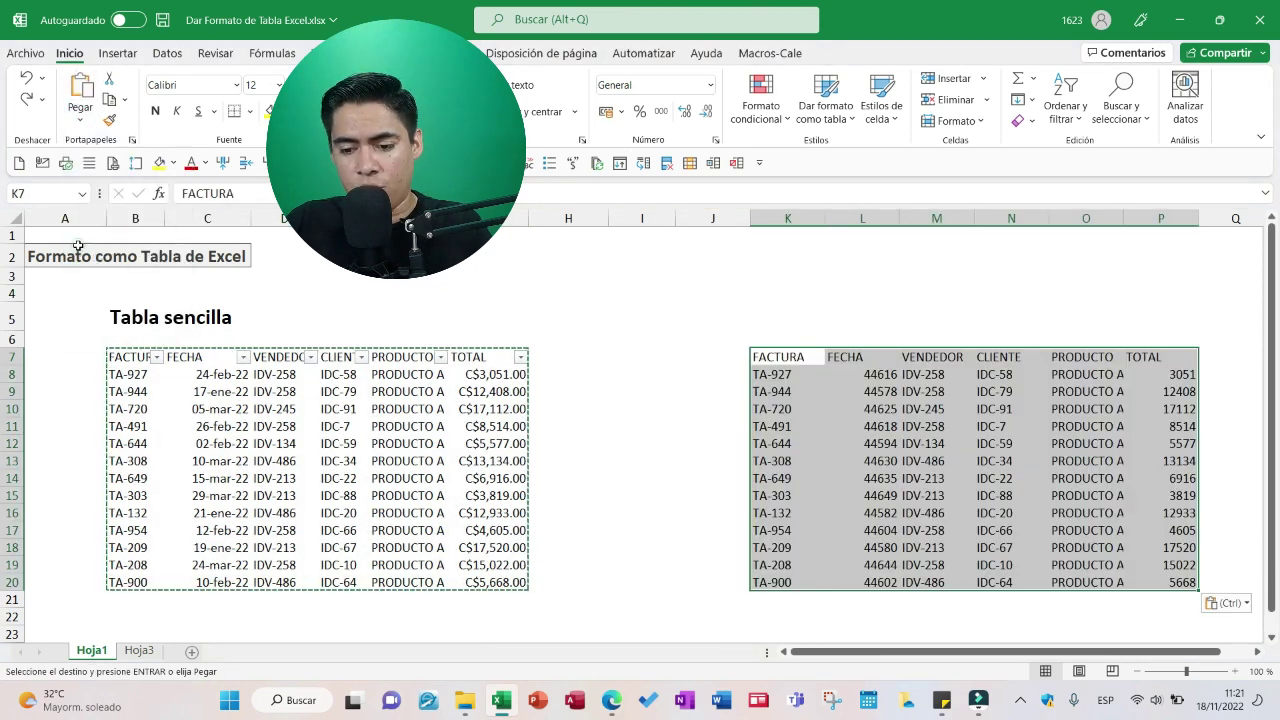
pyautogui.press('Escape')
# Step: Delete the two empty columns I and J between the original data and the pasted copy
pyautogui.click(634, 214)
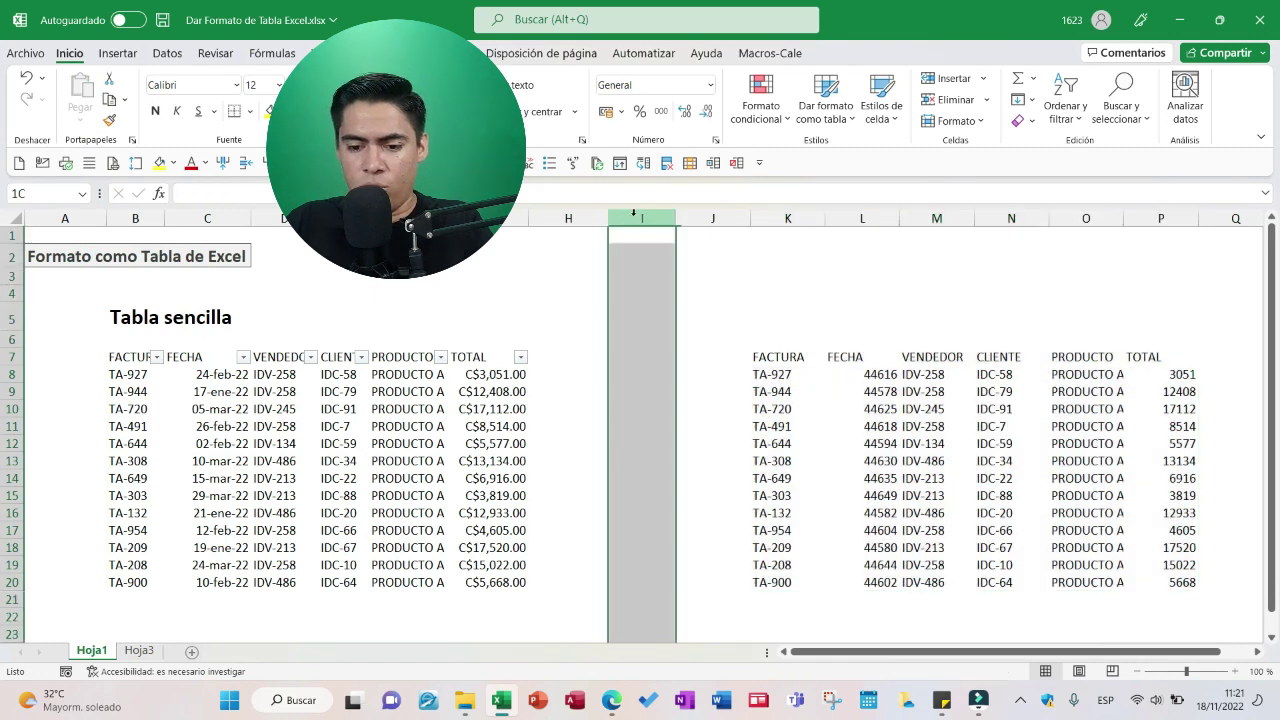
pyautogui.hotkey('ctrl', '-')
pyautogui.hotkey('ctrl', '-')
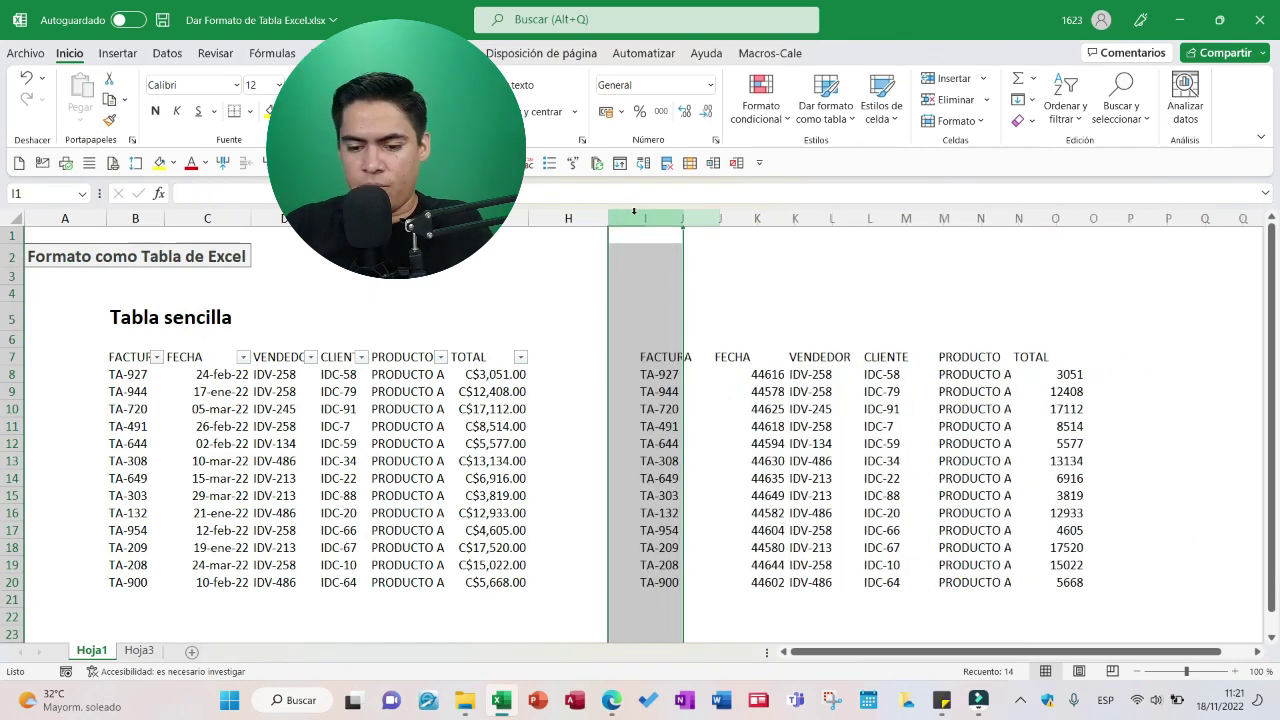
# Step: Copy the "Tabla sencilla" heading from B5 to I5 above the pasted data
pyautogui.click(145, 314)
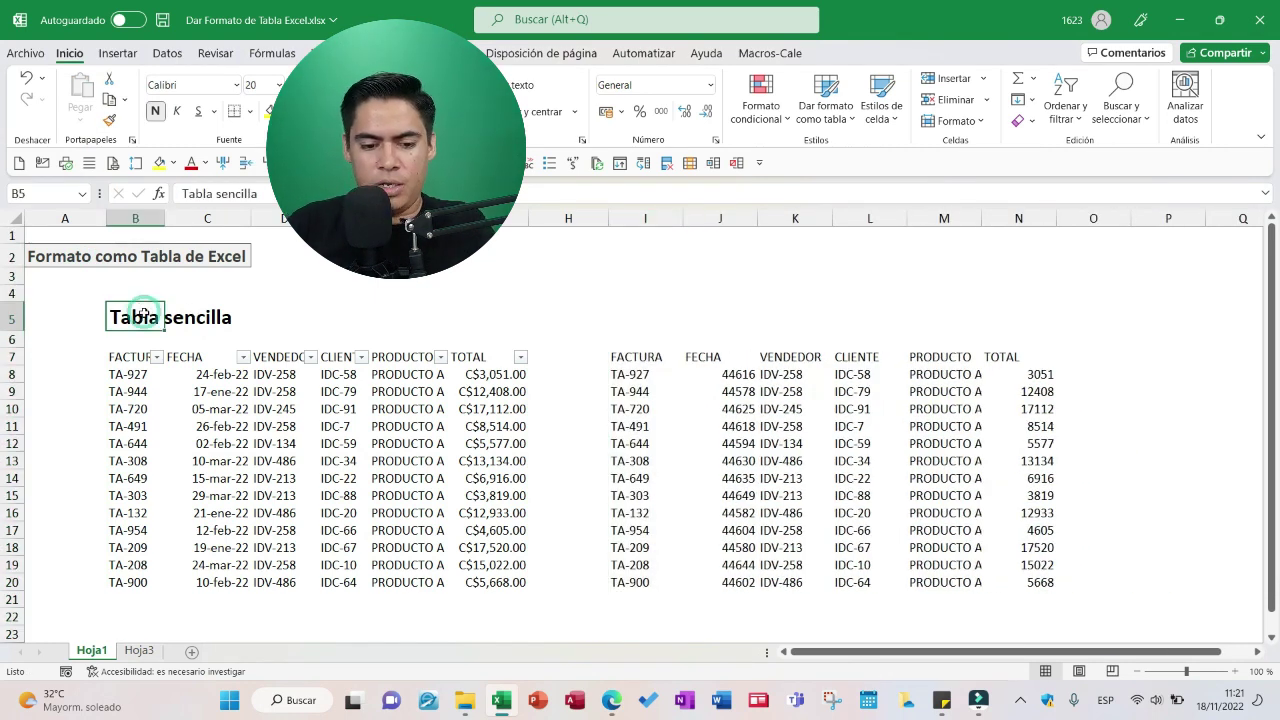
pyautogui.hotkey('ctrl', 'c')
pyautogui.press('Right')
pyautogui.press('Right')
pyautogui.press('Right')
pyautogui.press('Right')
pyautogui.press('Right')
pyautogui.press('Right')
pyautogui.hotkey('ctrl', 'v')
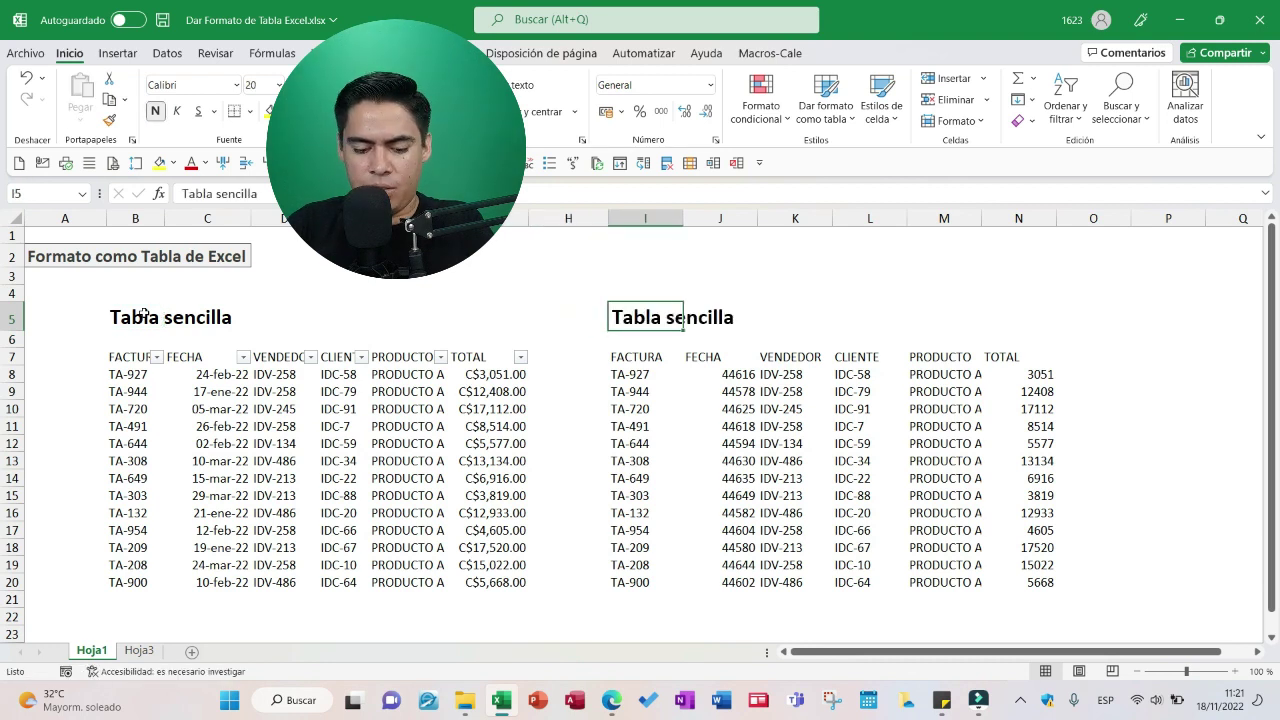
# Step: Replace the heading text in I5 with "Datos con formato tabla Excel"
pyautogui.write('dATOs con formato ')
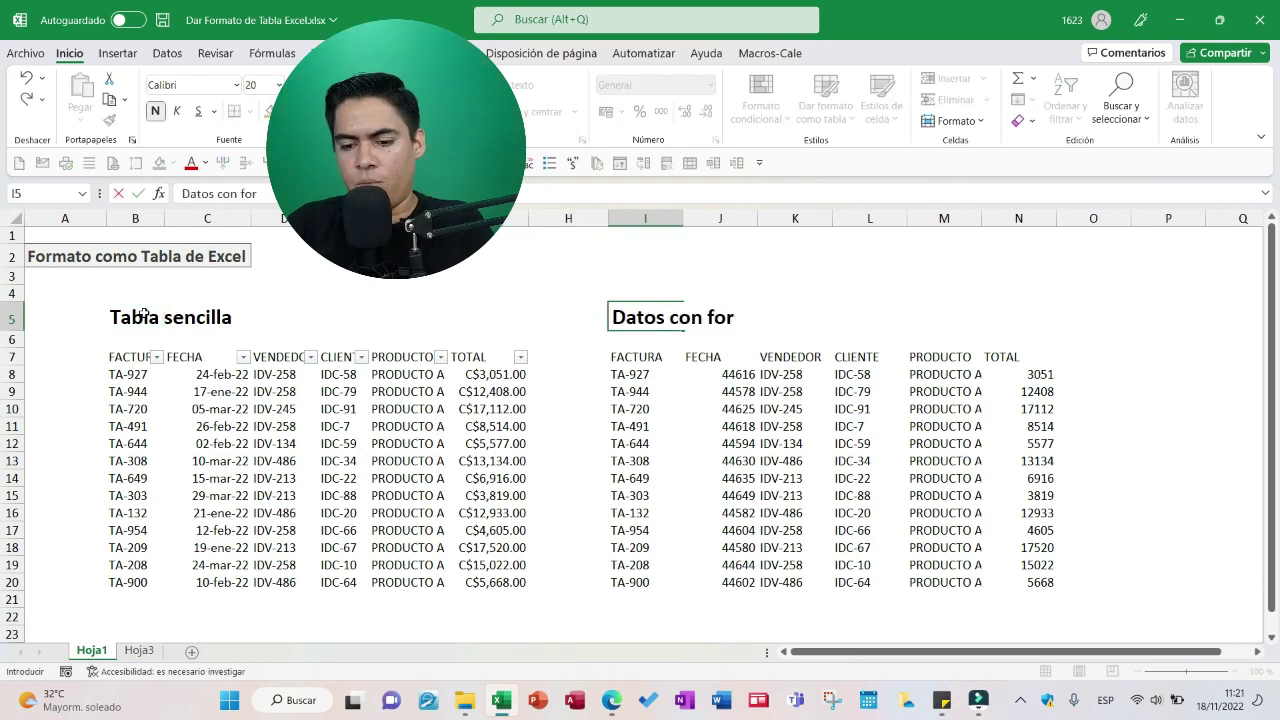
pyautogui.write('tabla Excel')
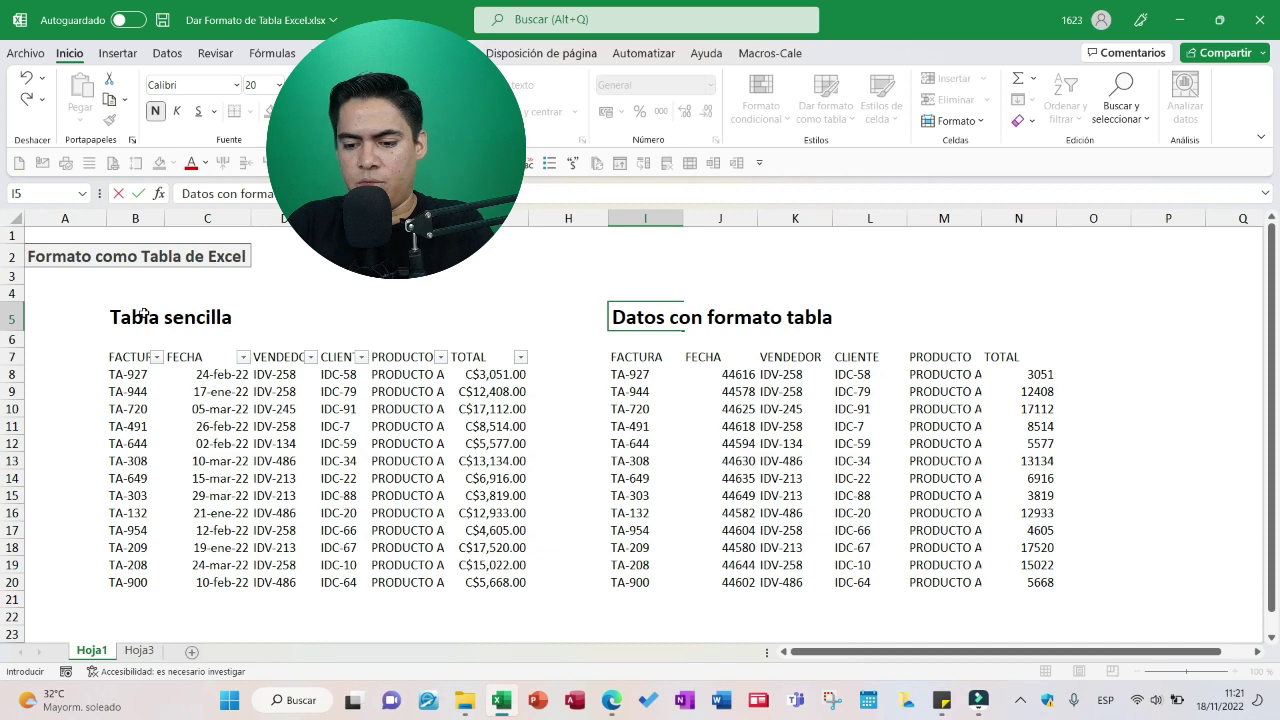
pyautogui.press('Return')
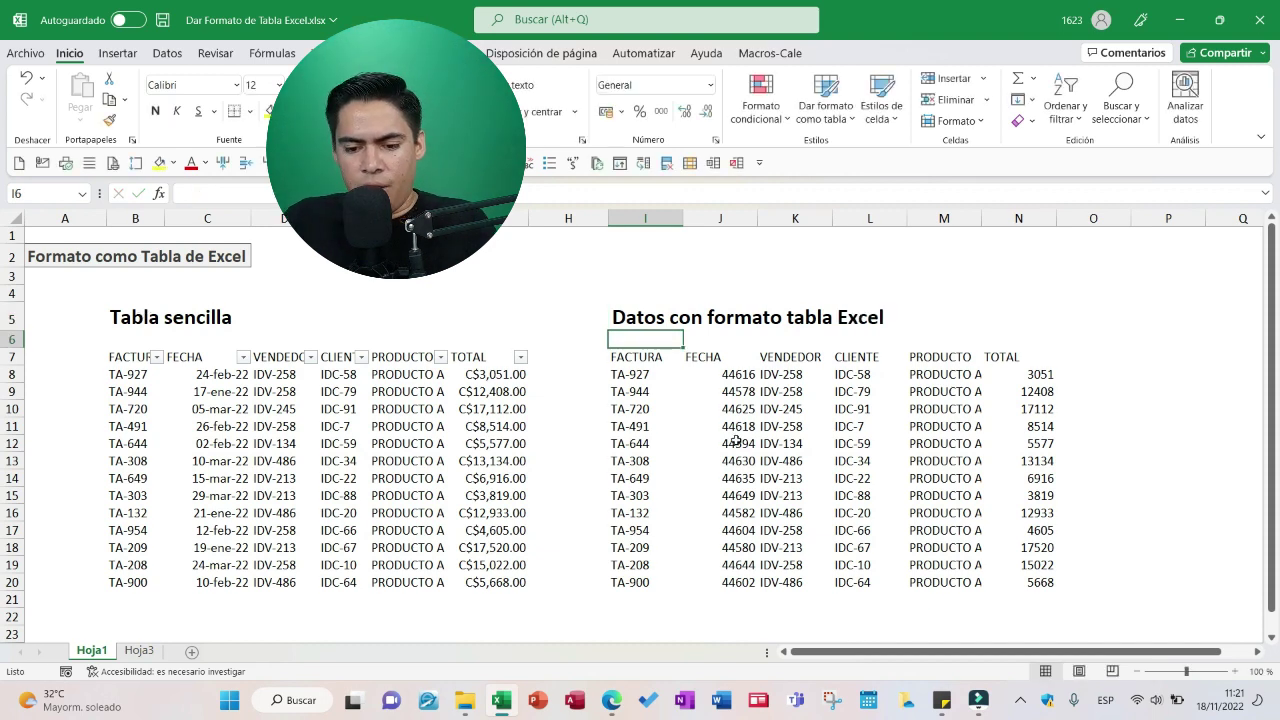
pyautogui.click(736, 441)
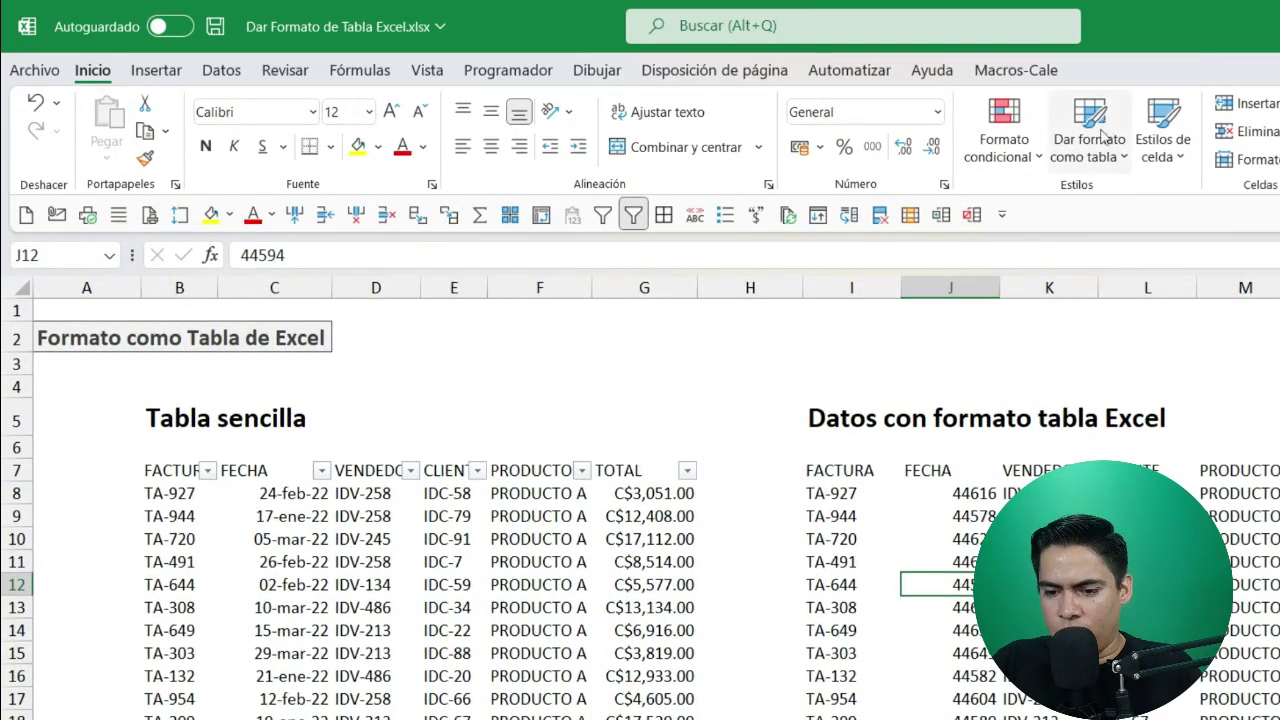
pyautogui.click(1116, 155)
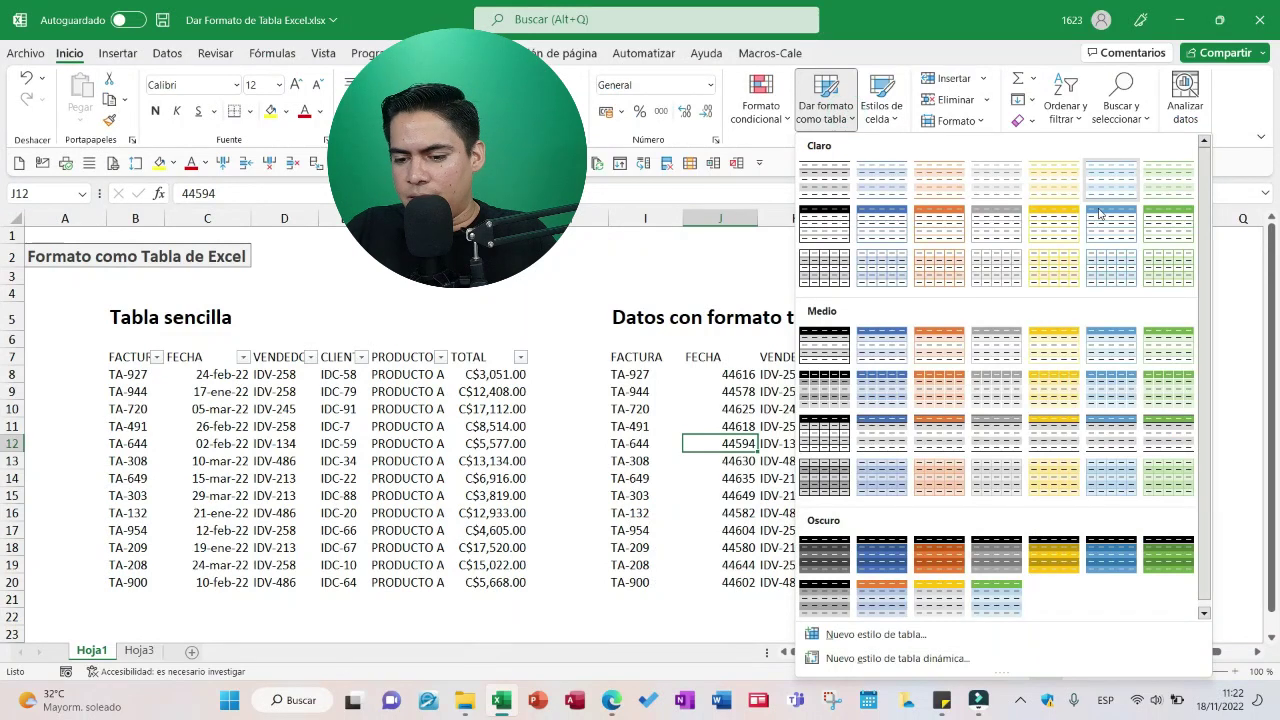
pyautogui.click(702, 372)
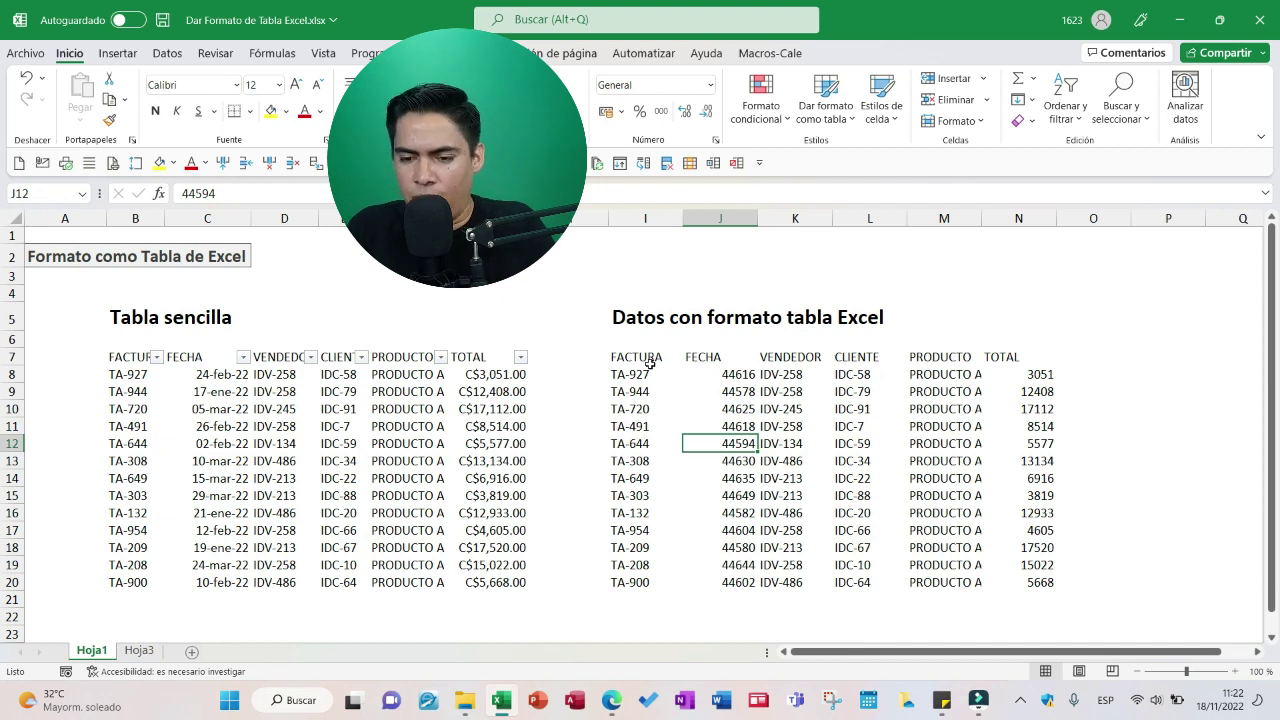
# Step: Format the range I7:N20 as a table with headers, using the style "Blanco, Estilo de tabla claro 18"
pyautogui.moveTo(649, 363); pyautogui.dragTo(1045, 583)
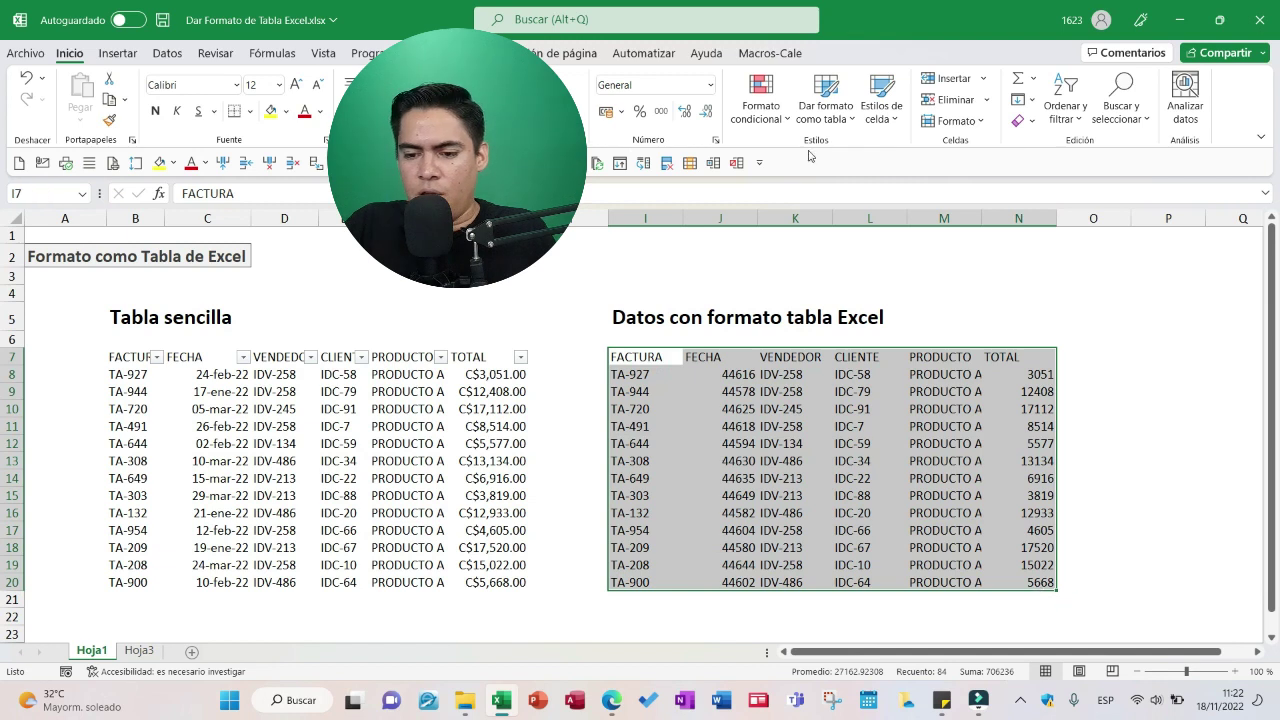
pyautogui.click(828, 110)
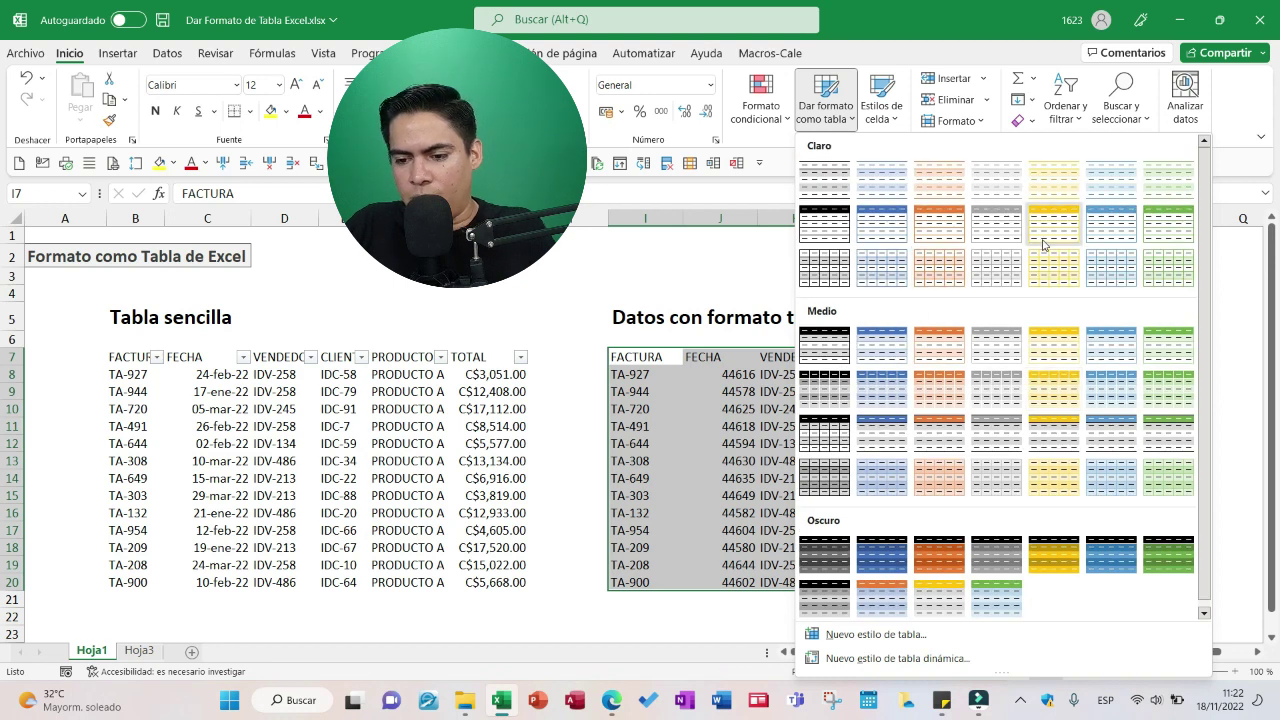
pyautogui.scroll(-1, 1008, 280)
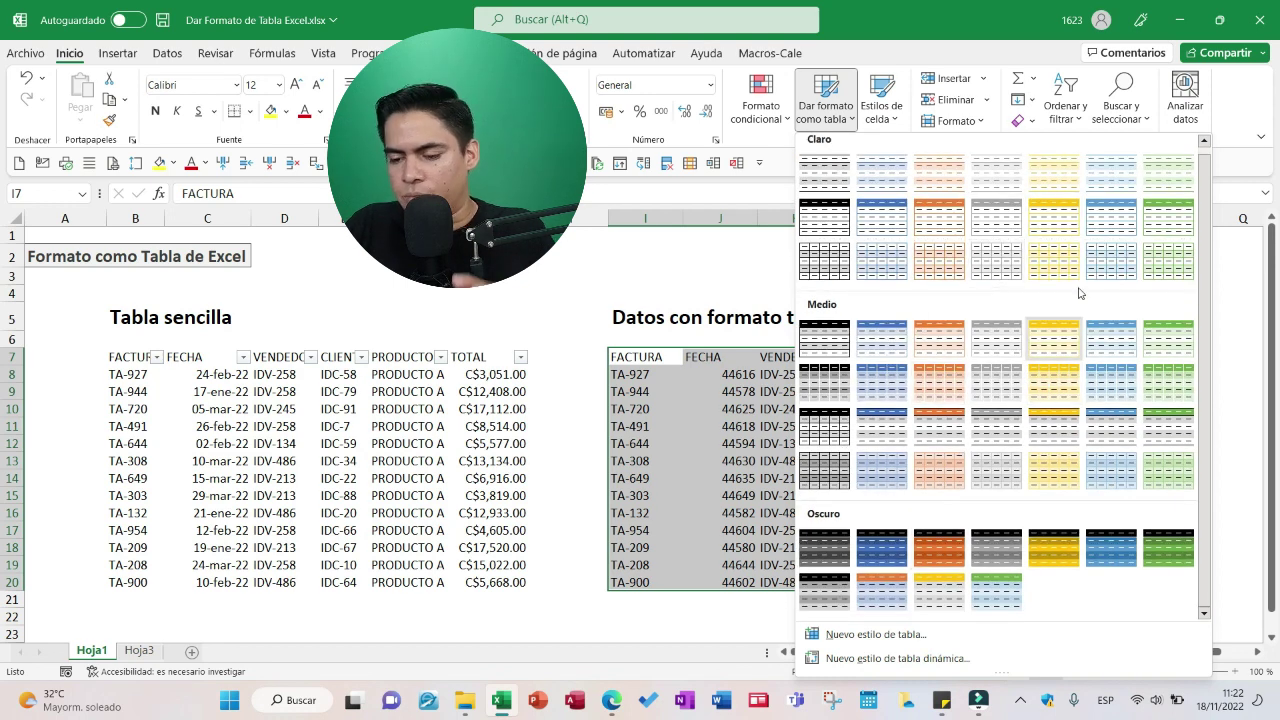
pyautogui.scroll(1, 1075, 280)
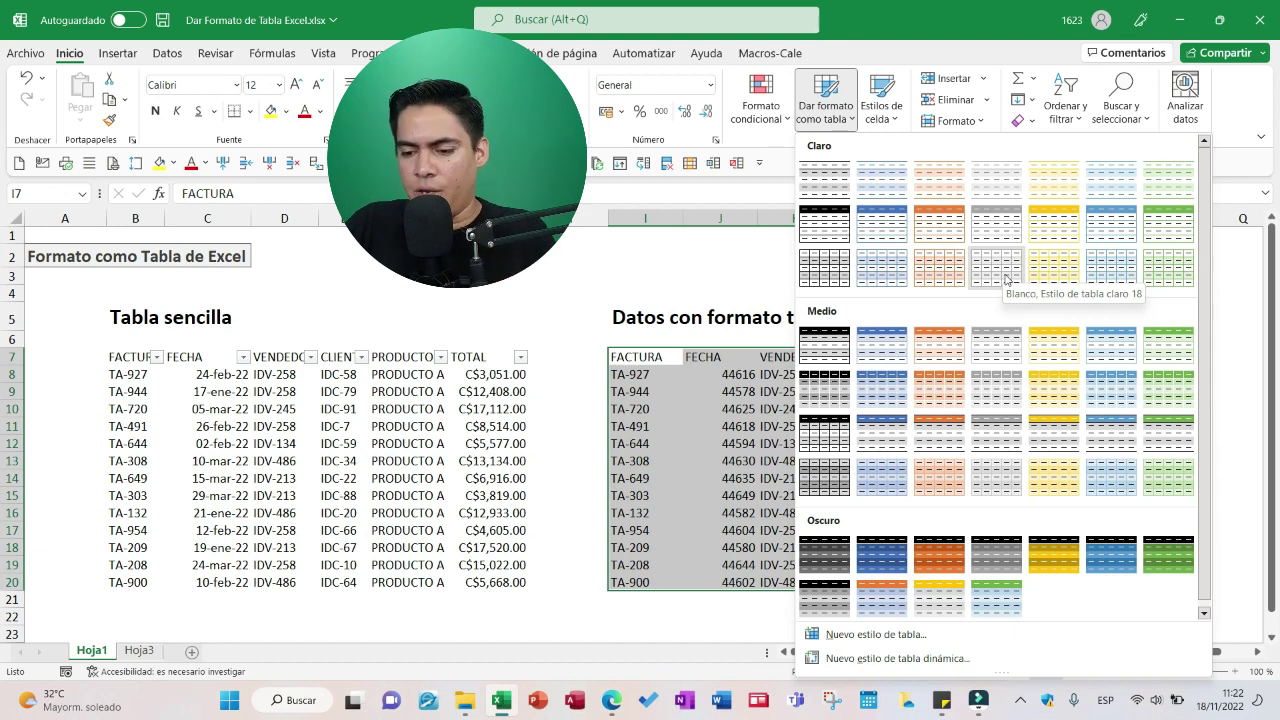
pyautogui.click(1006, 280)
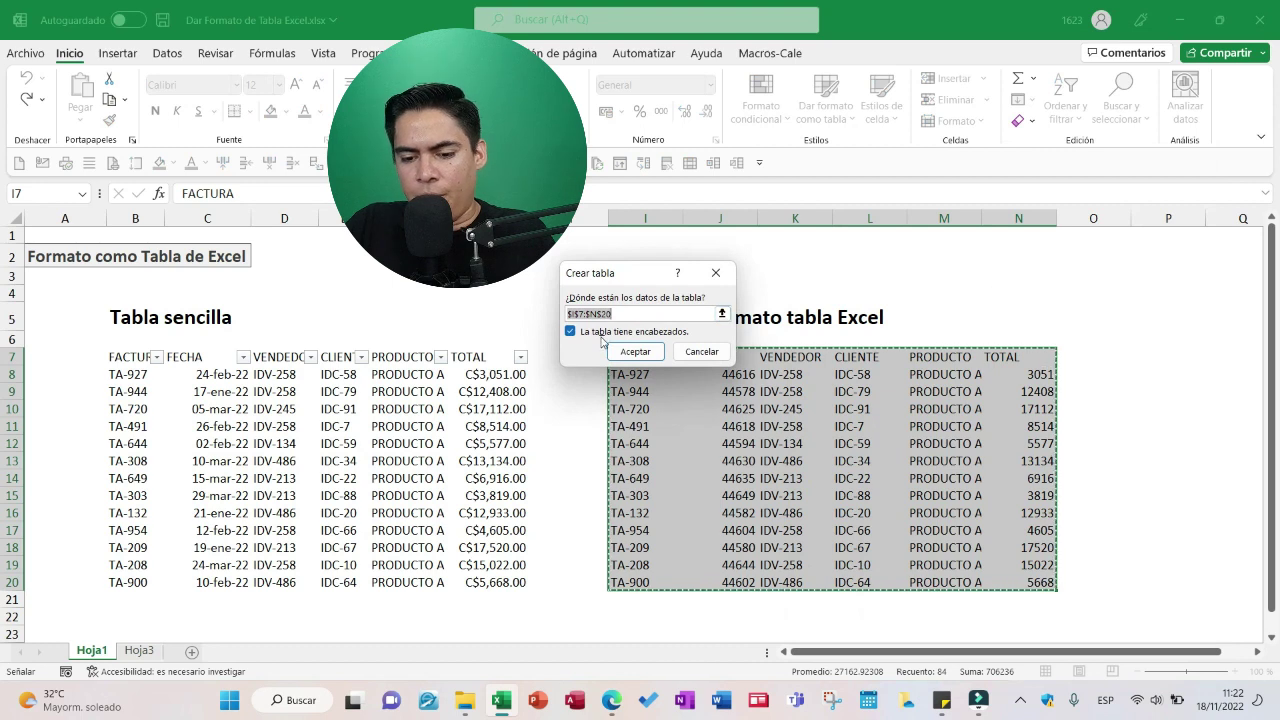
pyautogui.moveTo(628, 274); pyautogui.dragTo(645, 256)
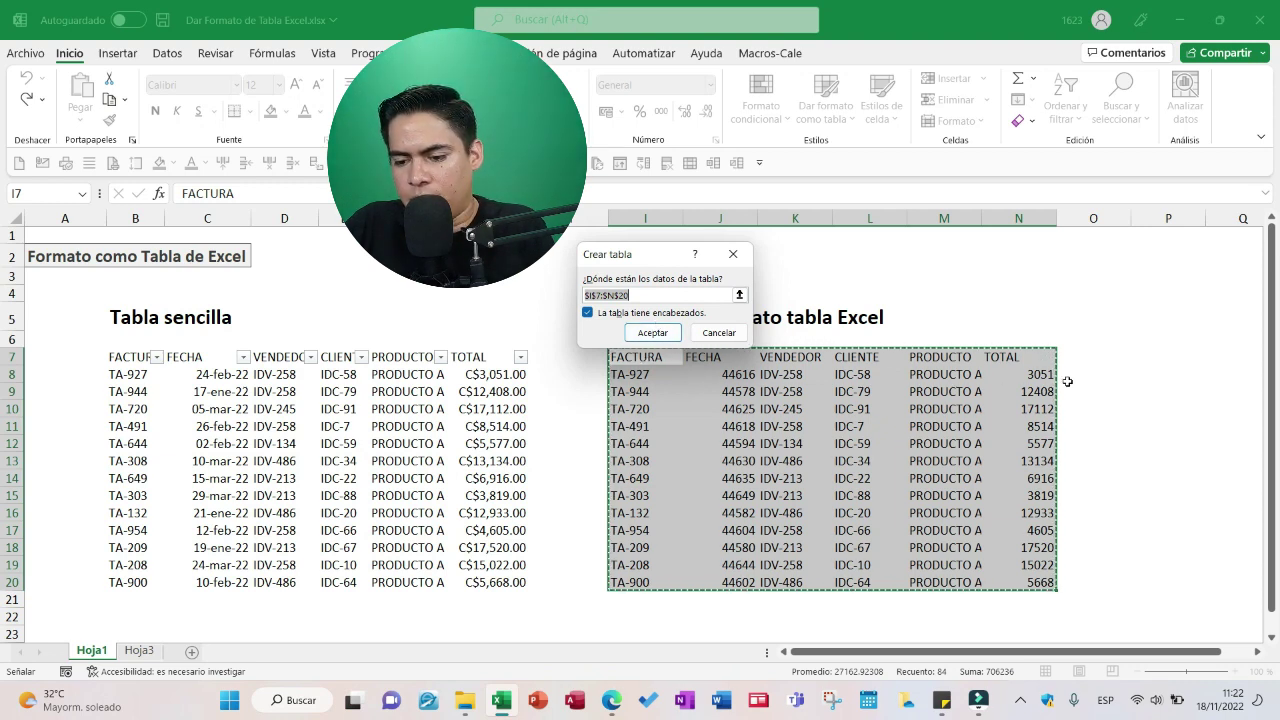
pyautogui.click(653, 333)
# Step: Clear the new table's formatting by applying the blank, unformatted table style
pyautogui.click(849, 442)
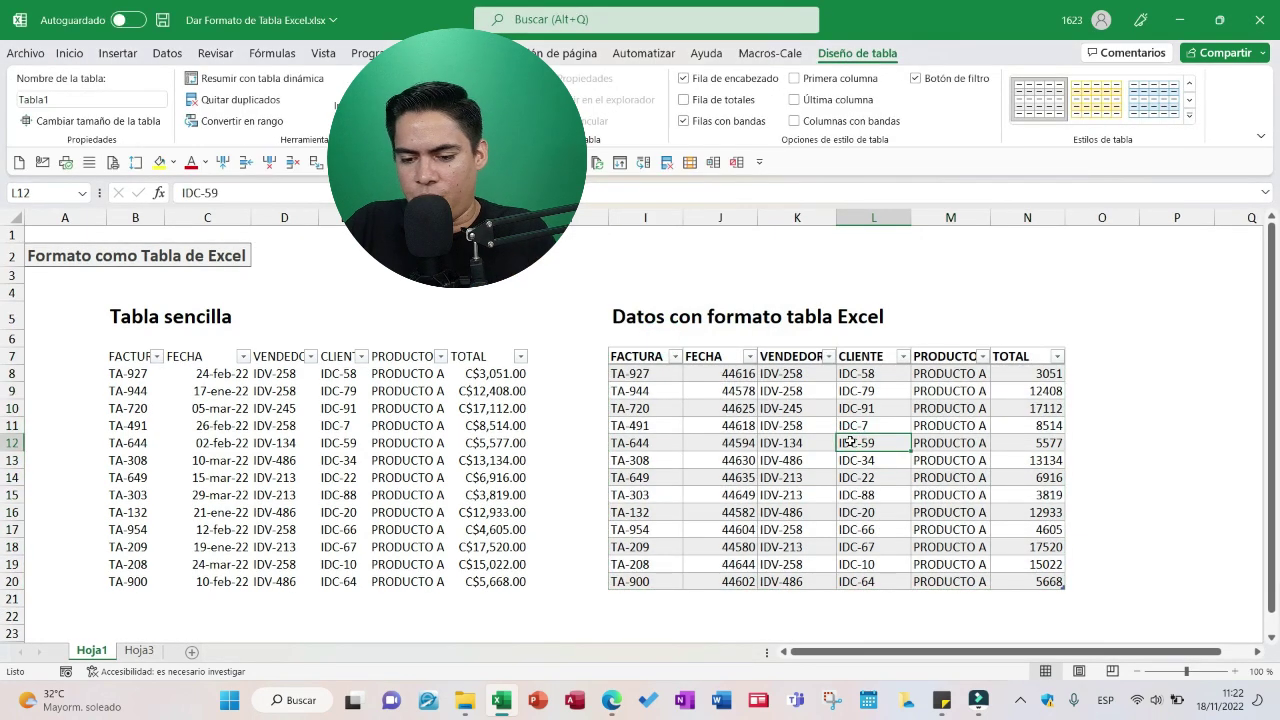
pyautogui.click(1190, 117)
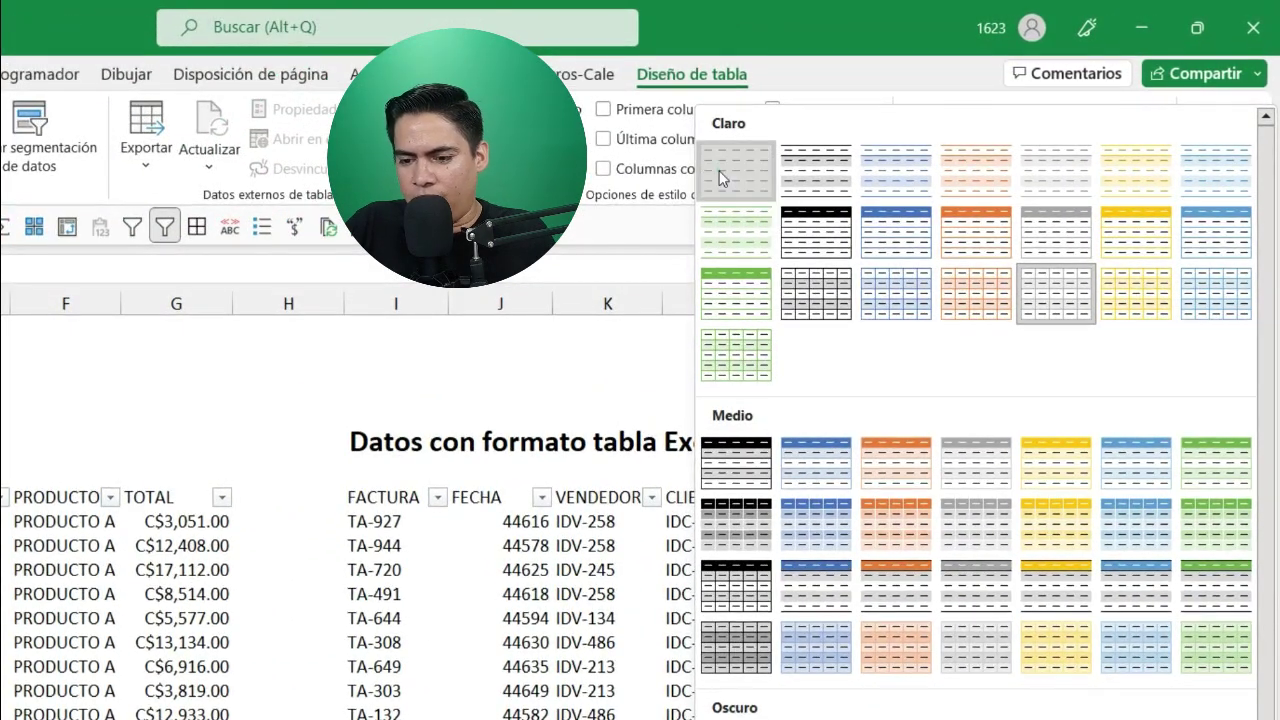
pyautogui.click(721, 178)
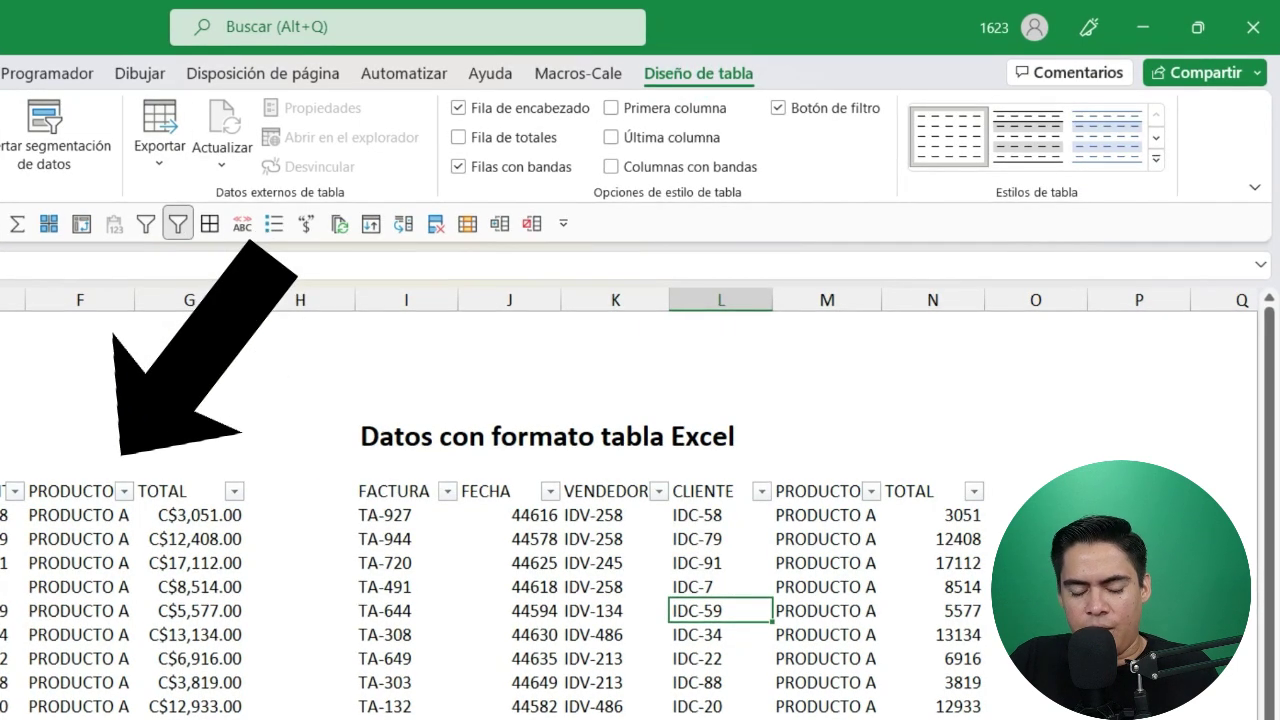
# Step: Compare the design options offered for a cell in the plain range with those for a cell in the Excel table
pyautogui.click(3, 590)
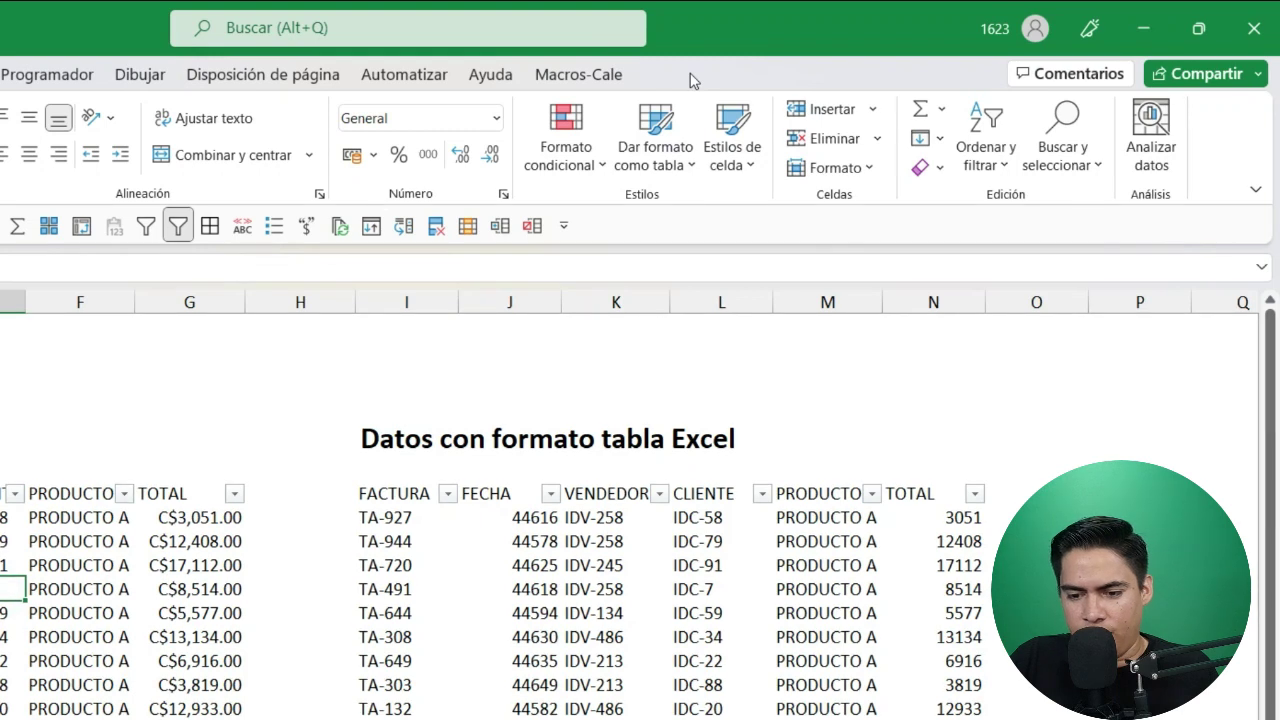
pyautogui.click(640, 607)
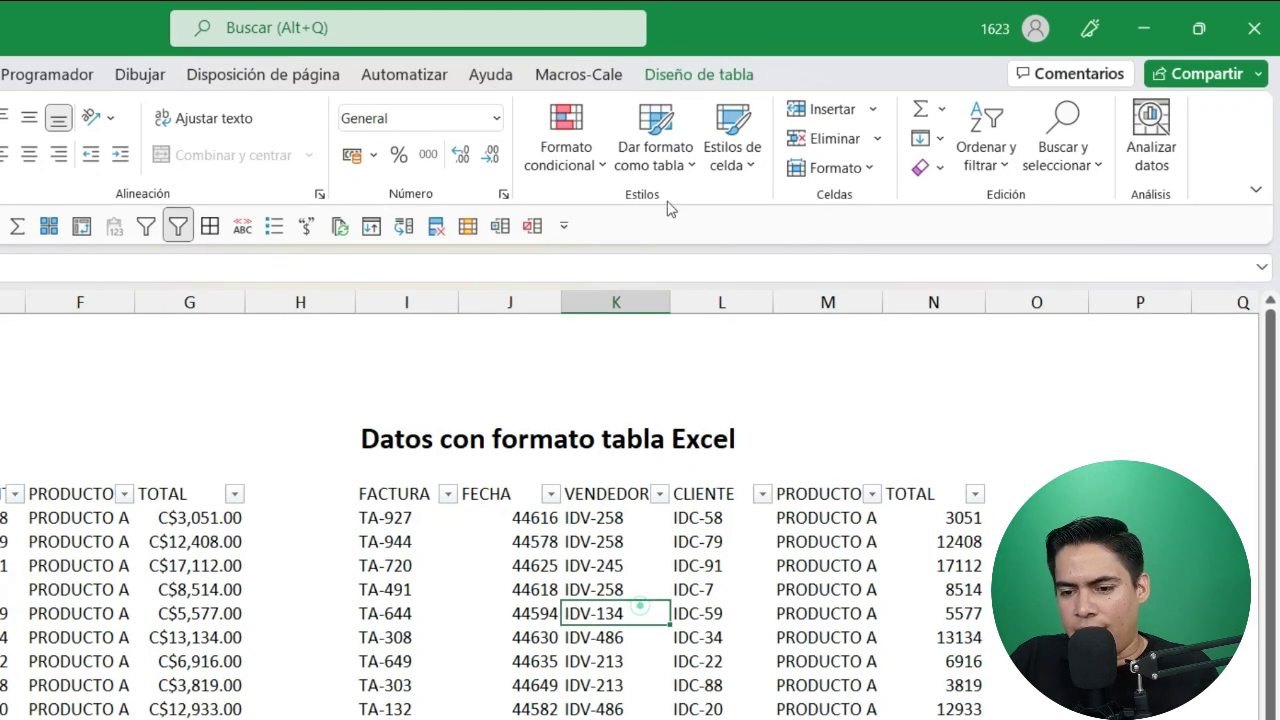
pyautogui.click(699, 74)
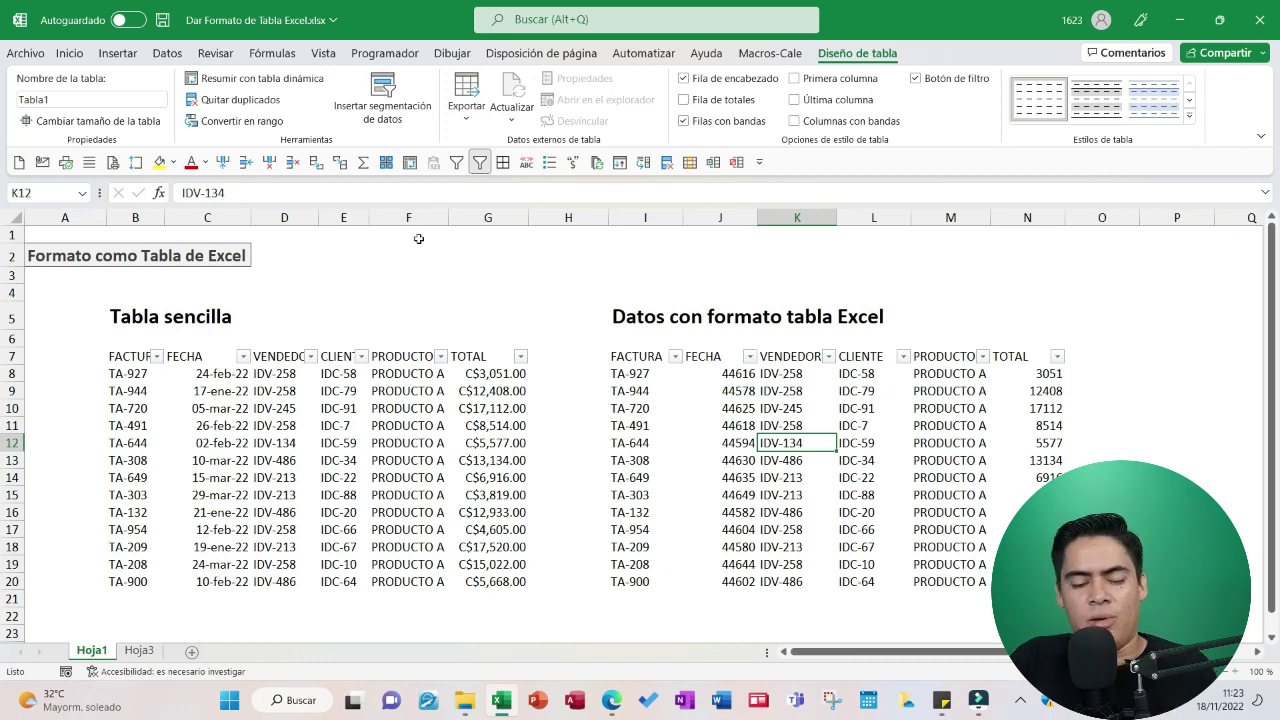
pyautogui.click(298, 427)
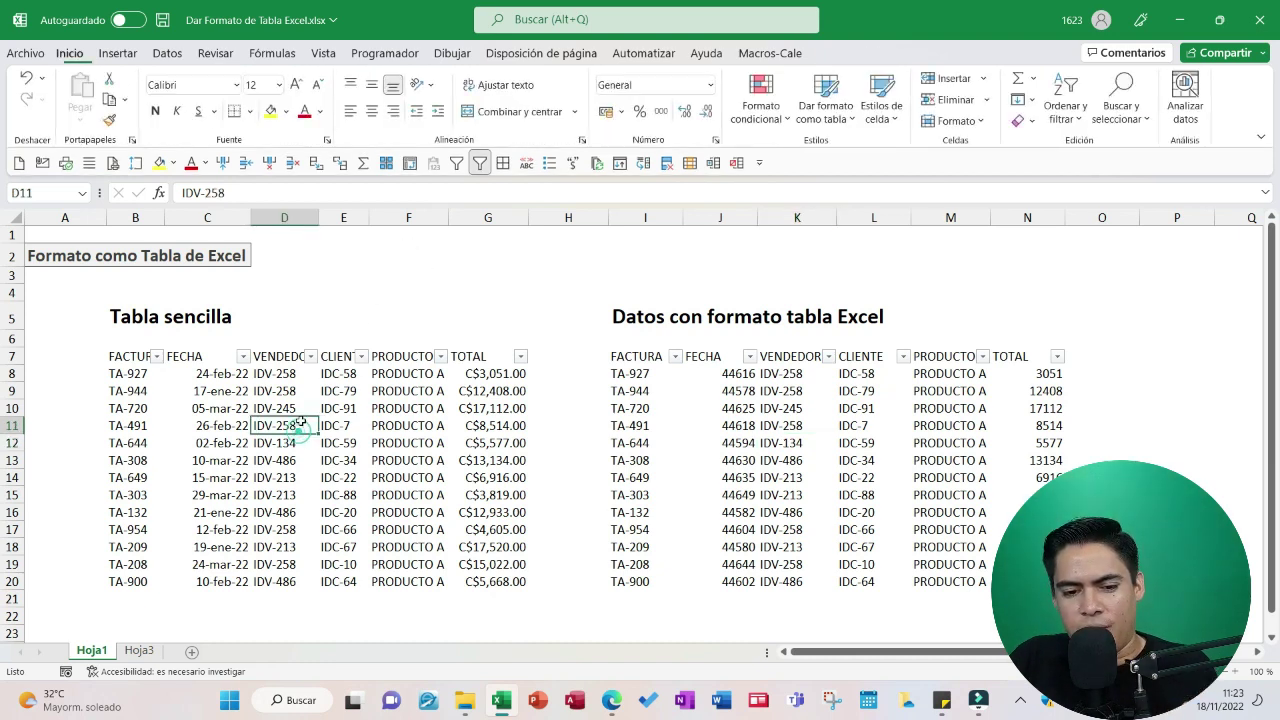
# Step: Apply the white light table style 18 to the "Datos con formato tabla Excel" table again
pyautogui.click(841, 444)
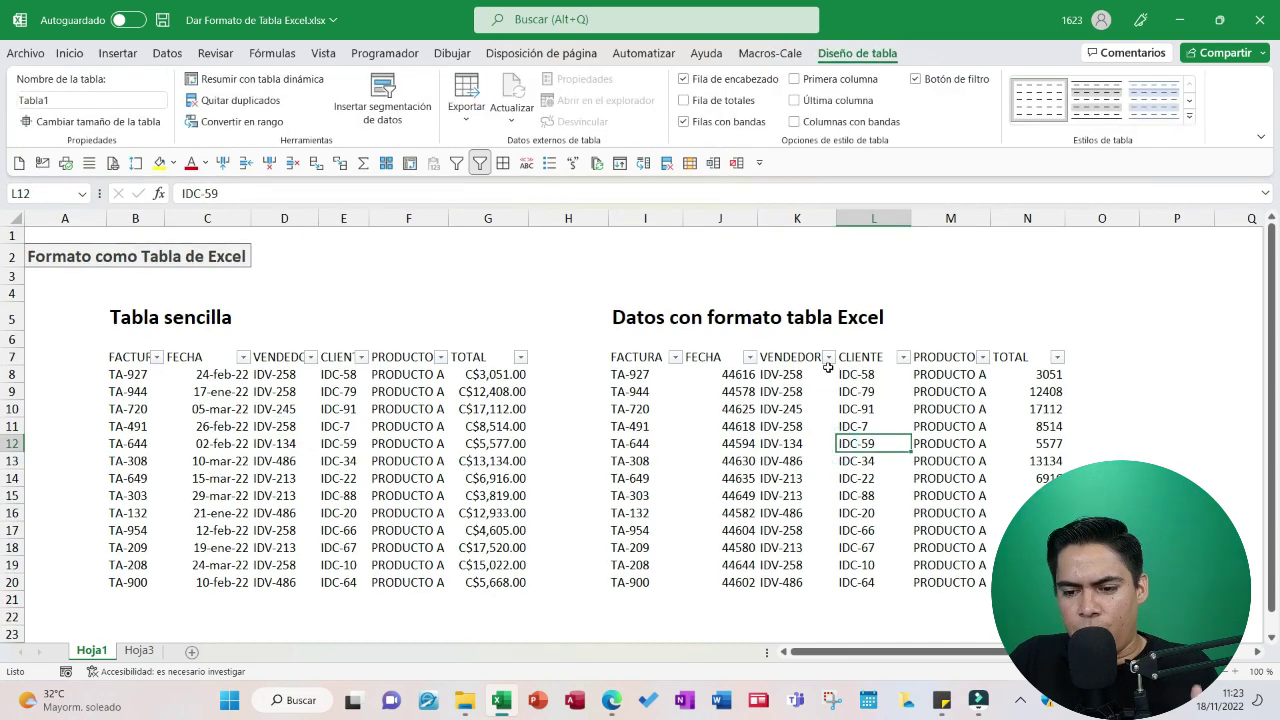
pyautogui.click(1189, 116)
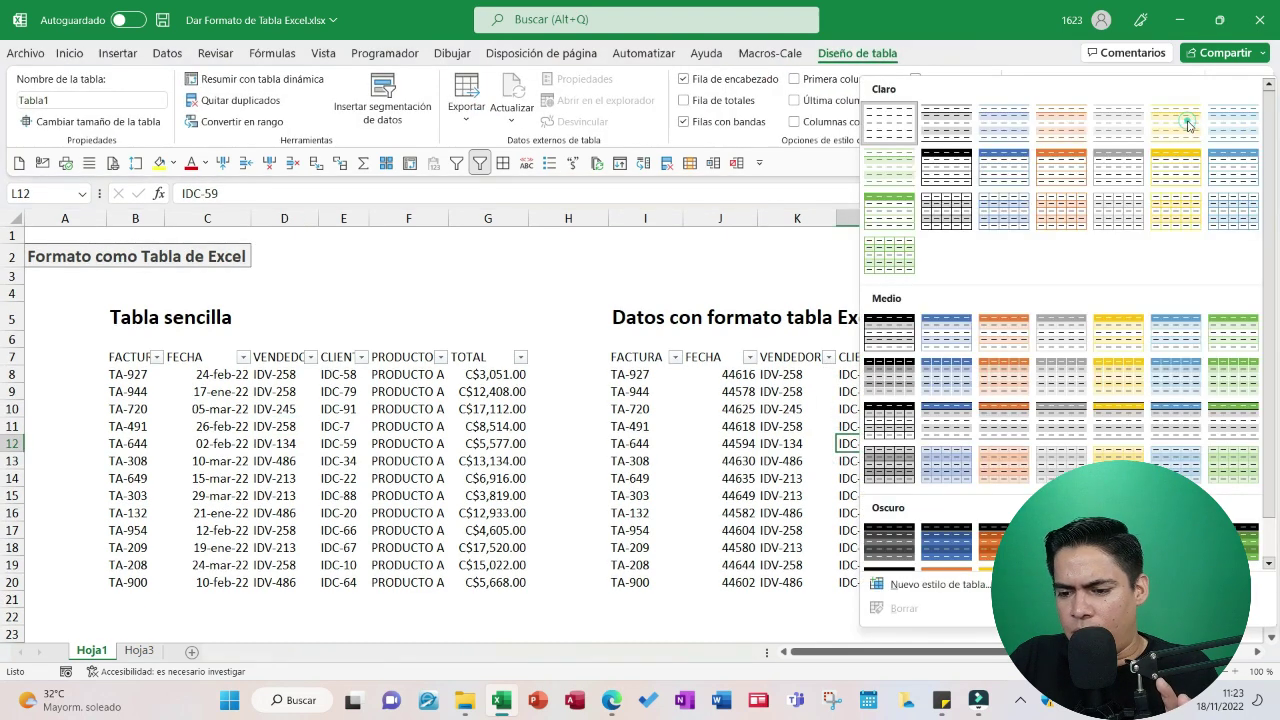
pyautogui.click(1117, 218)
pyautogui.click(797, 426)
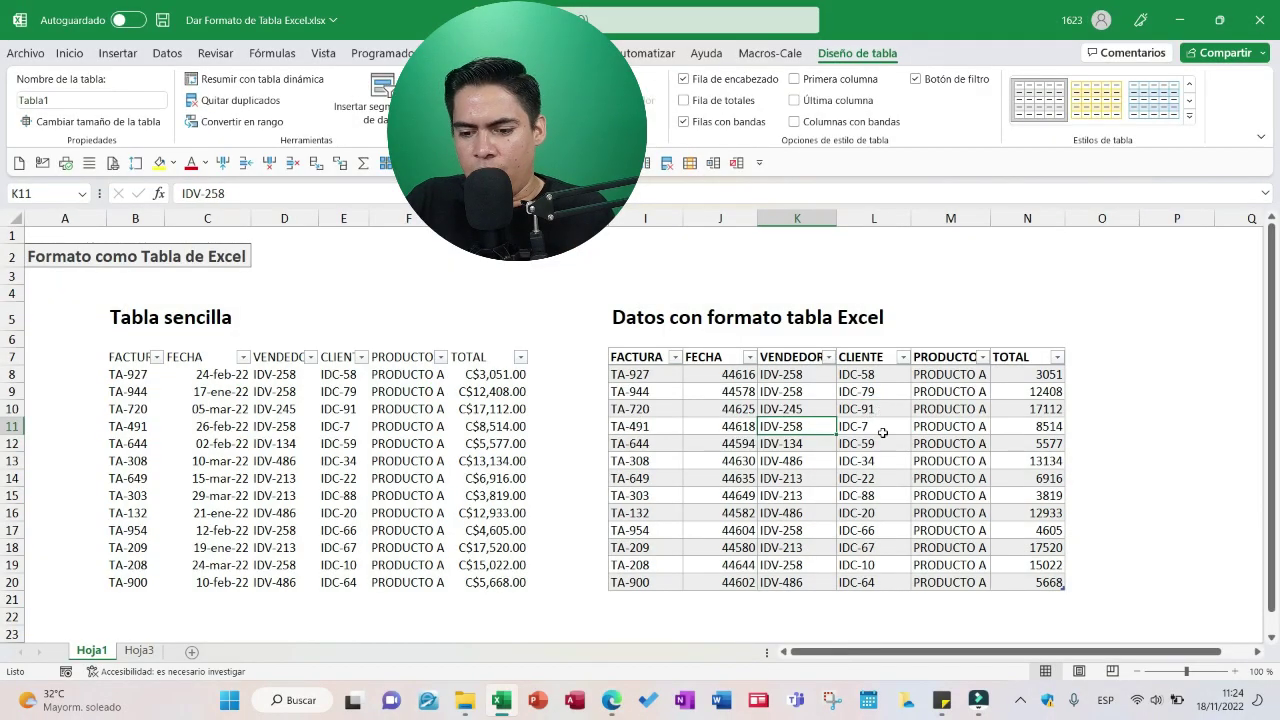
# Step: Rename the Excel table as "ventas"
pyautogui.click(874, 427)
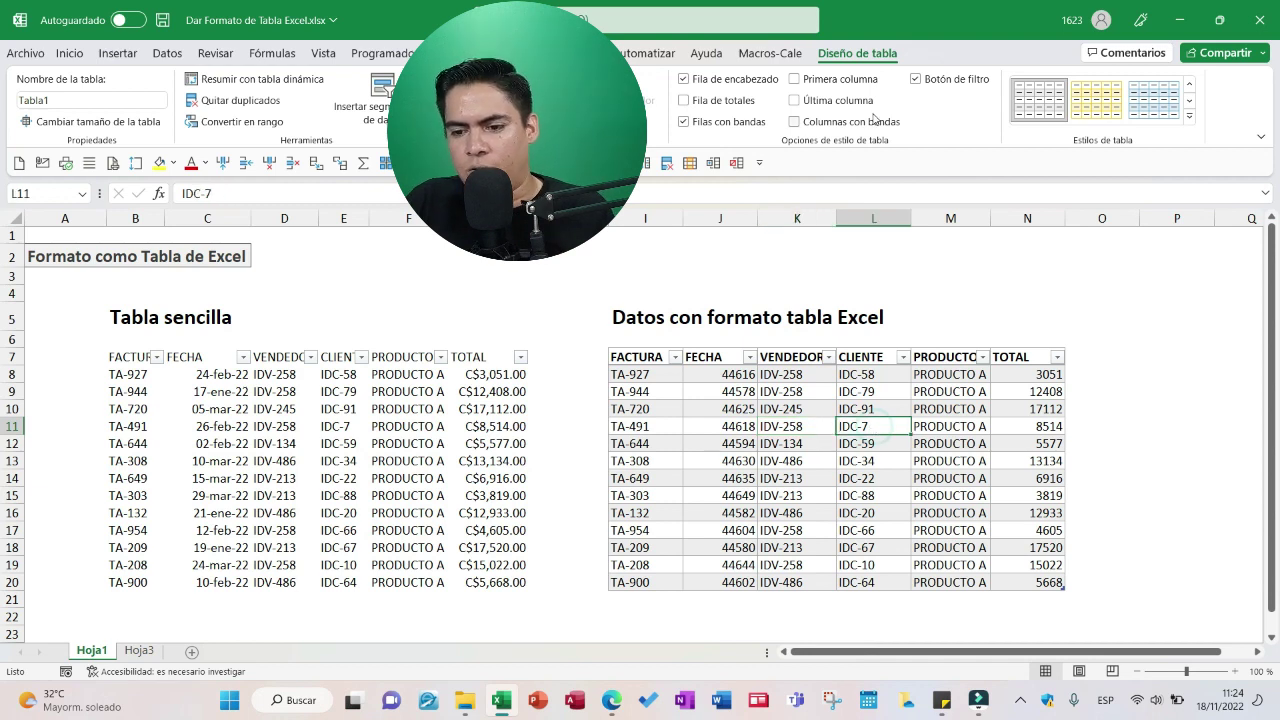
pyautogui.click(857, 53)
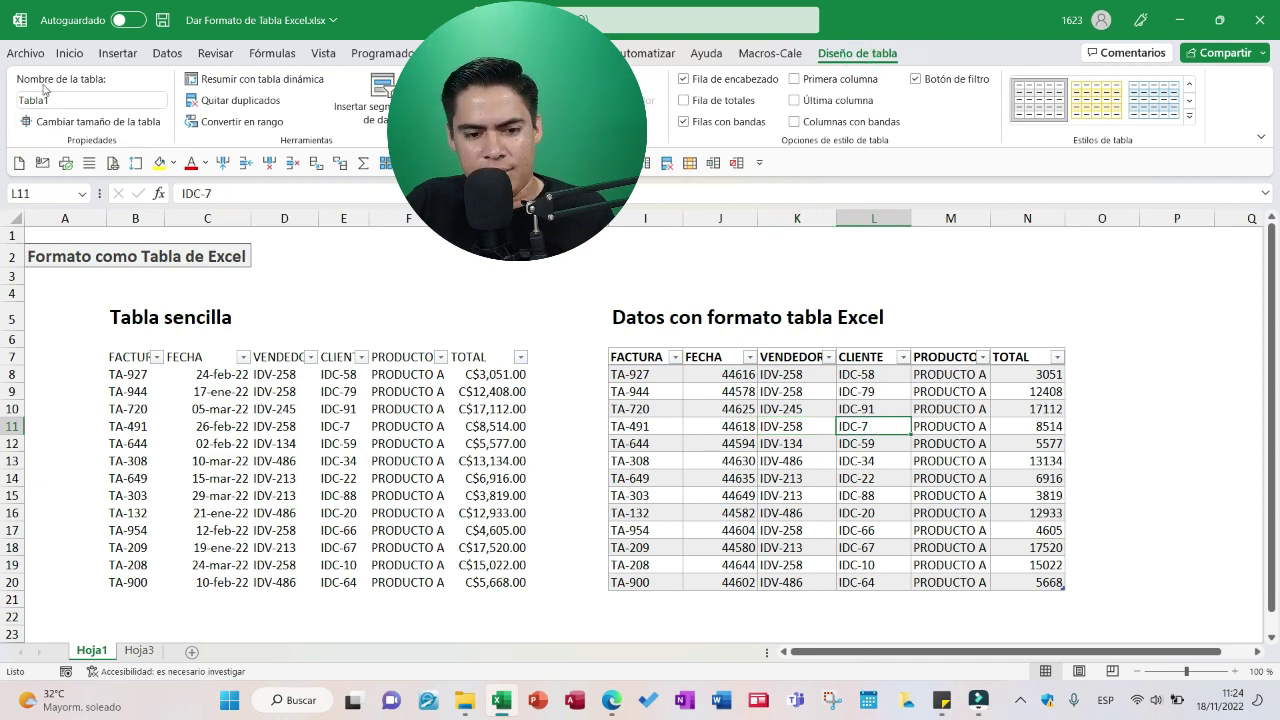
pyautogui.click(76, 100)
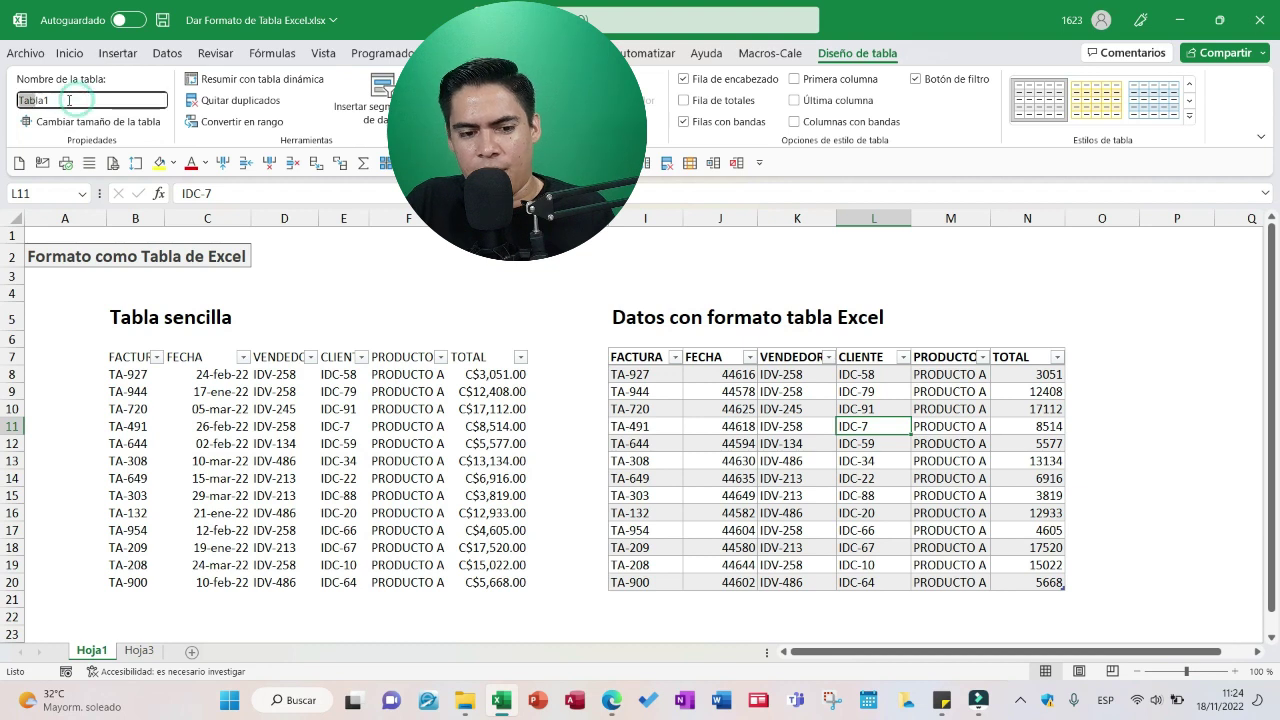
pyautogui.moveTo(35, 100); pyautogui.dragTo(10, 100)
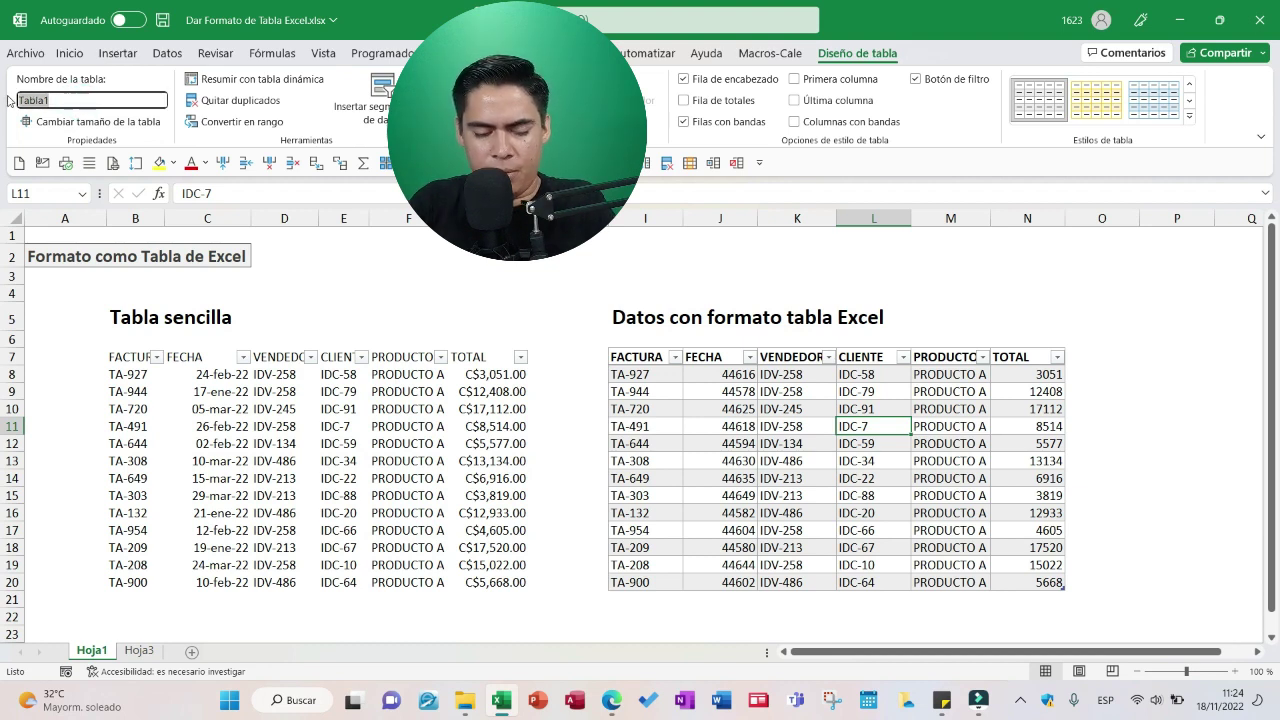
pyautogui.write('ventas')
pyautogui.press('Return')
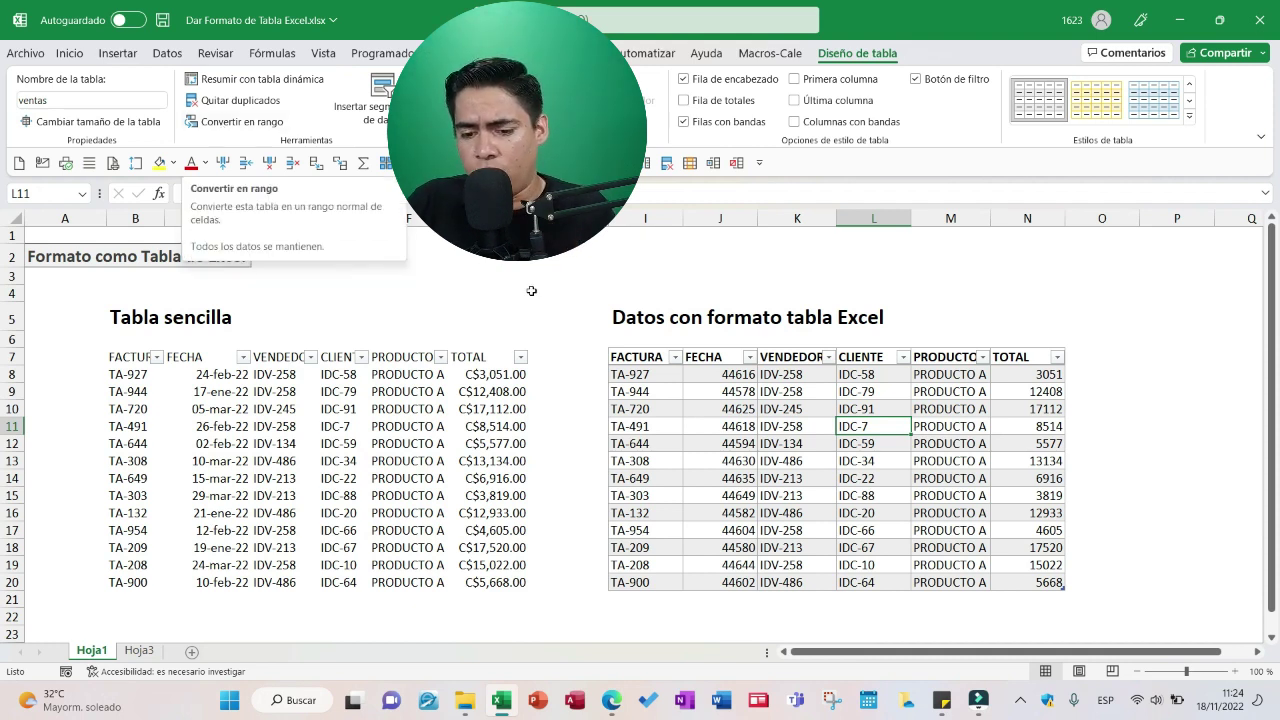
pyautogui.scroll(-2, 216, 586)
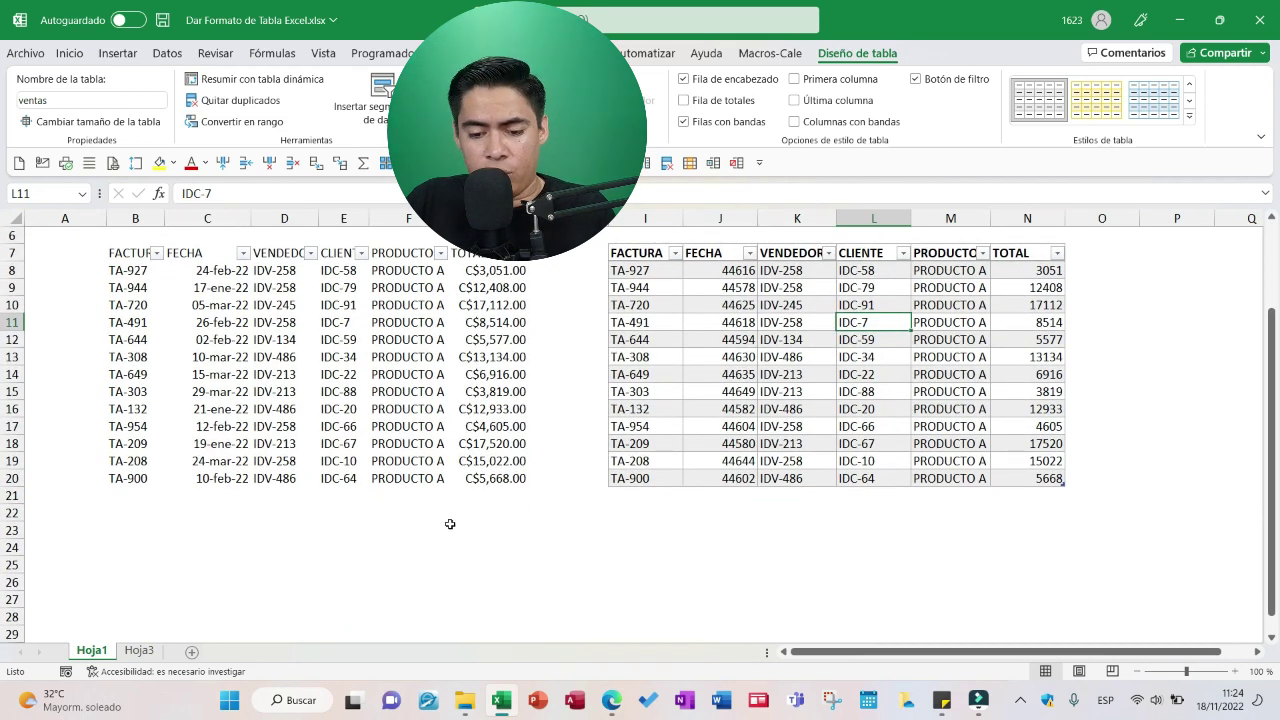
pyautogui.scroll(-1, 354, 523)
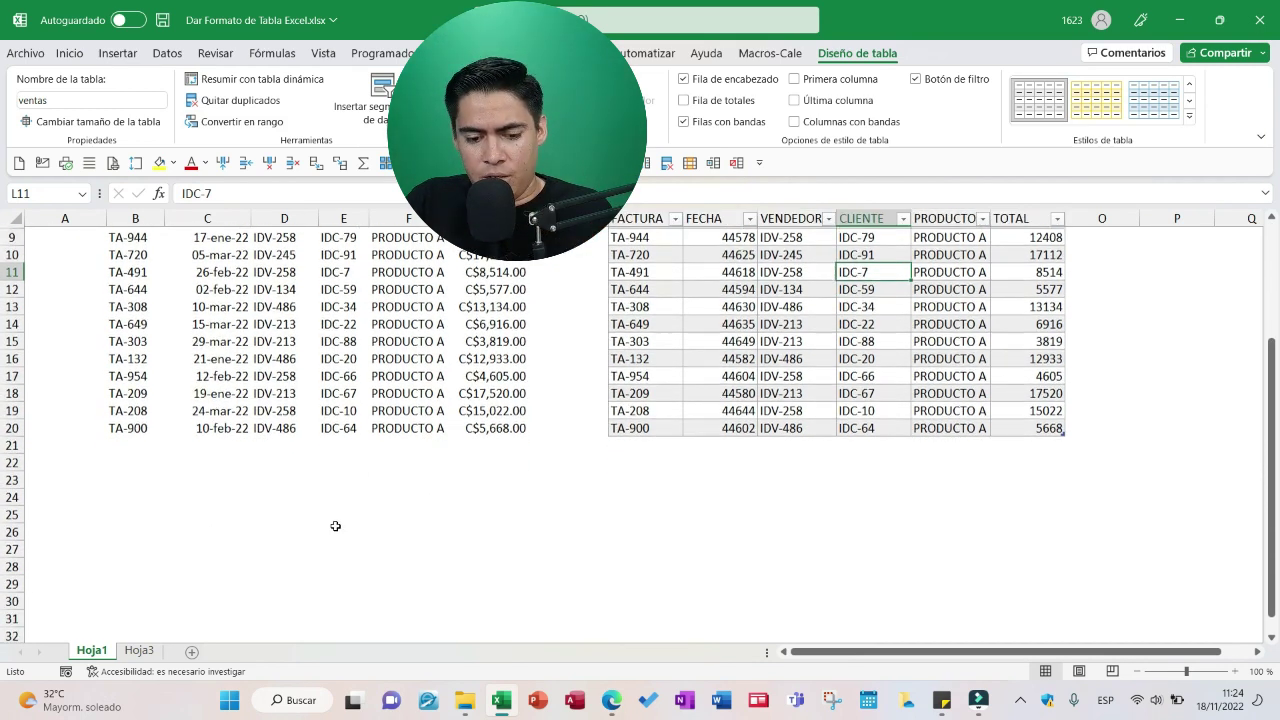
# Step: Start a pivot table from a table or range, with cell I29 on Hoja1 as its location
pyautogui.click(644, 561)
pyautogui.click(653, 598)
pyautogui.click(651, 581)
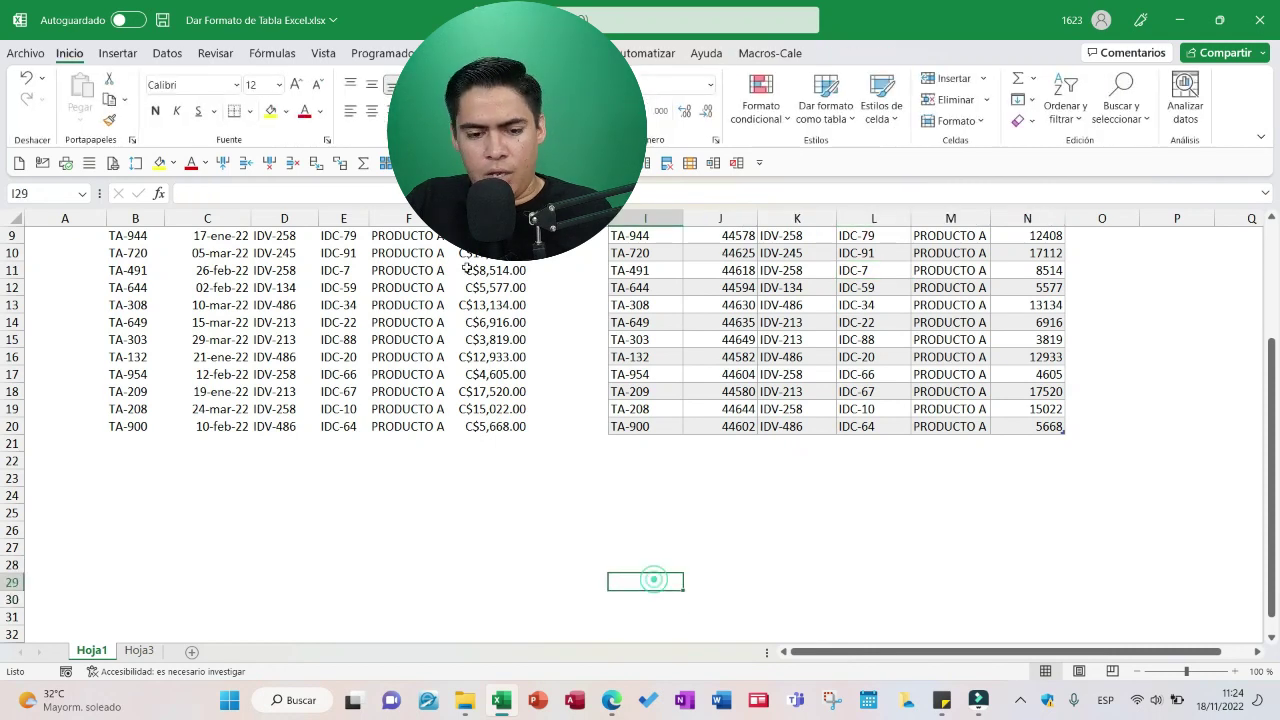
pyautogui.click(118, 53)
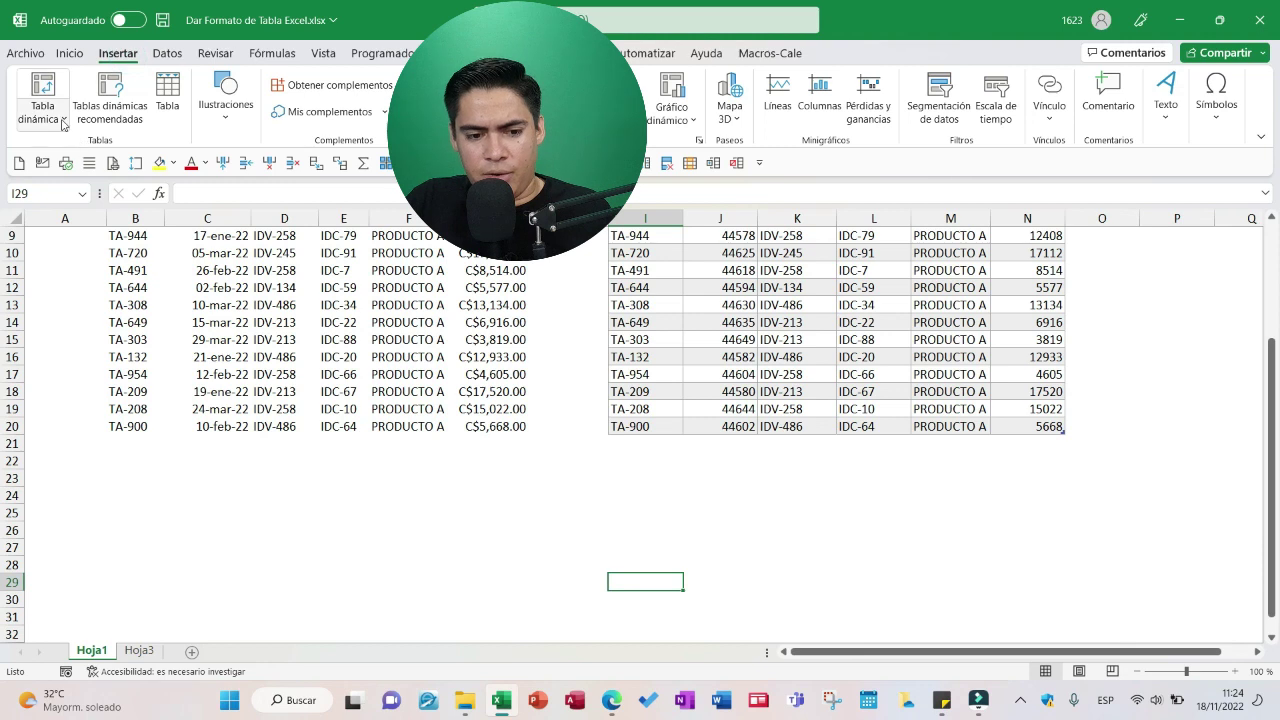
pyautogui.click(60, 119)
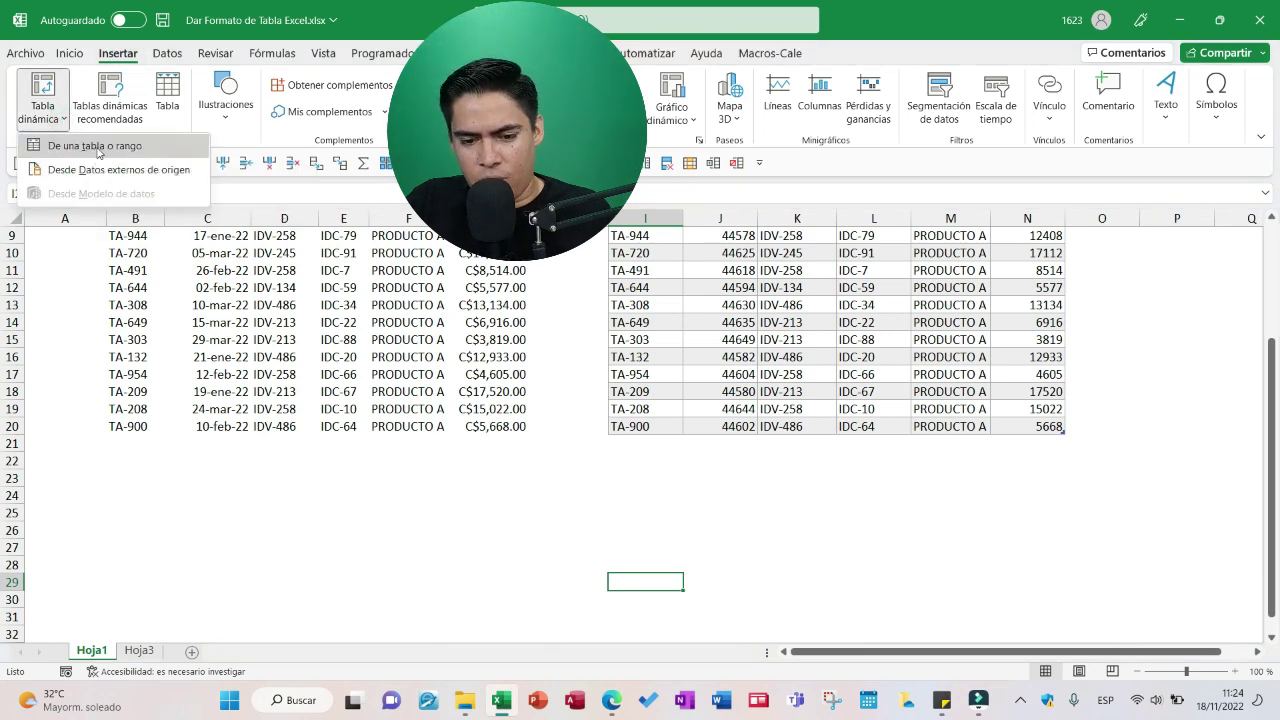
pyautogui.click(95, 146)
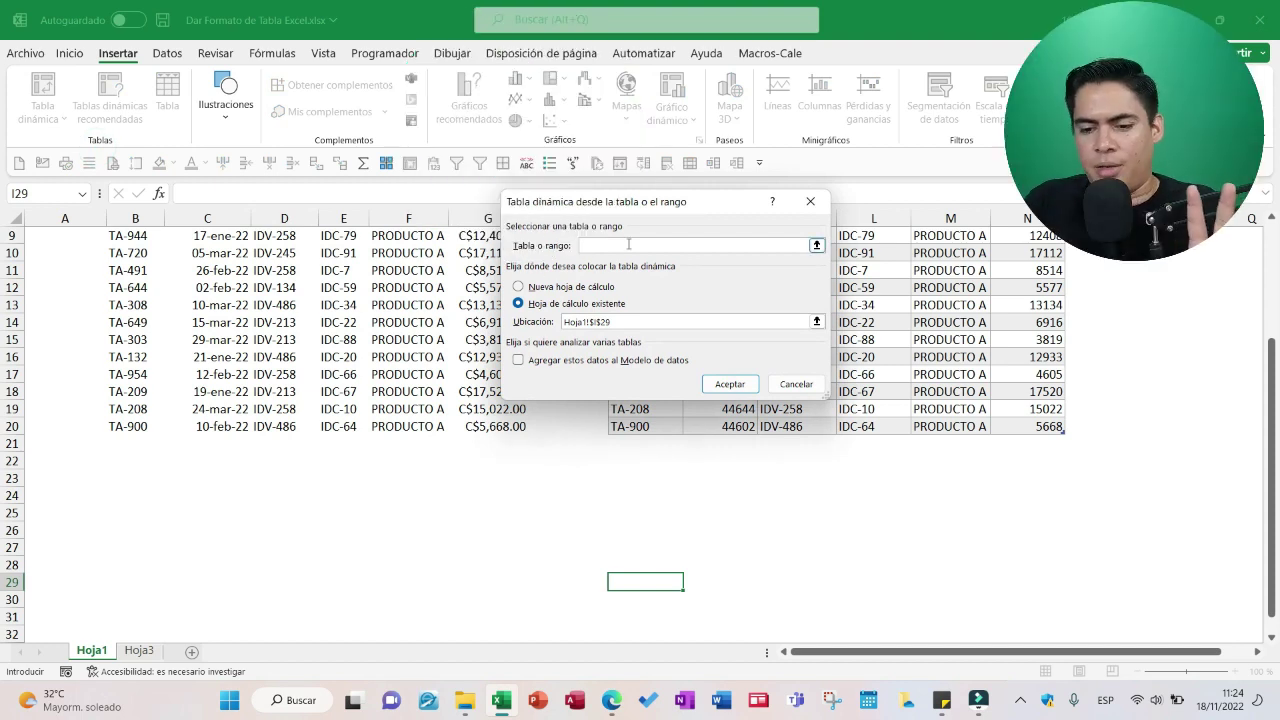
pyautogui.click(816, 245)
pyautogui.scroll(3, 827, 293)
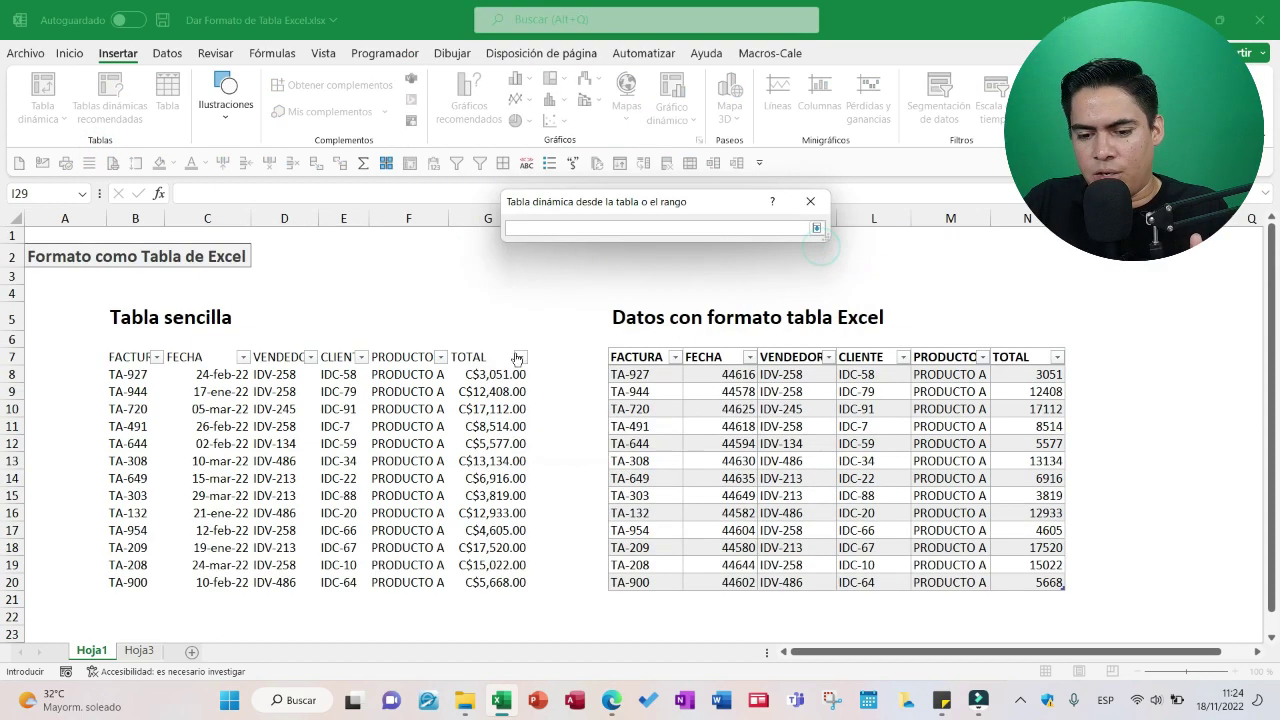
pyautogui.moveTo(628, 374); pyautogui.dragTo(1060, 588)
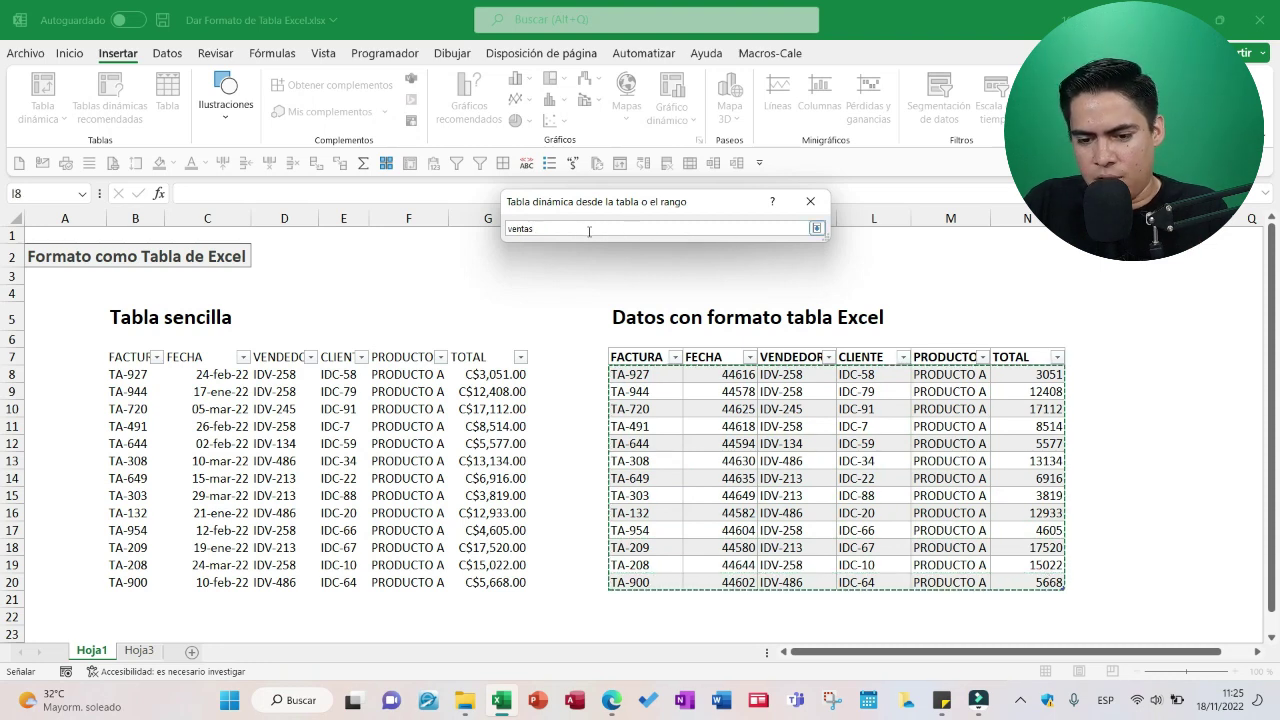
pyautogui.doubleClick(620, 227)
pyautogui.press('BackSpace')
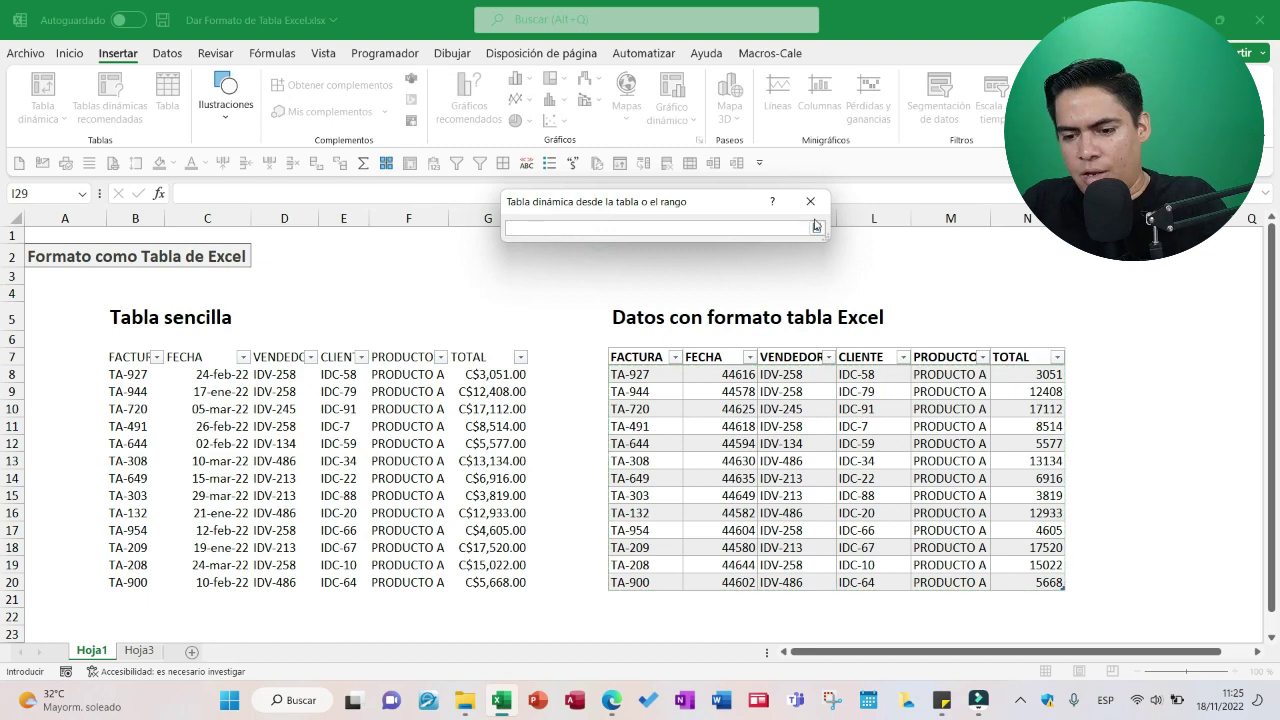
pyautogui.click(810, 201)
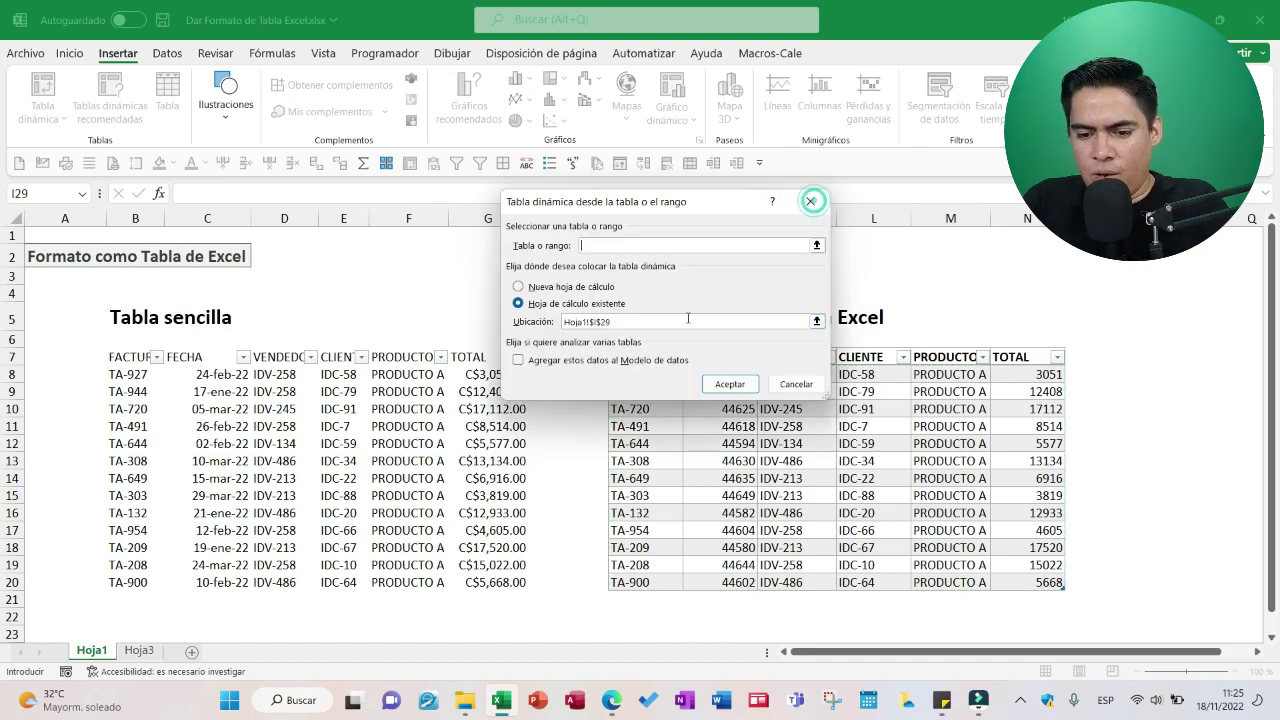
# Step: Enter the table name ventas as the source and create the pivot table on the existing sheet
pyautogui.moveTo(653, 208); pyautogui.dragTo(675, 245)
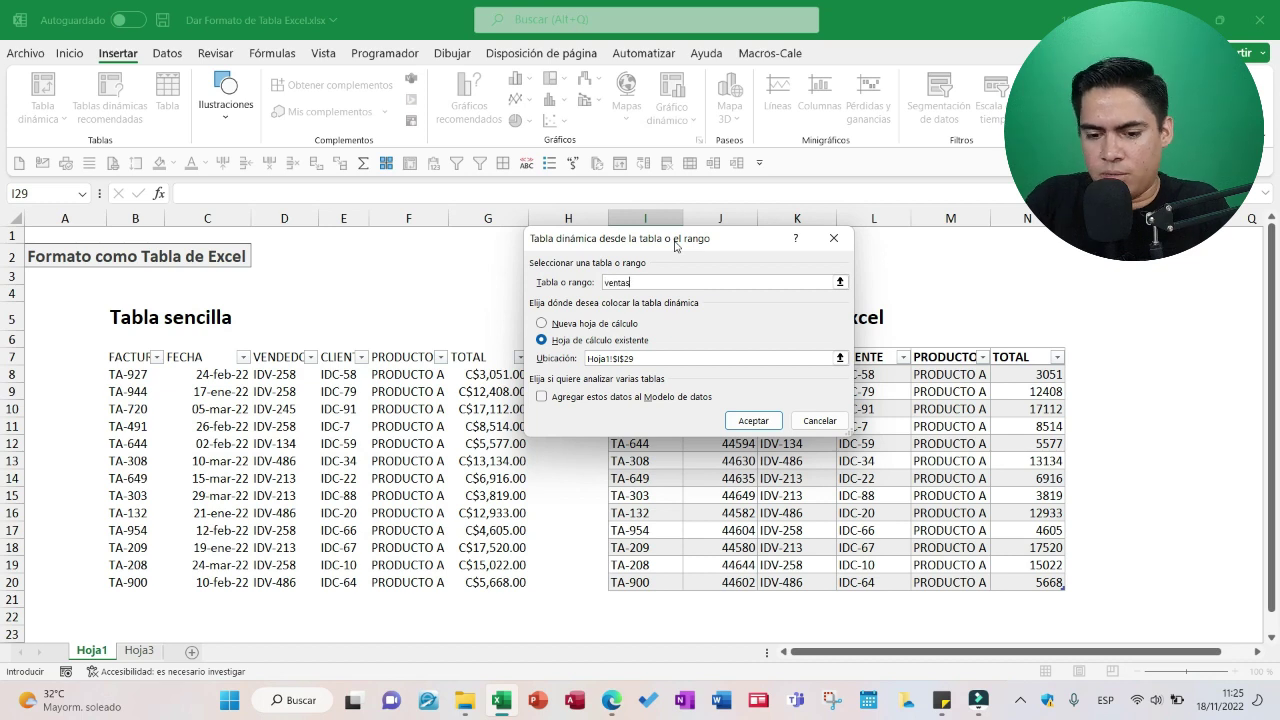
pyautogui.press('Return')
pyautogui.click(779, 551)
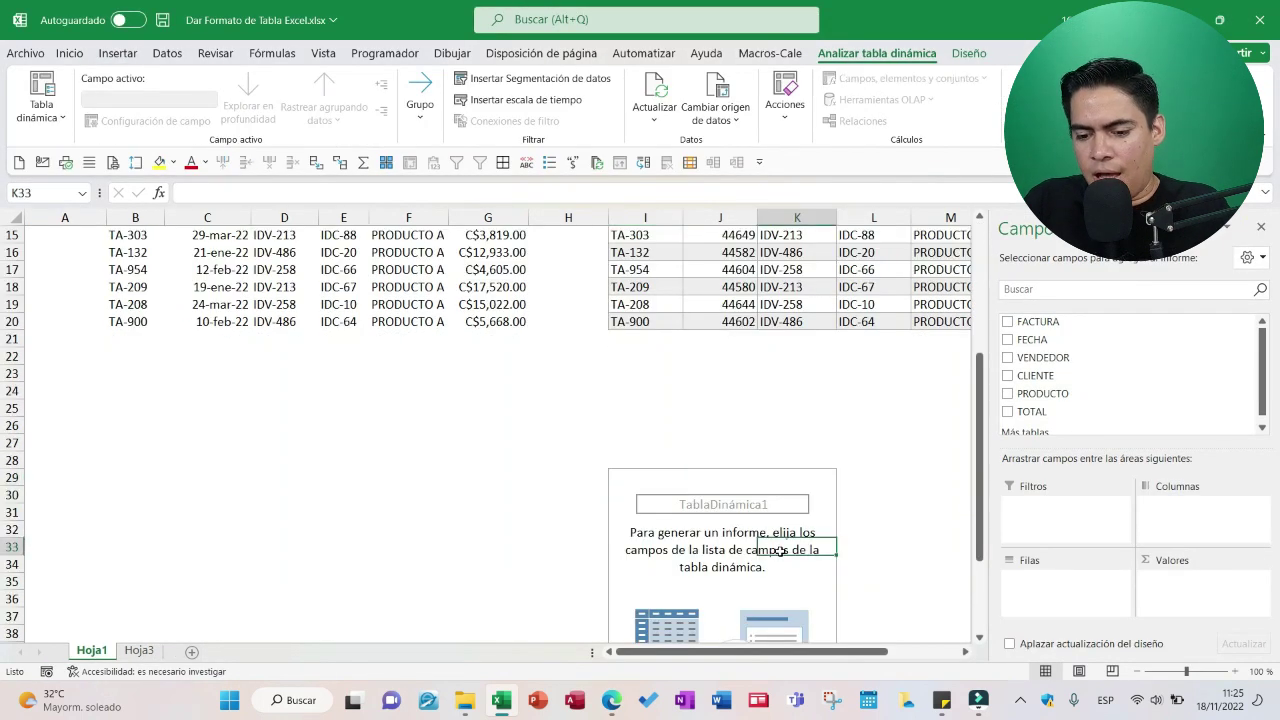
# Step: Compare the empty pivot table's available fields with the header row of the ventas table
pyautogui.scroll(-4, 779, 551)
pyautogui.scroll(1, 726, 367)
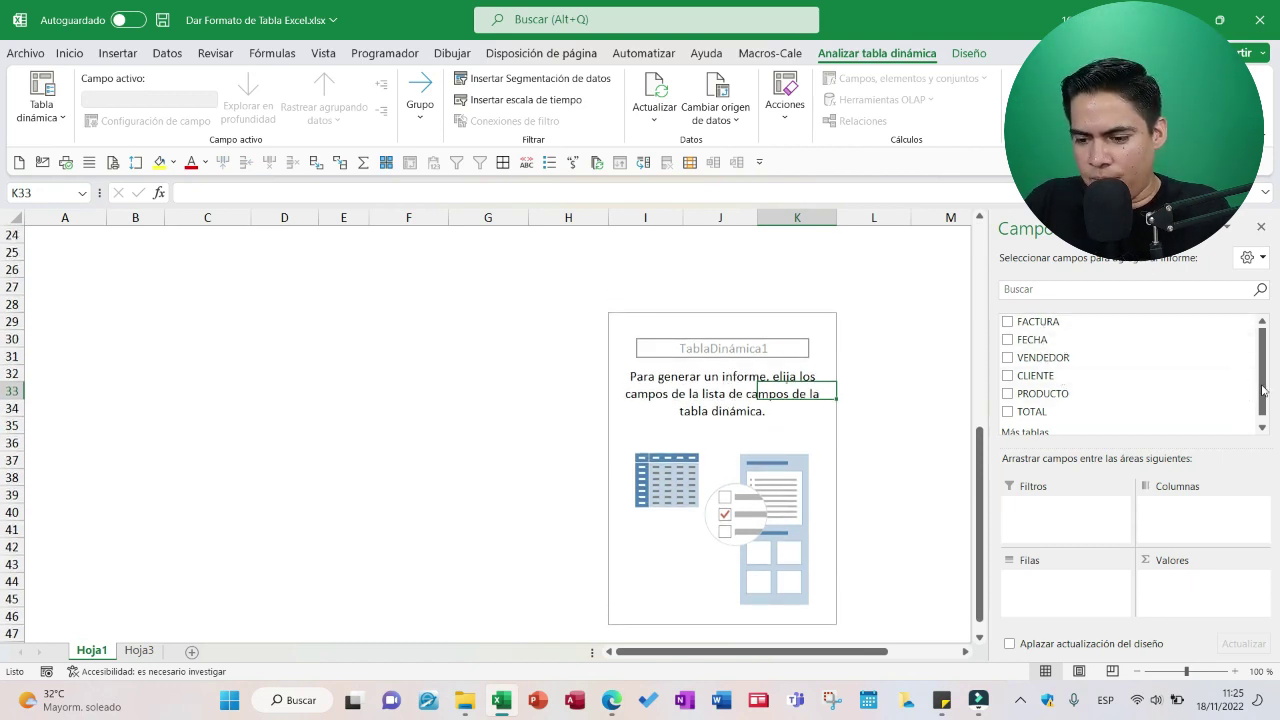
pyautogui.scroll(1, 857, 346)
pyautogui.scroll(6, 857, 346)
pyautogui.moveTo(653, 251); pyautogui.dragTo(897, 251)
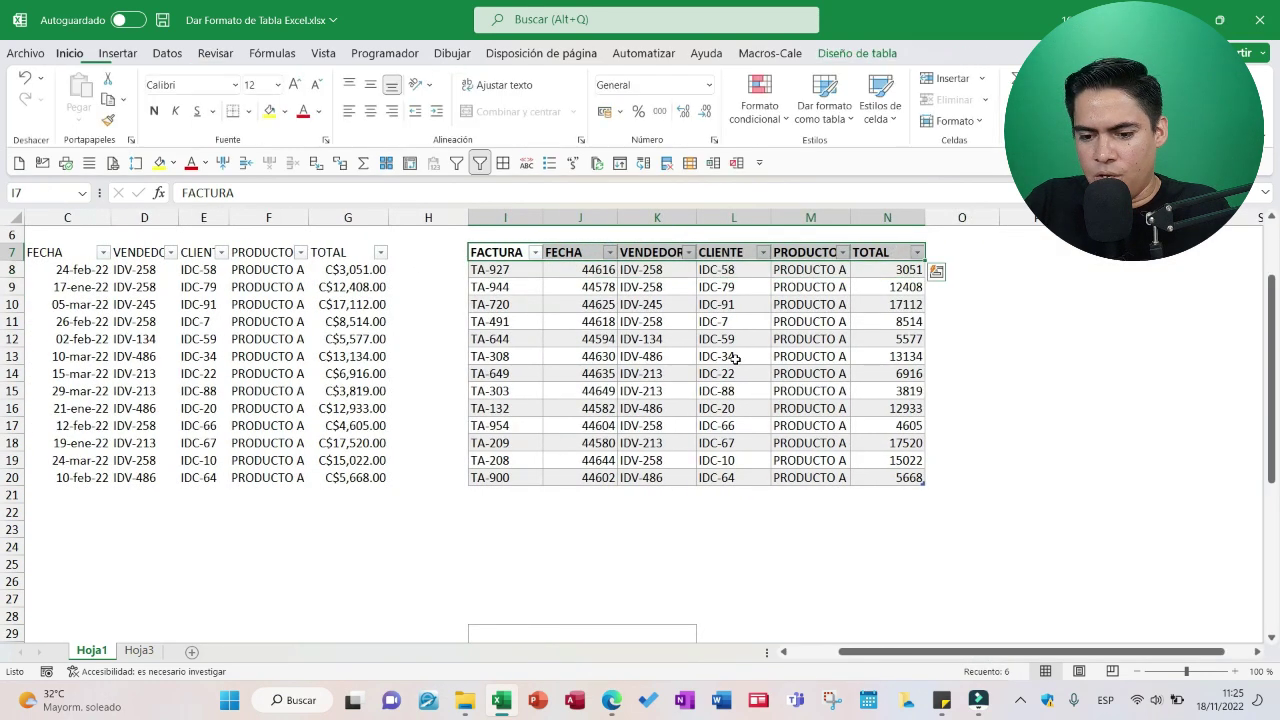
pyautogui.scroll(-6, 733, 357)
pyautogui.scroll(4, 715, 380)
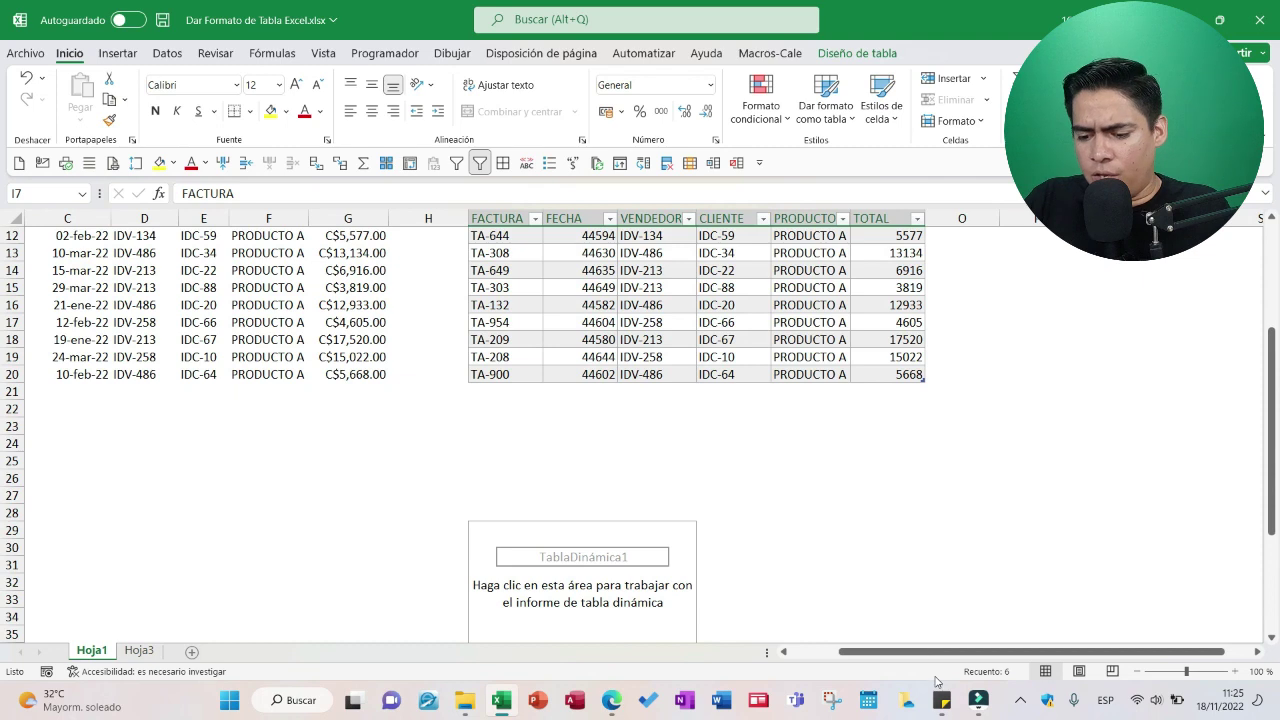
# Step: Name the plain "Tabla sencilla" range B7:G20, headers included, as ventas2
pyautogui.hscroll(-2, 928, 640)
pyautogui.scroll(4, 928, 640)
pyautogui.click(276, 397)
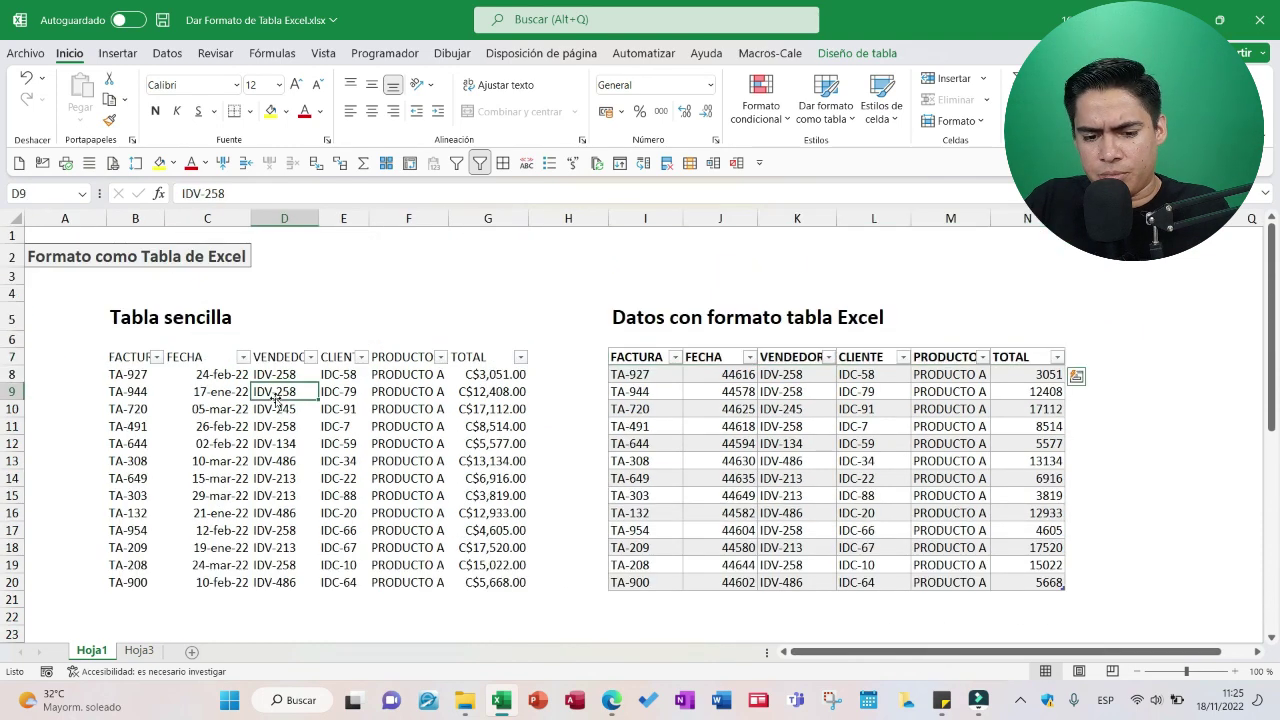
pyautogui.click(129, 356)
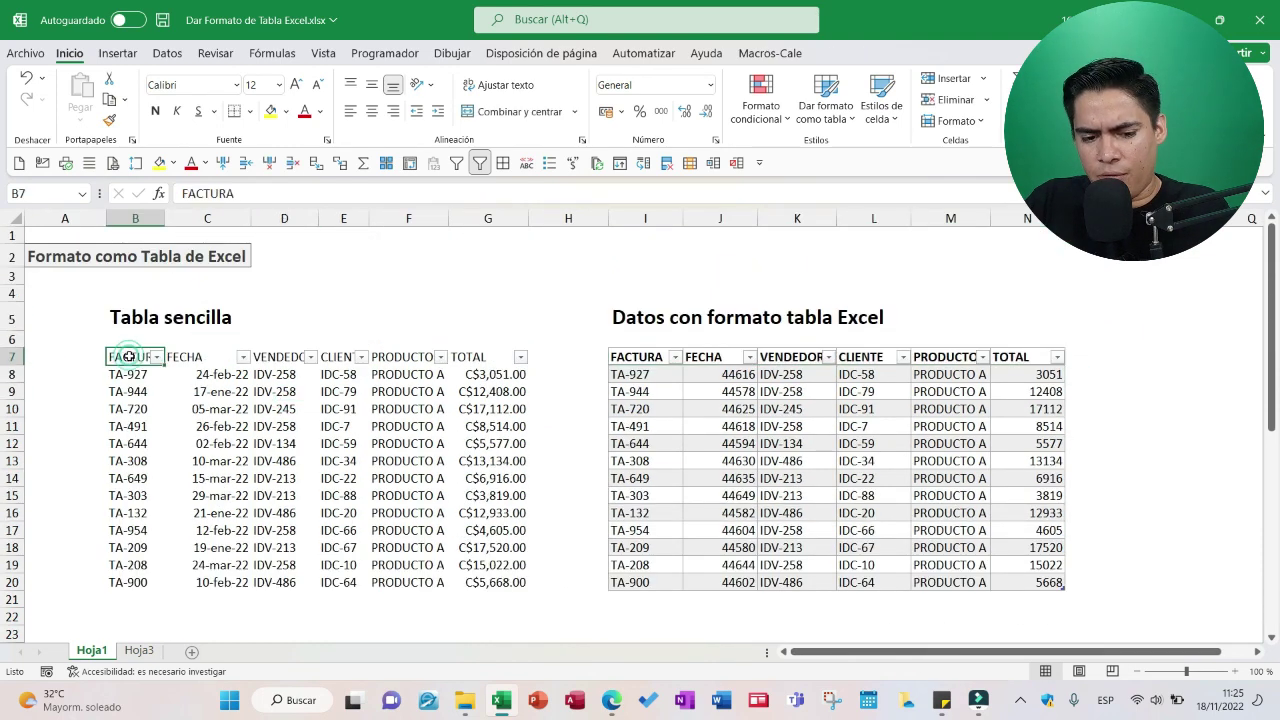
pyautogui.moveTo(129, 356); pyautogui.dragTo(493, 585)
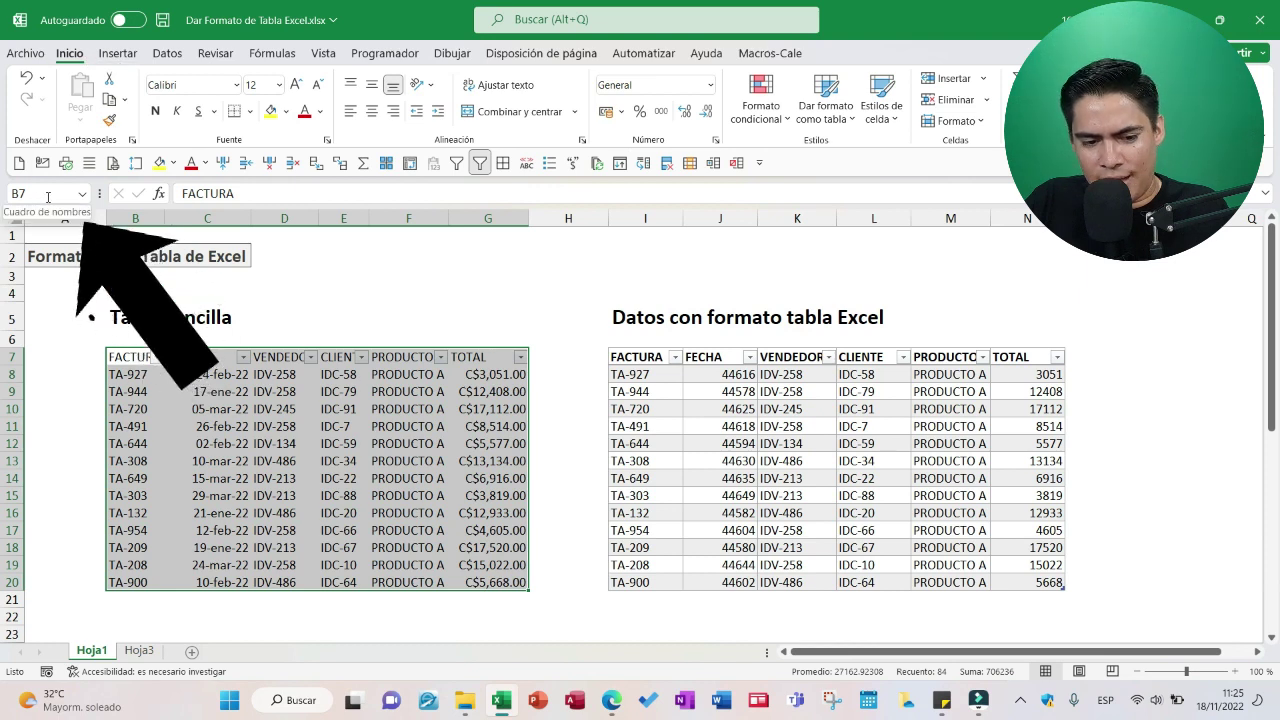
pyautogui.click(44, 197)
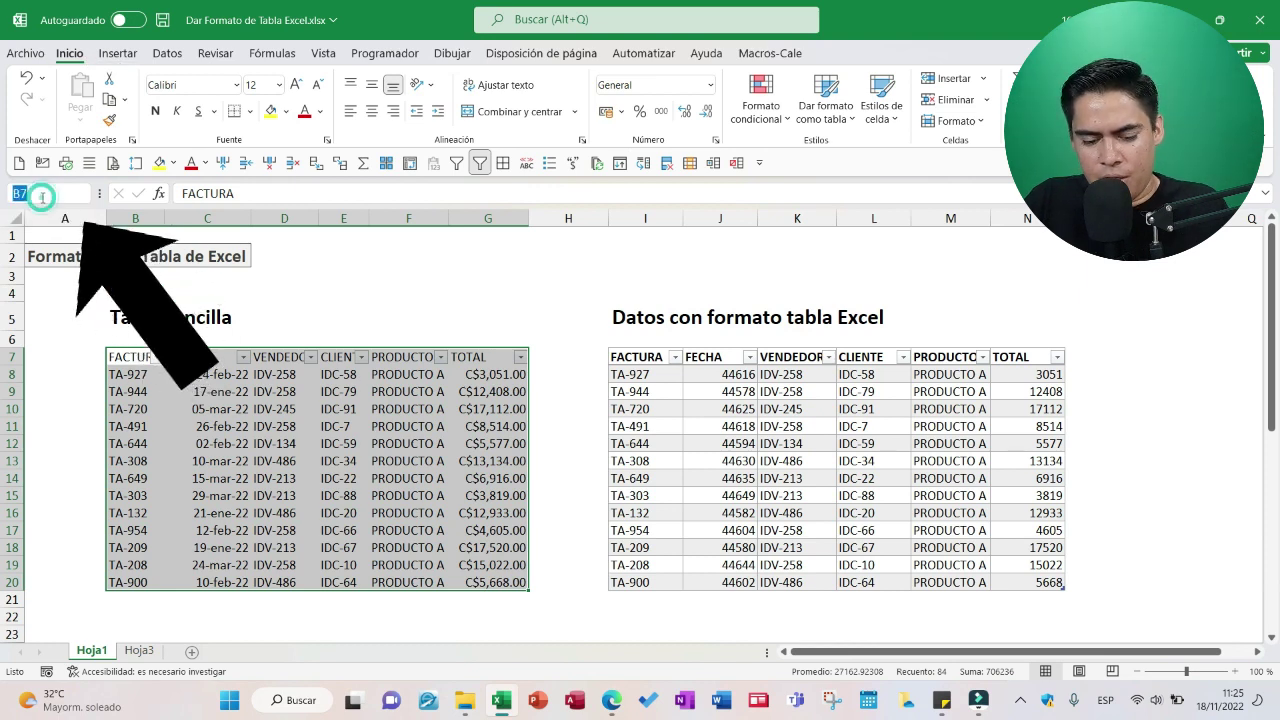
pyautogui.write('caret')
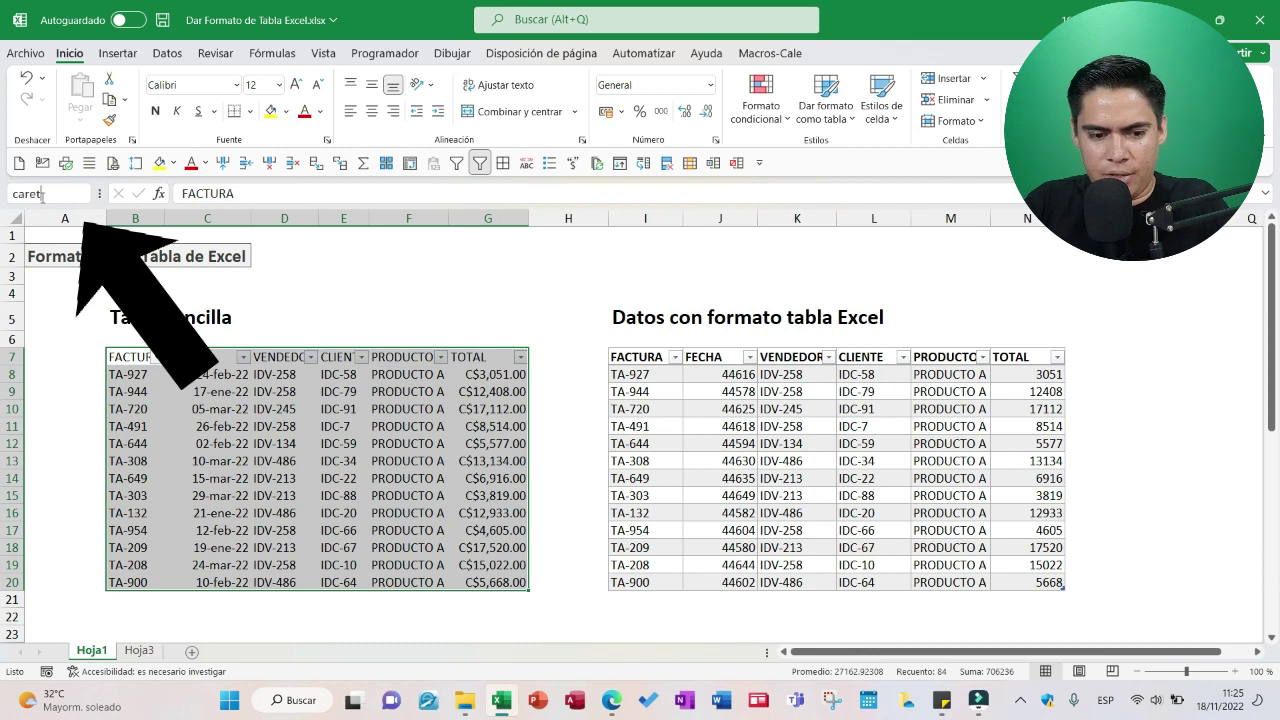
pyautogui.press('BackSpace')
pyautogui.press('BackSpace')
pyautogui.write('tera2')
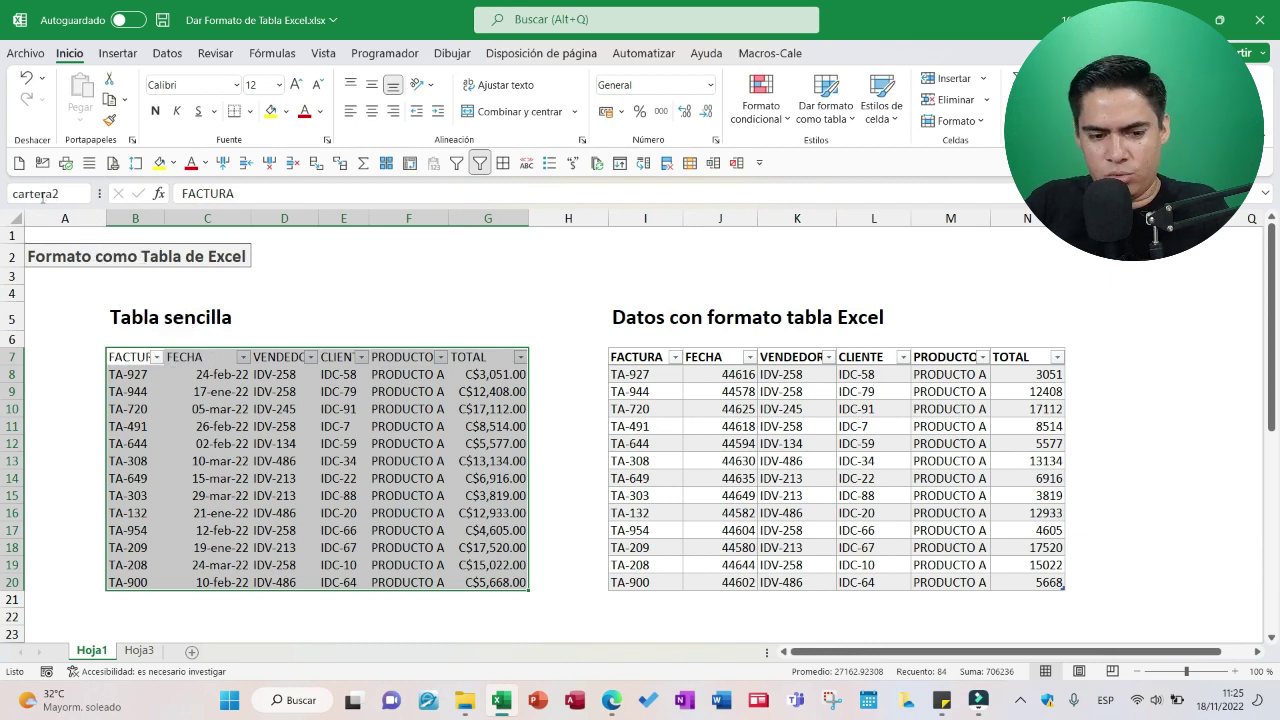
pyautogui.click(42, 197)
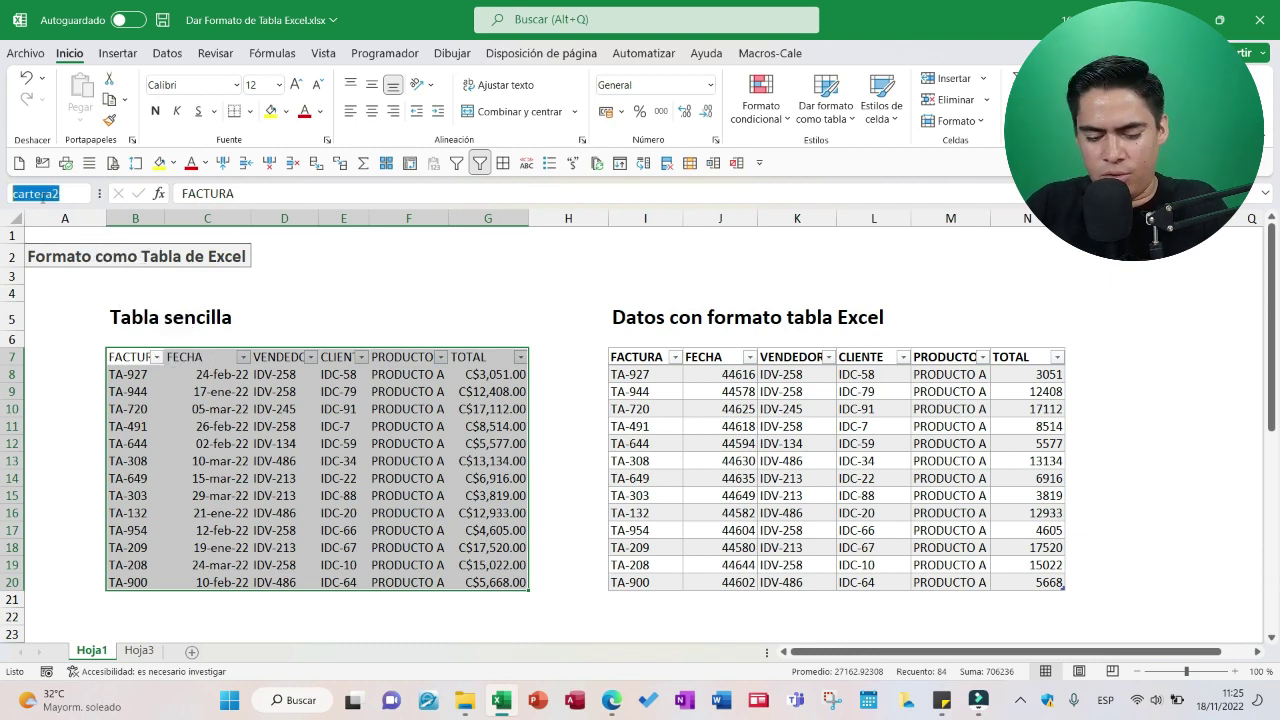
pyautogui.write('ventas2')
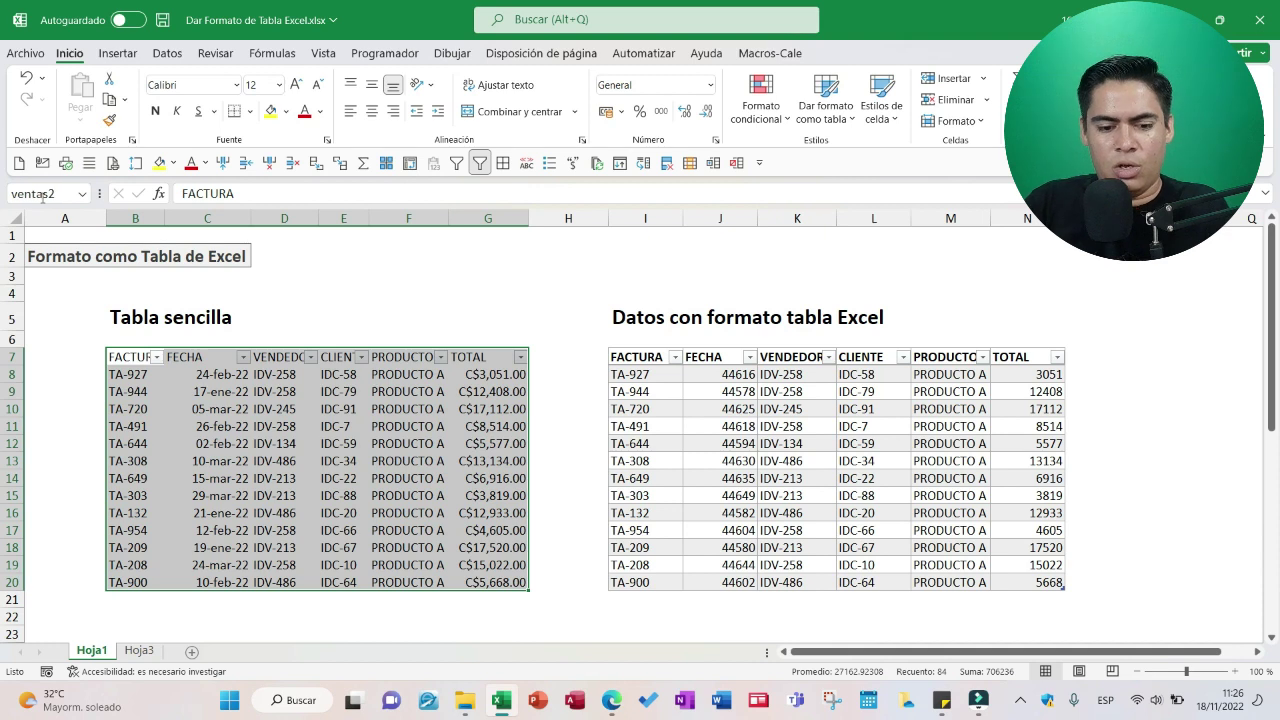
pyautogui.click(369, 461)
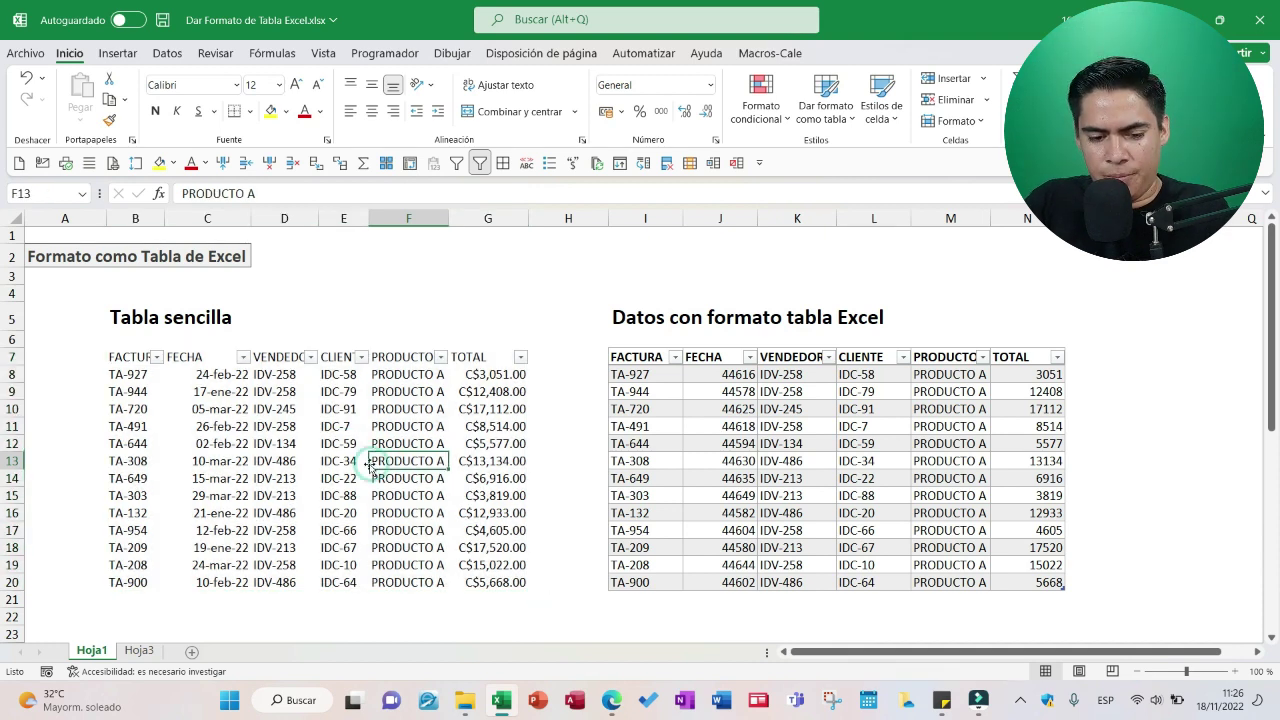
# Step: Check in the Name Manager which cells the name ventas2 refers to
pyautogui.scroll(-1, 364, 459)
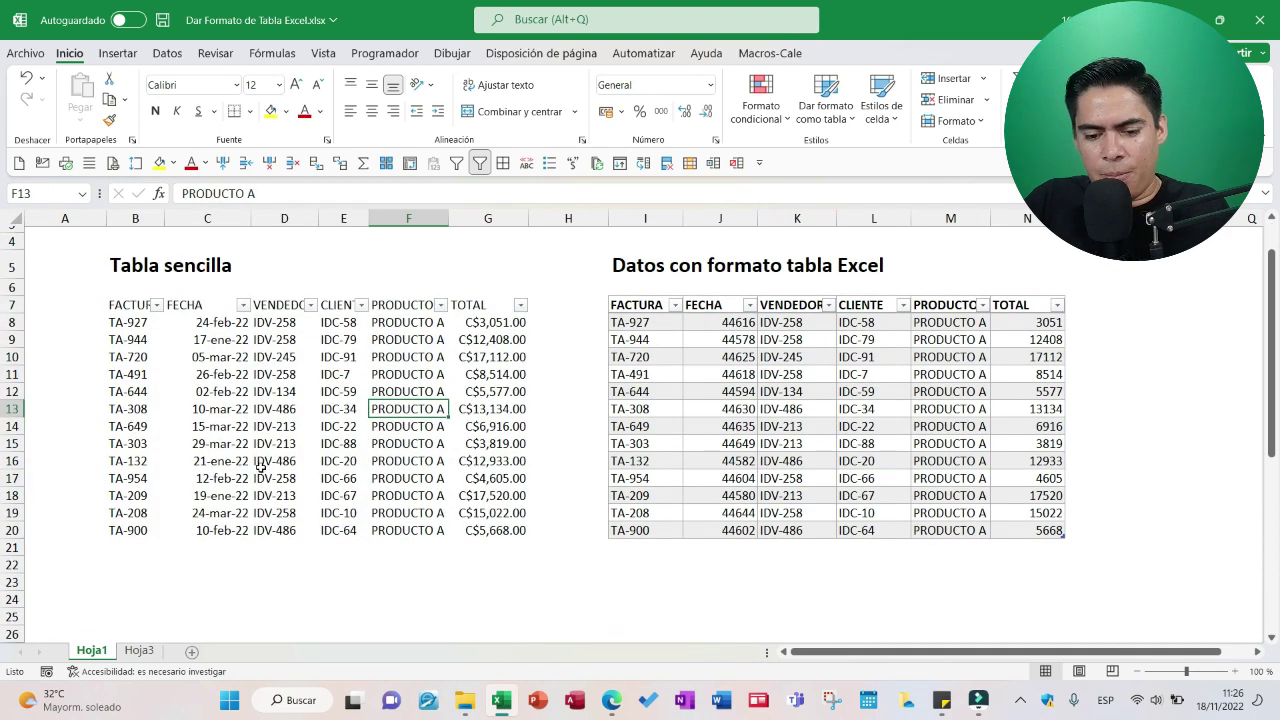
pyautogui.click(238, 409)
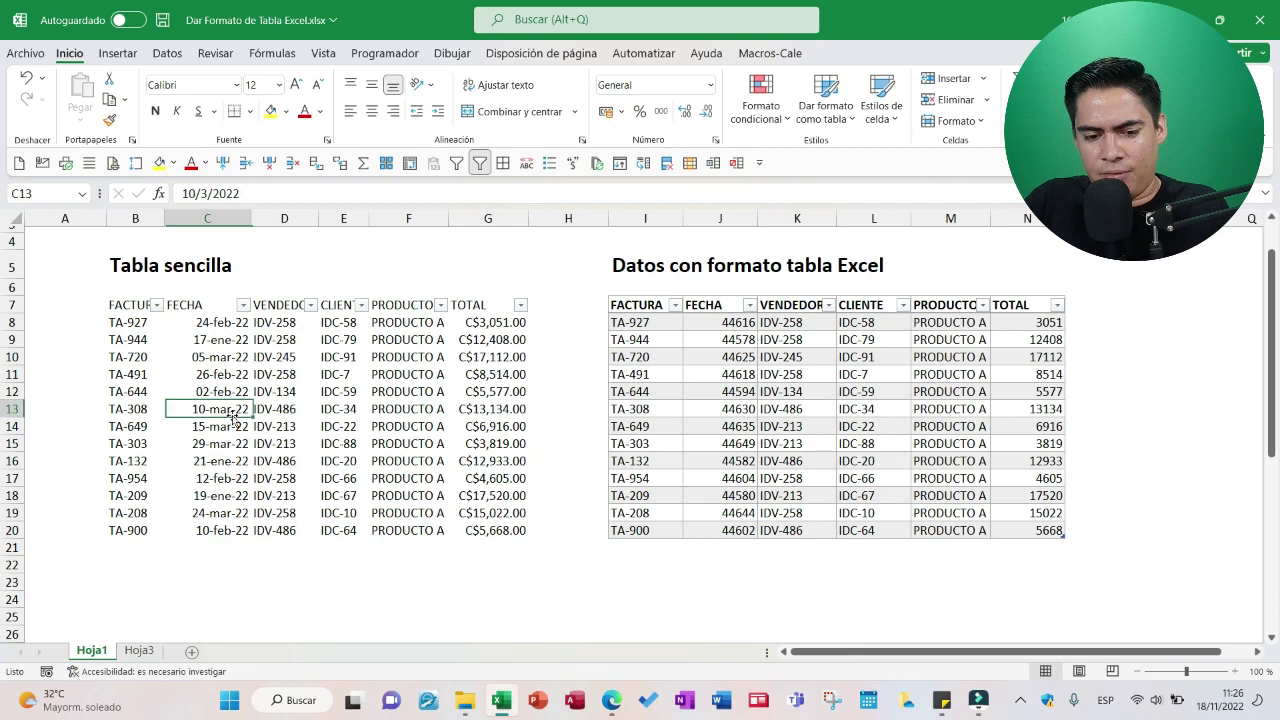
pyautogui.click(272, 54)
pyautogui.click(597, 98)
pyautogui.click(515, 202)
pyautogui.click(517, 222)
pyautogui.moveTo(566, 142); pyautogui.dragTo(583, 149)
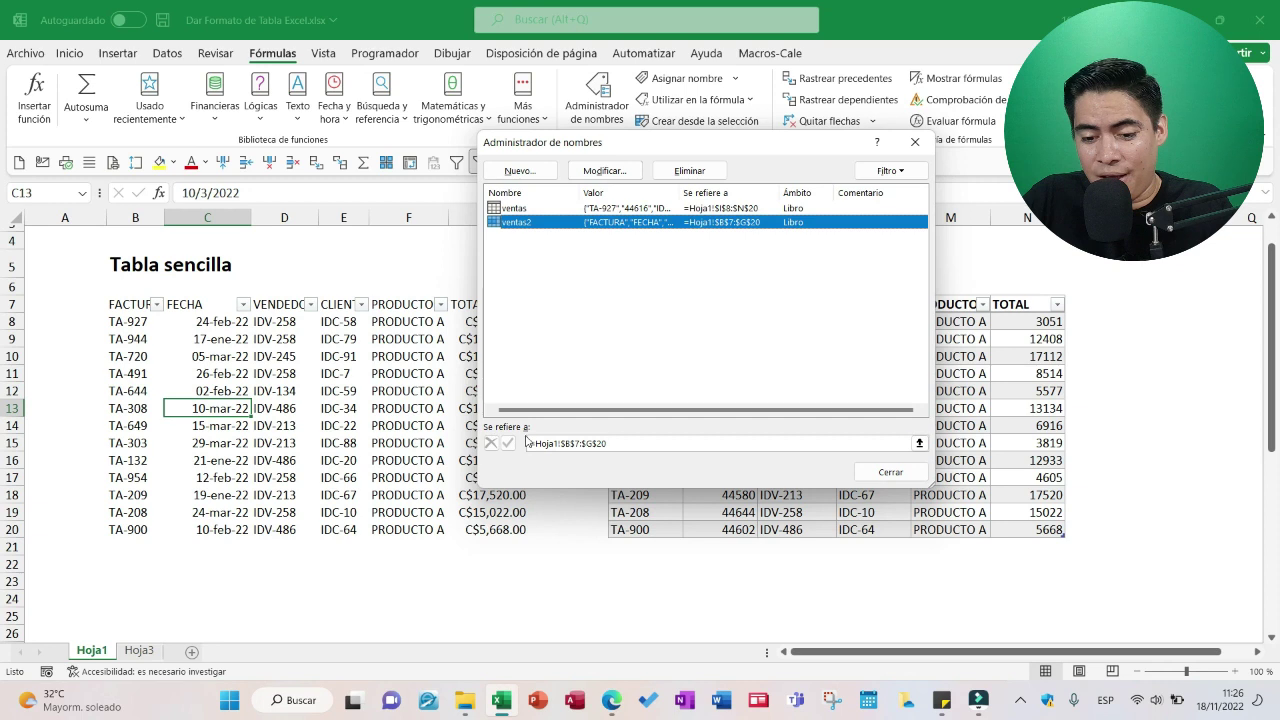
pyautogui.click(637, 446)
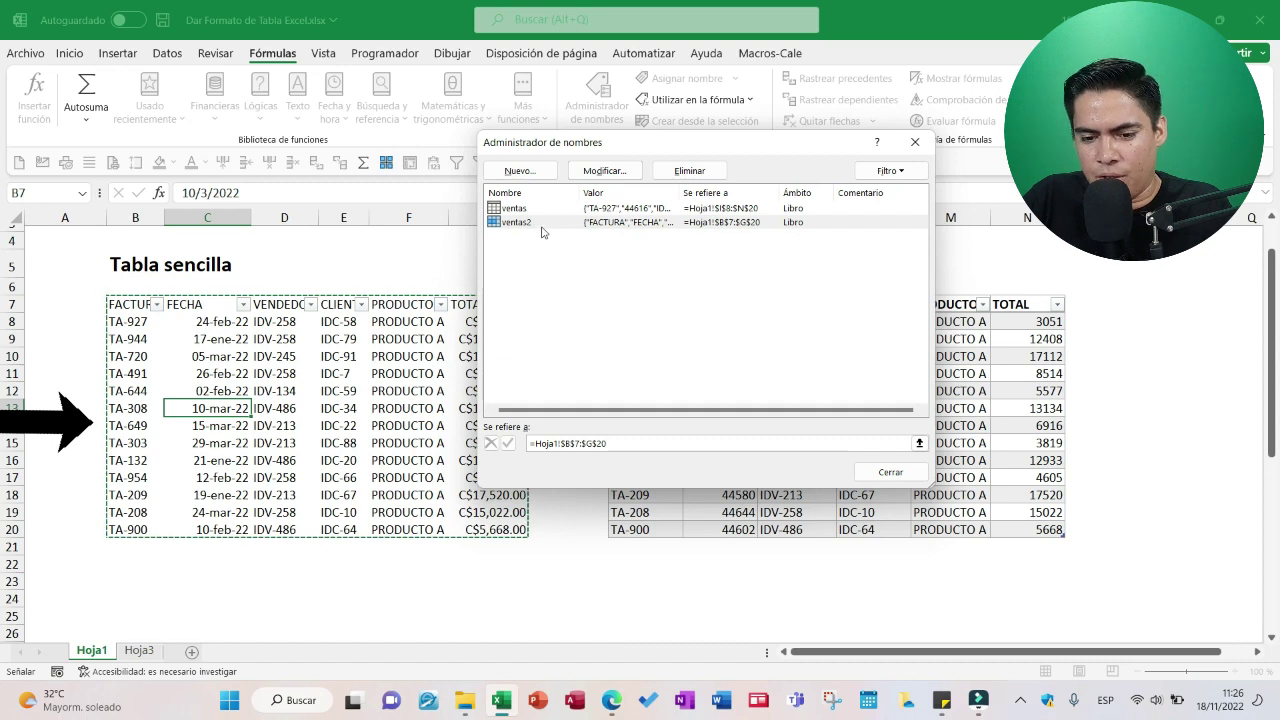
pyautogui.click(914, 477)
# Step: Add test entries directly below the plain range: fsdfsd in B21 and sdfsd in B22 through B24
pyautogui.click(142, 543)
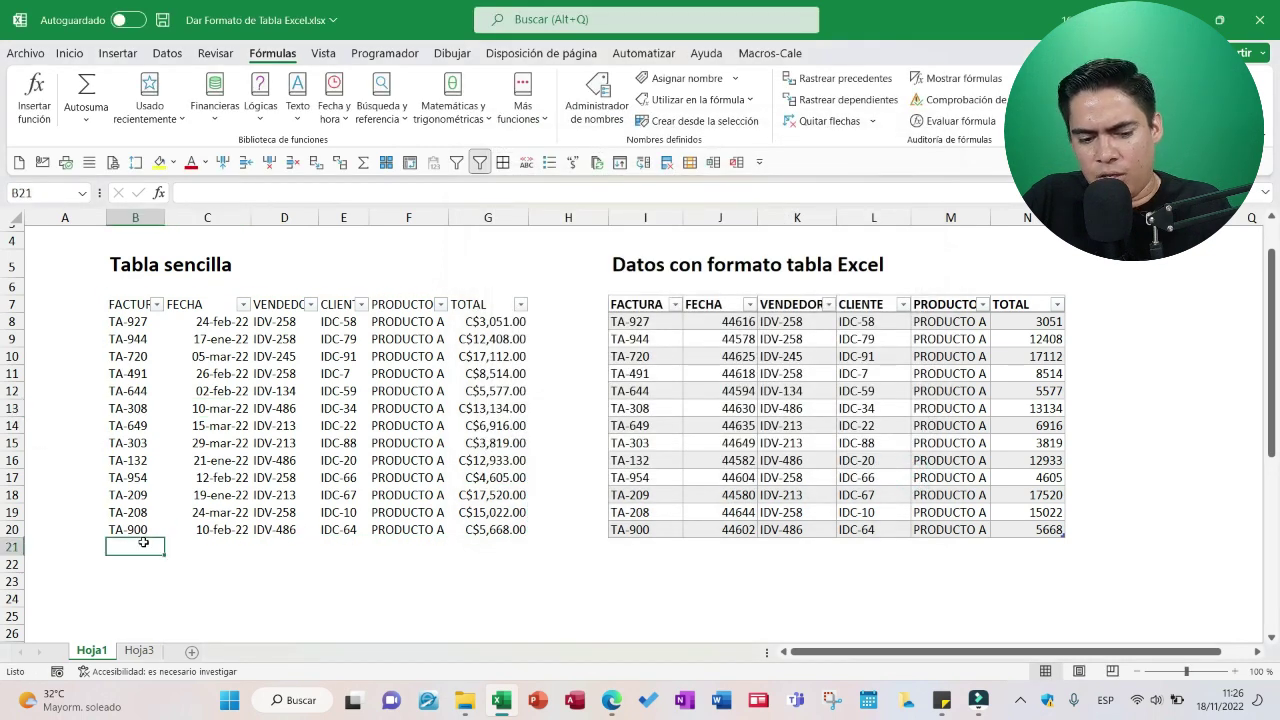
pyautogui.write('fsdfsd')
pyautogui.press('Return')
pyautogui.write('sdfsd')
pyautogui.press('Return')
pyautogui.write('sdfsd')
pyautogui.press('Return')
pyautogui.write('sdfsd')
pyautogui.press('Return')
# Step: Extend the reference of the name ventas2 to =Hoja1!$B$7:$G$24 and save the change
pyautogui.click(240, 470)
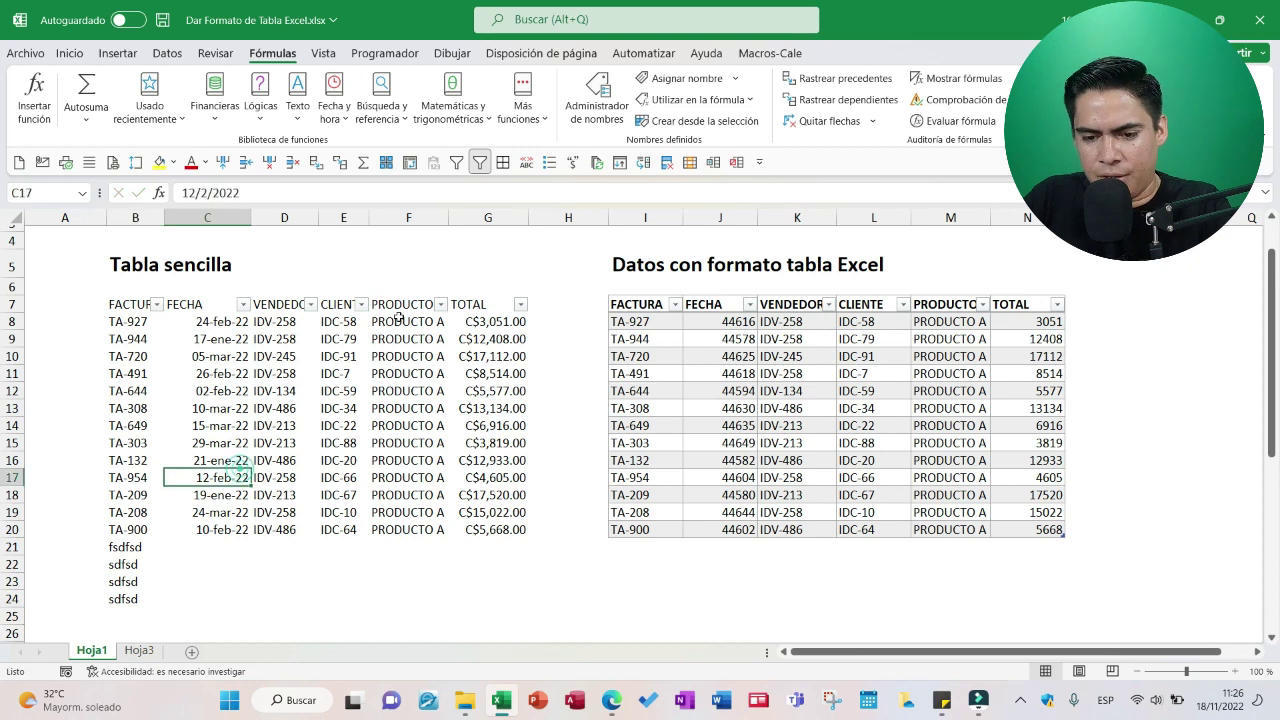
pyautogui.click(598, 112)
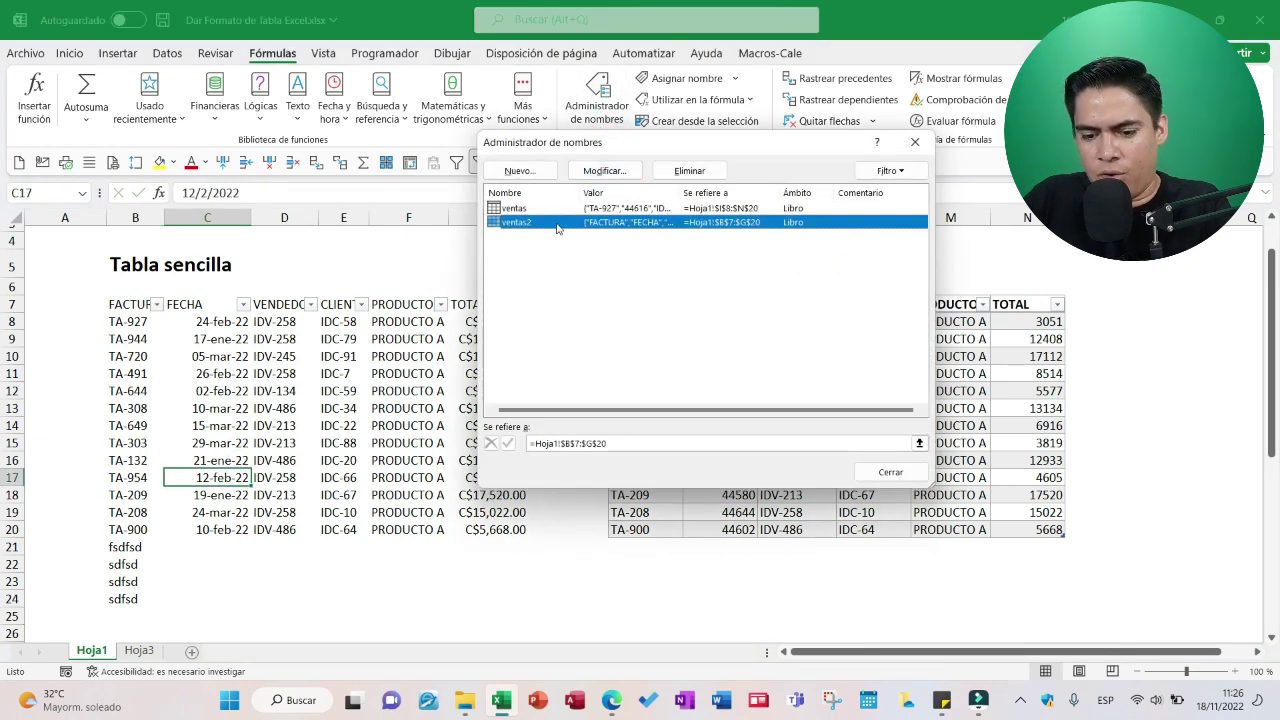
pyautogui.click(620, 443)
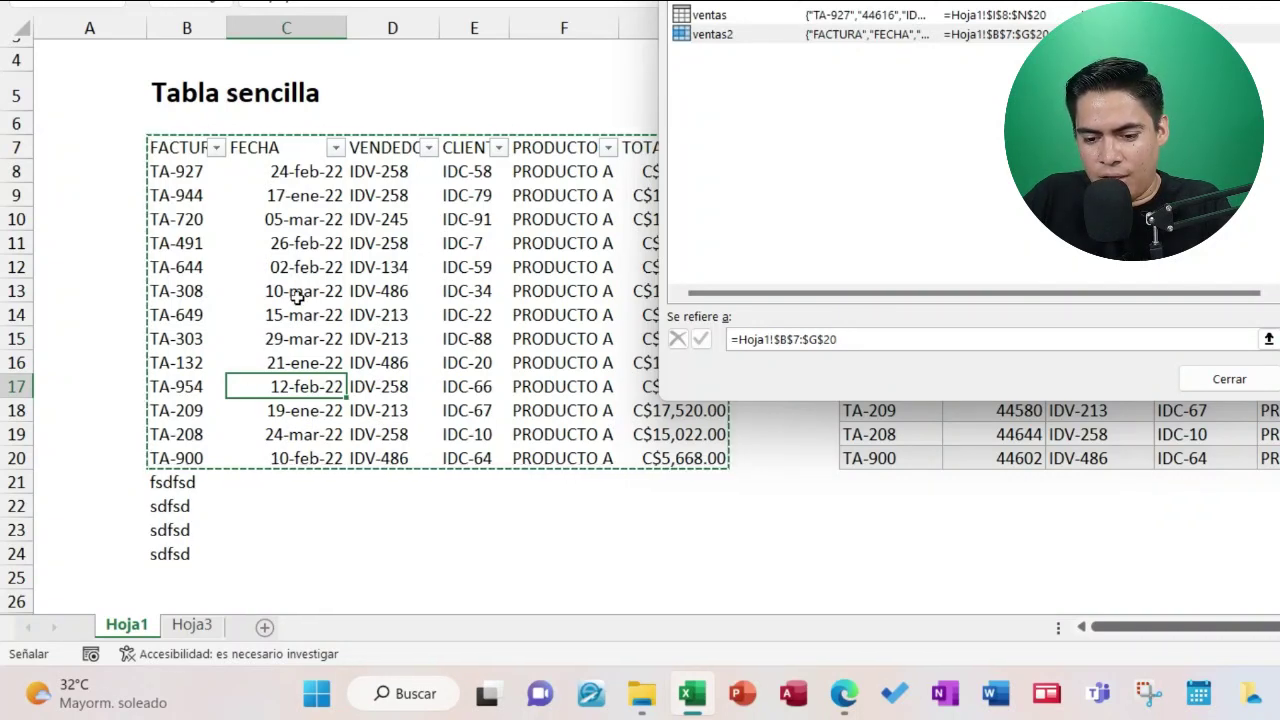
pyautogui.click(195, 150)
pyautogui.moveTo(195, 150); pyautogui.dragTo(661, 557)
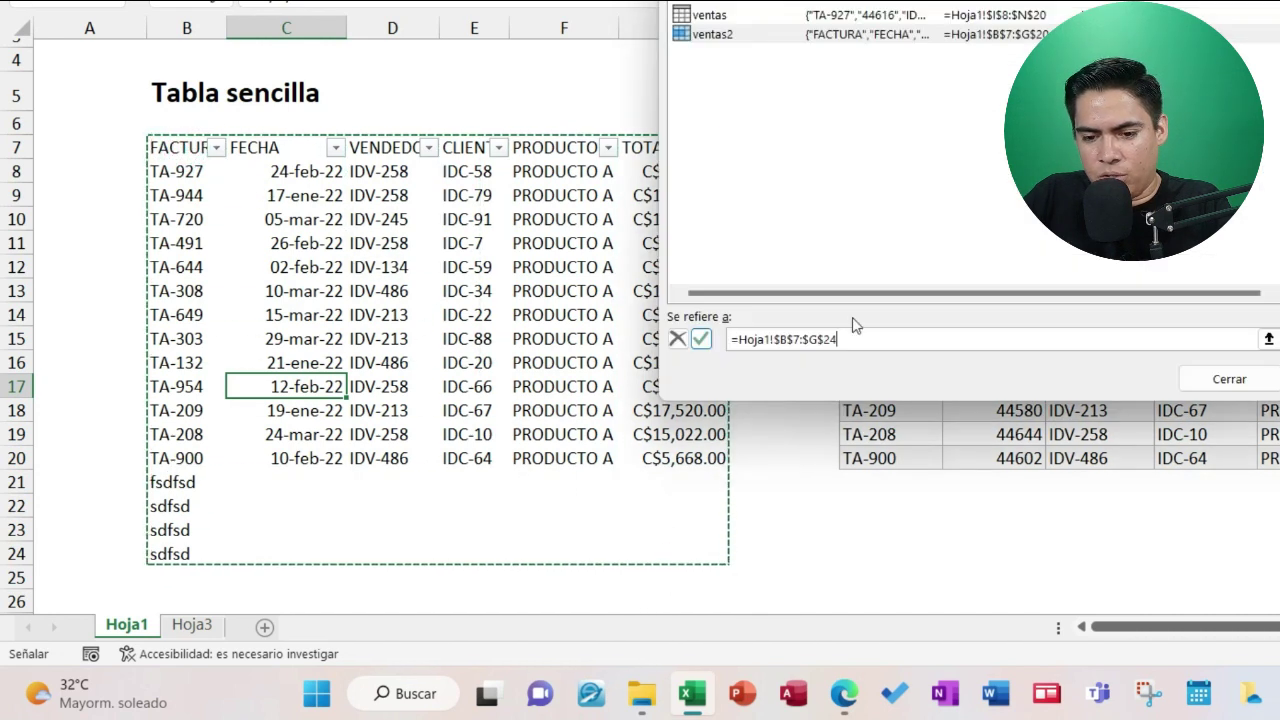
pyautogui.click(1238, 384)
pyautogui.click(840, 274)
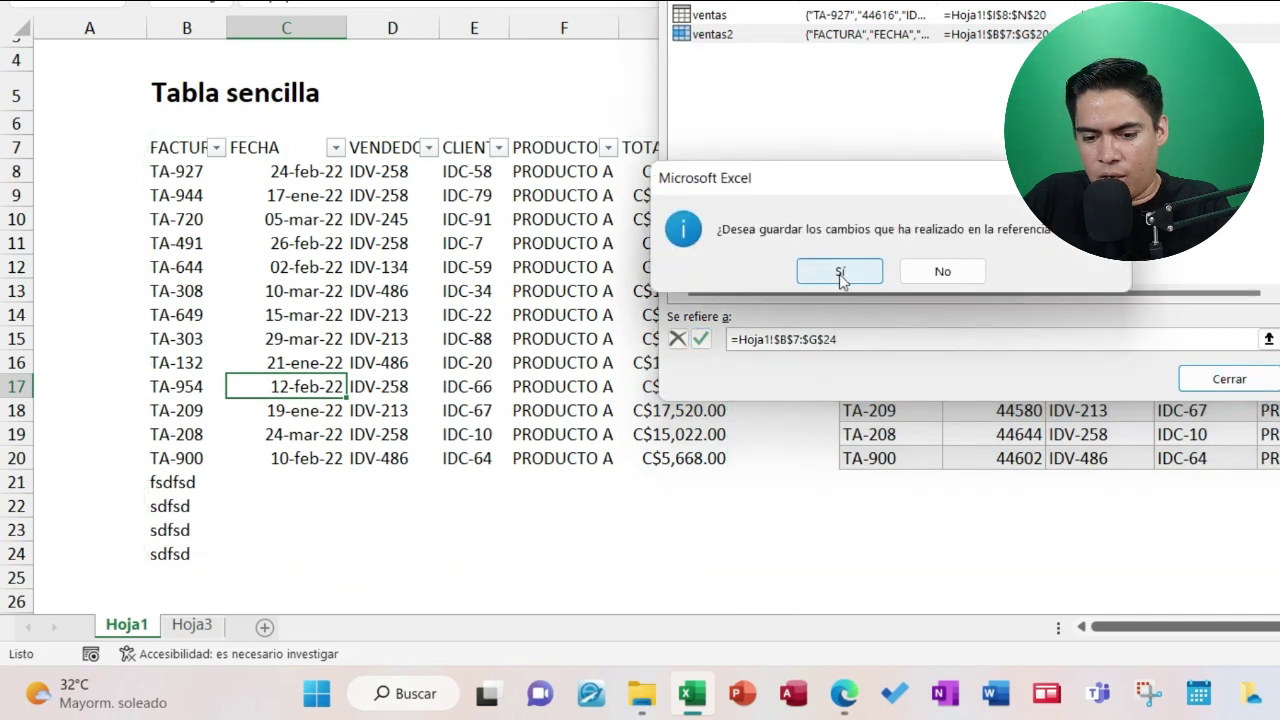
# Step: Review the cells covered by the name ventas2 once more in the Name Manager
pyautogui.hotkey('ctrl', 'F3')
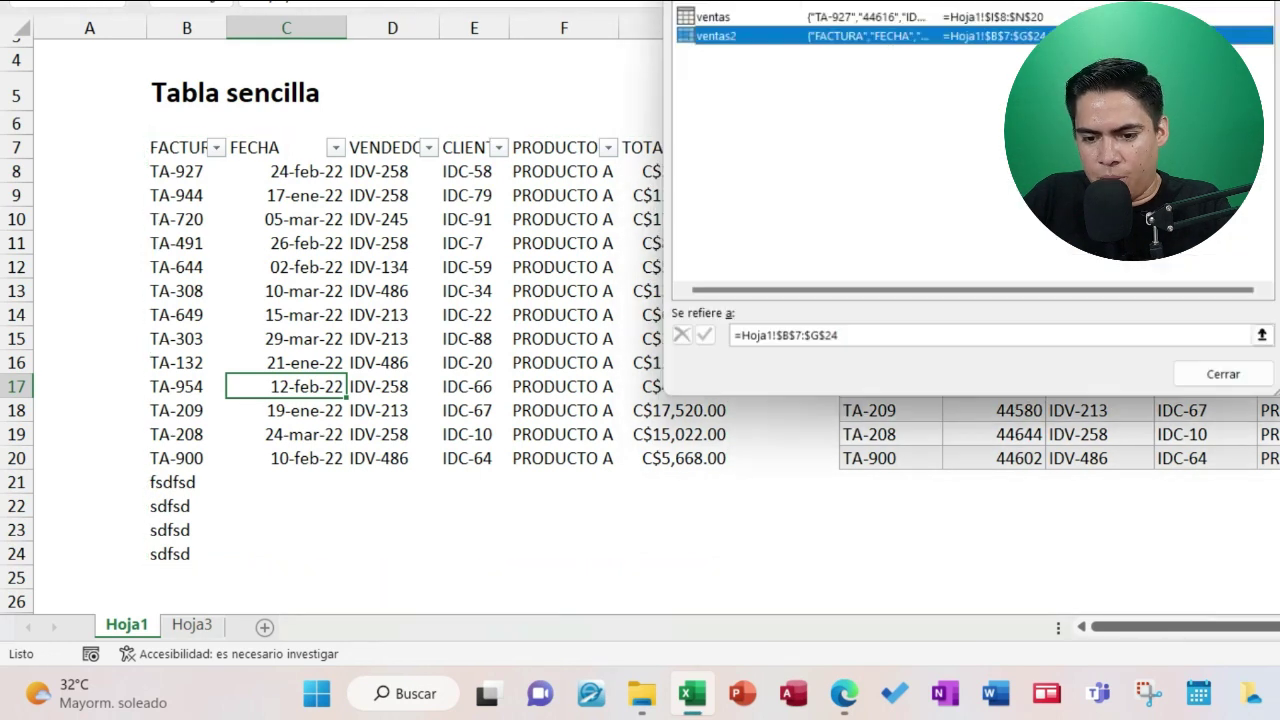
pyautogui.click(858, 337)
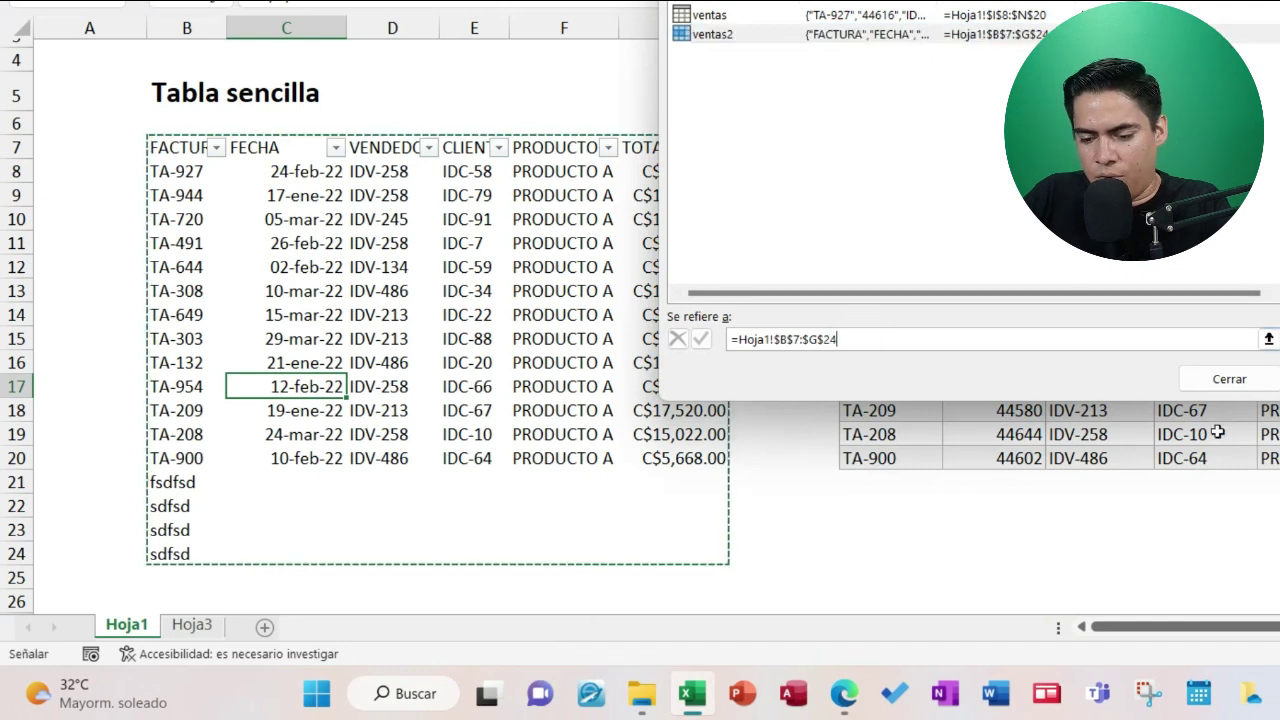
pyautogui.click(1229, 379)
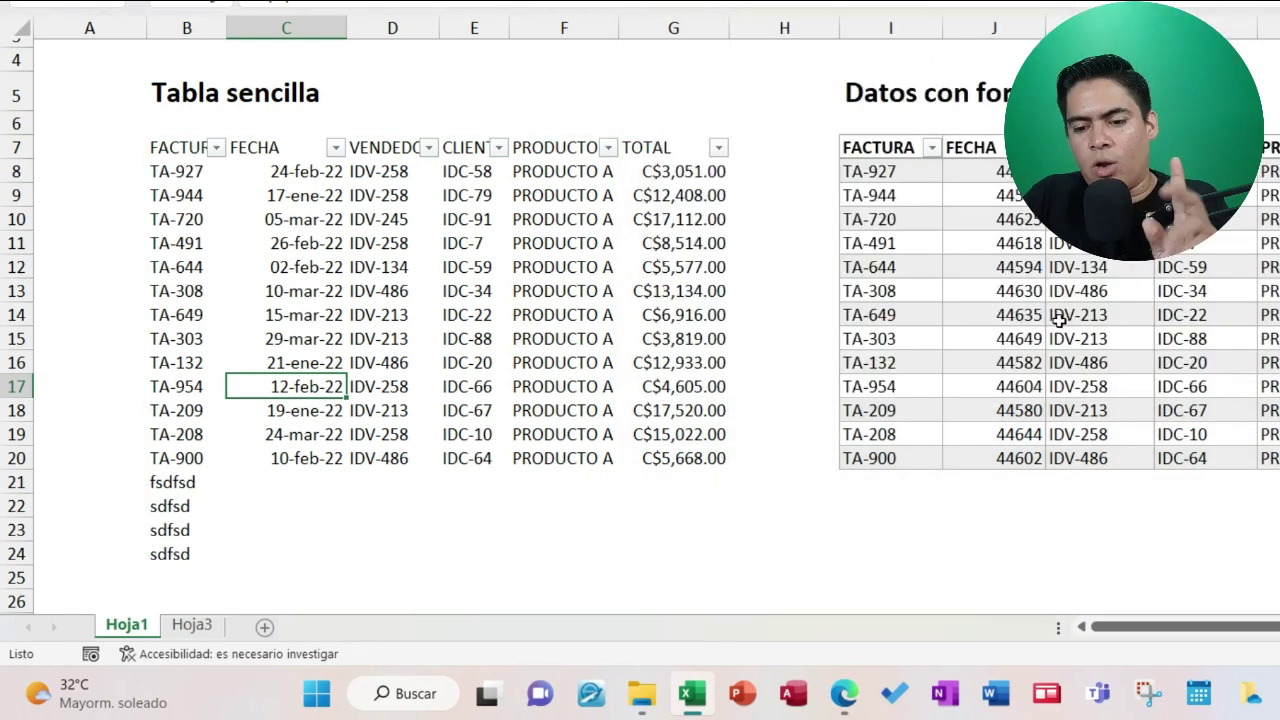
# Step: Check in the Name Manager which cells the name ventas of the formatted table refers to
pyautogui.click(1012, 250)
pyautogui.hotkey('ctrl', 'F3')
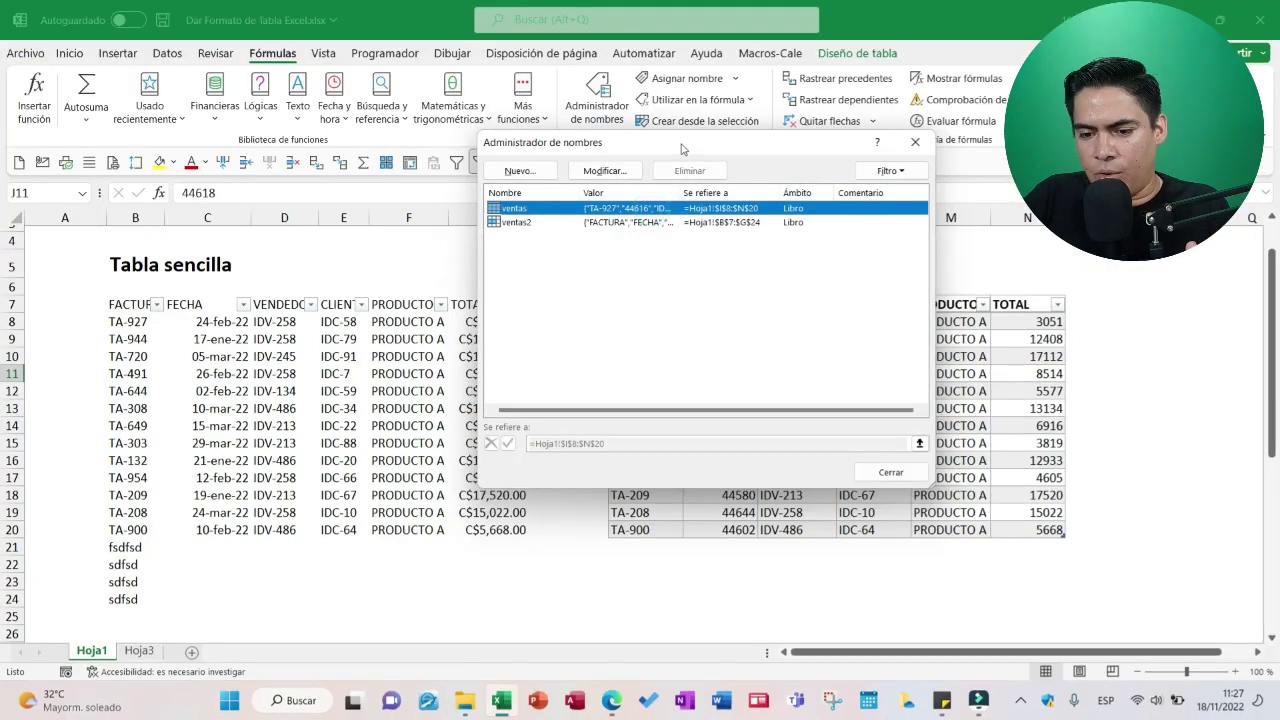
pyautogui.moveTo(681, 148); pyautogui.dragTo(350, 142)
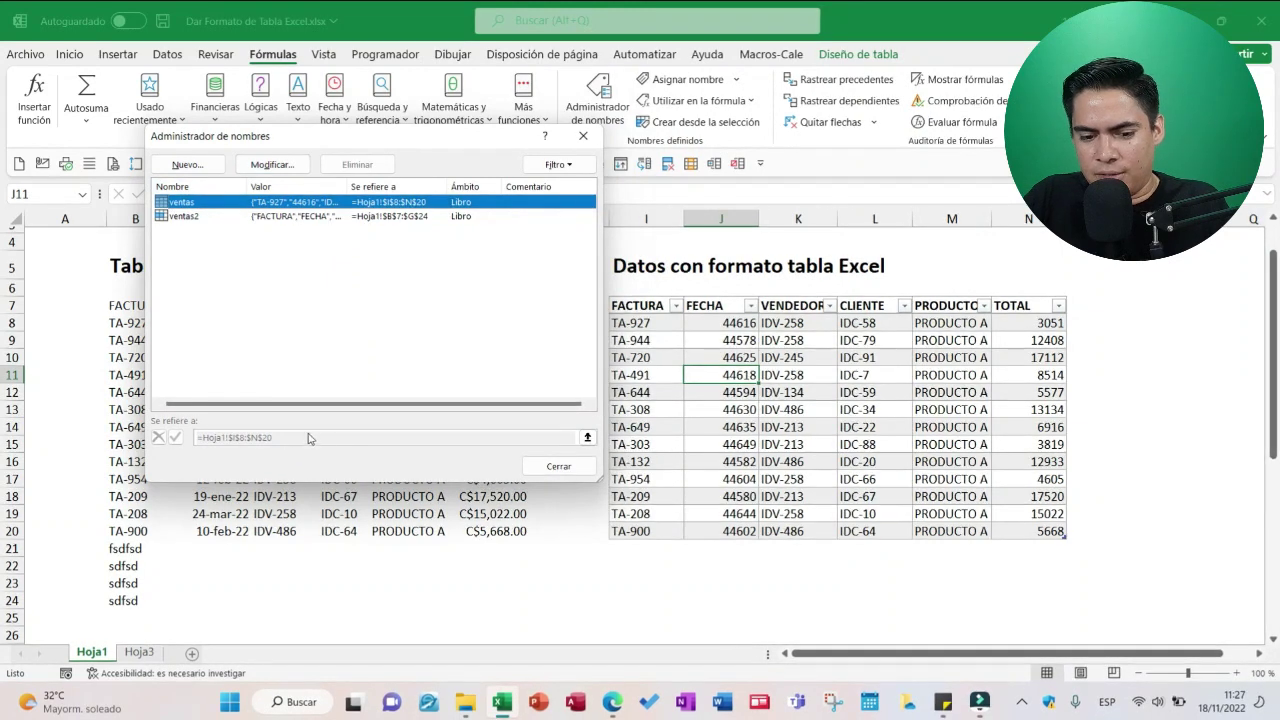
pyautogui.click(494, 434)
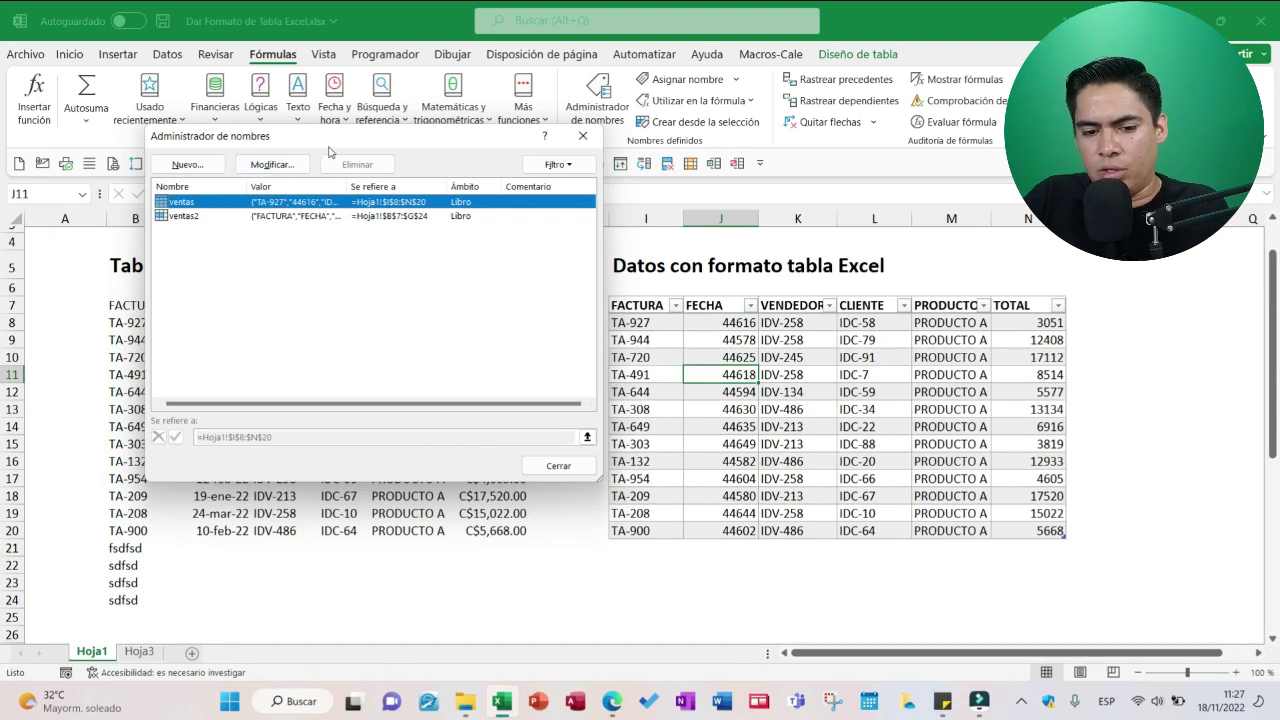
pyautogui.moveTo(330, 151); pyautogui.dragTo(314, 147)
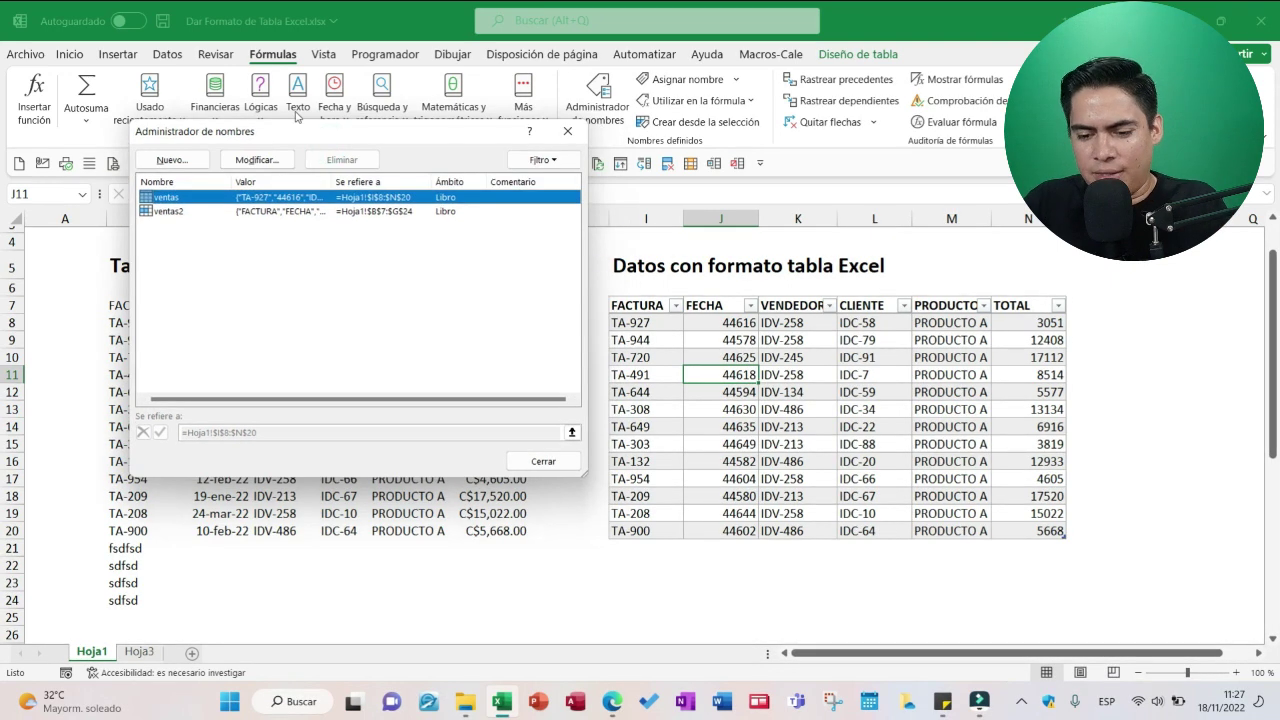
pyautogui.click(543, 461)
# Step: Add test entries a few rows below the formatted table: ajsdhasj in I24 and asjdkas in I25
pyautogui.moveTo(640, 583); pyautogui.dragTo(640, 565)
pyautogui.write('ajsdhasj')
pyautogui.press('Return')
pyautogui.write('asjdkas')
pyautogui.press('Return')
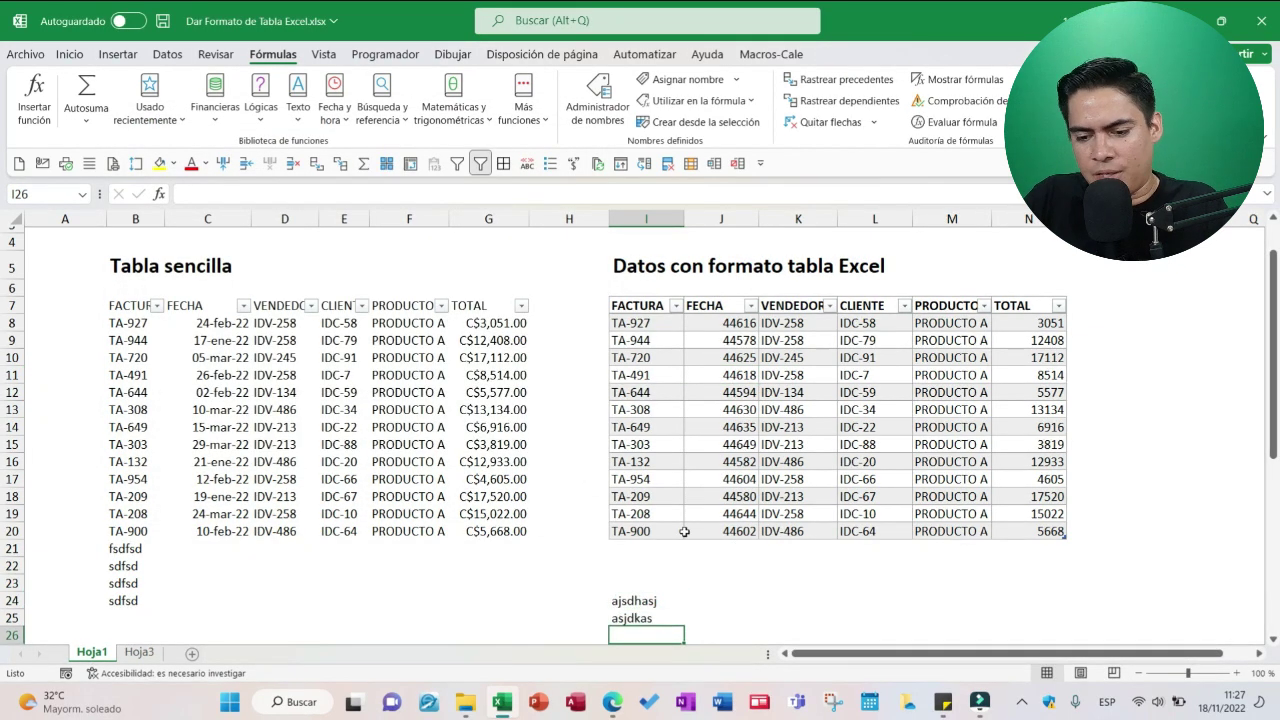
# Step: Review the reference of the name ventas again in the Name Manager, with the test entries placed apart from the table
pyautogui.moveTo(725, 323); pyautogui.dragTo(870, 462)
pyautogui.click(797, 391)
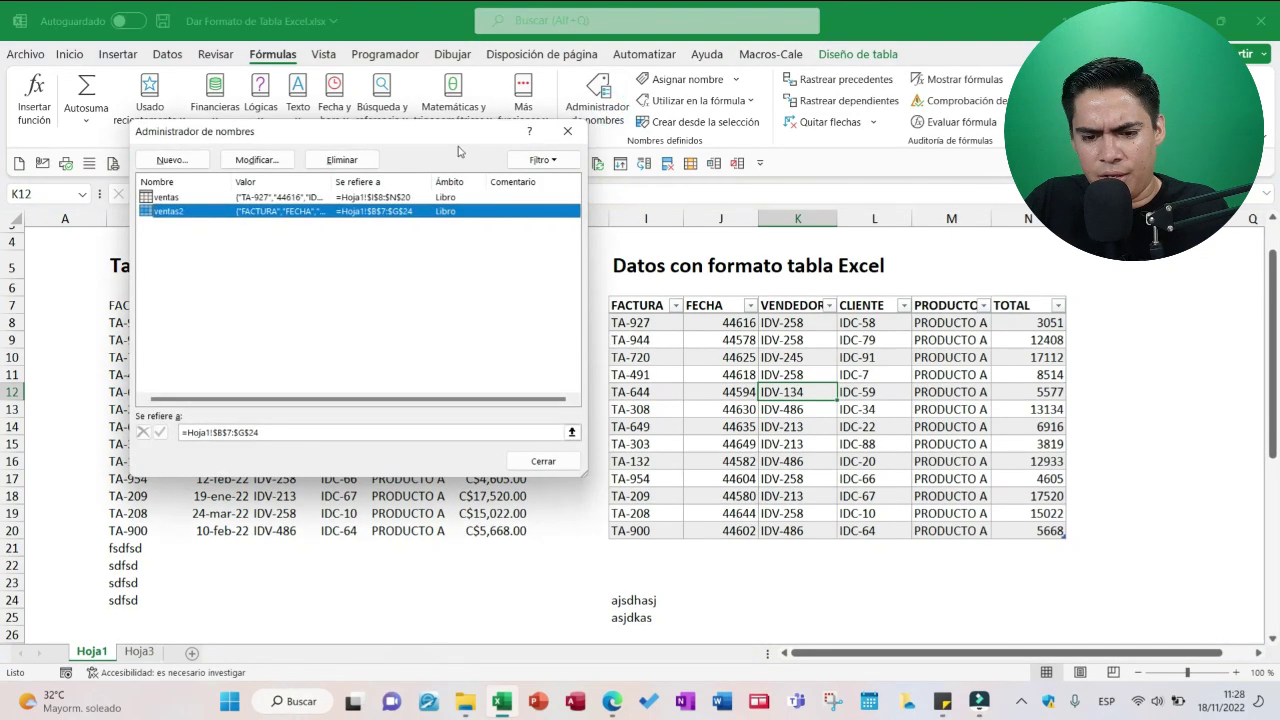
pyautogui.moveTo(466, 132); pyautogui.dragTo(447, 131)
pyautogui.click(187, 203)
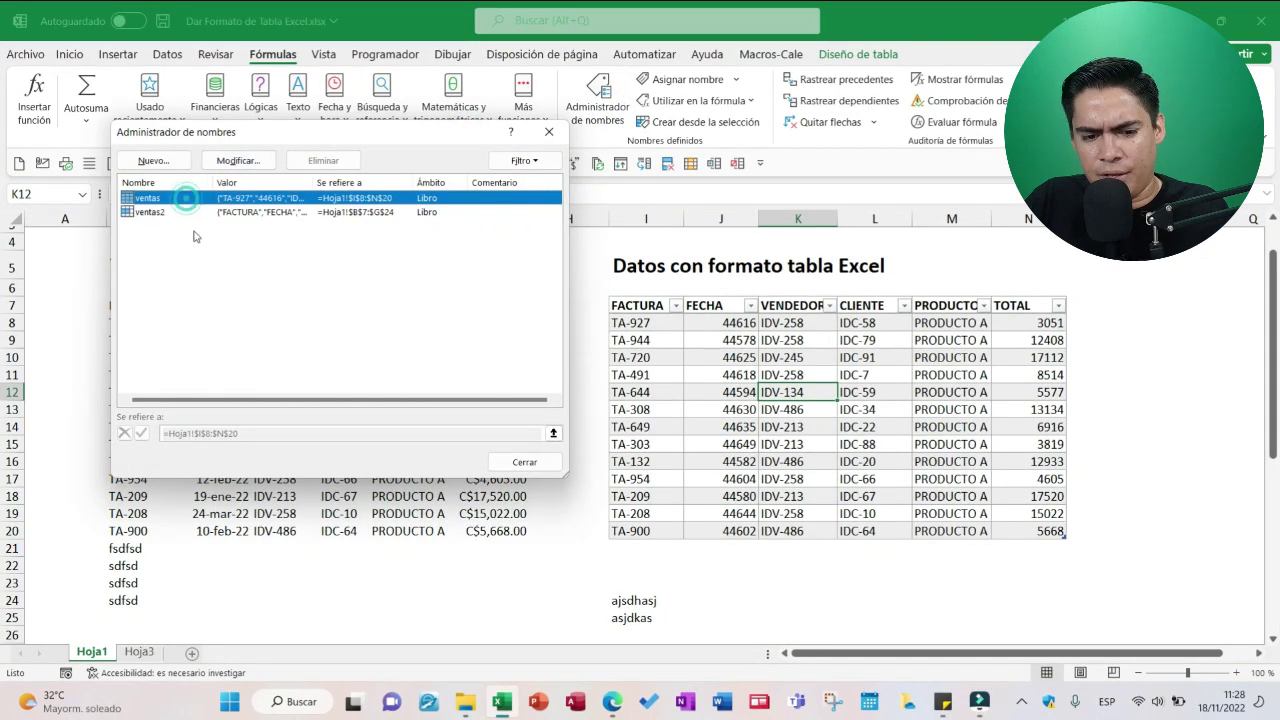
pyautogui.click(226, 442)
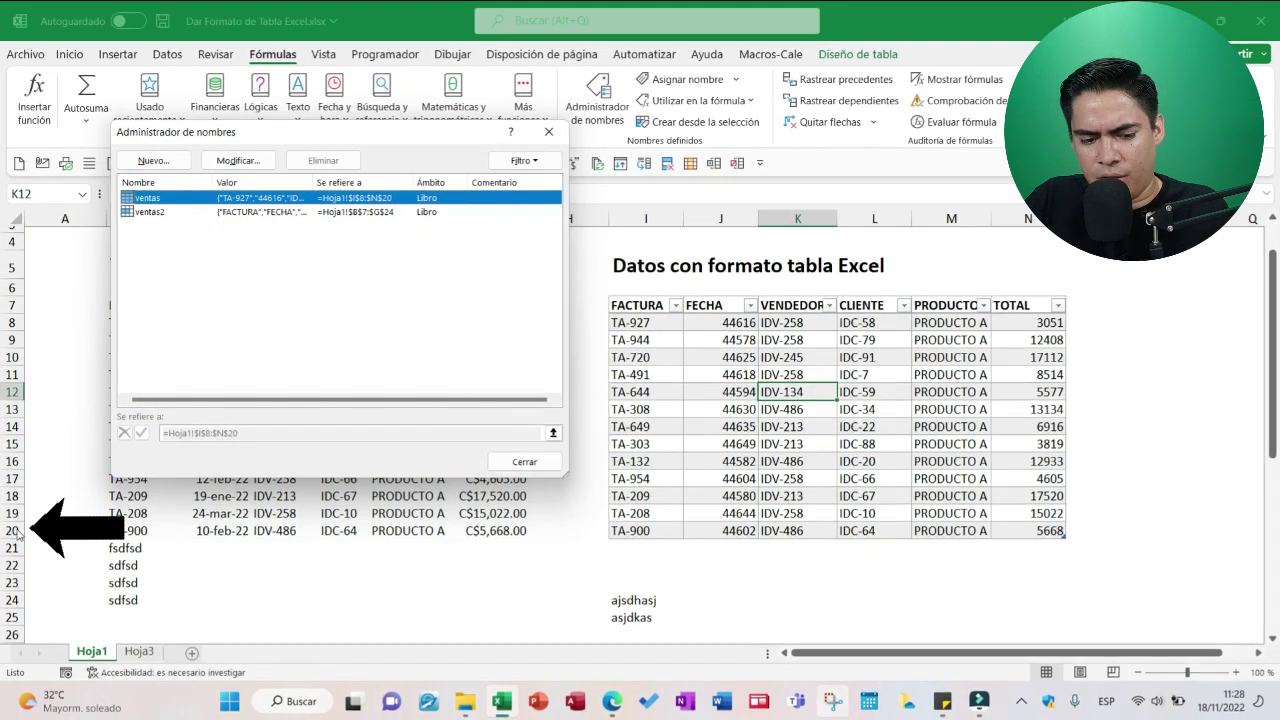
pyautogui.click(524, 461)
# Step: Enter sdfsdf in I21 through I26, directly below the formatted table
pyautogui.click(642, 547)
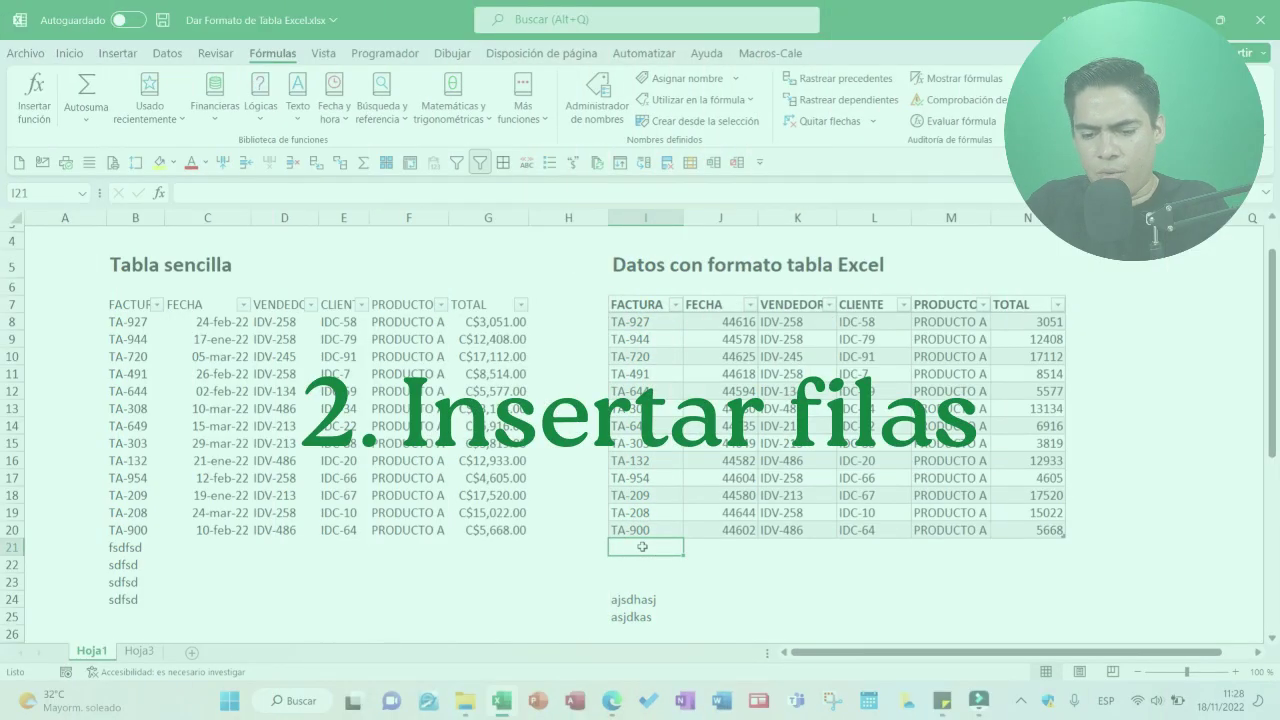
pyautogui.write('sdfsdf')
pyautogui.press('Return')
pyautogui.write('sdfsdf')
pyautogui.press('Return')
pyautogui.write('sdfsdf')
pyautogui.press('Return')
pyautogui.write('sdfsdf')
pyautogui.press('Return')
pyautogui.write('sdfsdf')
pyautogui.press('Return')
pyautogui.write('sdfsdf')
pyautogui.press('Return')
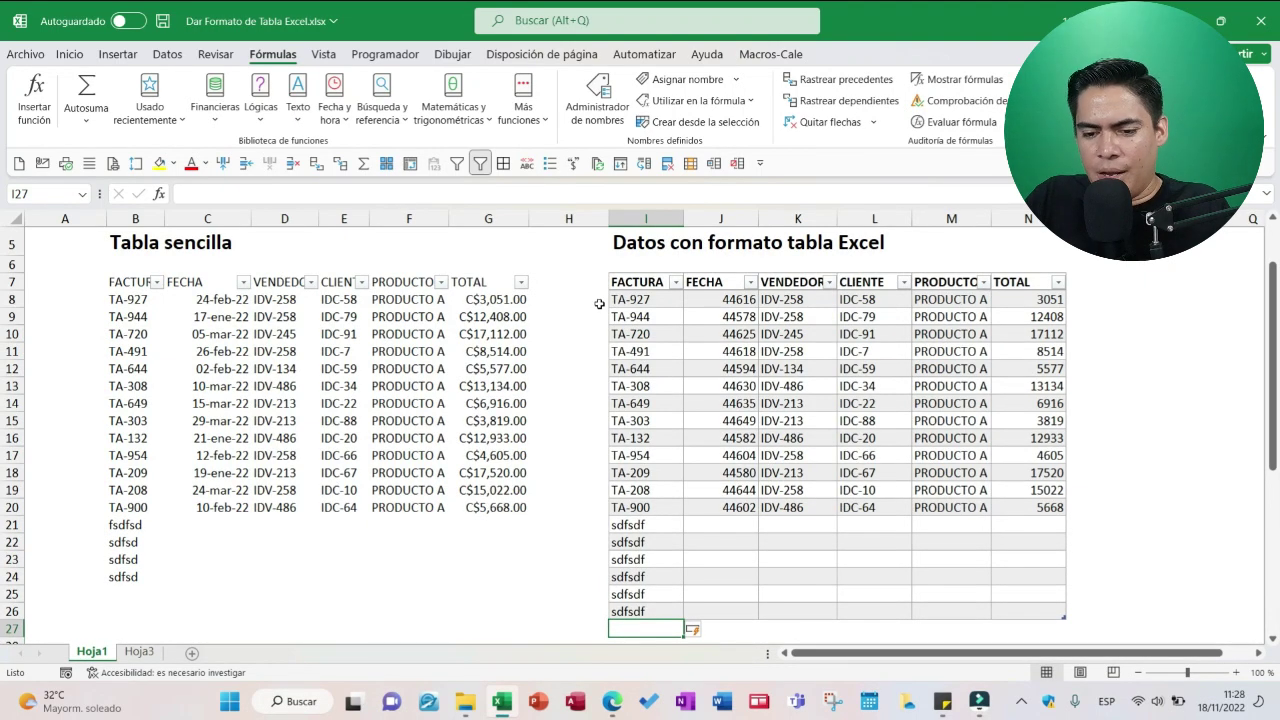
# Step: Compare the formatted table's last row with the reference of the name ventas in the Name Manager
pyautogui.scroll(-1, 616, 314)
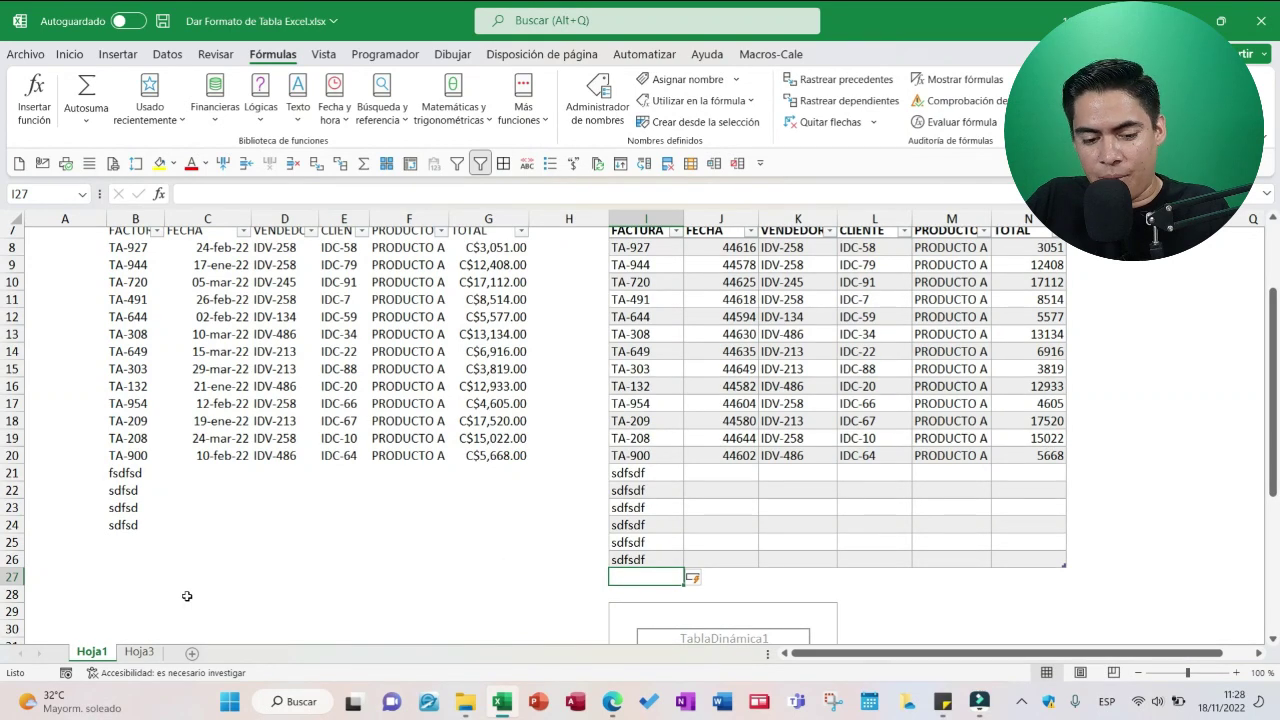
pyautogui.click(12, 560)
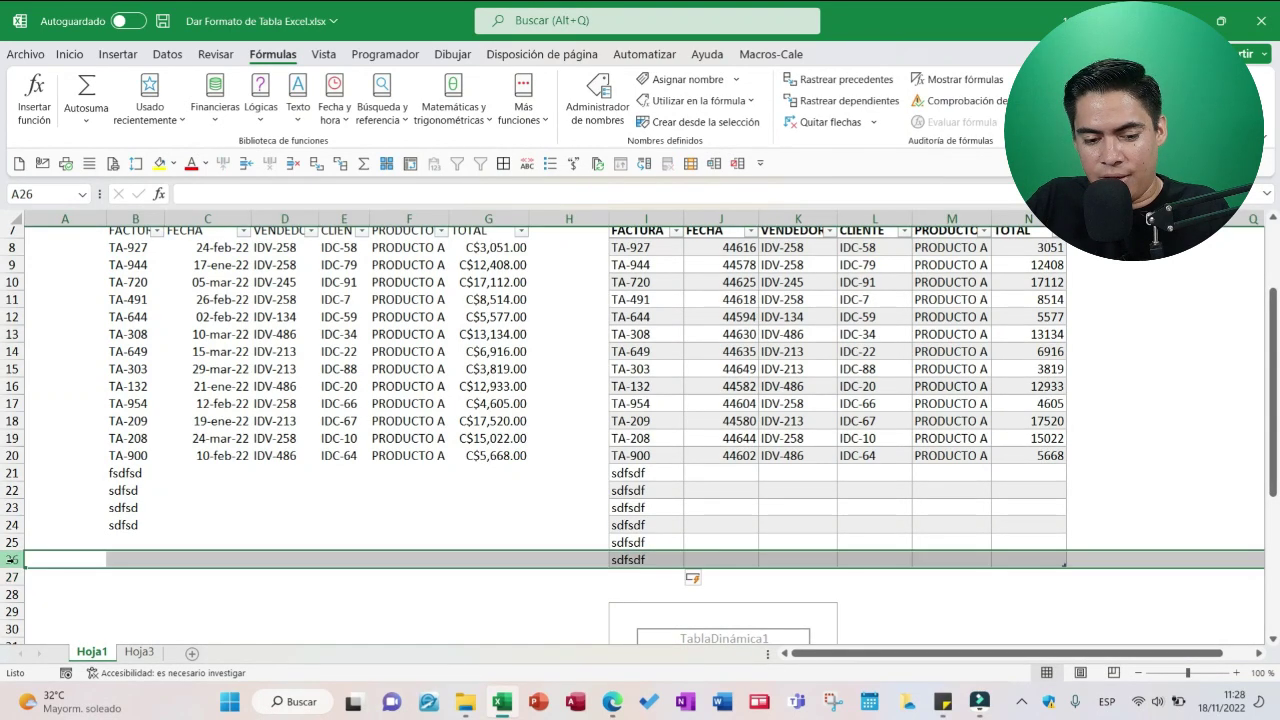
pyautogui.click(727, 460)
pyautogui.scroll(2, 727, 460)
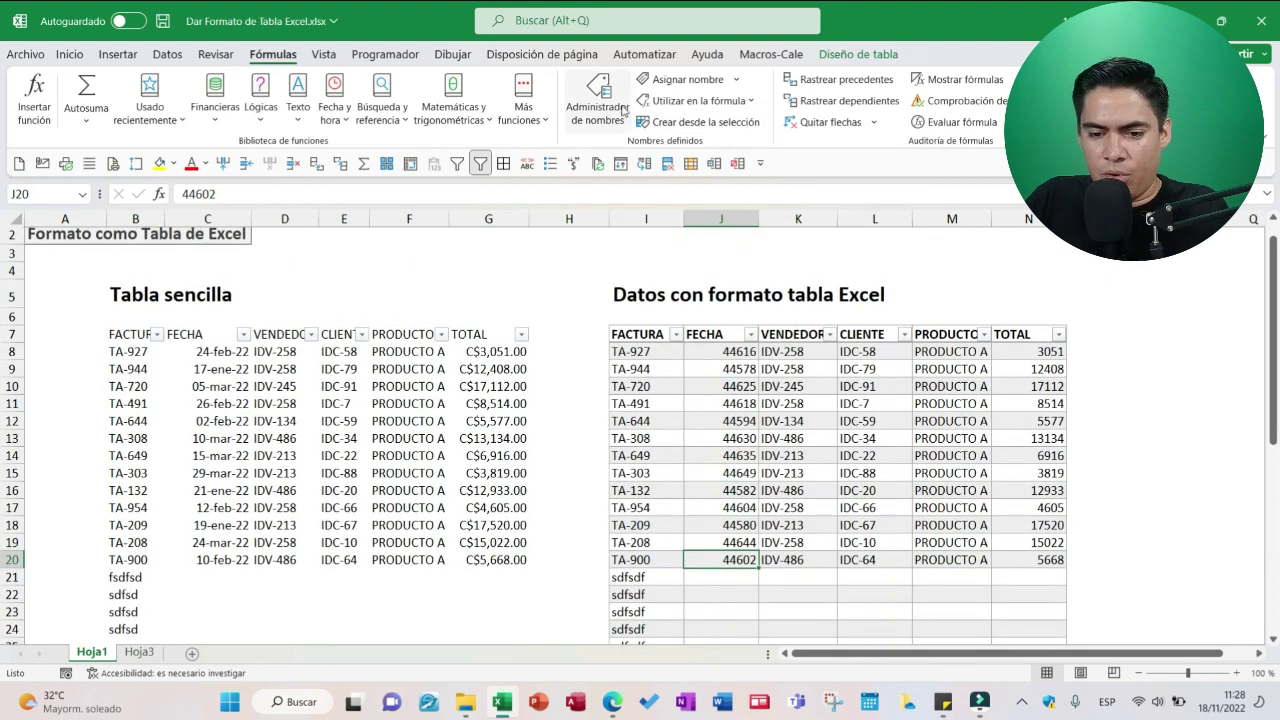
pyautogui.click(607, 100)
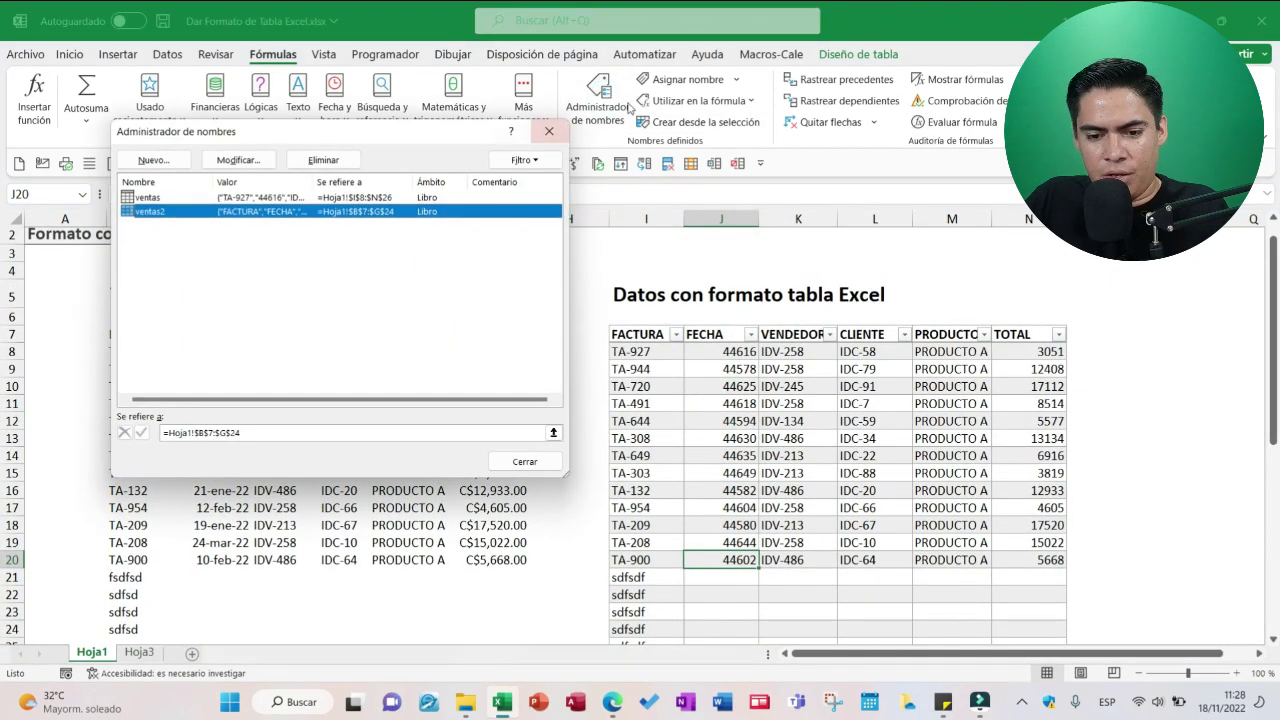
pyautogui.click(178, 199)
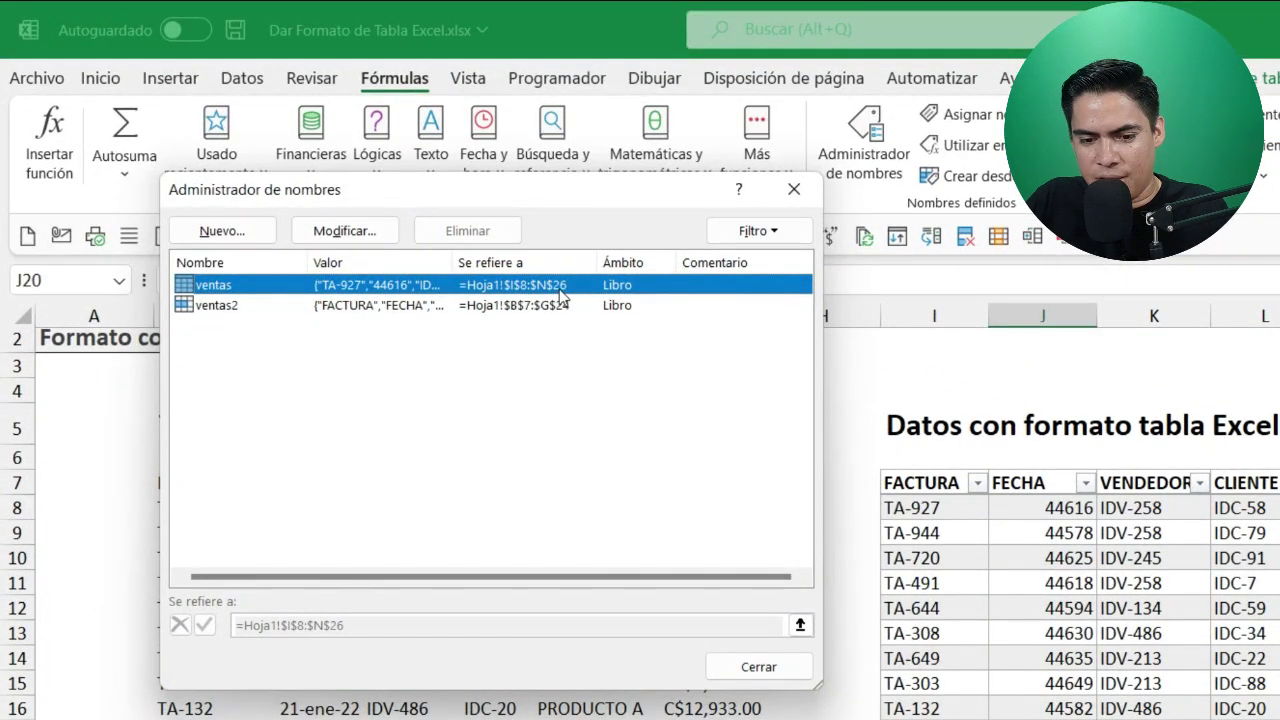
pyautogui.click(768, 665)
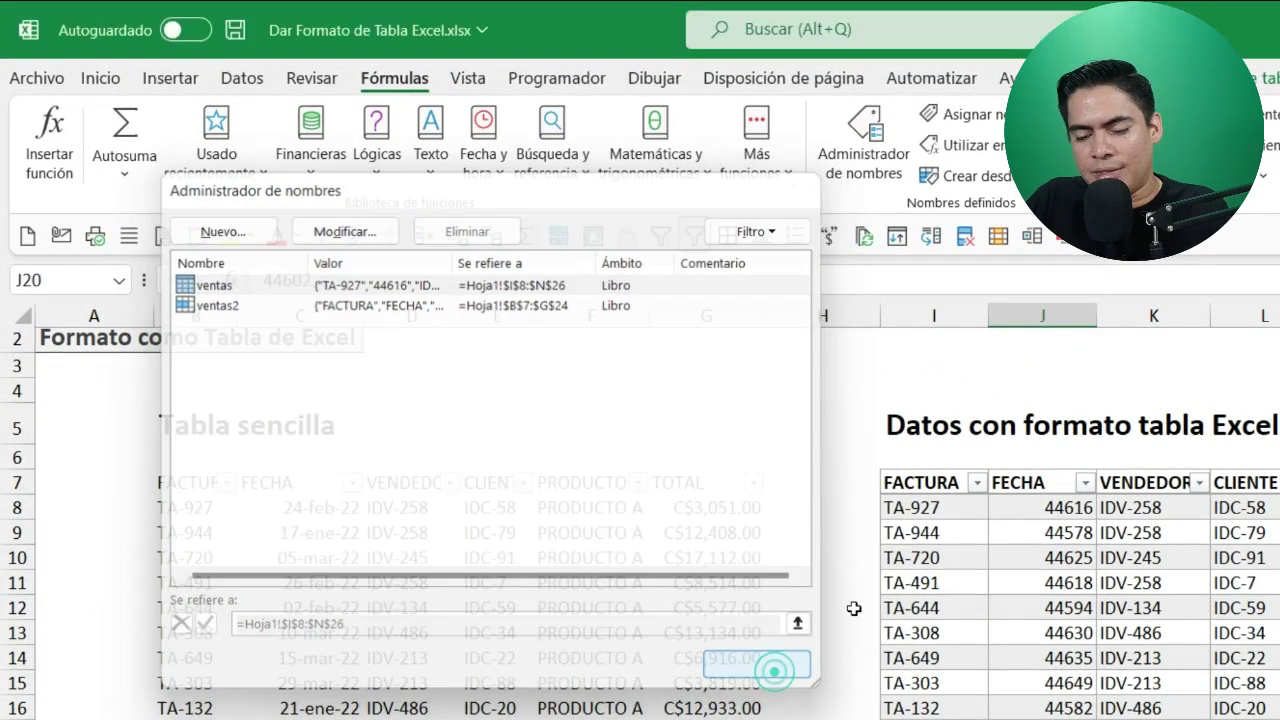
pyautogui.scroll(-2, 963, 560)
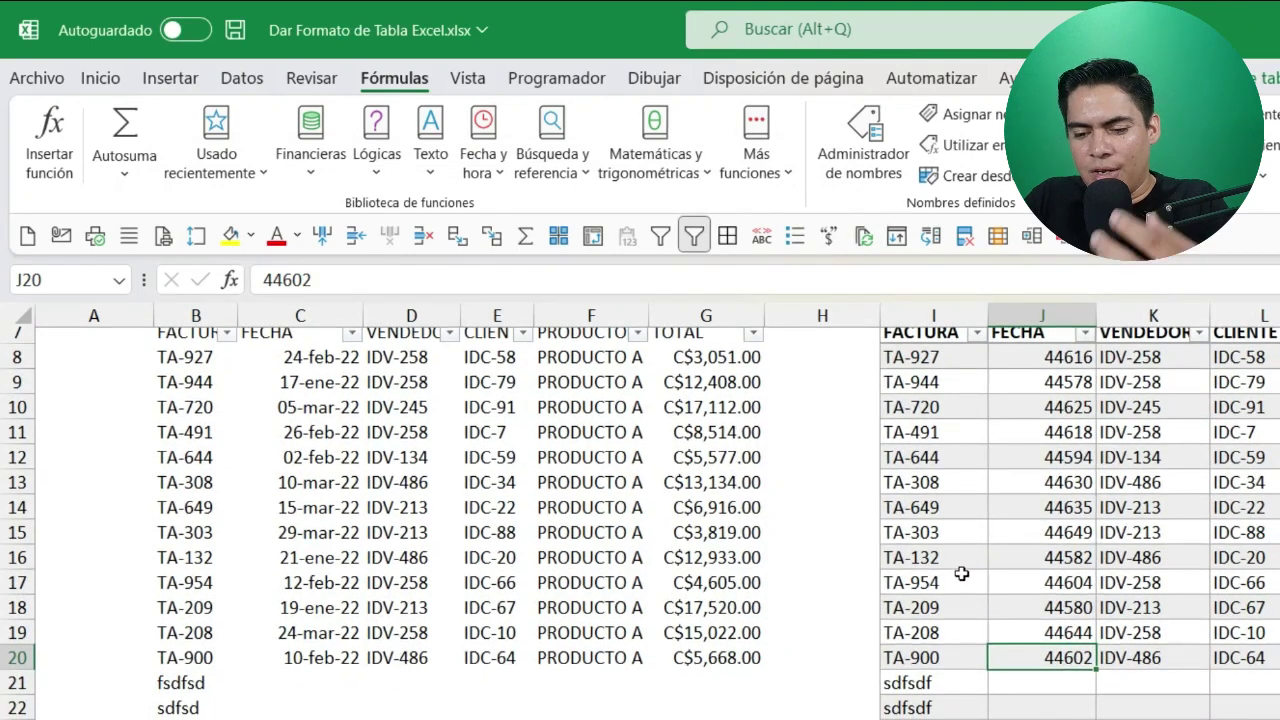
pyautogui.scroll(-1, 950, 590)
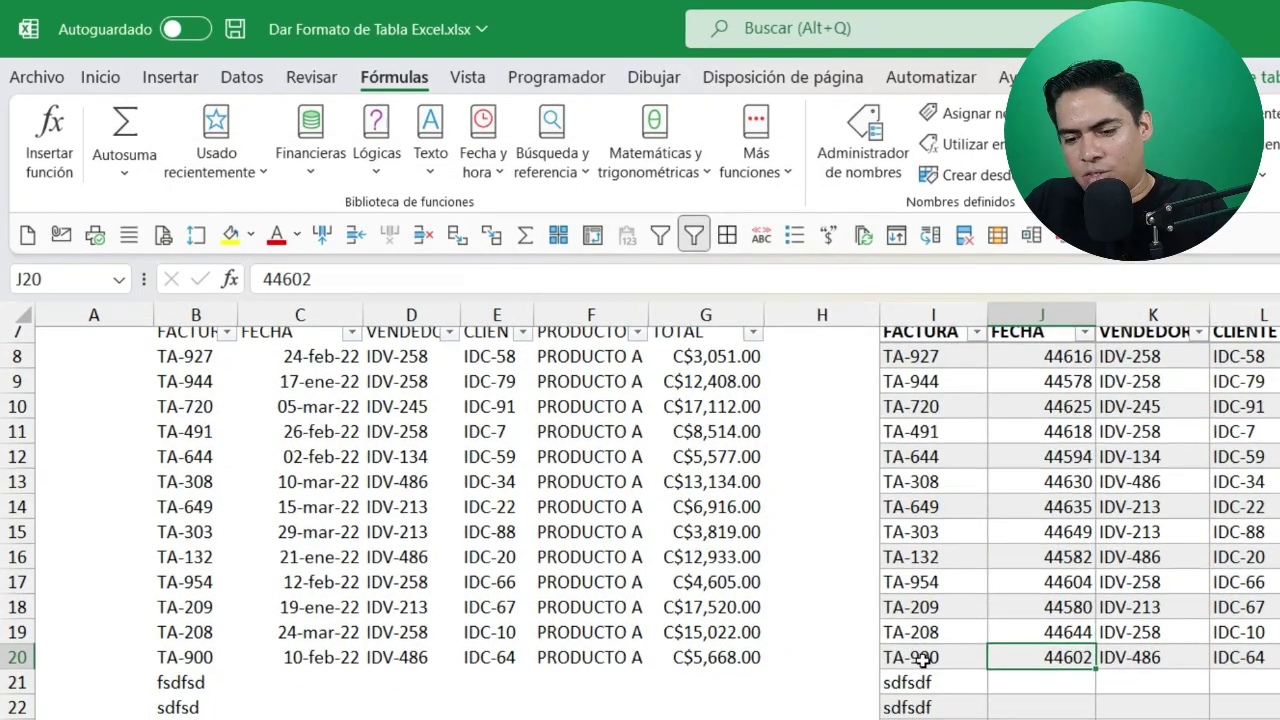
pyautogui.scroll(-1, 922, 680)
pyautogui.scroll(3, 940, 707)
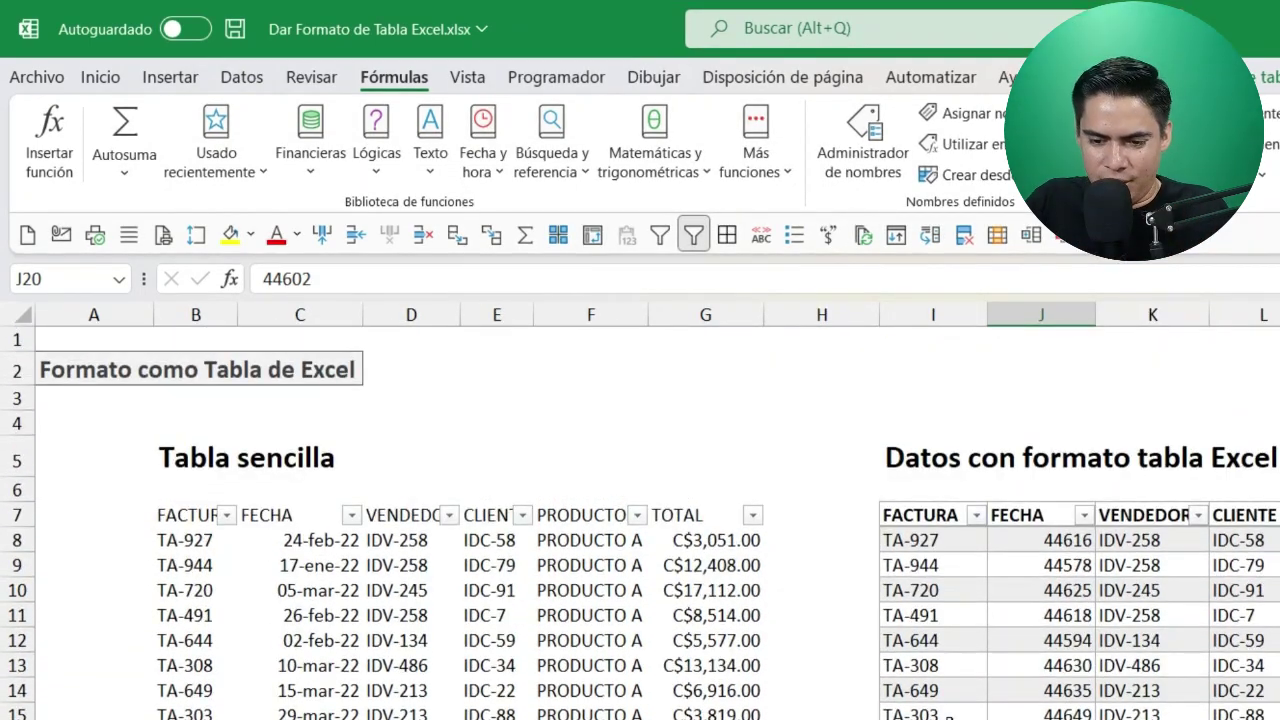
# Step: Copy the formatted table's last record, TA-900 in I20:N20, into row 21 directly below it
pyautogui.click(958, 689)
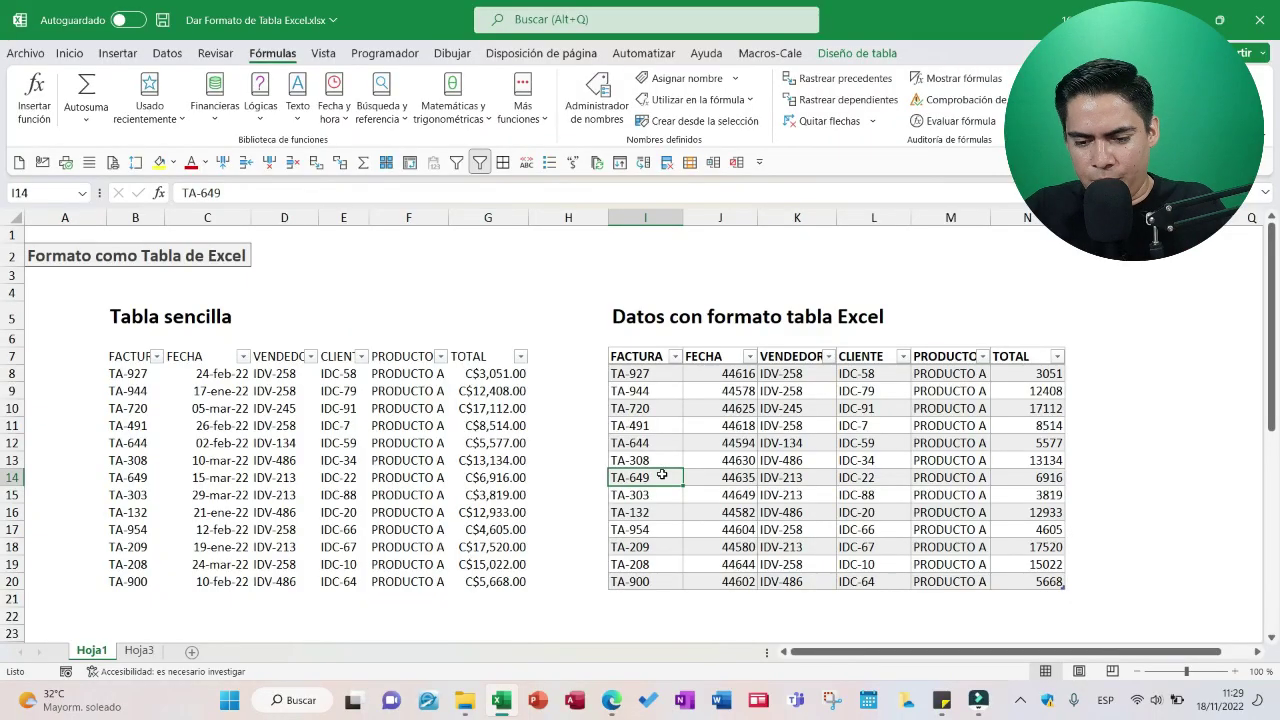
pyautogui.press('Down')
pyautogui.press('Down')
pyautogui.press('Down')
pyautogui.press('Down')
pyautogui.press('Down')
pyautogui.press('Down')
pyautogui.press('Down')
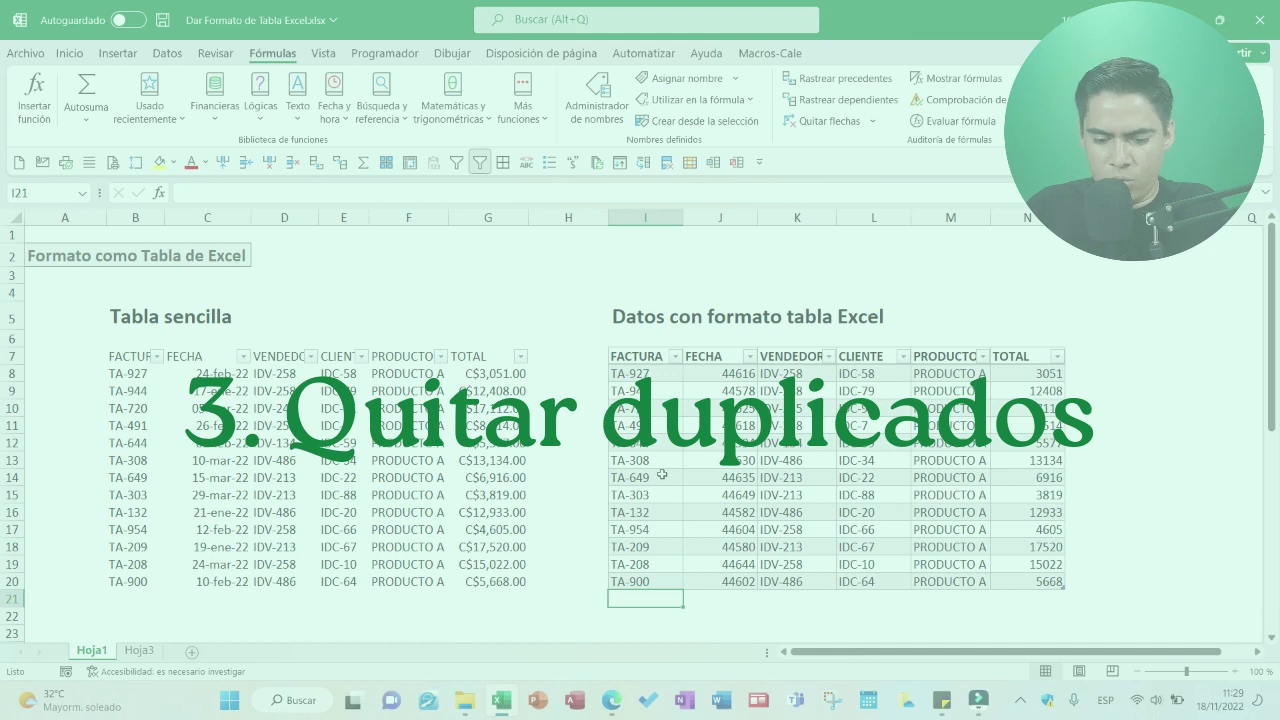
pyautogui.press('Up')
pyautogui.hotkey('ctrl', 'shift', 'Right')
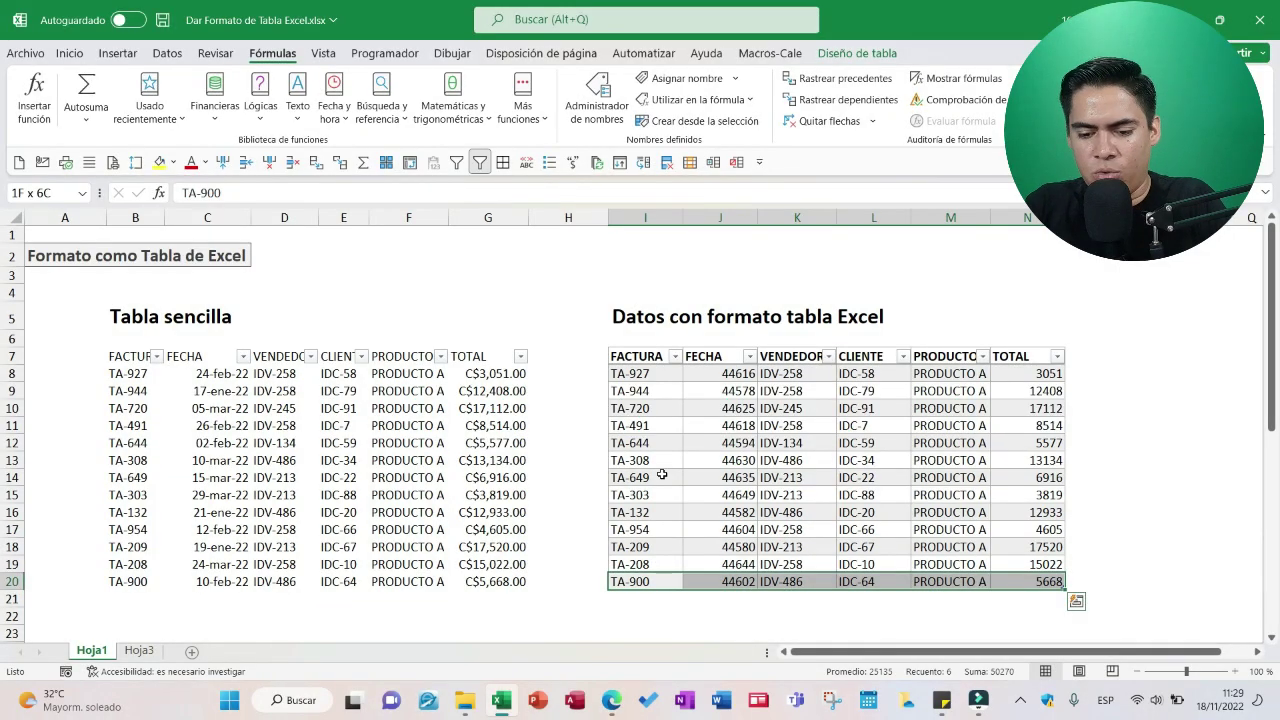
pyautogui.hotkey('ctrl', 'c')
pyautogui.press('Down')
pyautogui.hotkey('ctrl', 'v')
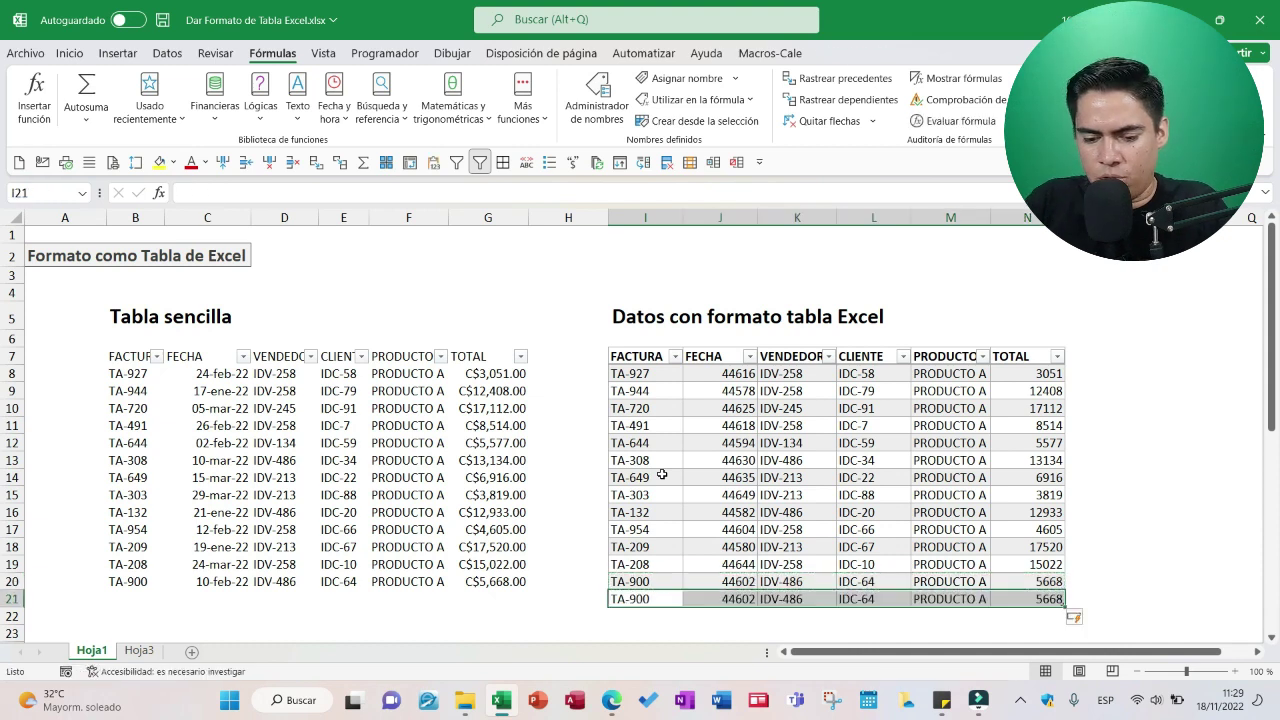
# Step: Duplicate the TA-900 record of the formatted table into rows 22 and 23 as well
pyautogui.hotkey('ctrl', 'c')
pyautogui.press('Down')
pyautogui.press('Return')
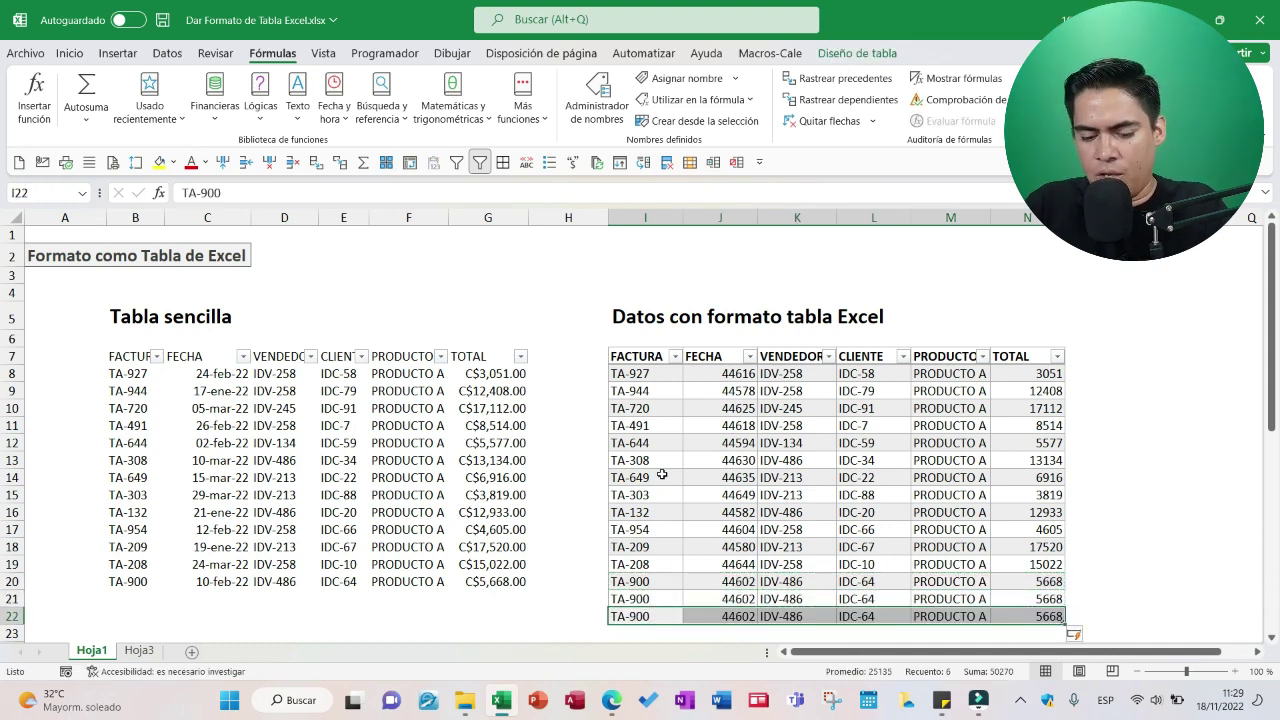
pyautogui.hotkey('ctrl', 'c')
pyautogui.press('Down')
pyautogui.press('Return')
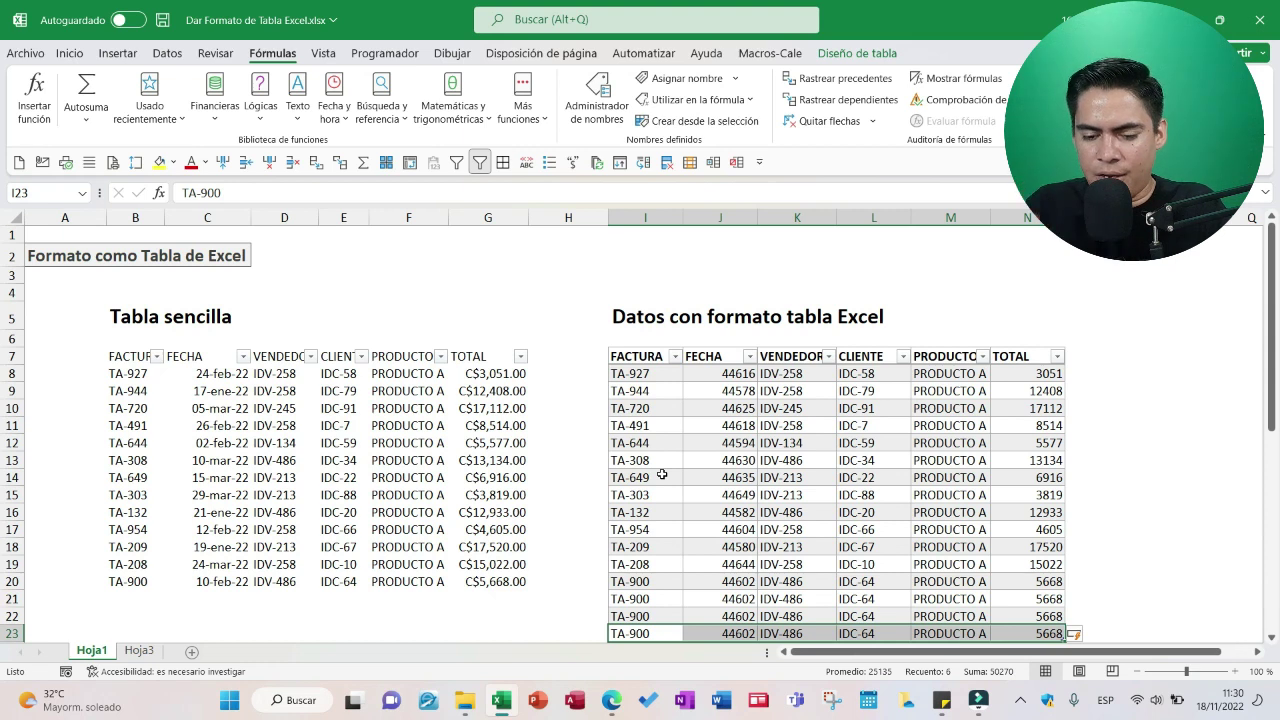
pyautogui.click(652, 574)
pyautogui.moveTo(645, 598); pyautogui.dragTo(1045, 578)
pyautogui.scroll(-1, 1045, 612)
pyautogui.moveTo(660, 527); pyautogui.dragTo(1062, 513)
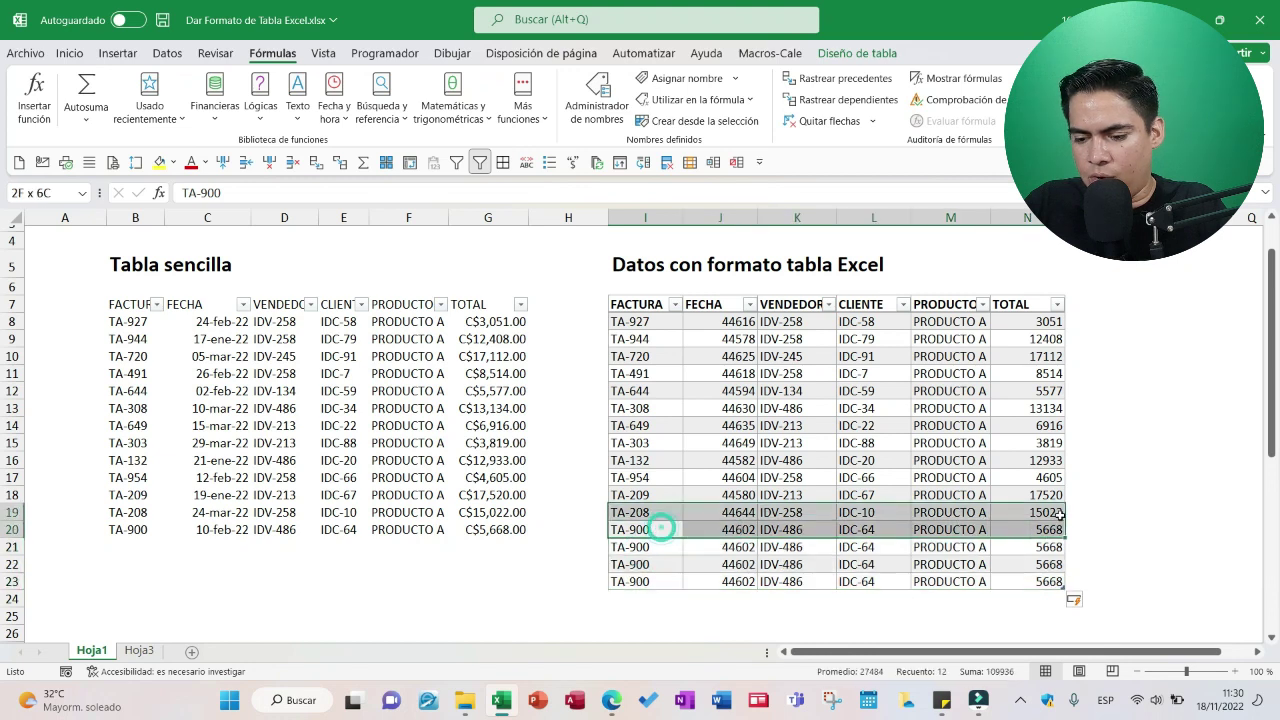
pyautogui.click(862, 427)
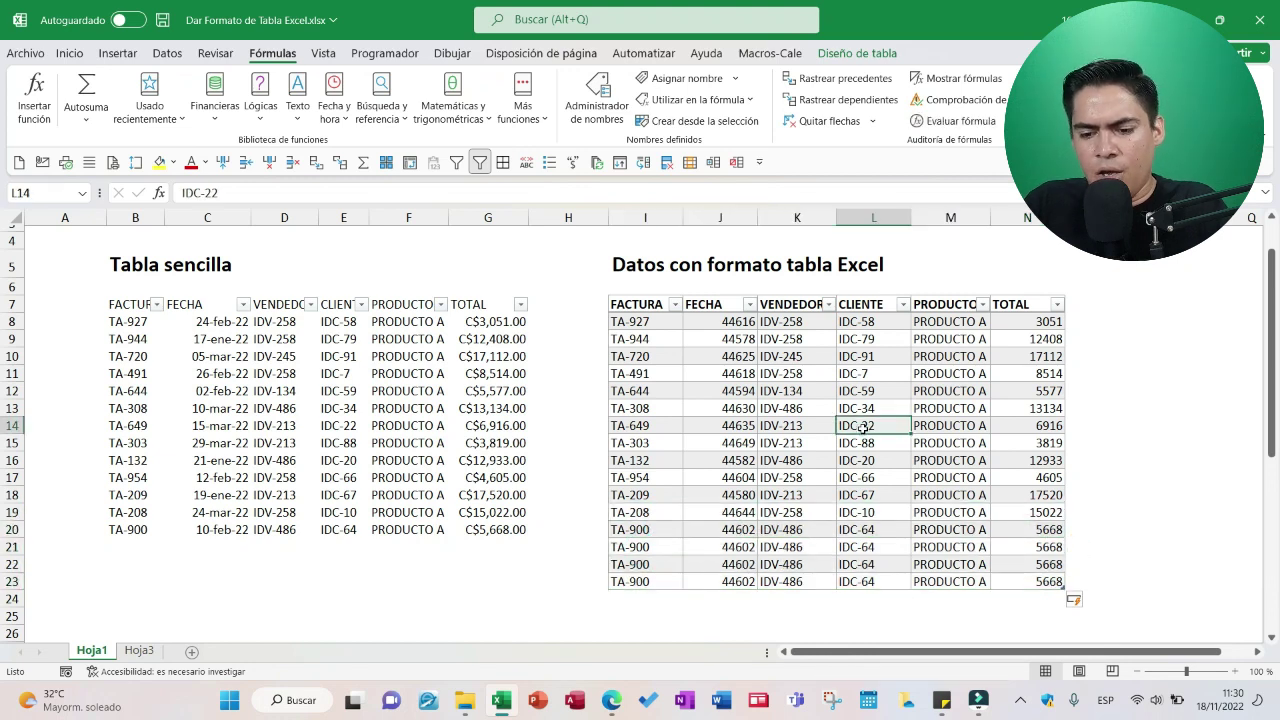
# Step: Copy the plain range's last record, TA-900 in B20:G20, into rows 21 through 23 below it
pyautogui.moveTo(131, 528); pyautogui.dragTo(503, 531)
pyautogui.hotkey('ctrl', 'c')
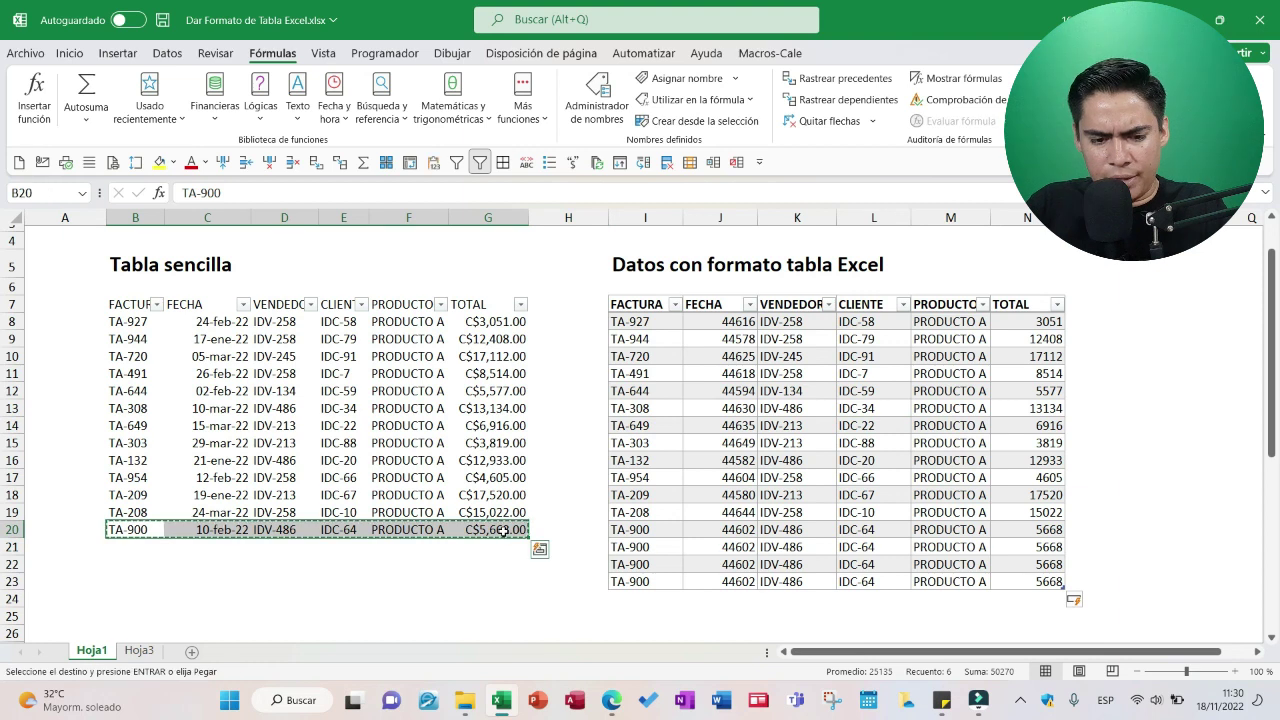
pyautogui.press('Down')
pyautogui.hotkey('shift', 'Down')
pyautogui.hotkey('shift', 'Down')
pyautogui.press('Return')
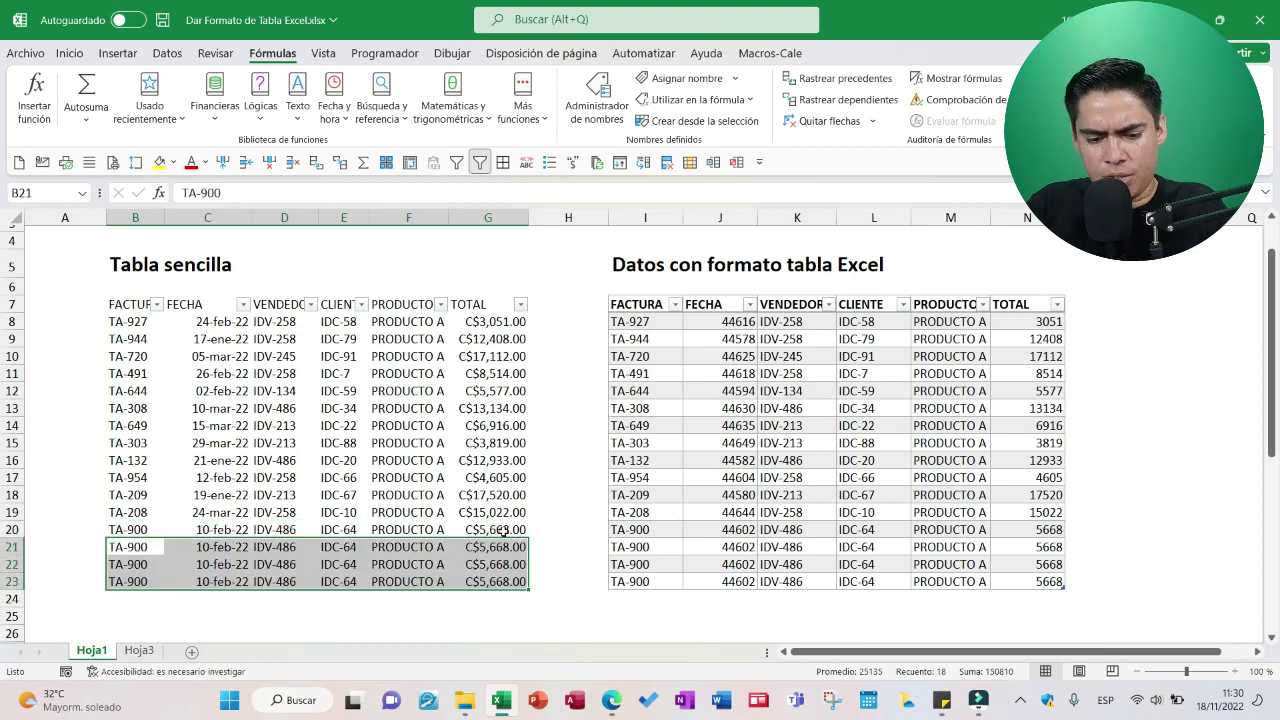
pyautogui.press('Right')
pyautogui.press('Right')
pyautogui.press('Right')
pyautogui.press('Right')
pyautogui.press('Right')
pyautogui.click(731, 405)
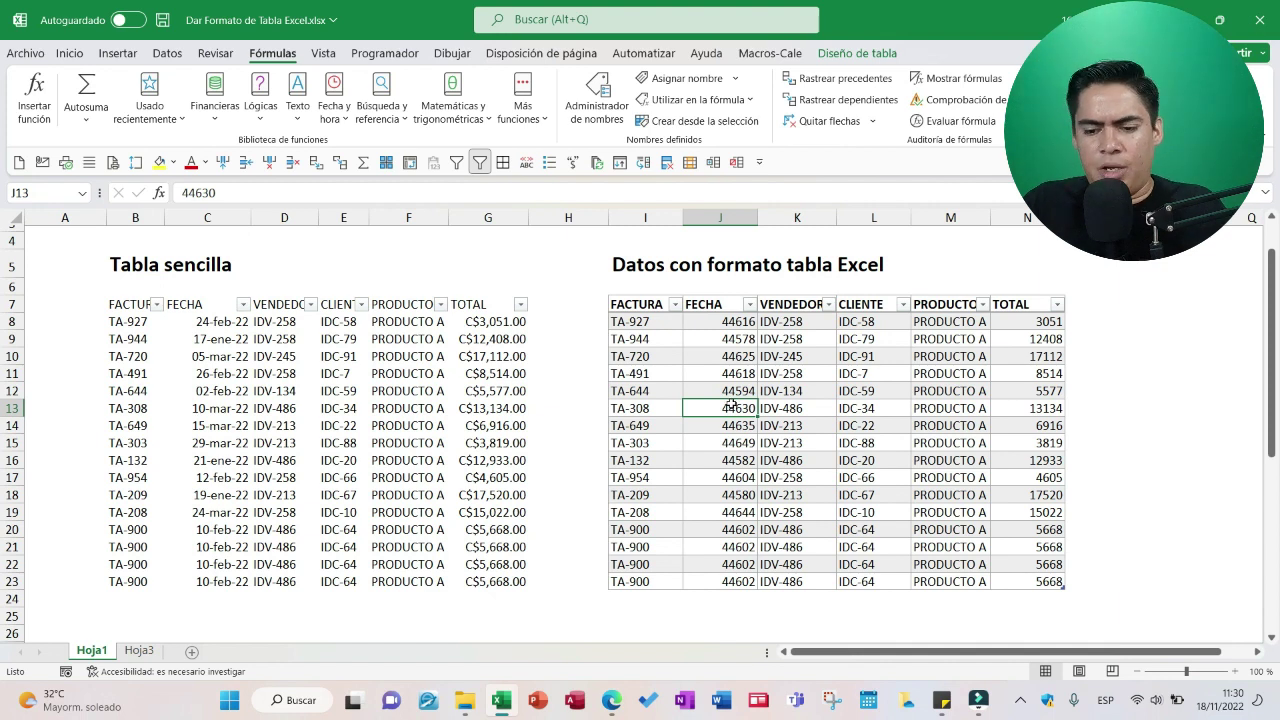
# Step: Remove the duplicate rows from the plain range B7:G23, comparing all columns and treating the first row as headers
pyautogui.click(343, 391)
pyautogui.click(167, 53)
pyautogui.moveTo(110, 304); pyautogui.dragTo(500, 582)
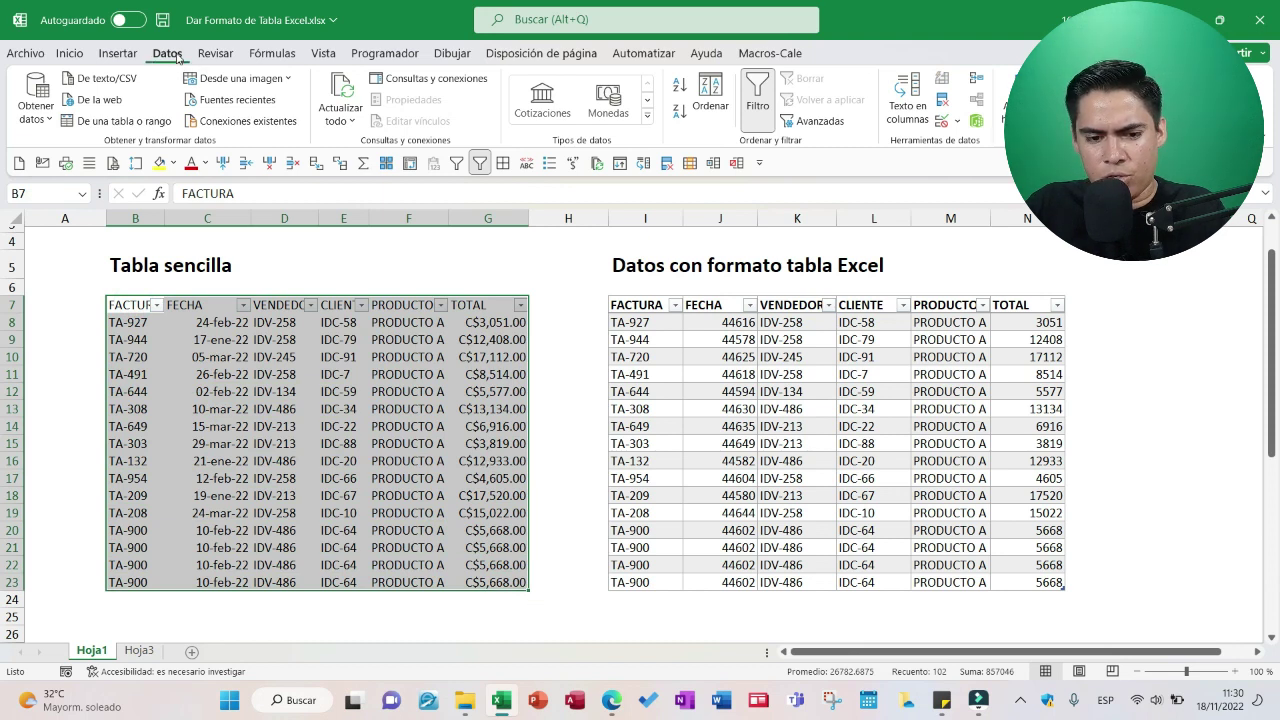
pyautogui.click(943, 104)
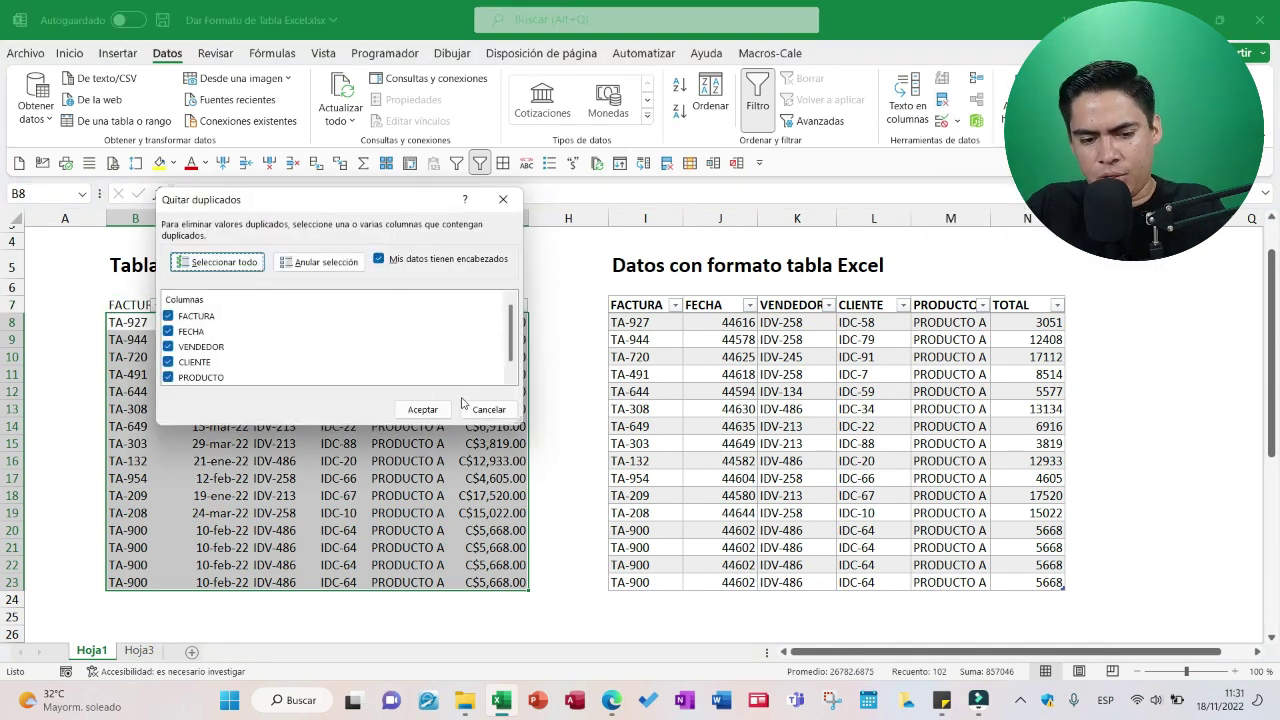
pyautogui.click(422, 409)
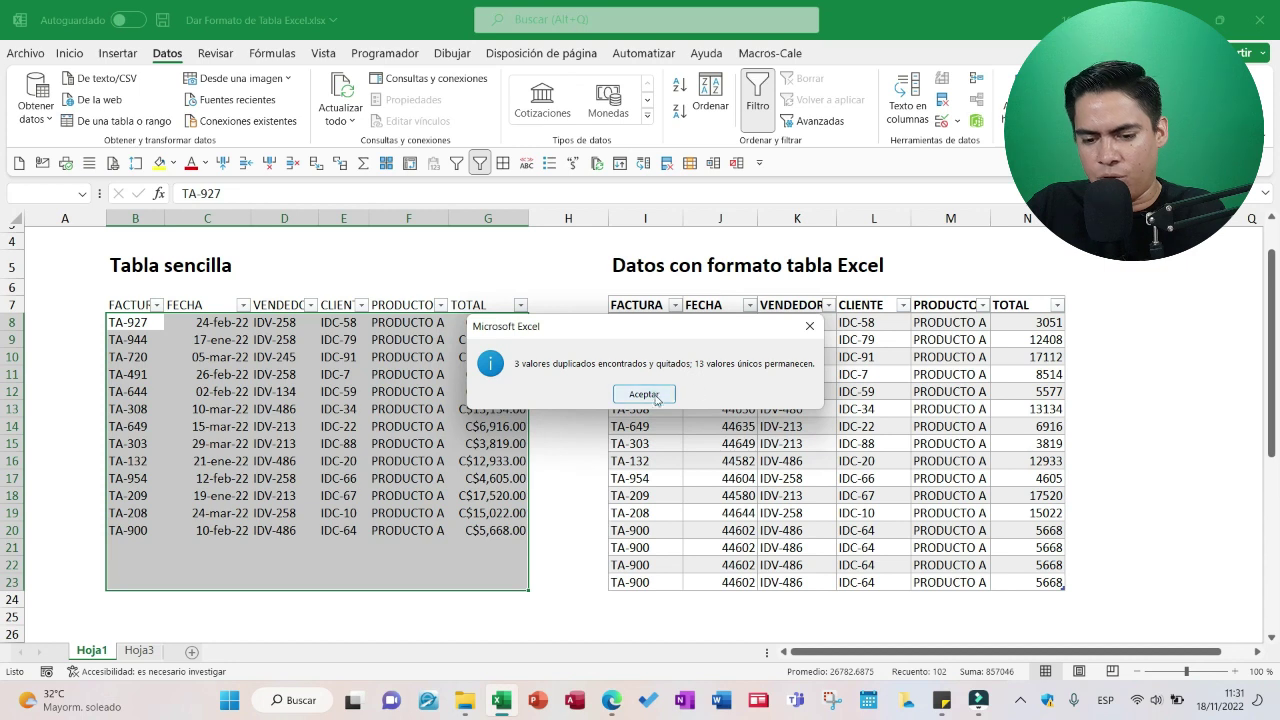
pyautogui.click(645, 394)
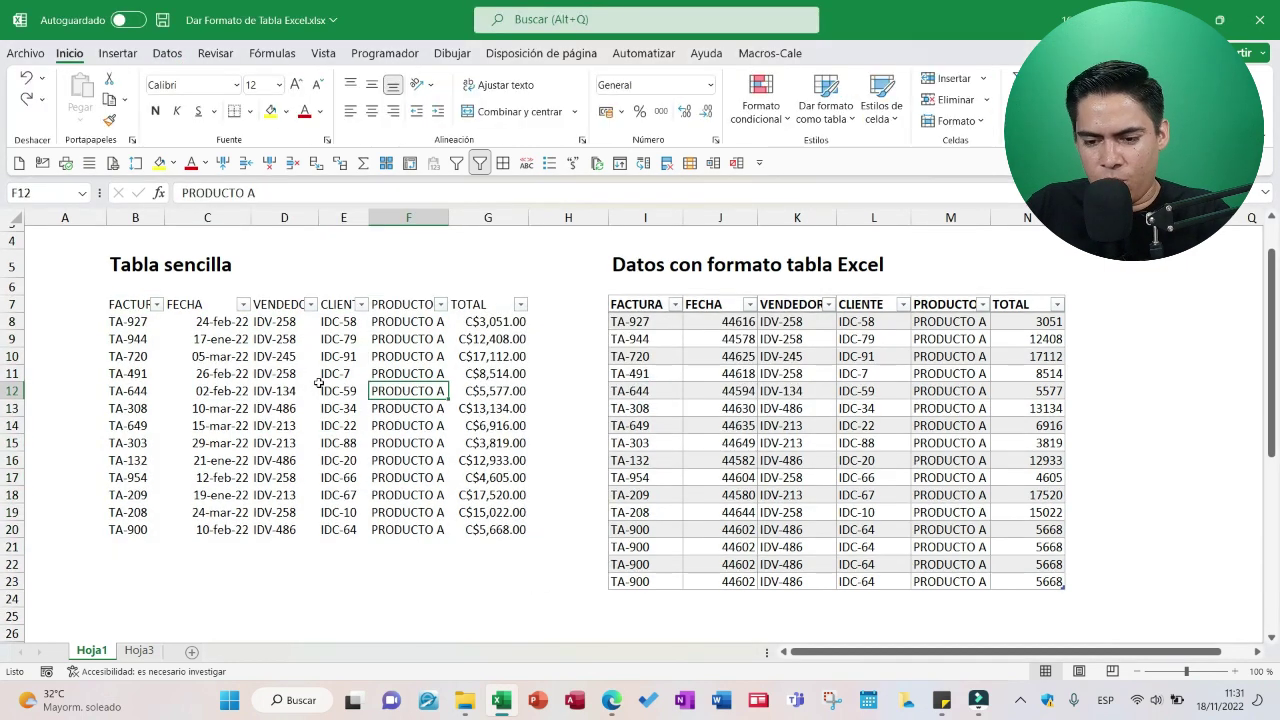
# Step: Remove the duplicate records from the formatted table ventas, comparing all columns and treating the first row as headers
pyautogui.click(812, 410)
pyautogui.click(855, 55)
pyautogui.click(245, 100)
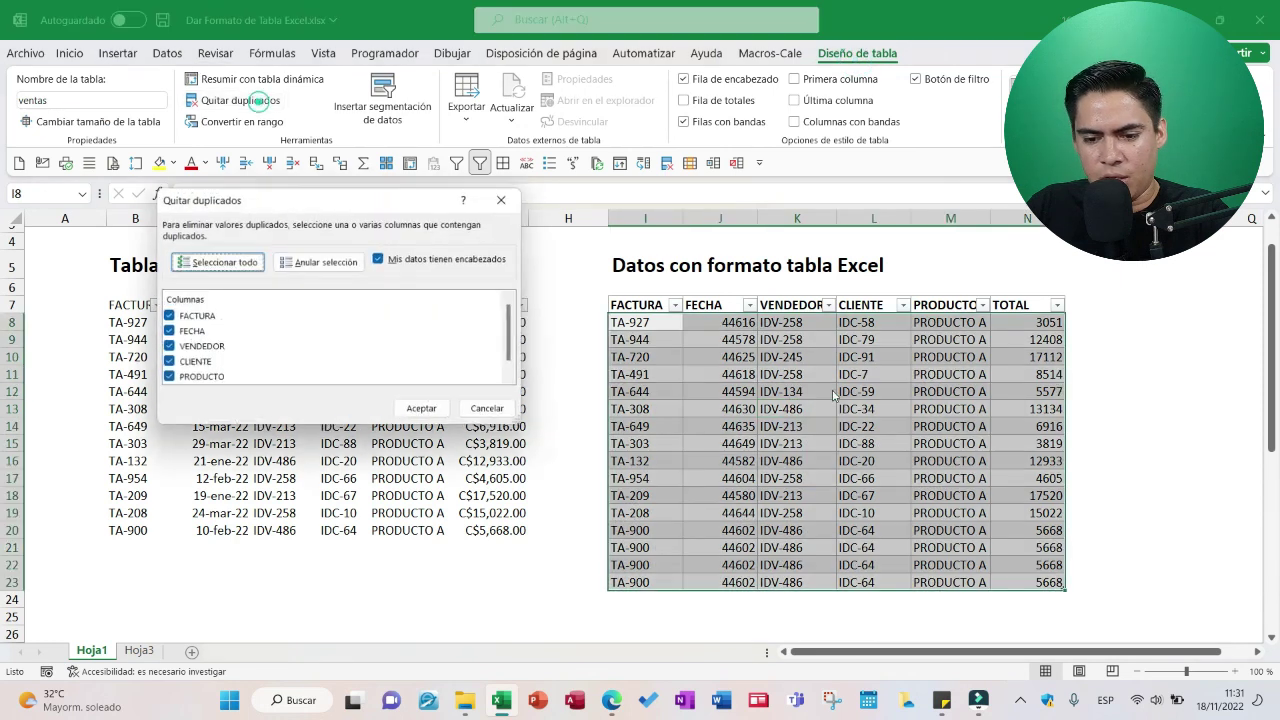
pyautogui.click(421, 410)
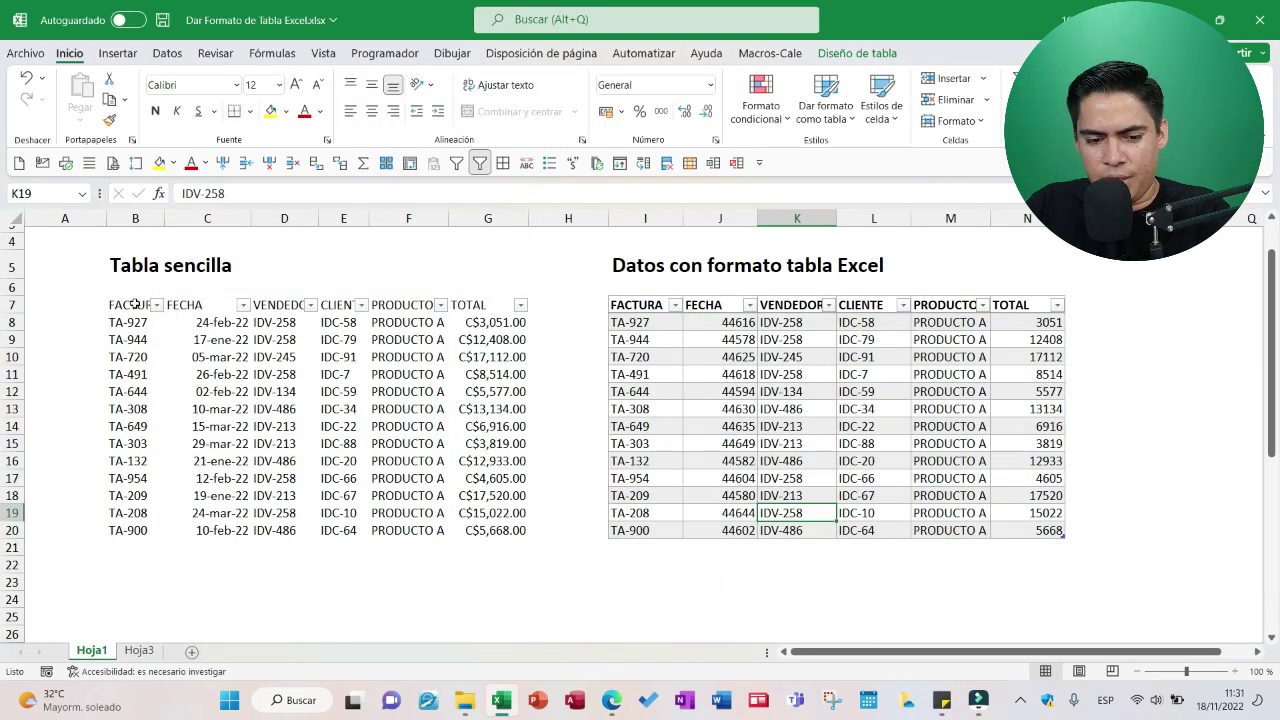
pyautogui.moveTo(135, 304); pyautogui.dragTo(515, 528)
pyautogui.click(167, 53)
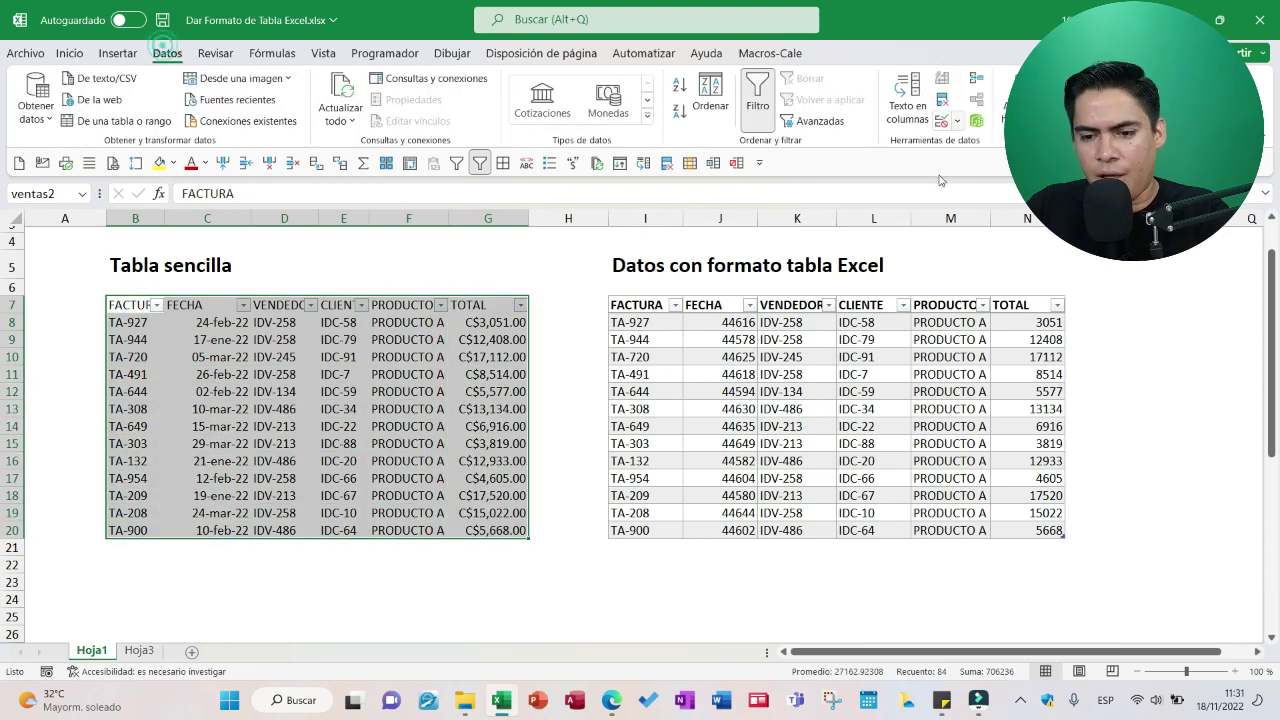
pyautogui.click(826, 437)
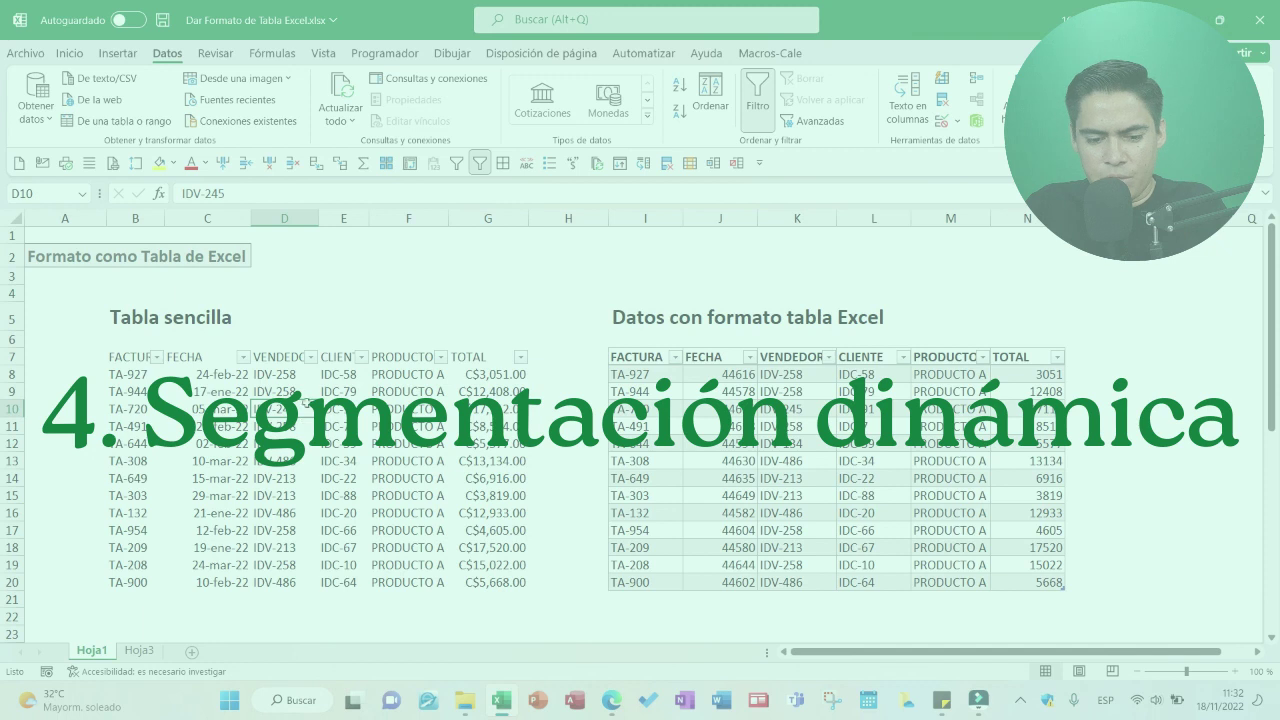
# Step: Filter the plain range's VENDEDOR column to show only IDV-134
pyautogui.click(311, 357)
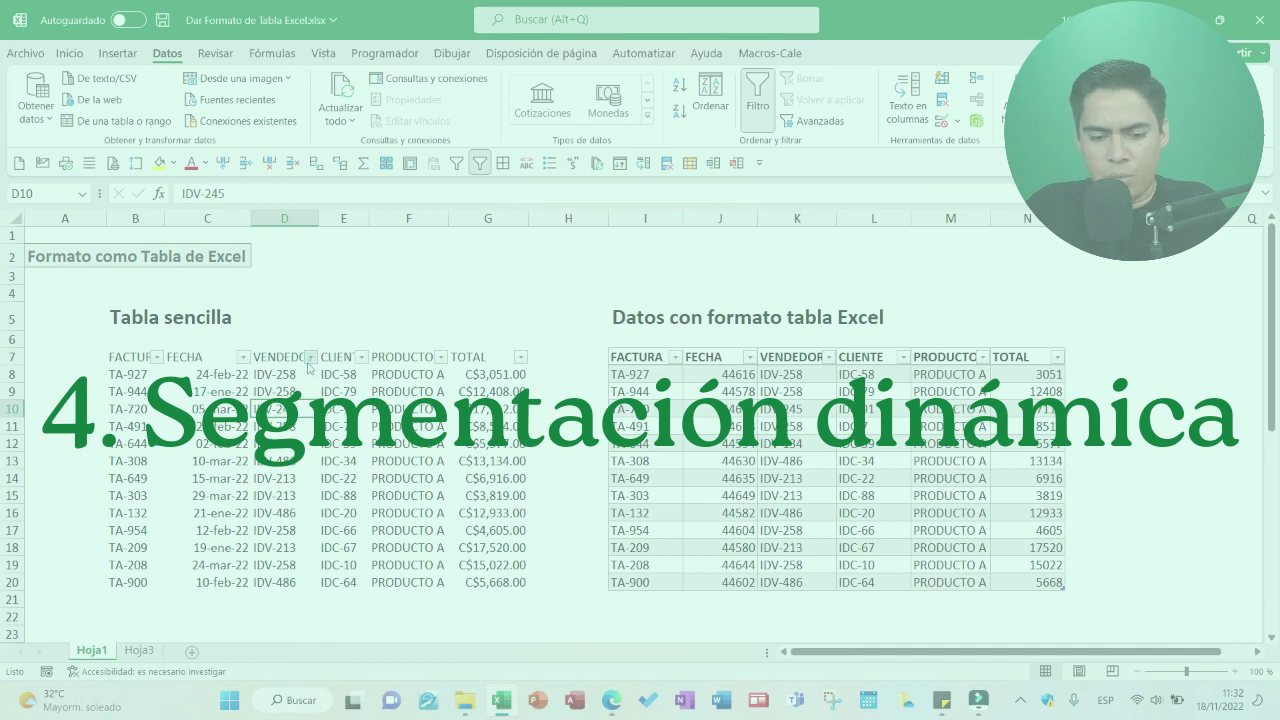
pyautogui.click(160, 498)
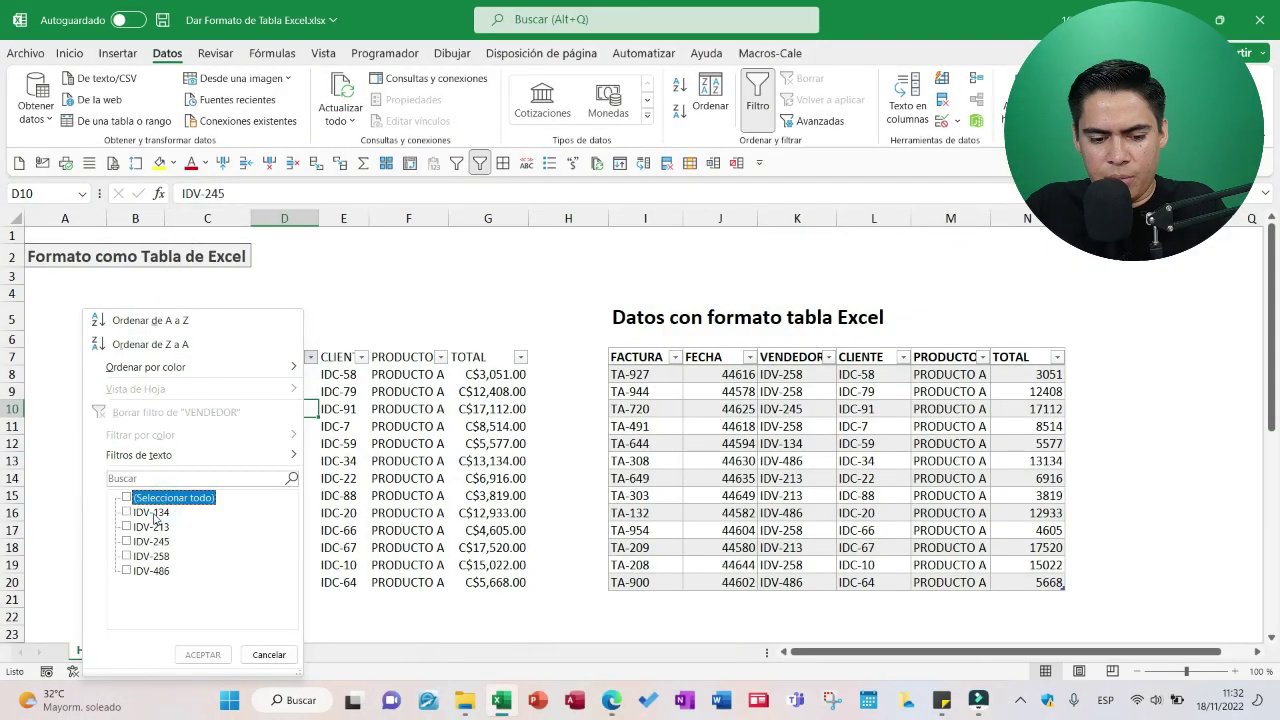
pyautogui.click(150, 512)
pyautogui.click(203, 654)
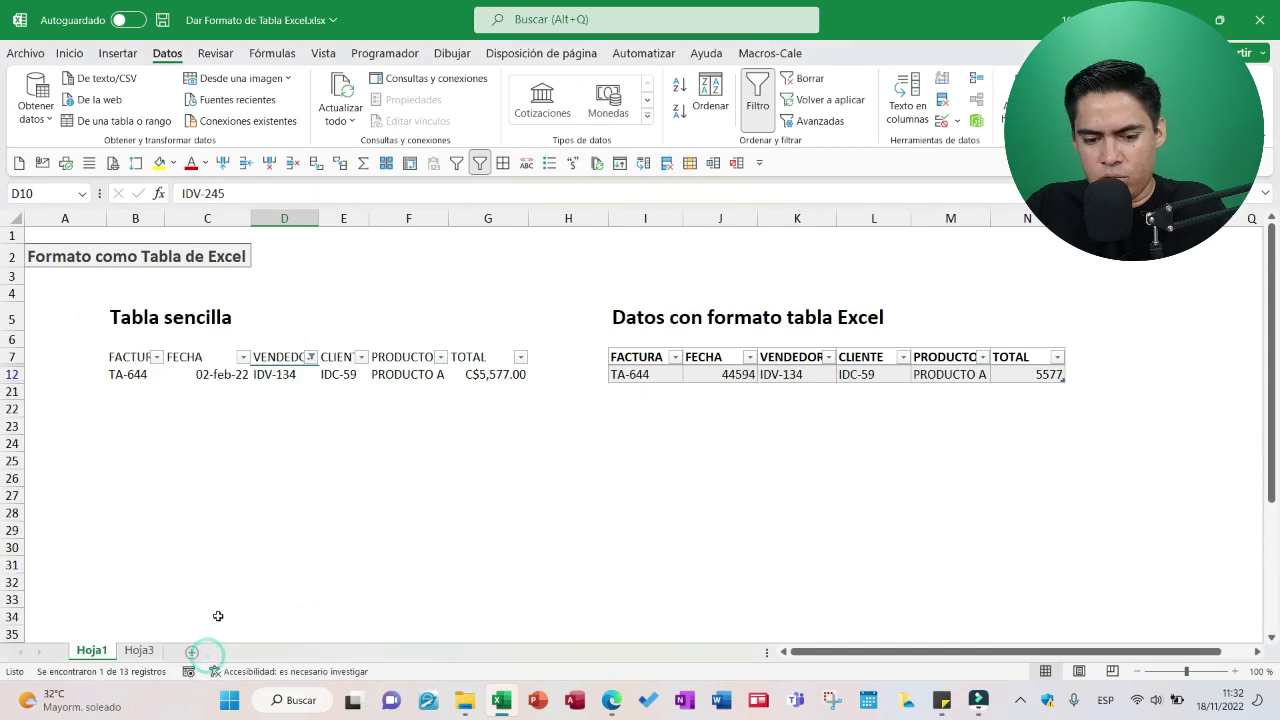
# Step: Change the plain range's VENDEDOR filter from IDV-134 to only IDV-258
pyautogui.click(311, 358)
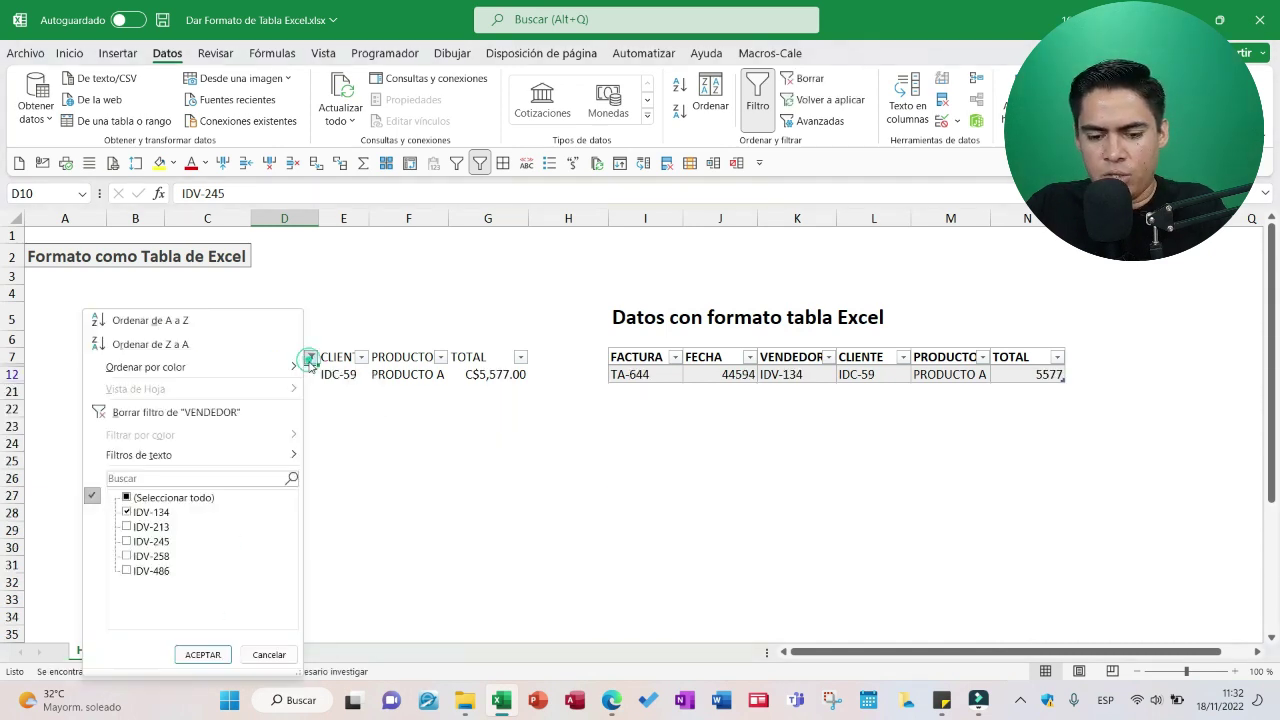
pyautogui.click(152, 556)
pyautogui.click(150, 512)
pyautogui.click(203, 654)
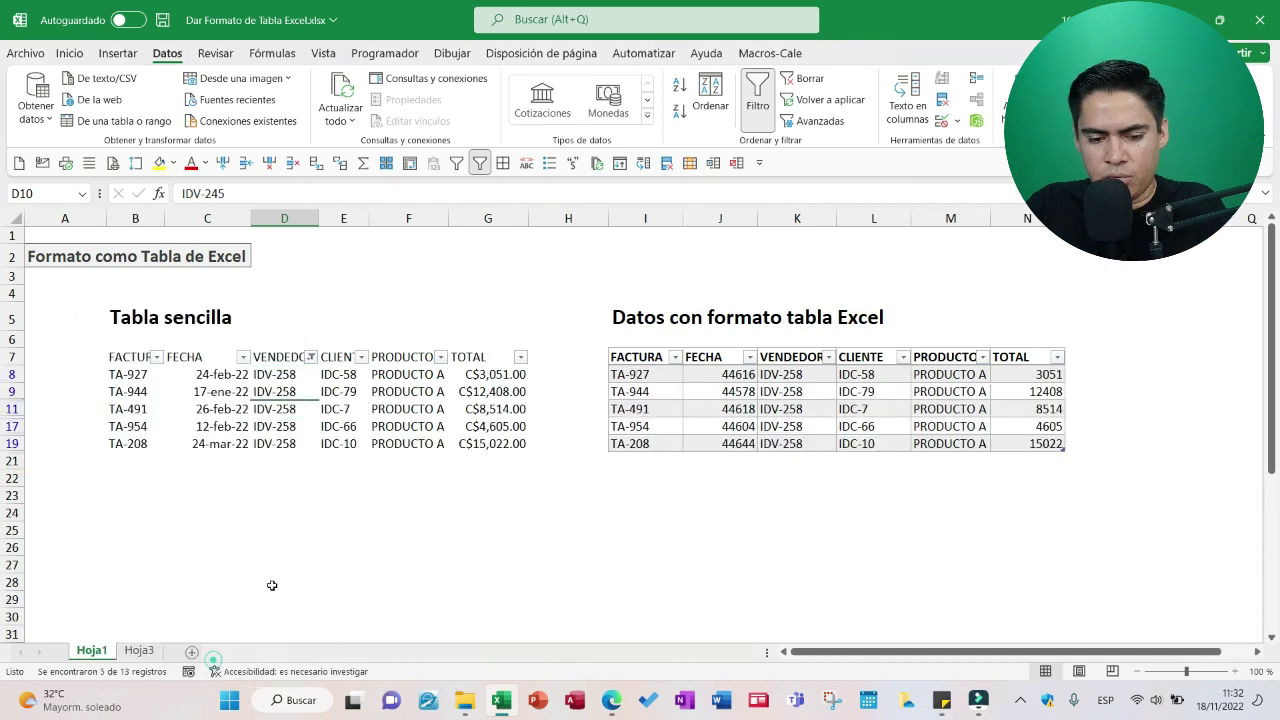
# Step: Switch the plain range's VENDEDOR filter to only IDV-486
pyautogui.click(311, 357)
pyautogui.click(150, 570)
pyautogui.click(150, 556)
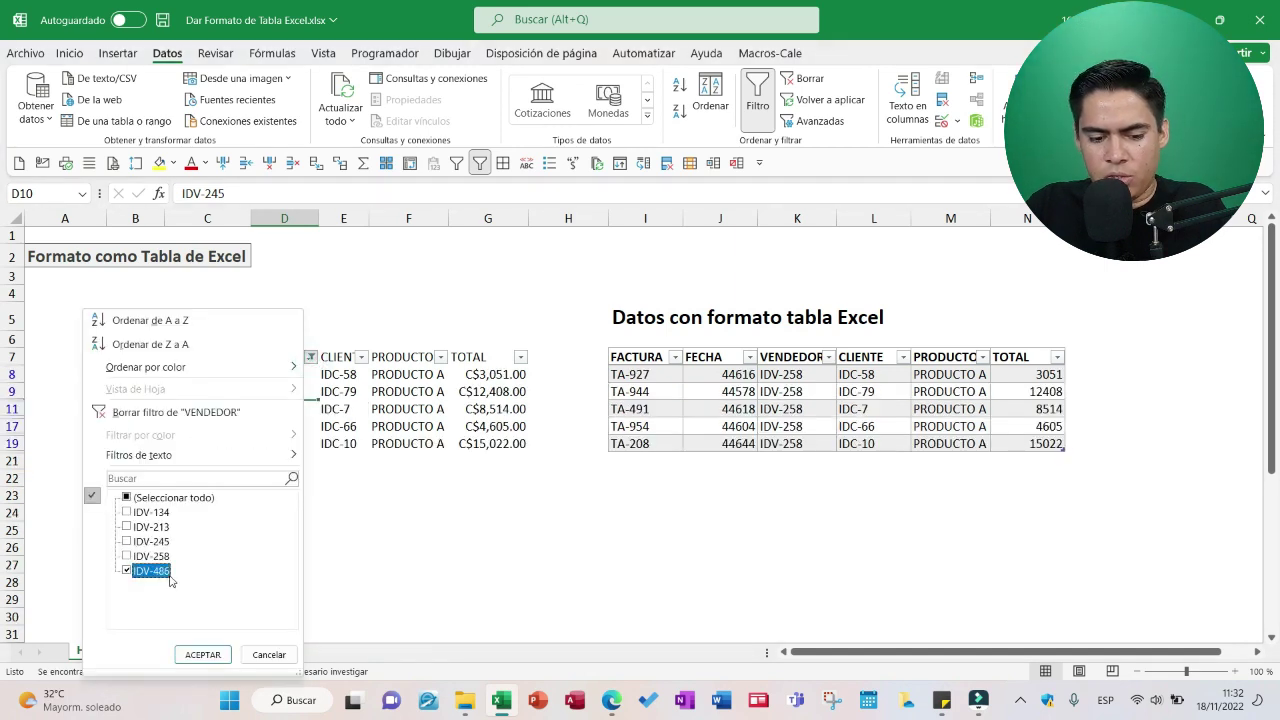
pyautogui.click(203, 654)
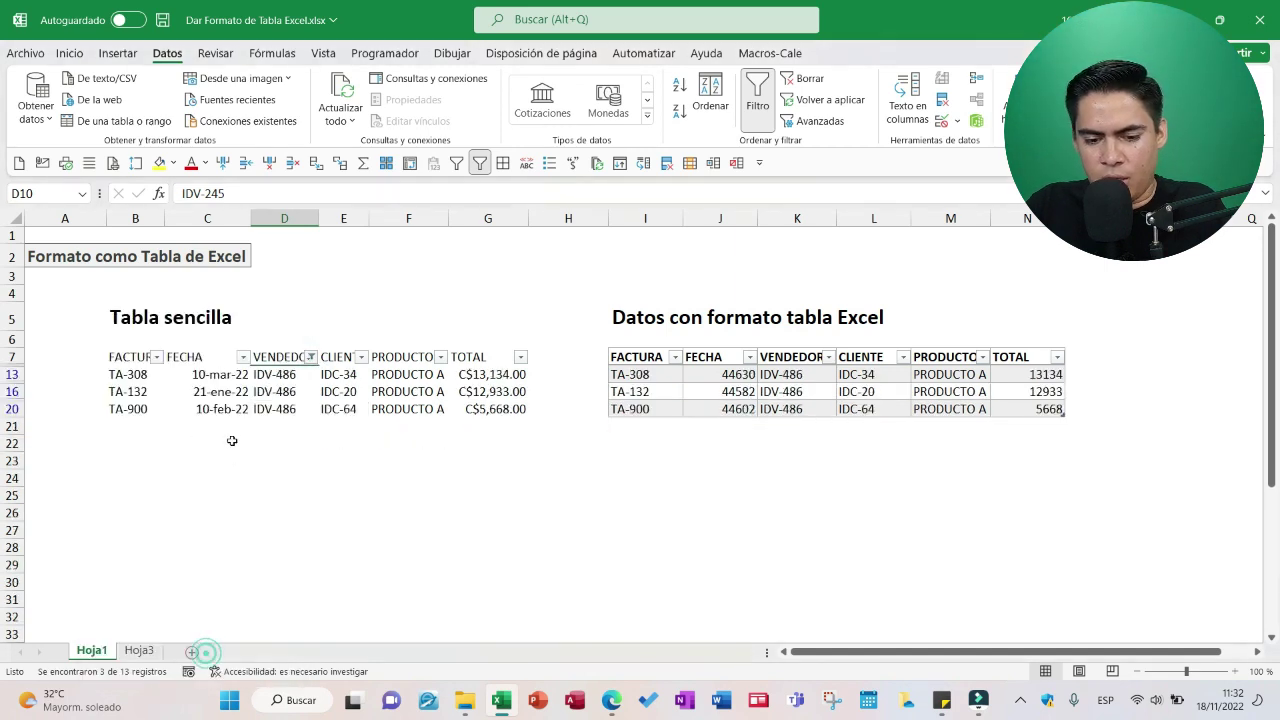
# Step: Select all vendors in the plain range's VENDEDOR filter to show every record again
pyautogui.click(311, 357)
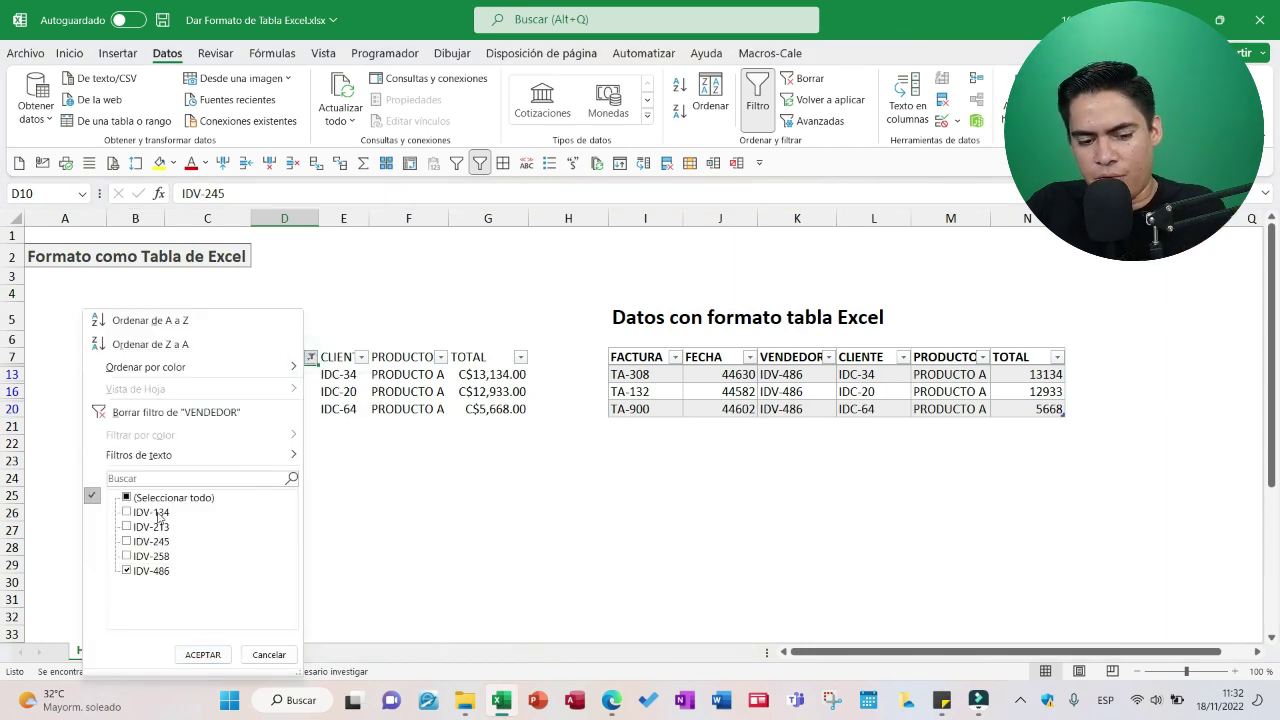
pyautogui.click(158, 498)
pyautogui.click(203, 654)
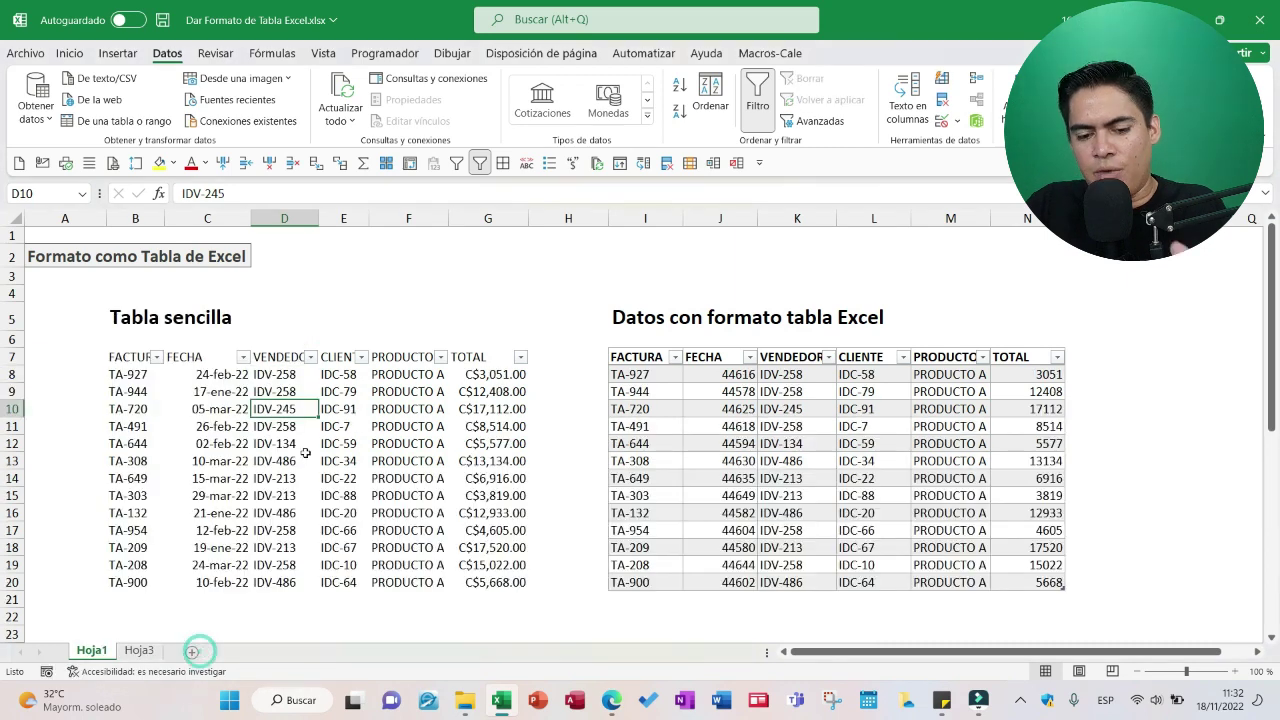
# Step: Insert a slicer for the VENDEDOR field of the formatted table
pyautogui.click(803, 455)
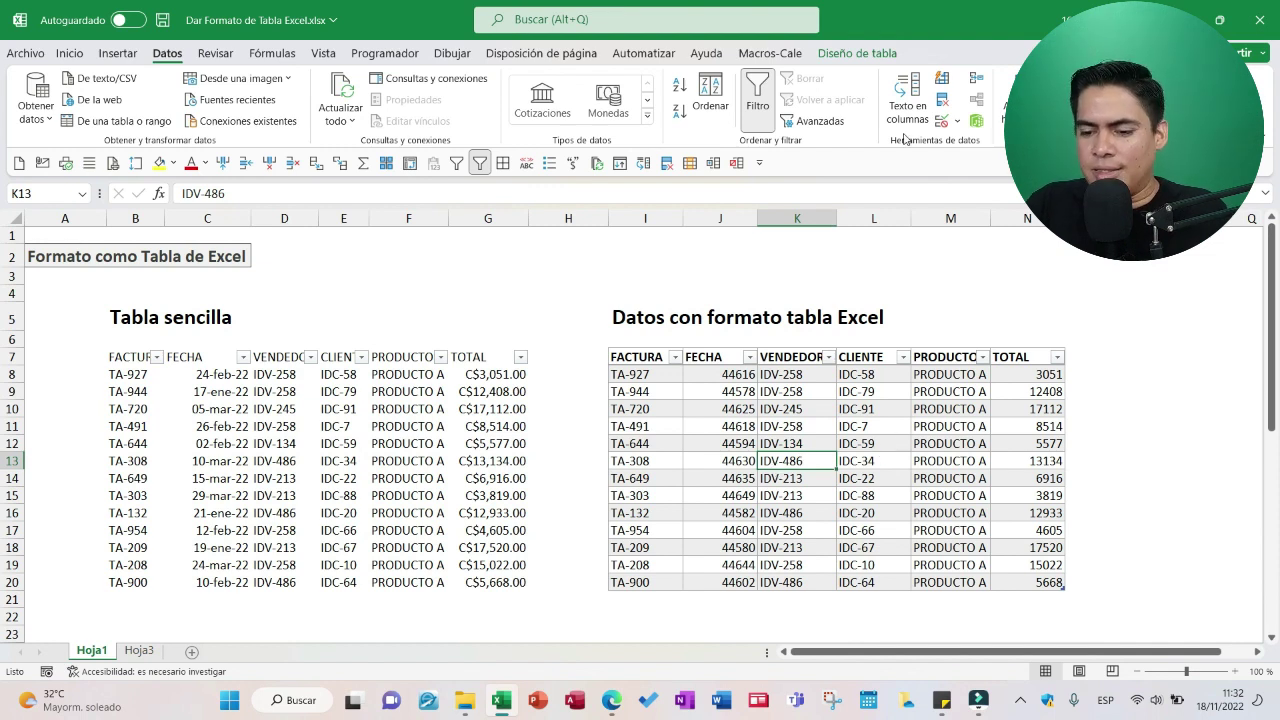
pyautogui.click(858, 56)
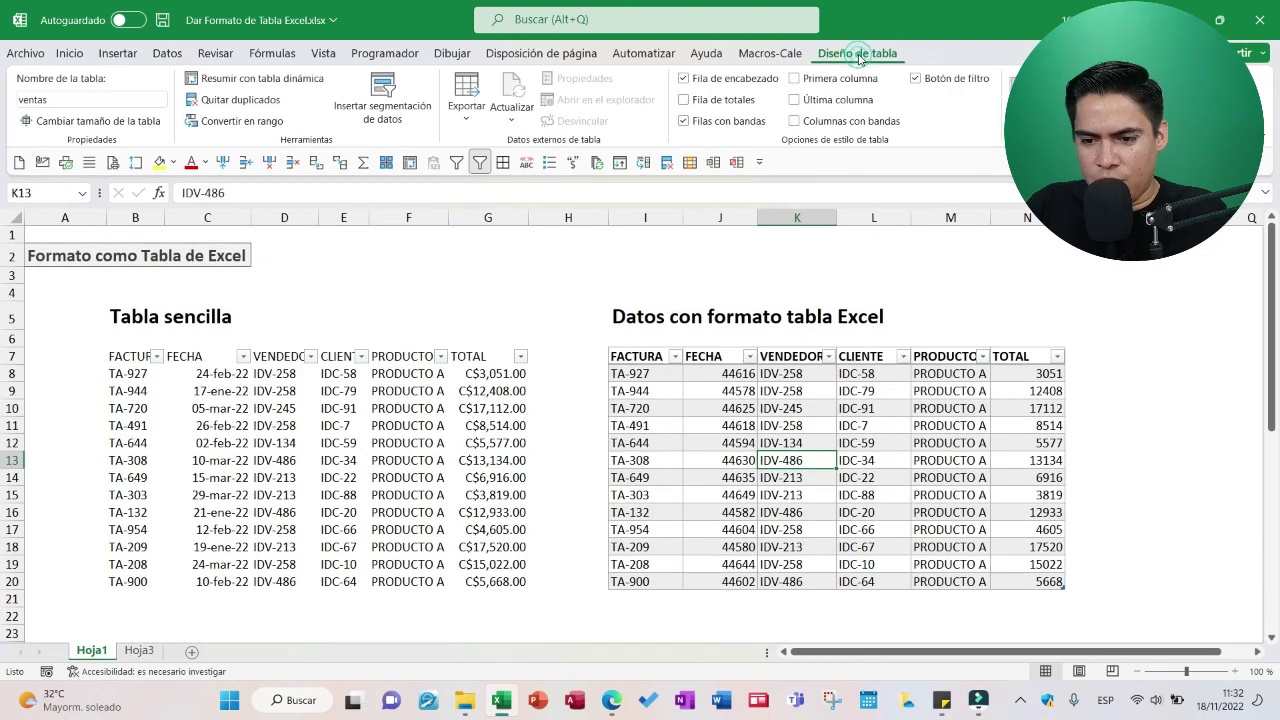
pyautogui.click(385, 107)
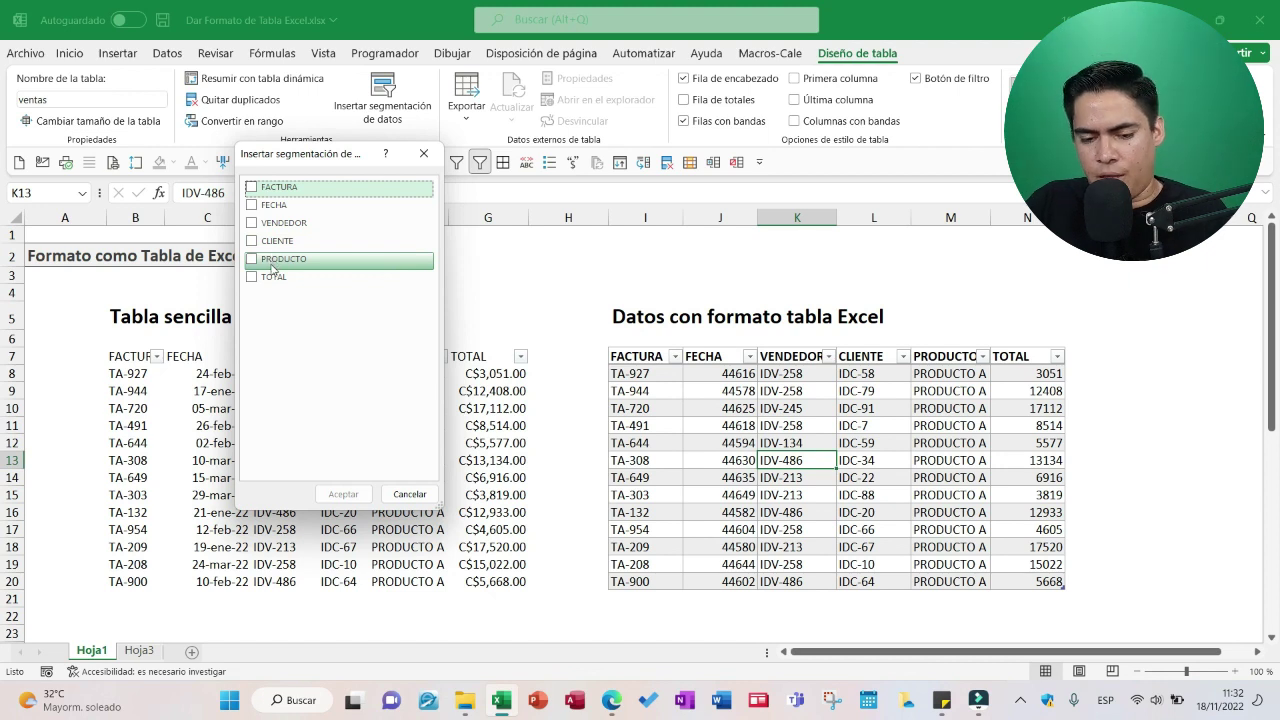
pyautogui.click(275, 222)
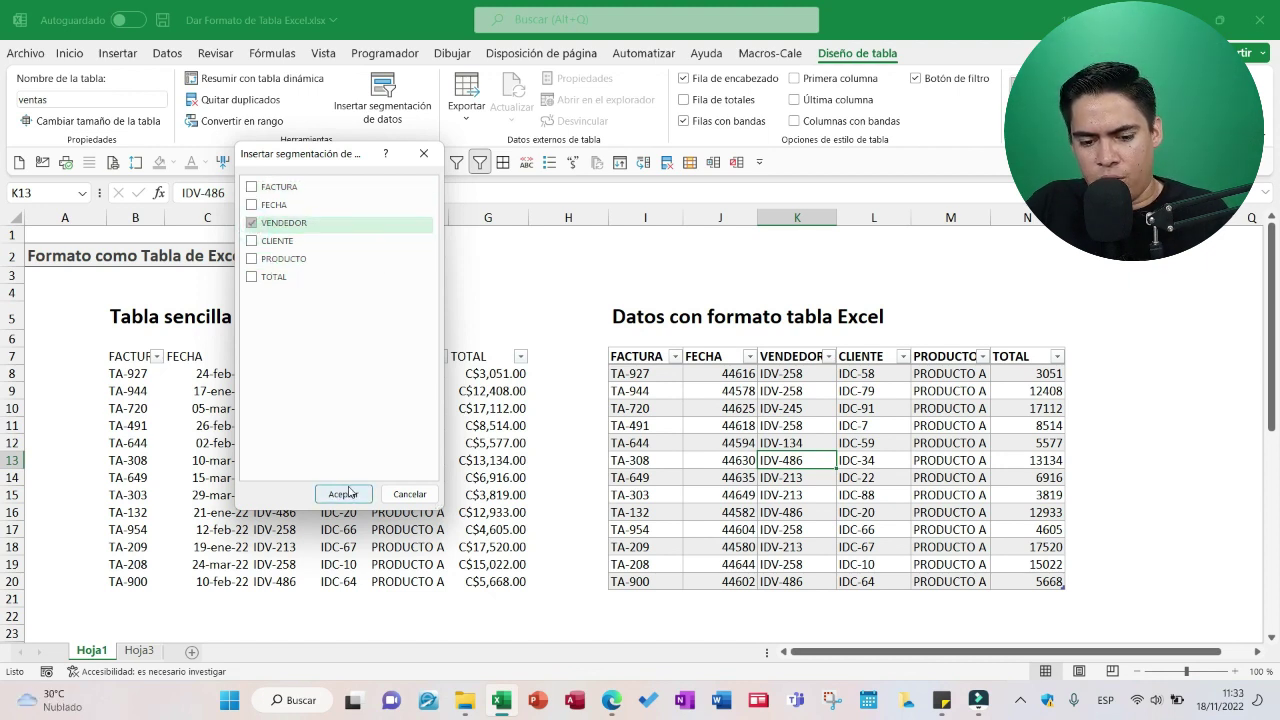
pyautogui.click(342, 493)
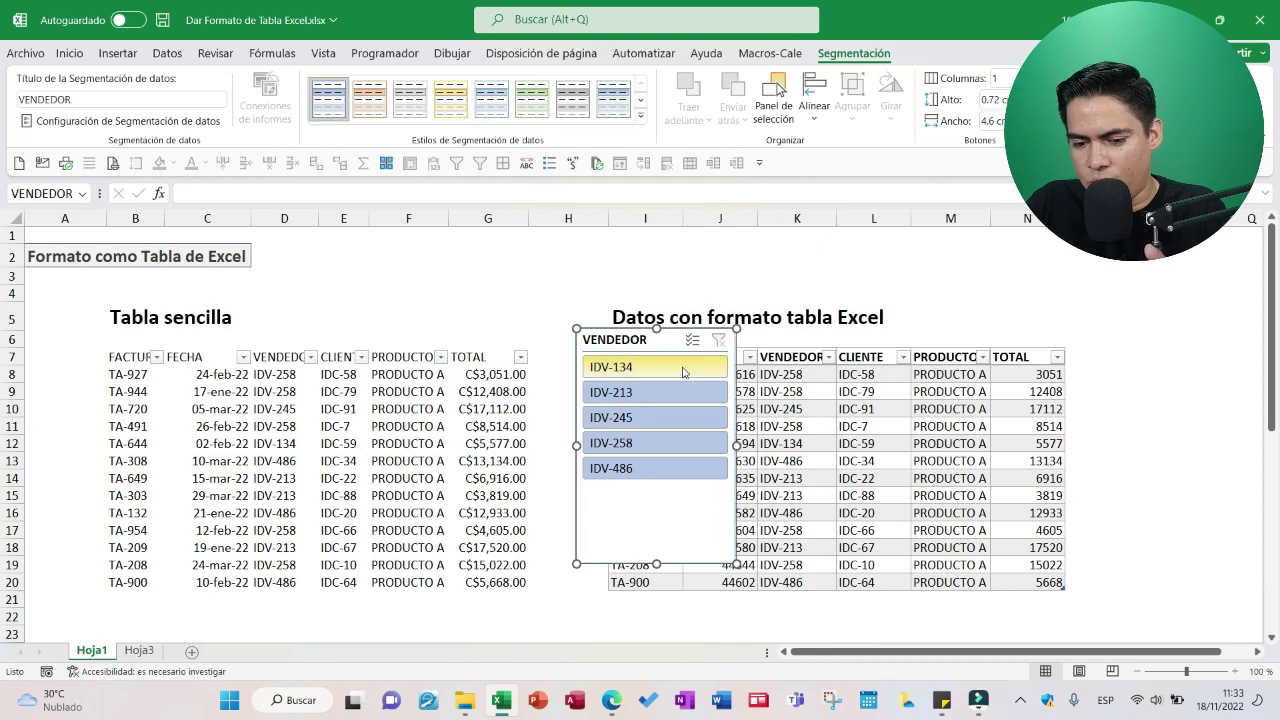
# Step: Filter the formatted table by IDV-134 with the VENDEDOR slicer and clear that filter
pyautogui.click(683, 368)
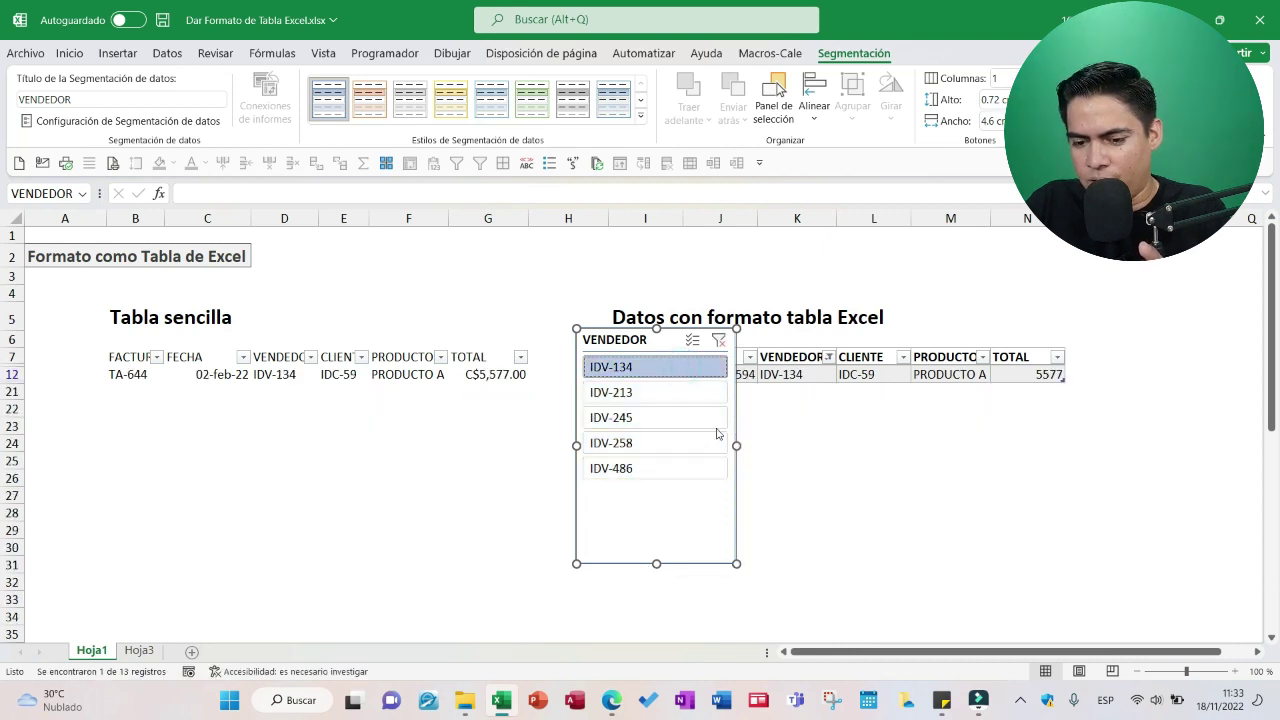
pyautogui.click(720, 341)
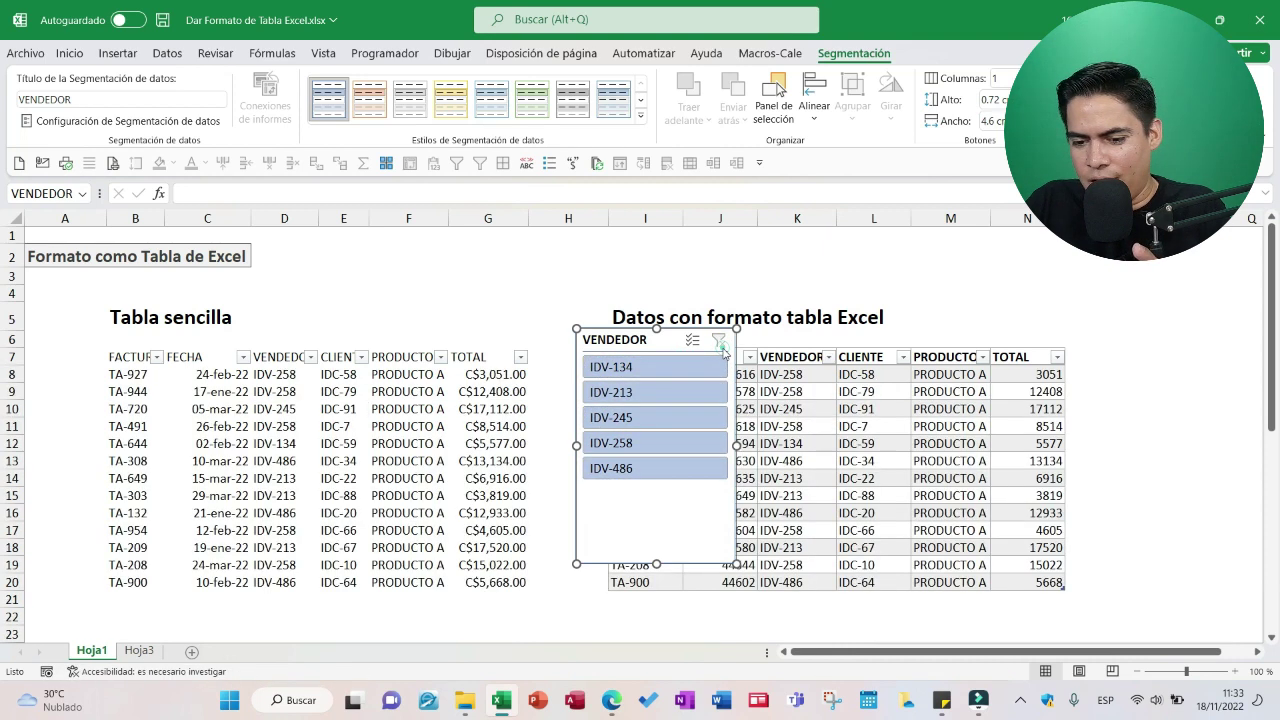
# Step: Apply the light gray style to the VENDEDOR slicer and move it up over the formatted table's heading
pyautogui.moveTo(632, 346); pyautogui.dragTo(760, 270)
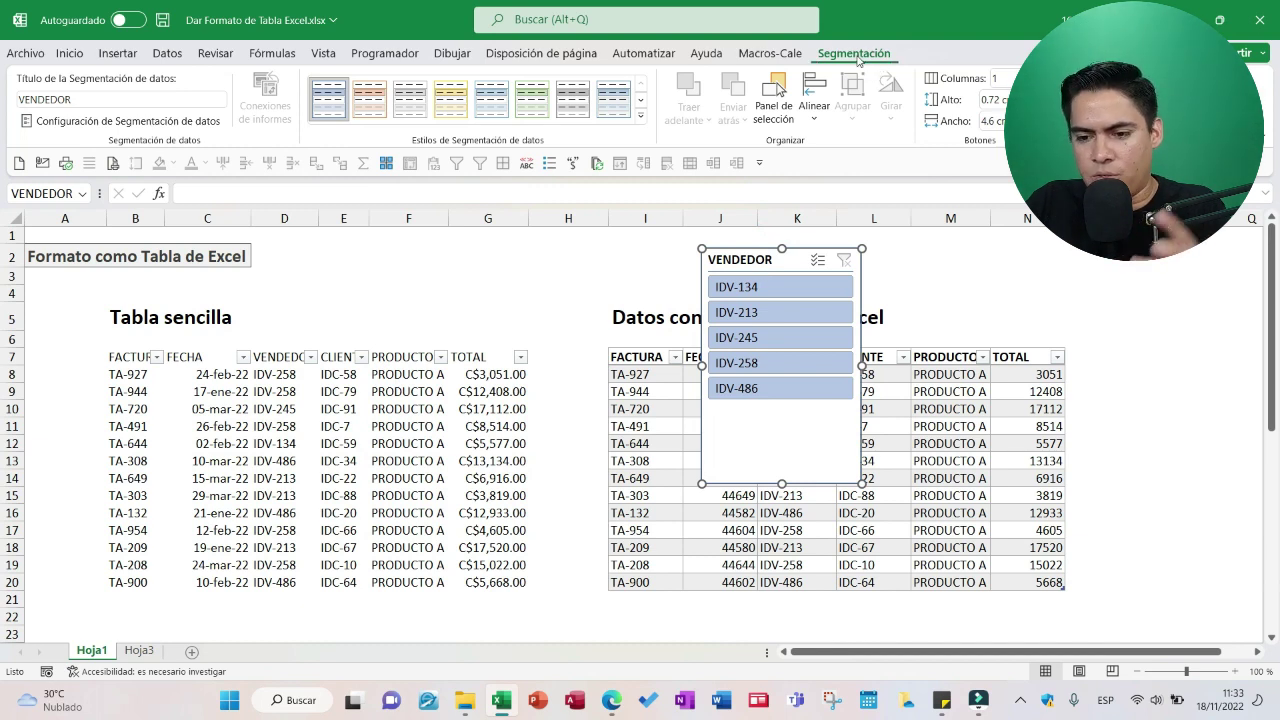
pyautogui.click(415, 100)
pyautogui.moveTo(748, 262); pyautogui.dragTo(832, 316)
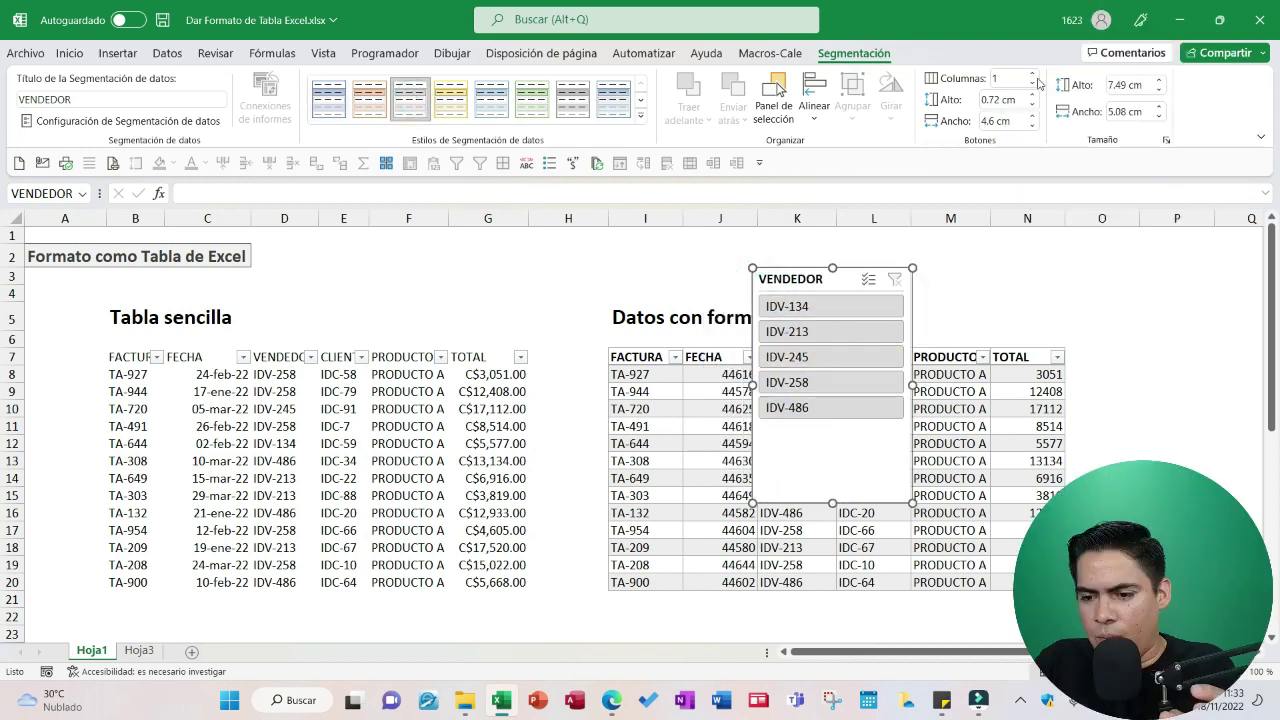
# Step: Arrange the VENDEDOR slicer's buttons in 5 columns
pyautogui.click(1033, 74)
pyautogui.click(1033, 74)
pyautogui.click(1033, 74)
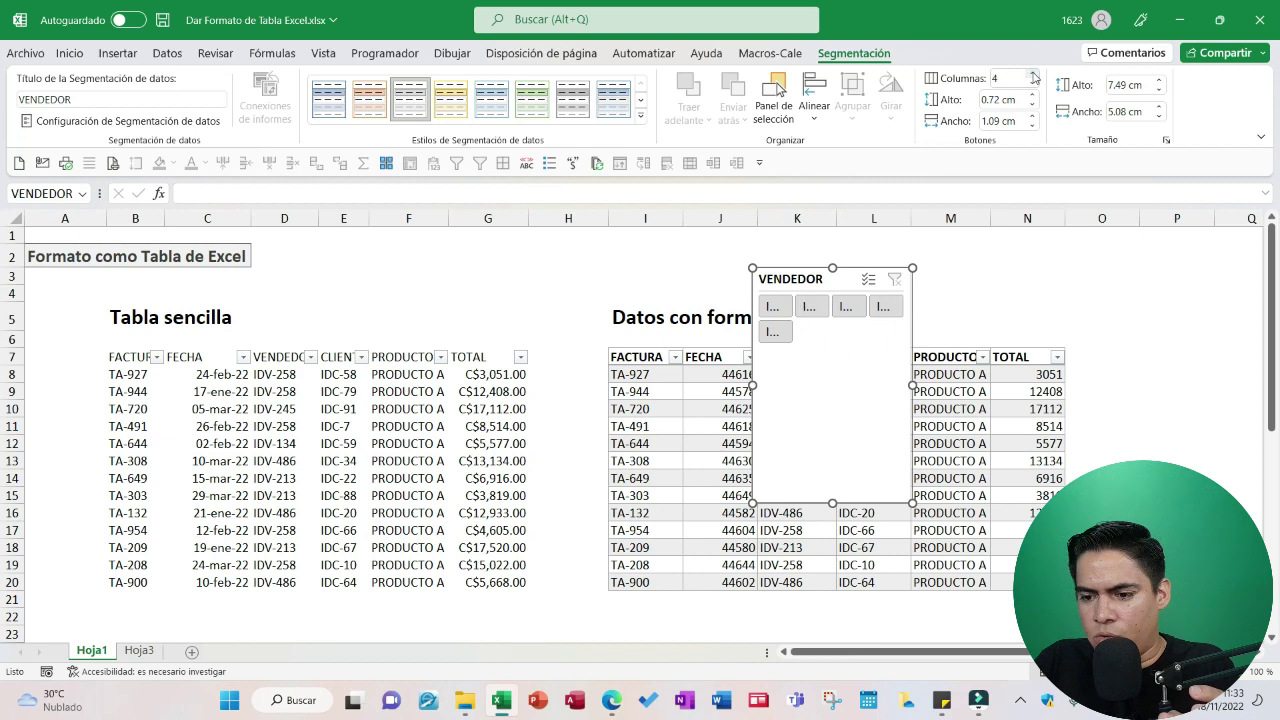
pyautogui.click(1033, 74)
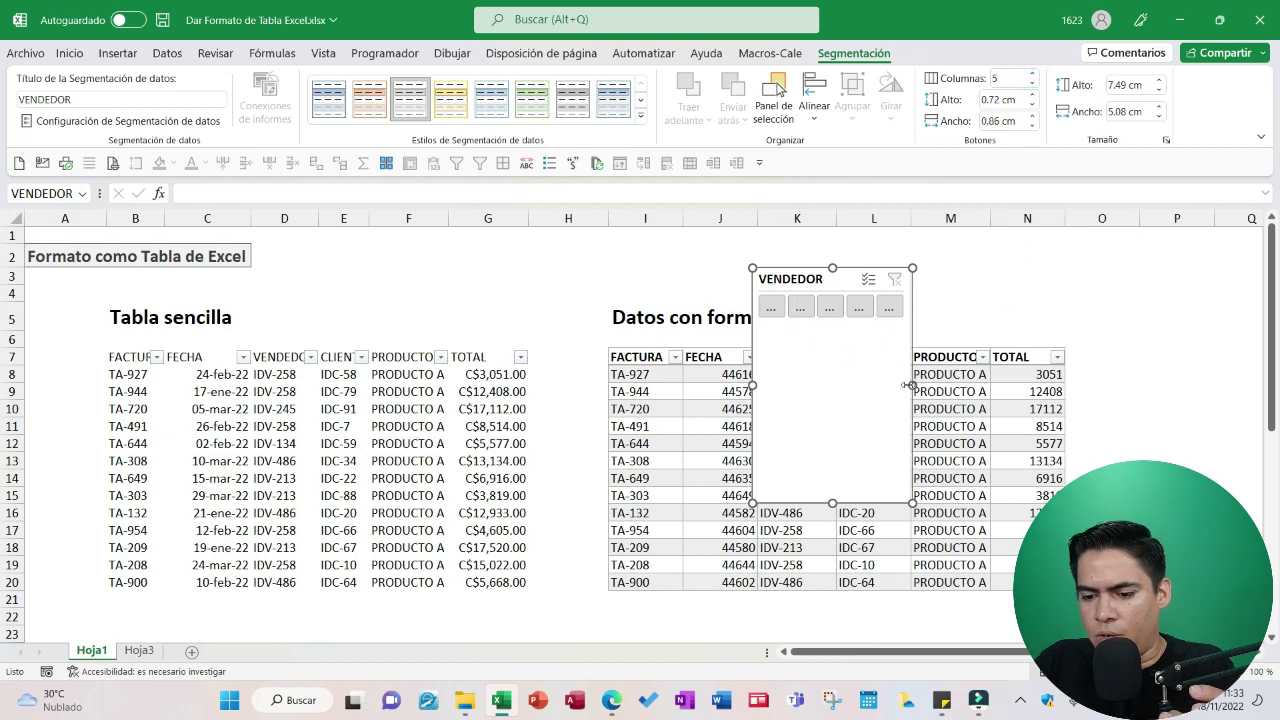
# Step: Move the heading "Datos con formato tabla Excel" from cell I5 up to I2
pyautogui.click(647, 316)
pyautogui.hotkey('ctrl', 'c')
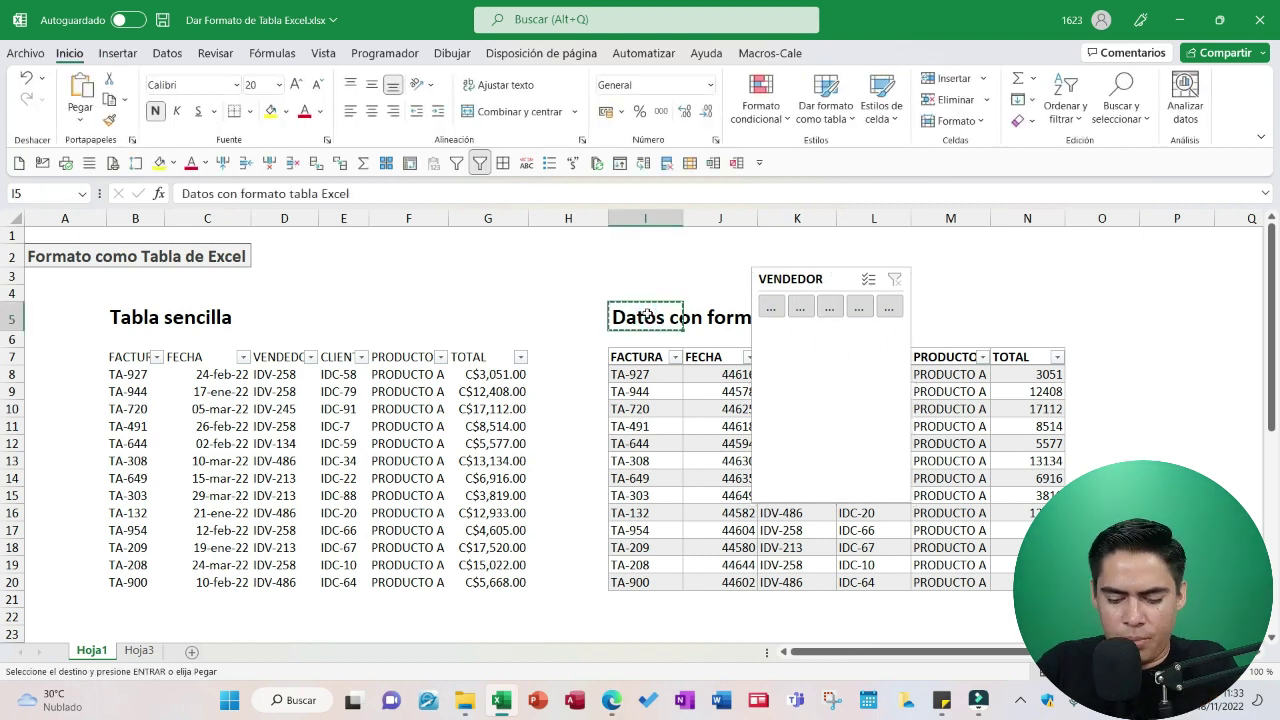
pyautogui.press('Up')
pyautogui.press('Up')
pyautogui.press('Up')
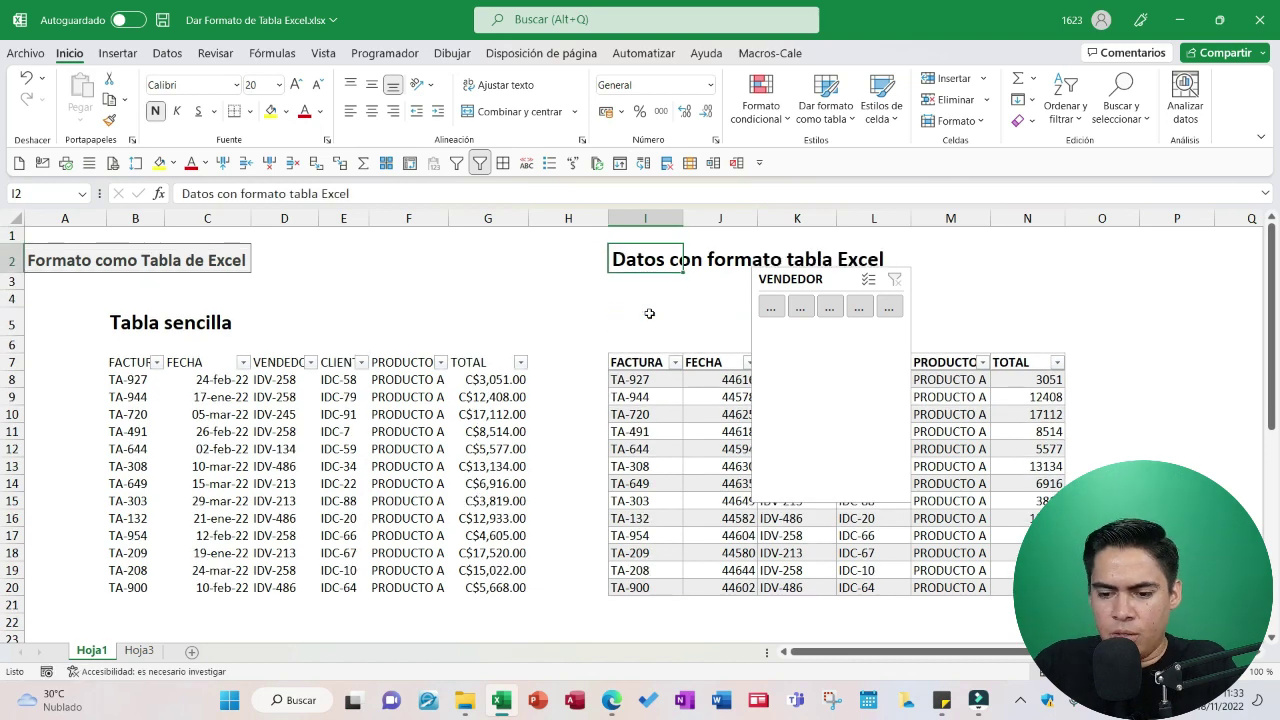
# Step: Resize the VENDEDOR slicer to about 14.5 cm wide and 2.1 cm high, placed between the heading and the formatted table
pyautogui.moveTo(758, 383); pyautogui.dragTo(1057, 329)
pyautogui.moveTo(827, 500); pyautogui.dragTo(827, 332)
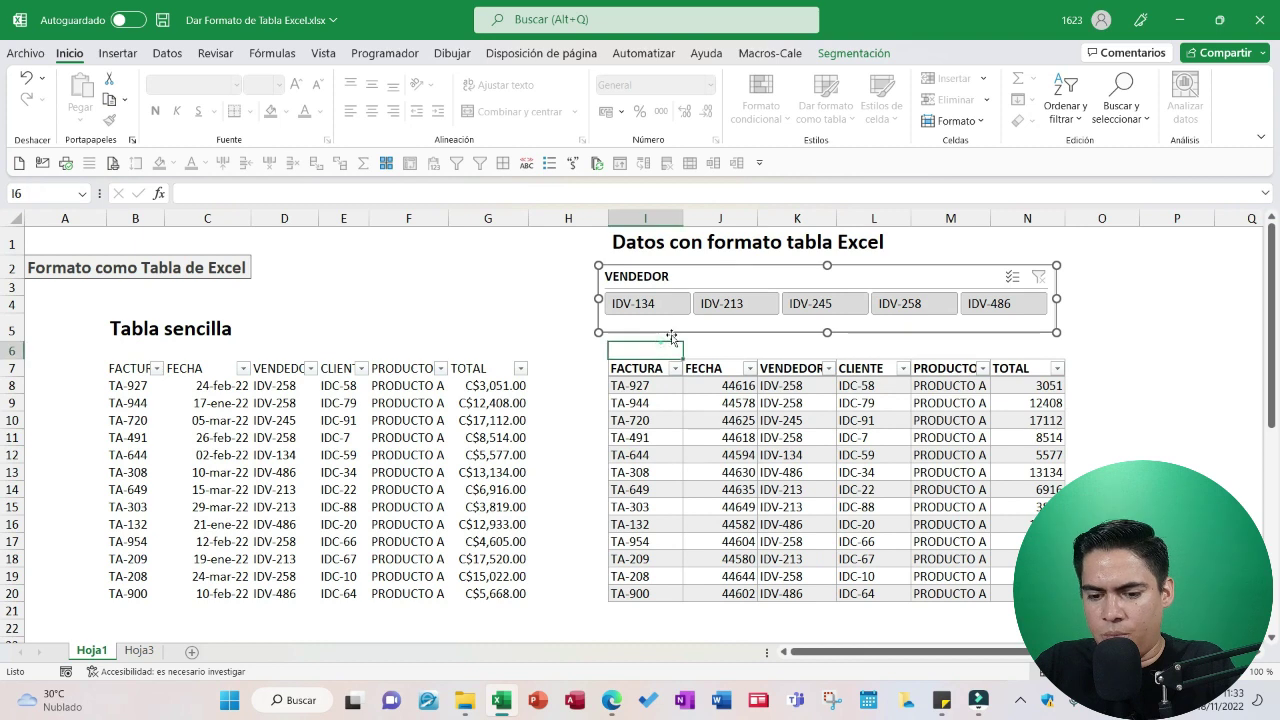
pyautogui.click(740, 278)
pyautogui.moveTo(757, 277); pyautogui.dragTo(763, 281)
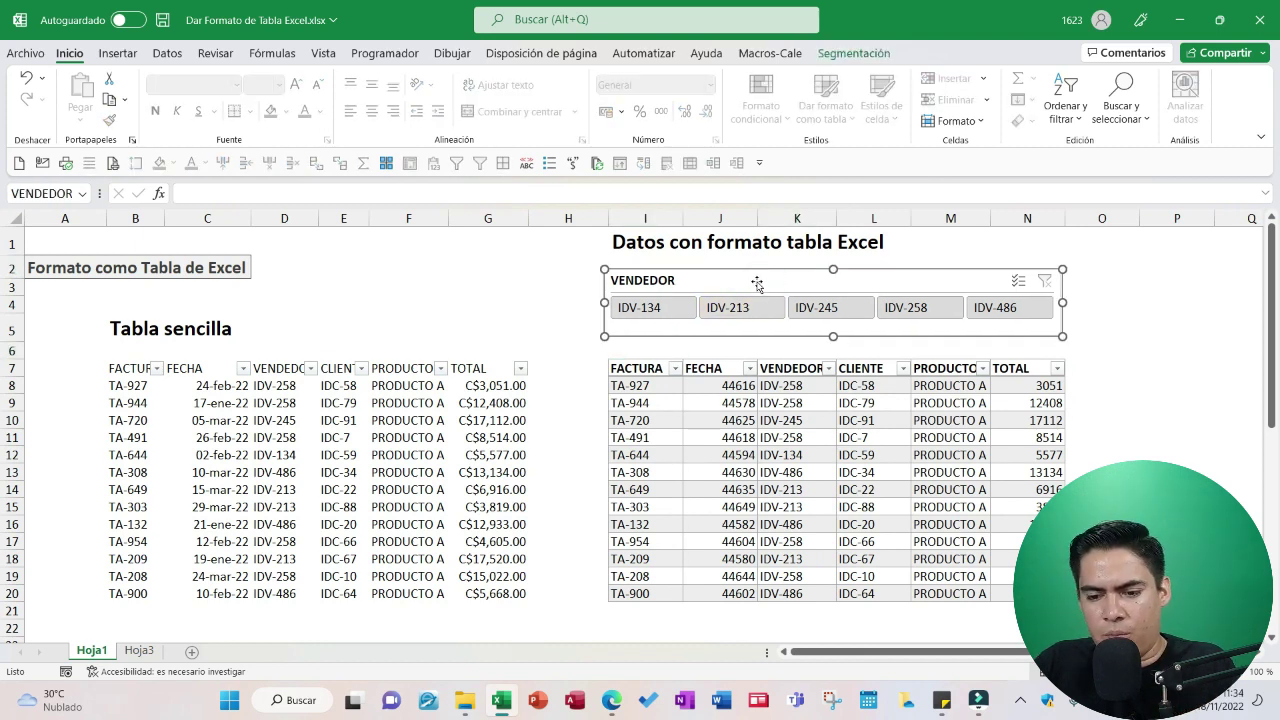
pyautogui.click(847, 55)
pyautogui.click(98, 99)
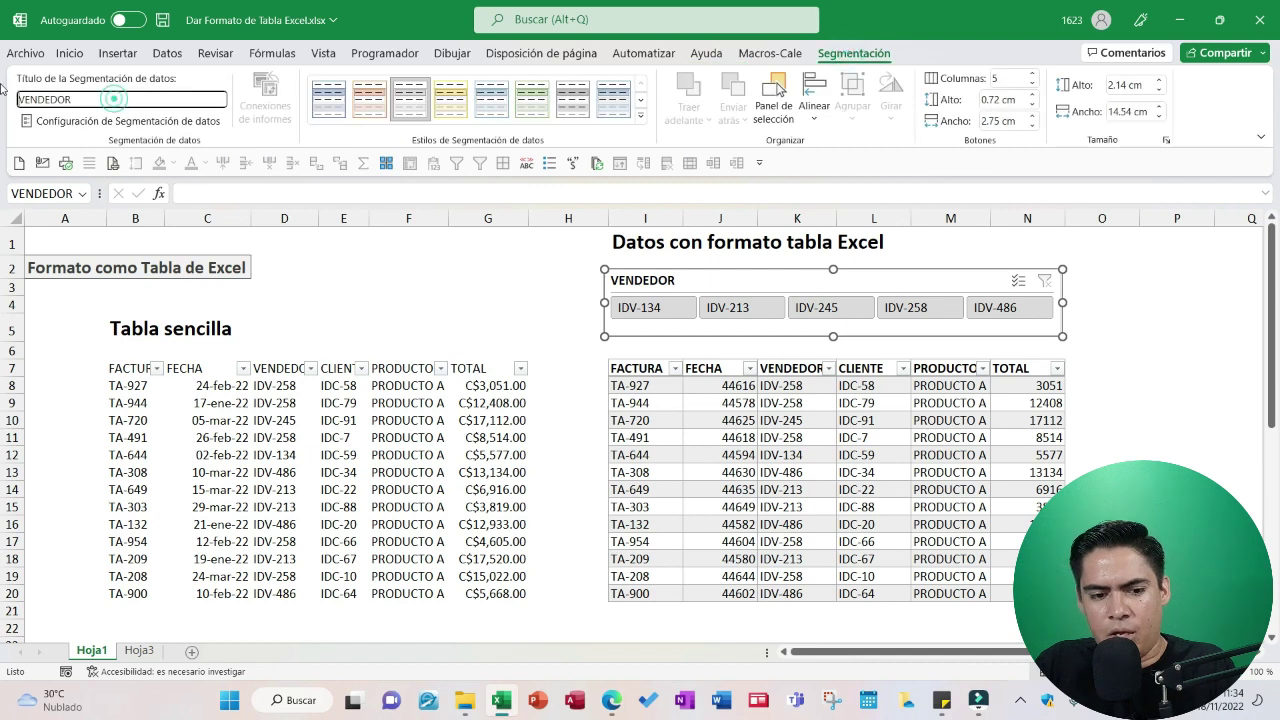
pyautogui.doubleClick(98, 99)
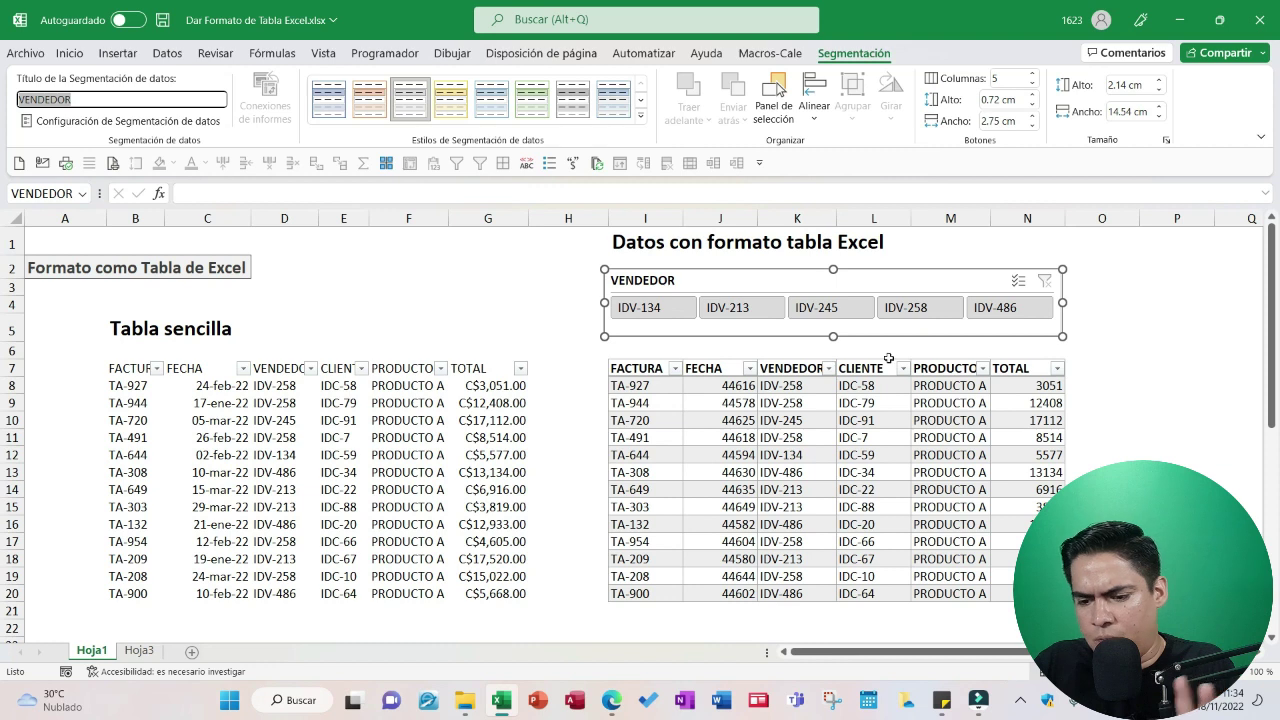
pyautogui.click(1126, 361)
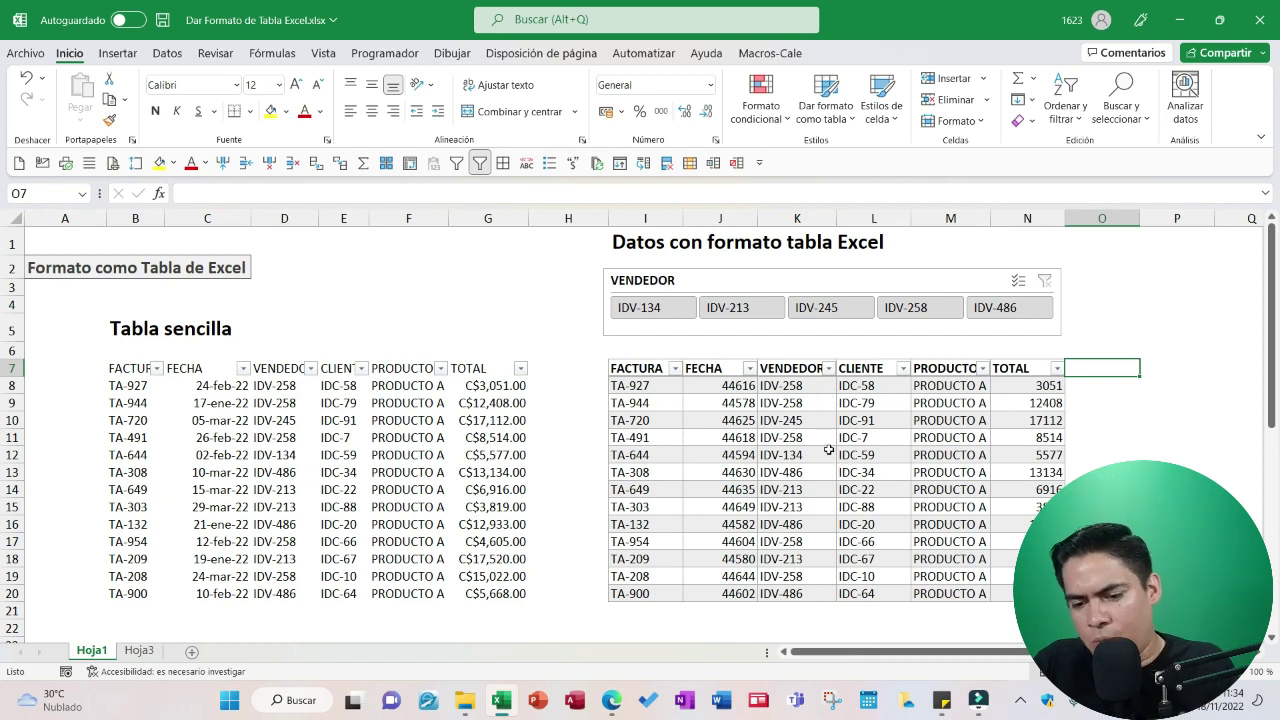
# Step: Filter the formatted table with the slicer by IDV-213, IDV-245 and finally IDV-486, one vendor at a time
pyautogui.click(751, 310)
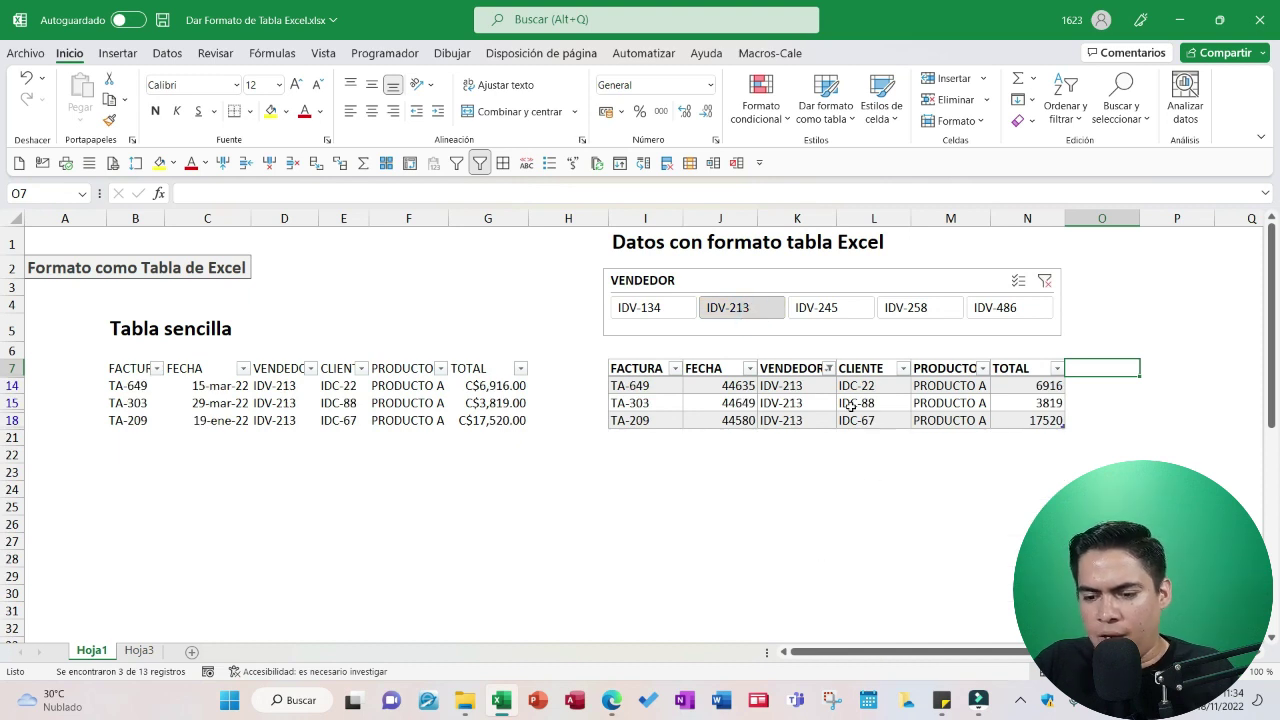
pyautogui.click(836, 312)
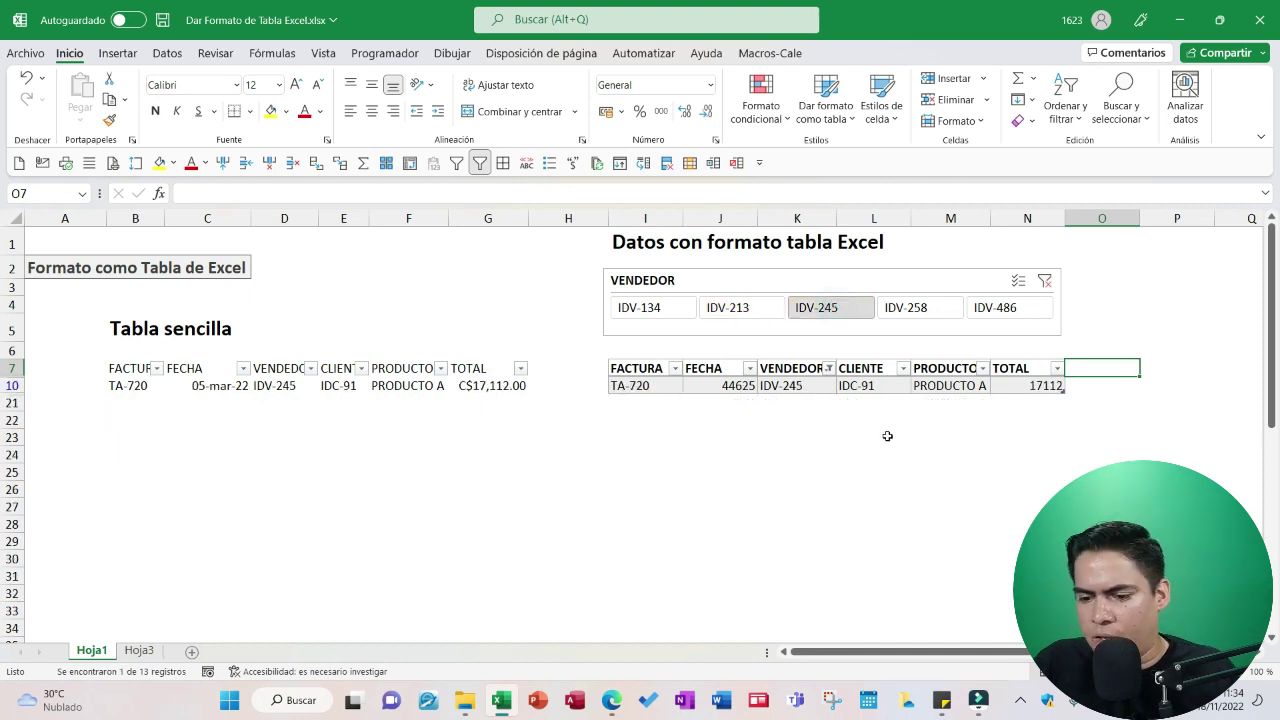
pyautogui.click(1015, 310)
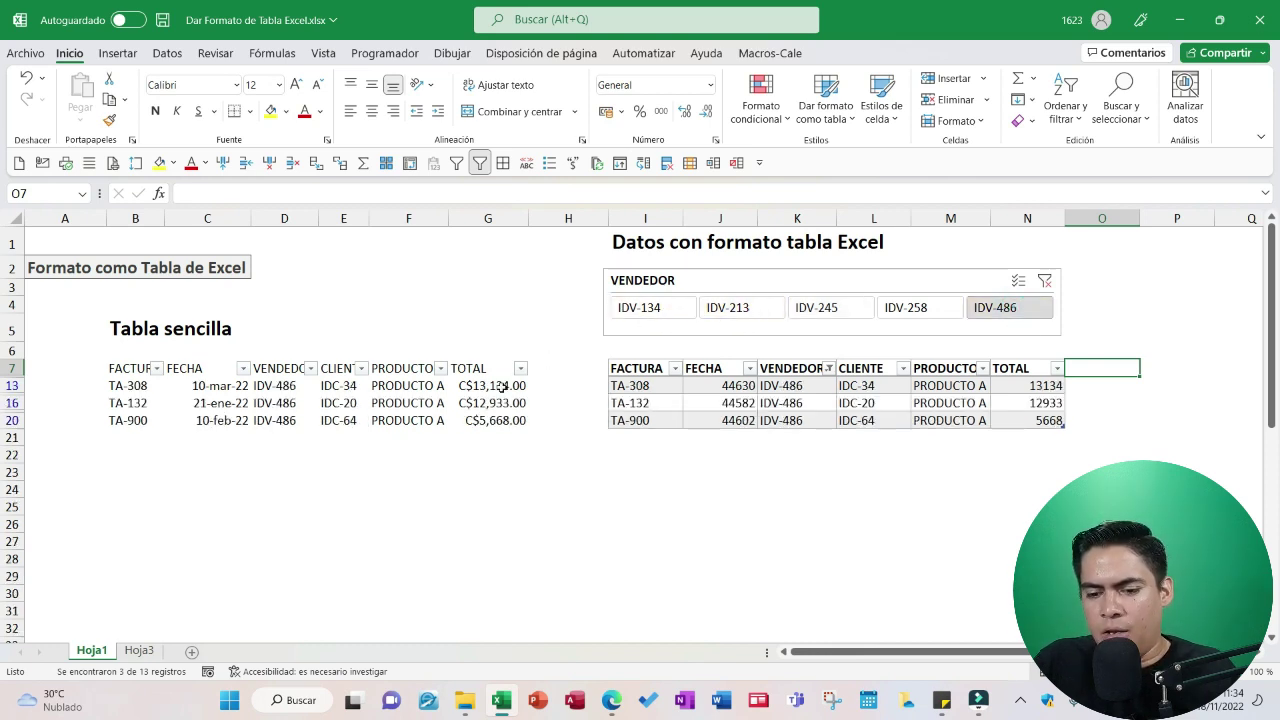
# Step: Nudge the VENDEDOR slicer slightly away from the heading and clear its filter for all vendors
pyautogui.click(312, 370)
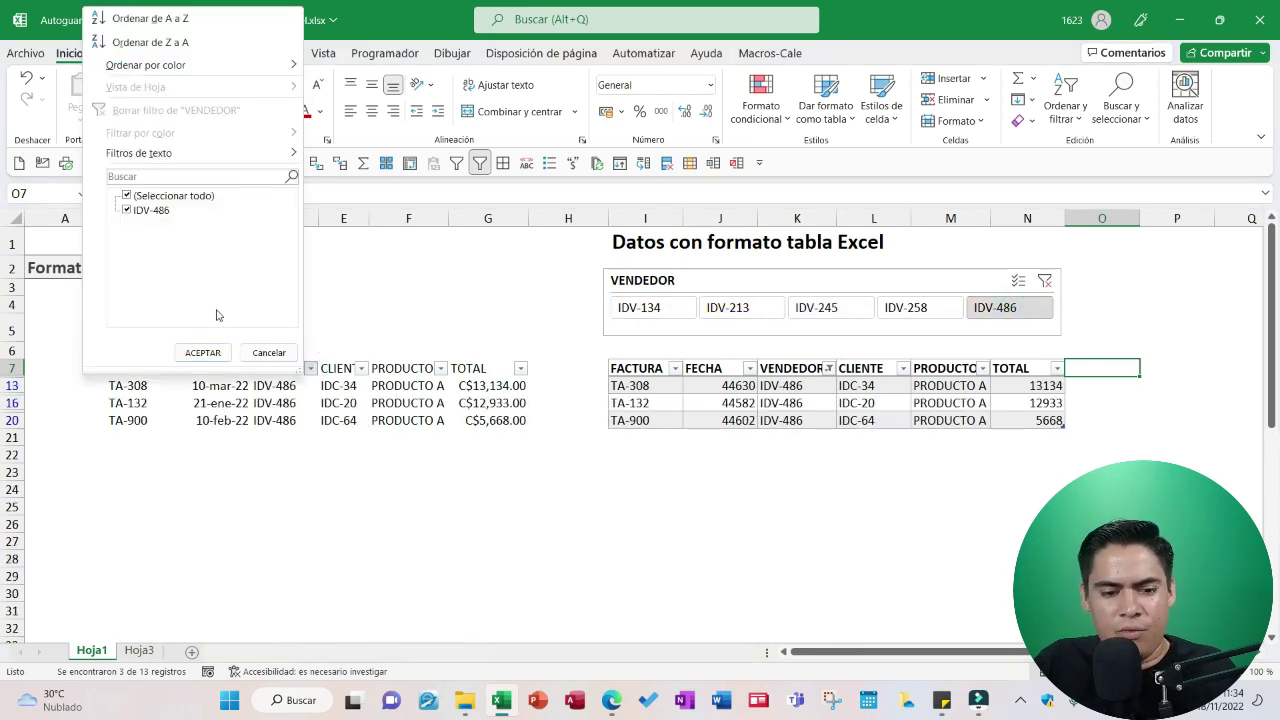
pyautogui.click(285, 353)
pyautogui.click(1045, 280)
pyautogui.hotkey('ctrl', 'z')
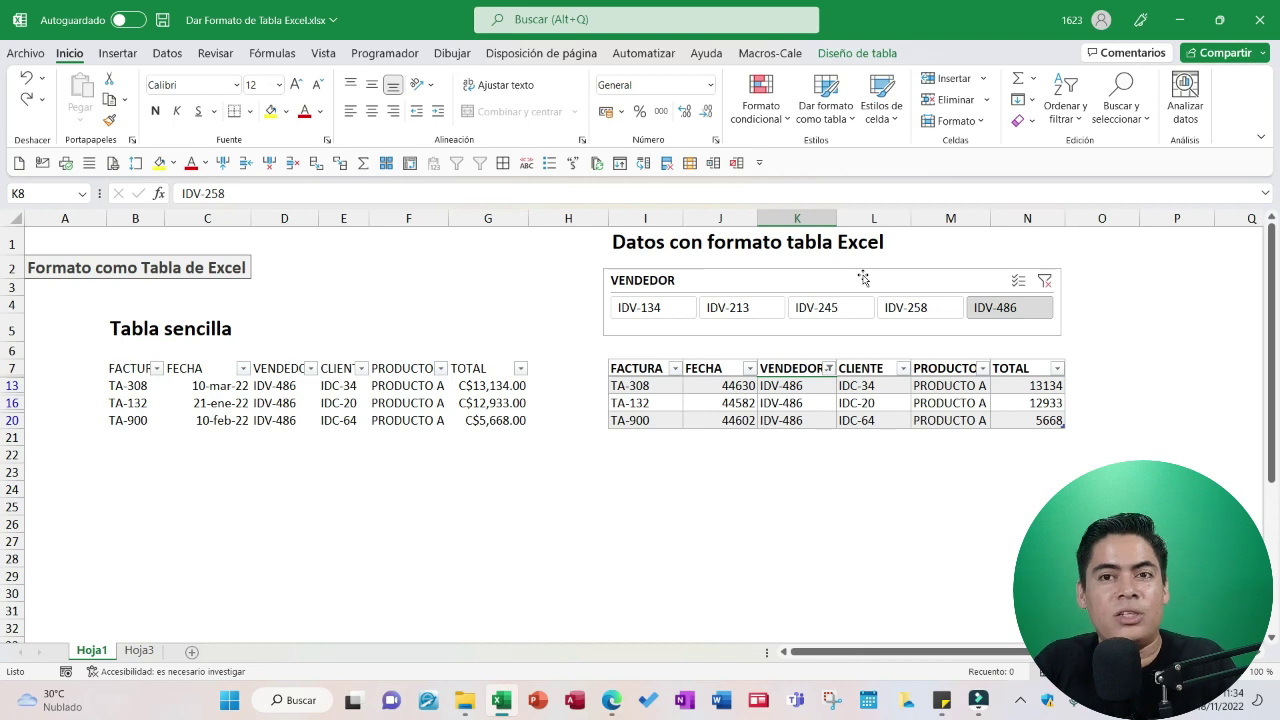
pyautogui.moveTo(870, 280); pyautogui.dragTo(871, 283)
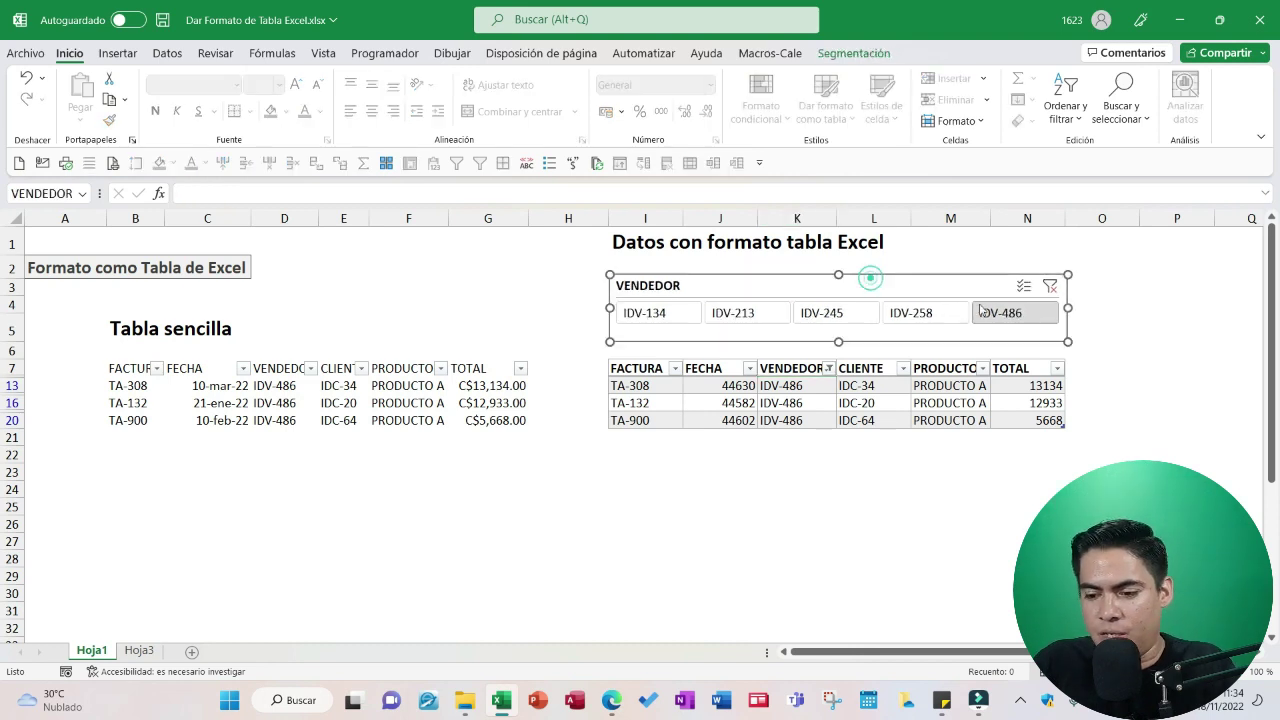
pyautogui.click(1045, 283)
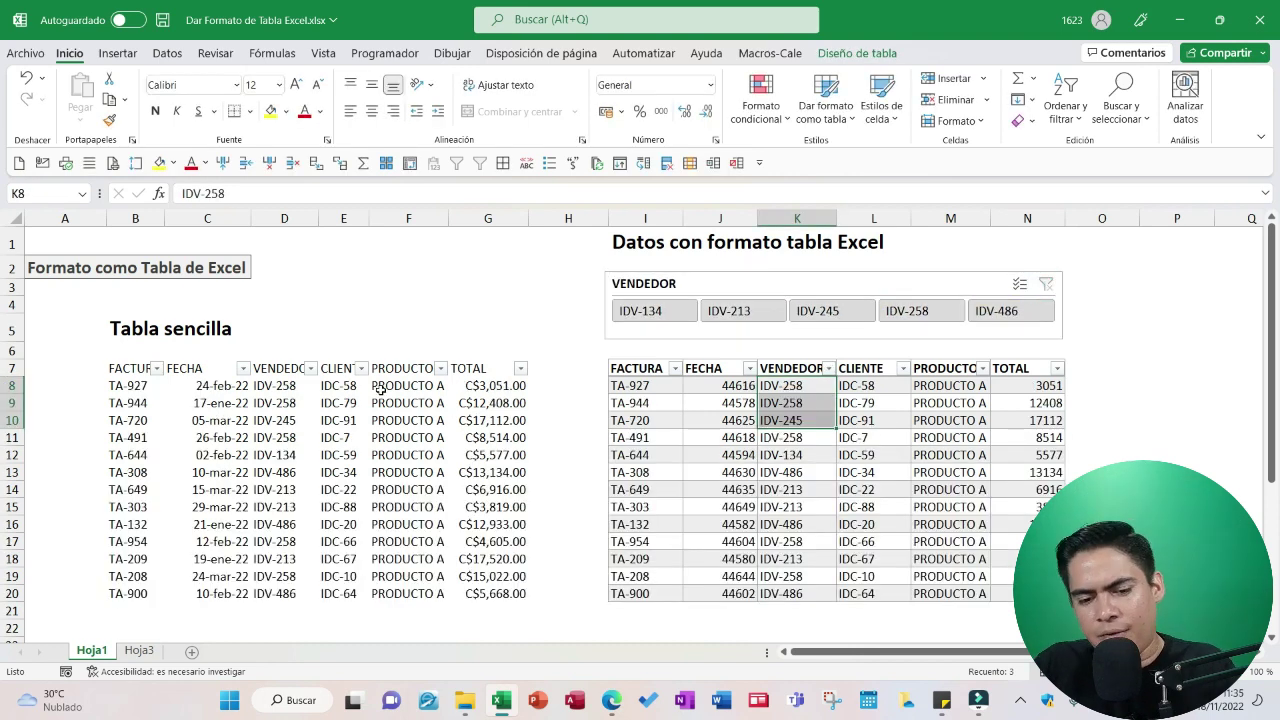
pyautogui.click(398, 432)
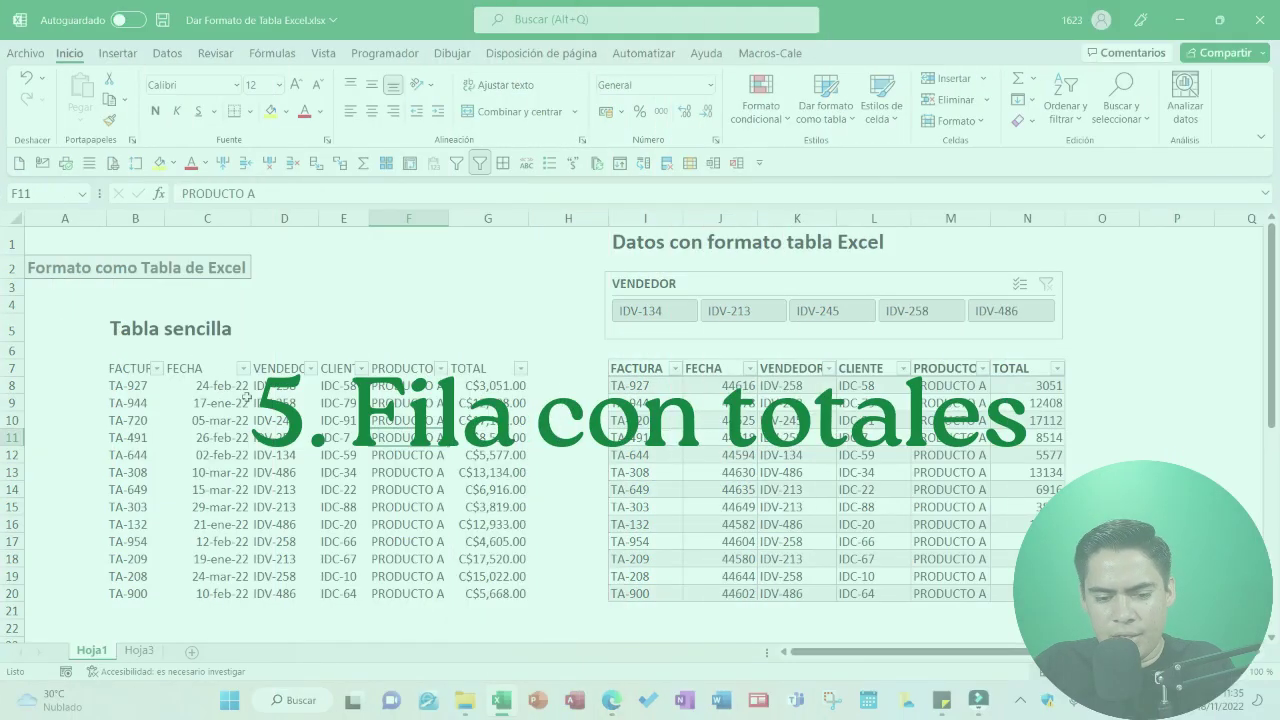
# Step: Sum the plain table's TOTAL column in cell G22 with the formula =SUMA(G8:G21) and check the formula's range
pyautogui.click(493, 624)
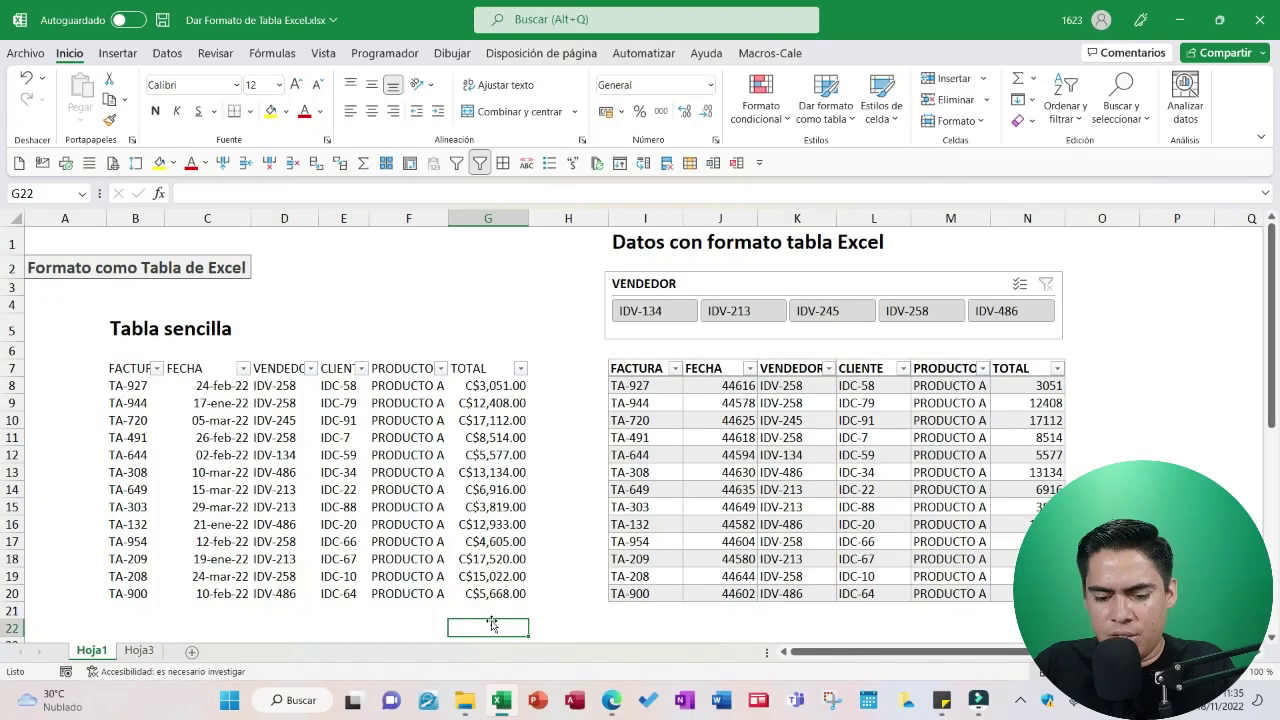
pyautogui.write('=suma')
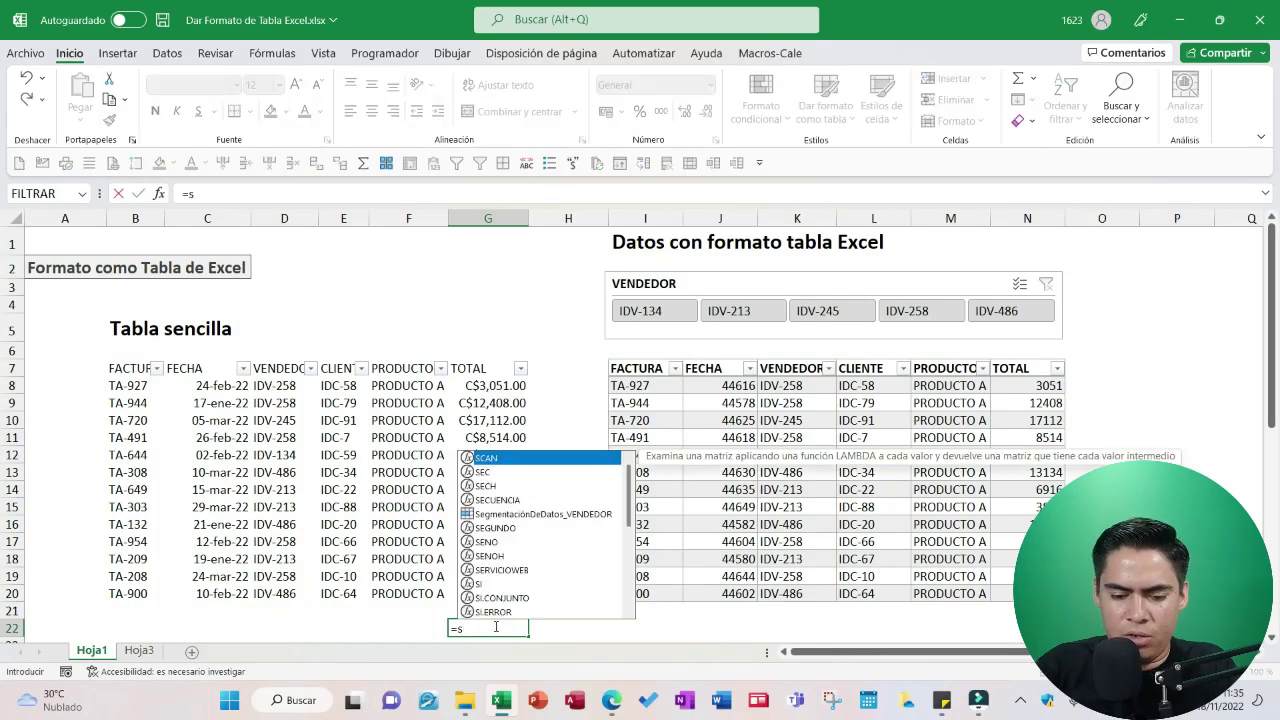
pyautogui.press('Tab')
pyautogui.moveTo(504, 386); pyautogui.dragTo(514, 606)
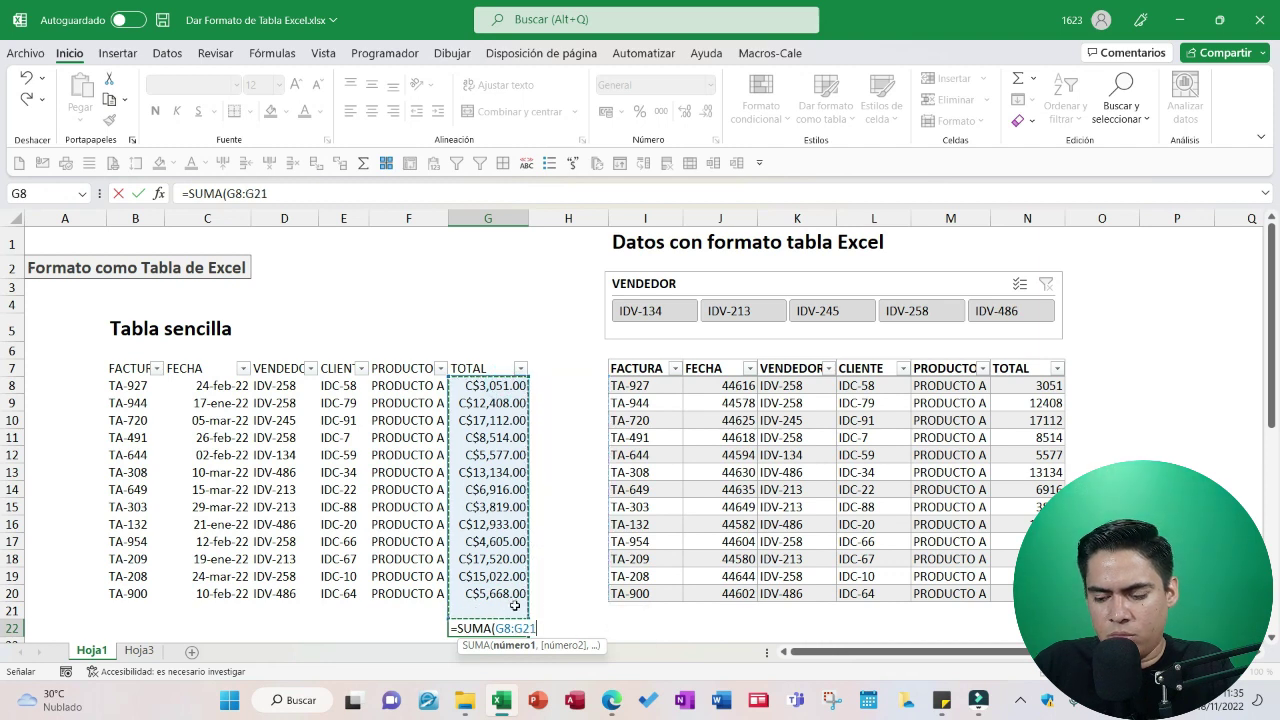
pyautogui.press('Return')
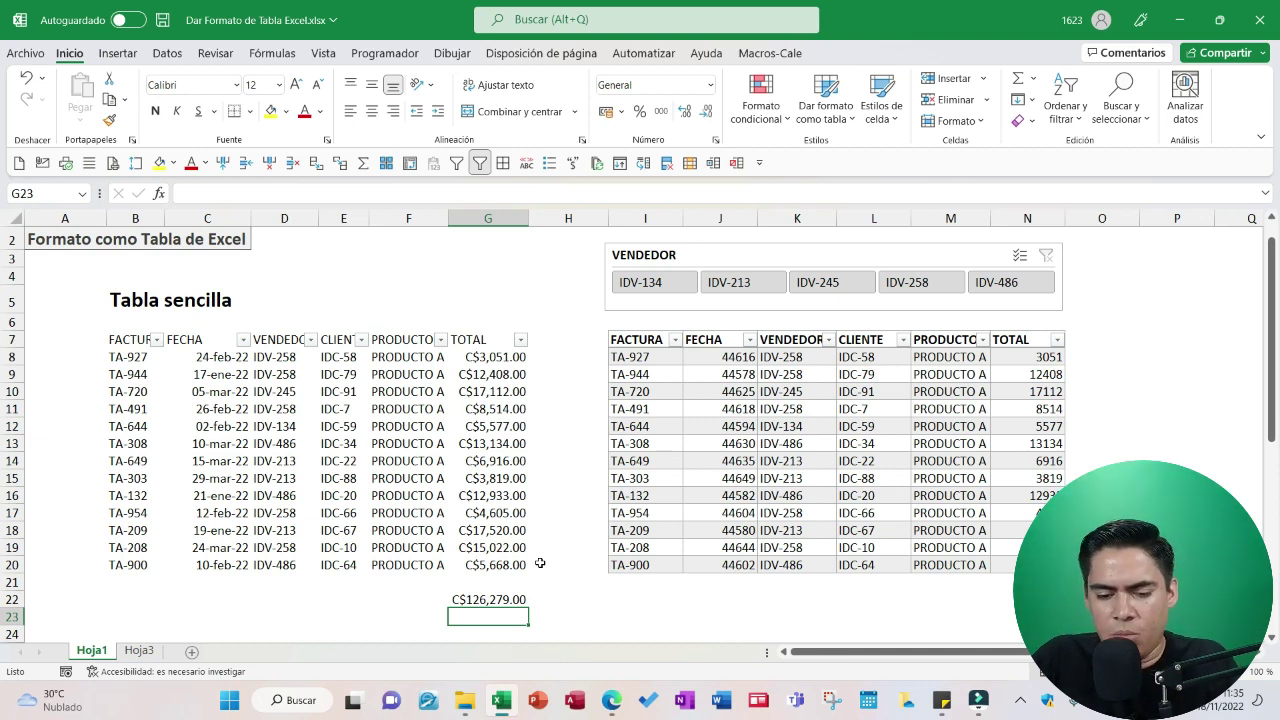
pyautogui.click(512, 600)
pyautogui.doubleClick(512, 600)
pyautogui.press('Escape')
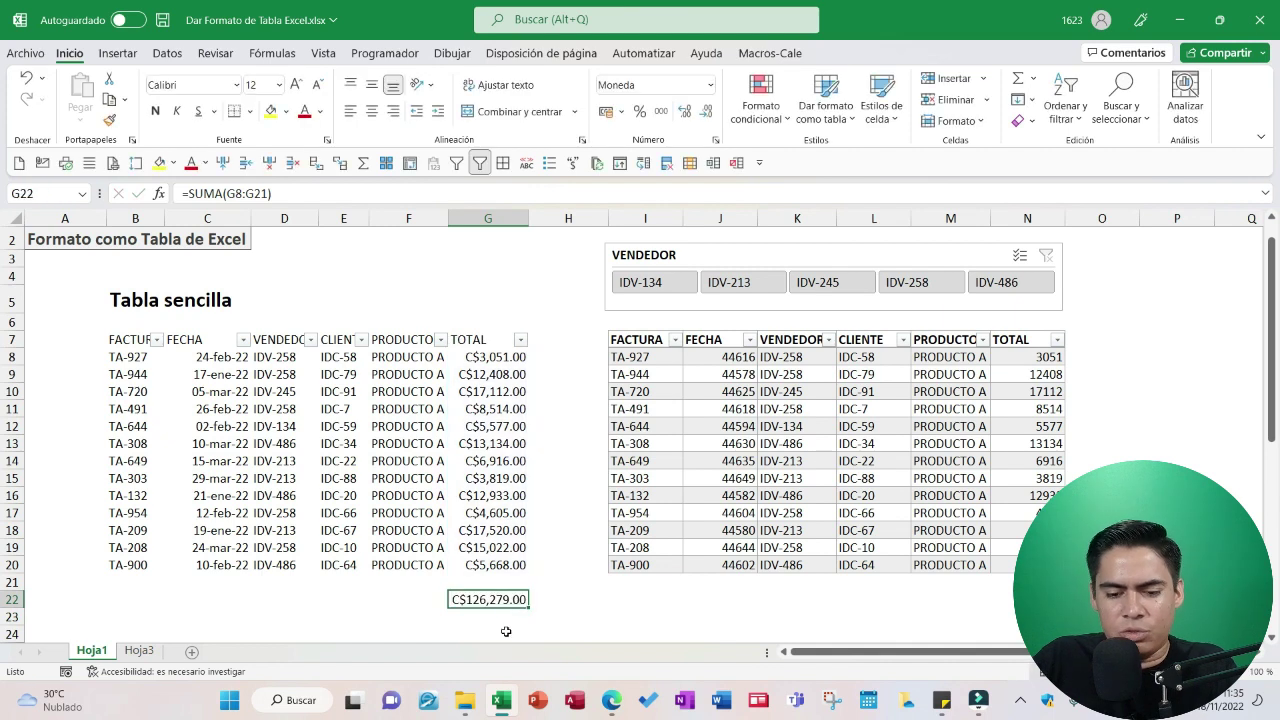
# Step: Label the sum "Suma" in cell F22 and enter the label "Promedio" below it in F23
pyautogui.click(509, 620)
pyautogui.press('Left')
pyautogui.press('Up')
pyautogui.write('Suima')
pyautogui.press('Return')
pyautogui.press('Up')
pyautogui.write('Suma')
pyautogui.press('Return')
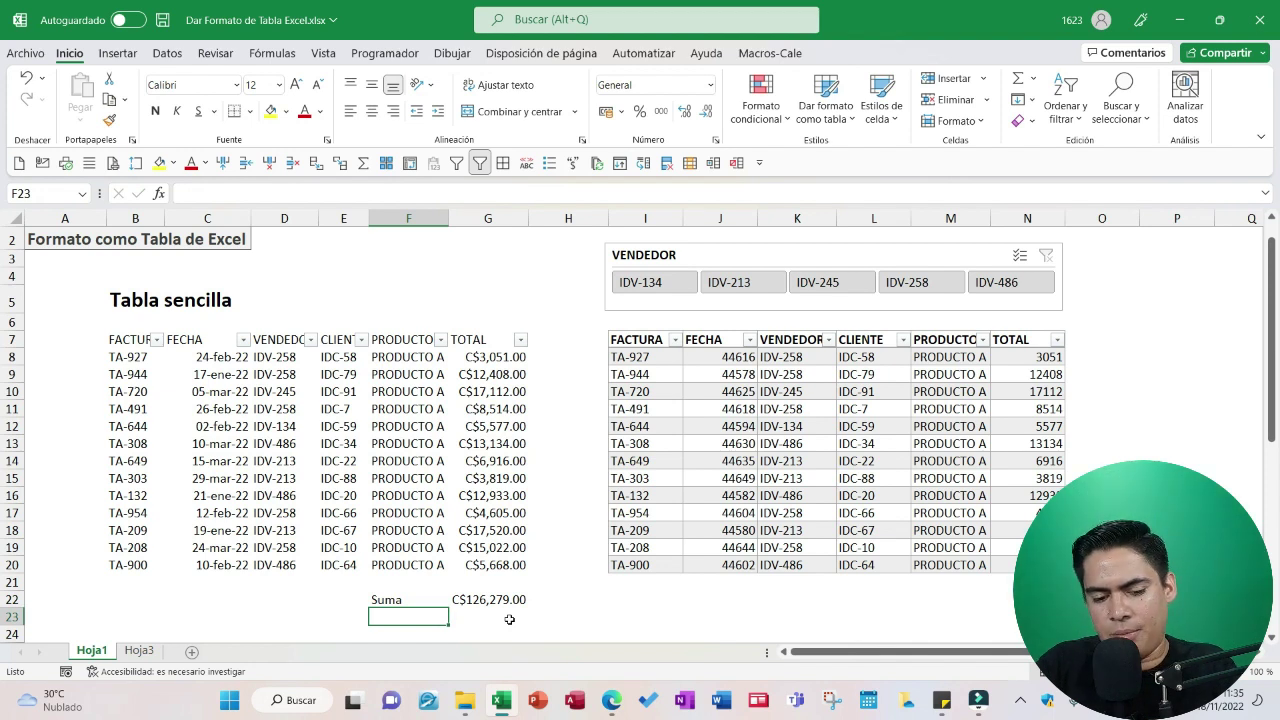
pyautogui.write('Promedio')
pyautogui.press('Tab')
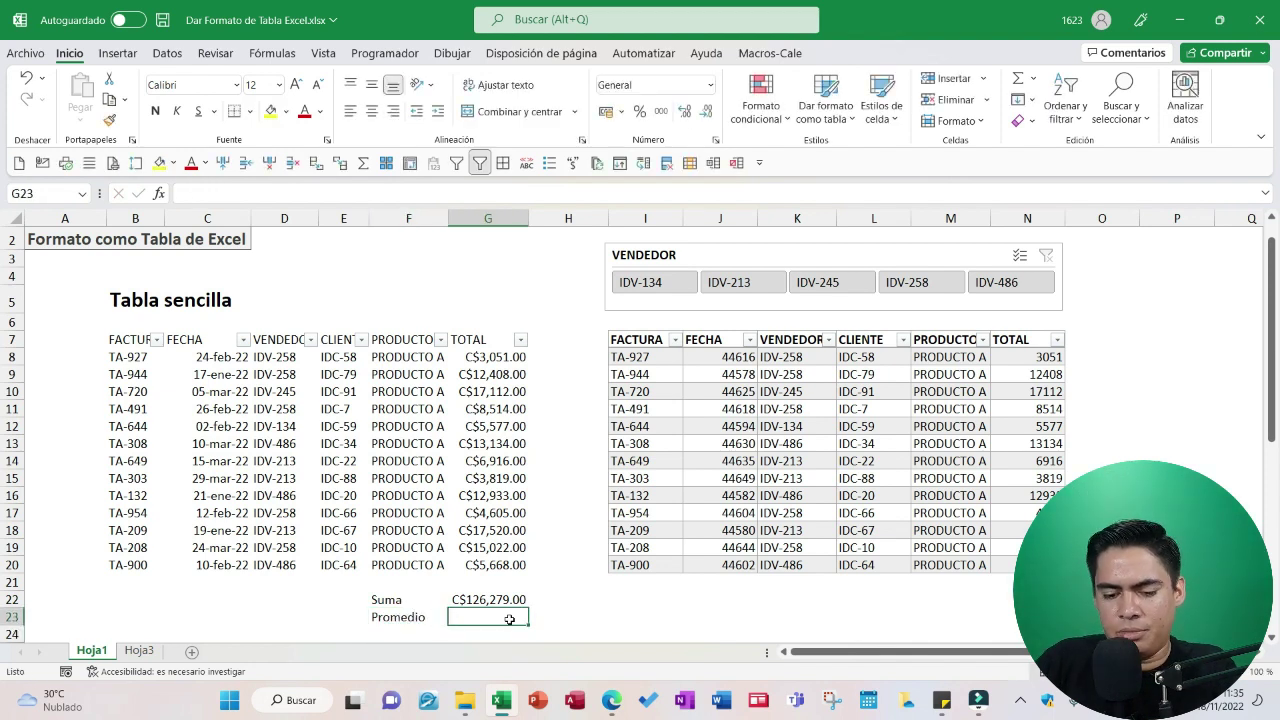
# Step: Calculate the average of the plain table's TOTAL column in cell G23 with +PROMEDIO(G8:G21)
pyautogui.write('+rp')
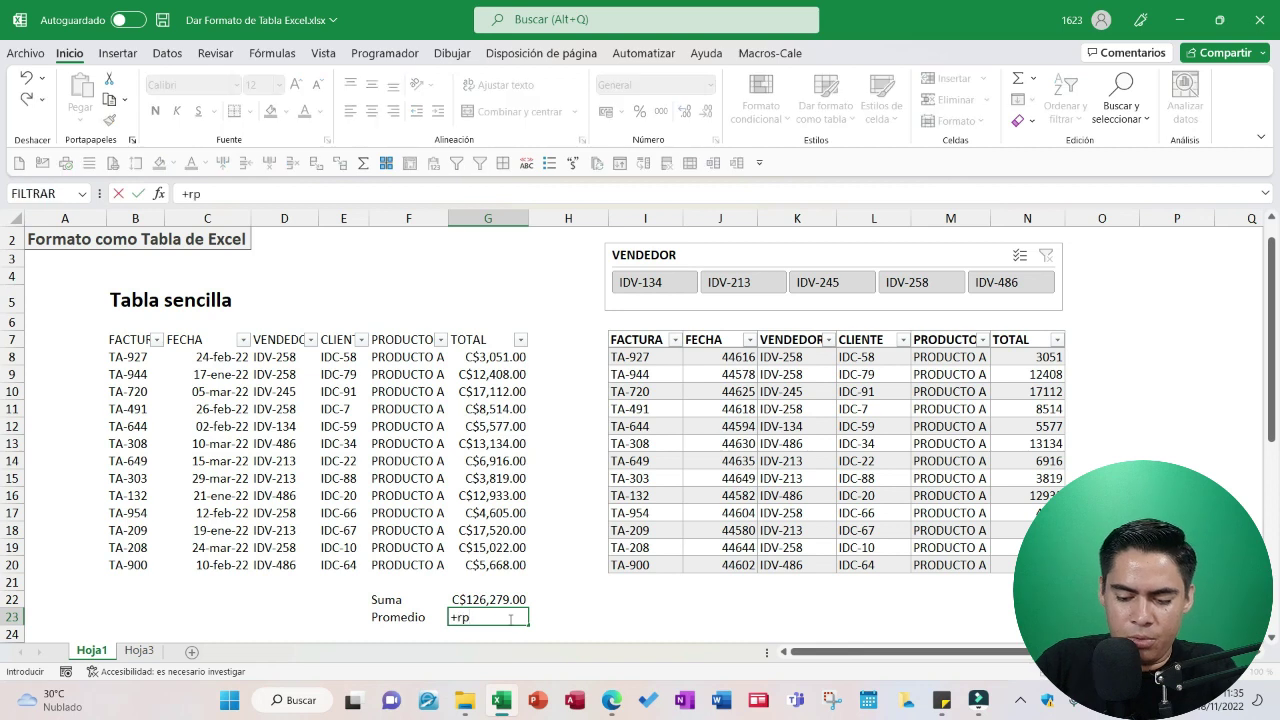
pyautogui.write('me')
pyautogui.press('BackSpace')
pyautogui.press('BackSpace')
pyautogui.press('BackSpace')
pyautogui.press('BackSpace')
pyautogui.write('prom')
pyautogui.press('Tab')
pyautogui.moveTo(490, 357); pyautogui.dragTo(493, 582)
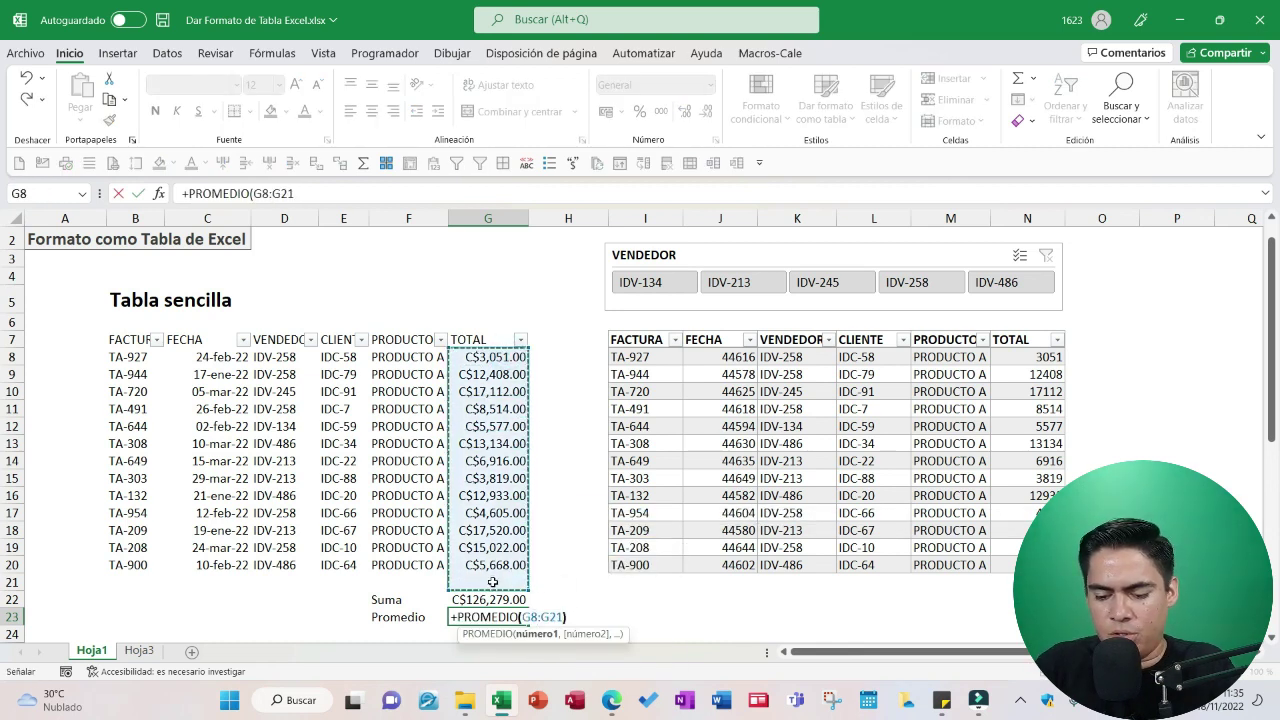
pyautogui.write(')')
pyautogui.press('Return')
pyautogui.press('Up')
pyautogui.press('F2')
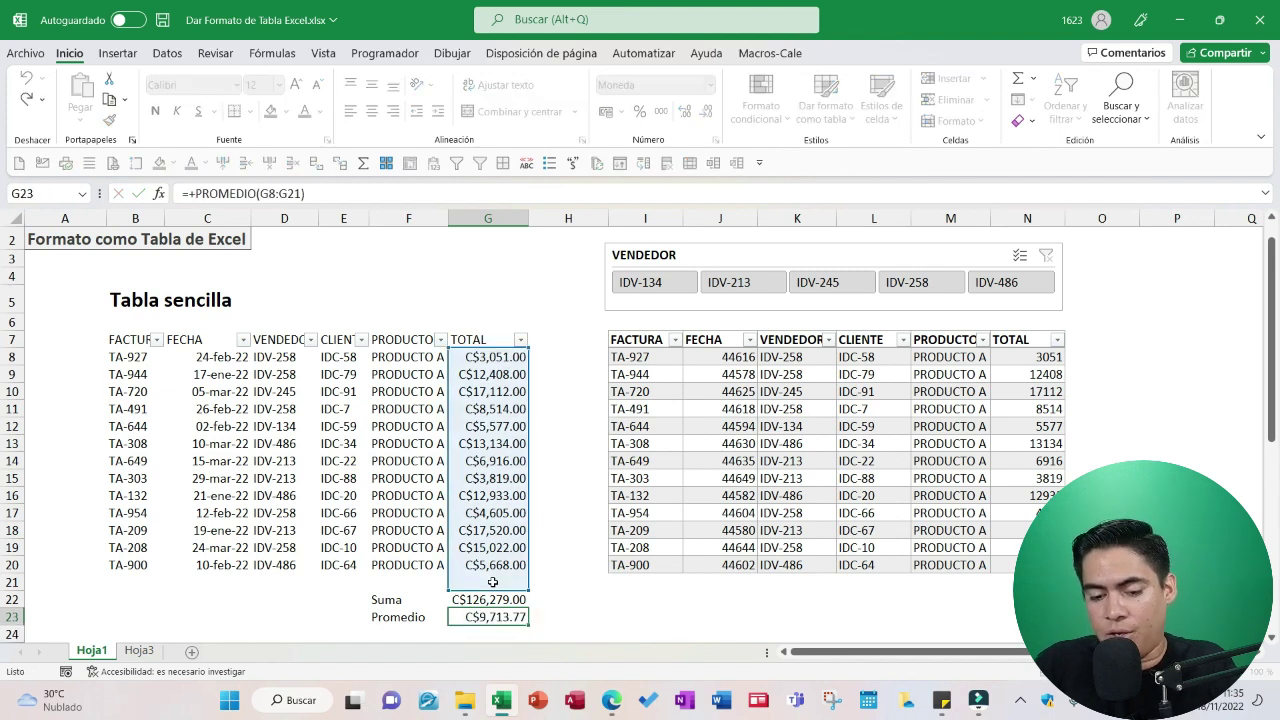
pyautogui.press('Escape')
# Step: Examine the plain table's FECHA values and filter list, its vendors, and the Suma and Promedio results below
pyautogui.moveTo(228, 357); pyautogui.dragTo(228, 565)
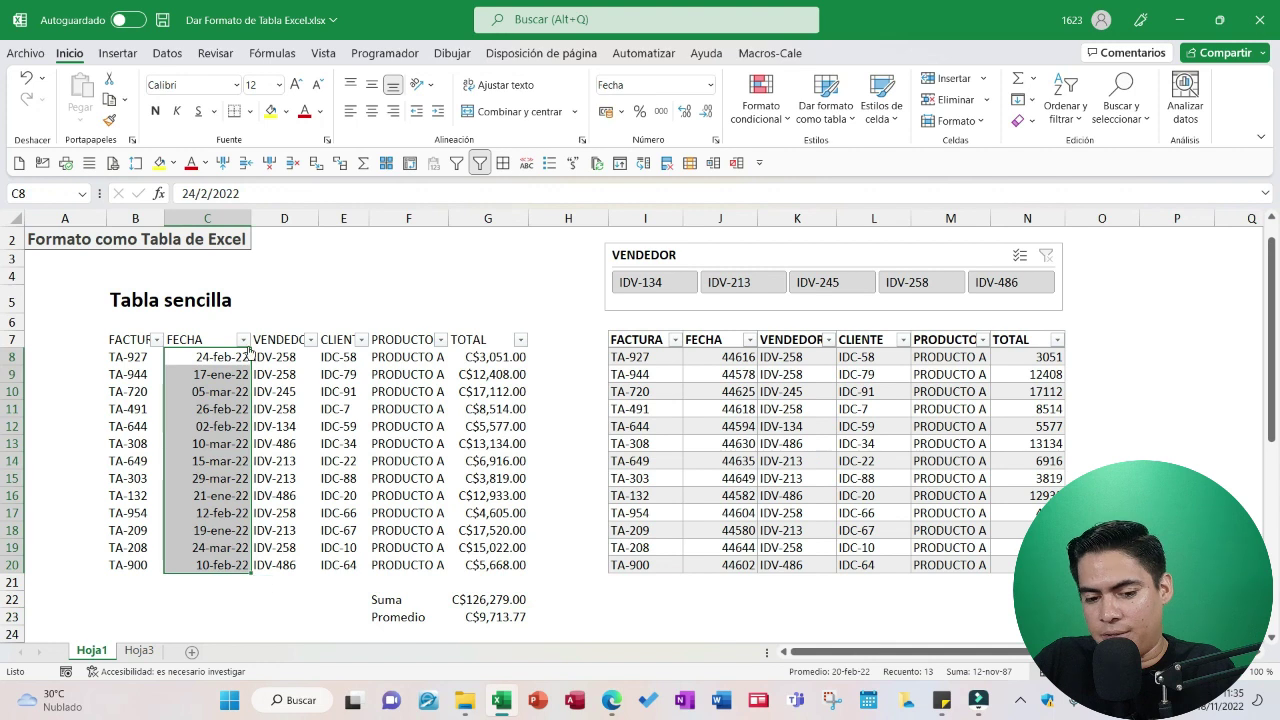
pyautogui.click(243, 340)
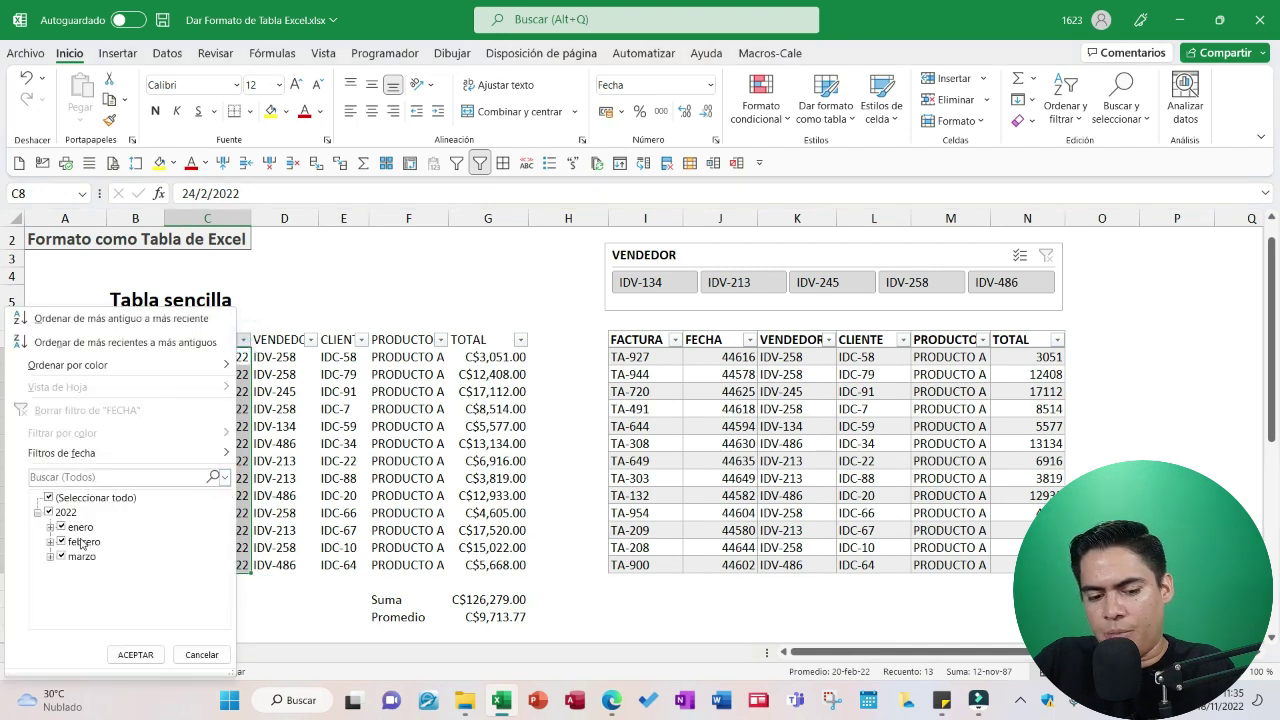
pyautogui.click(135, 654)
pyautogui.moveTo(295, 358); pyautogui.dragTo(295, 426)
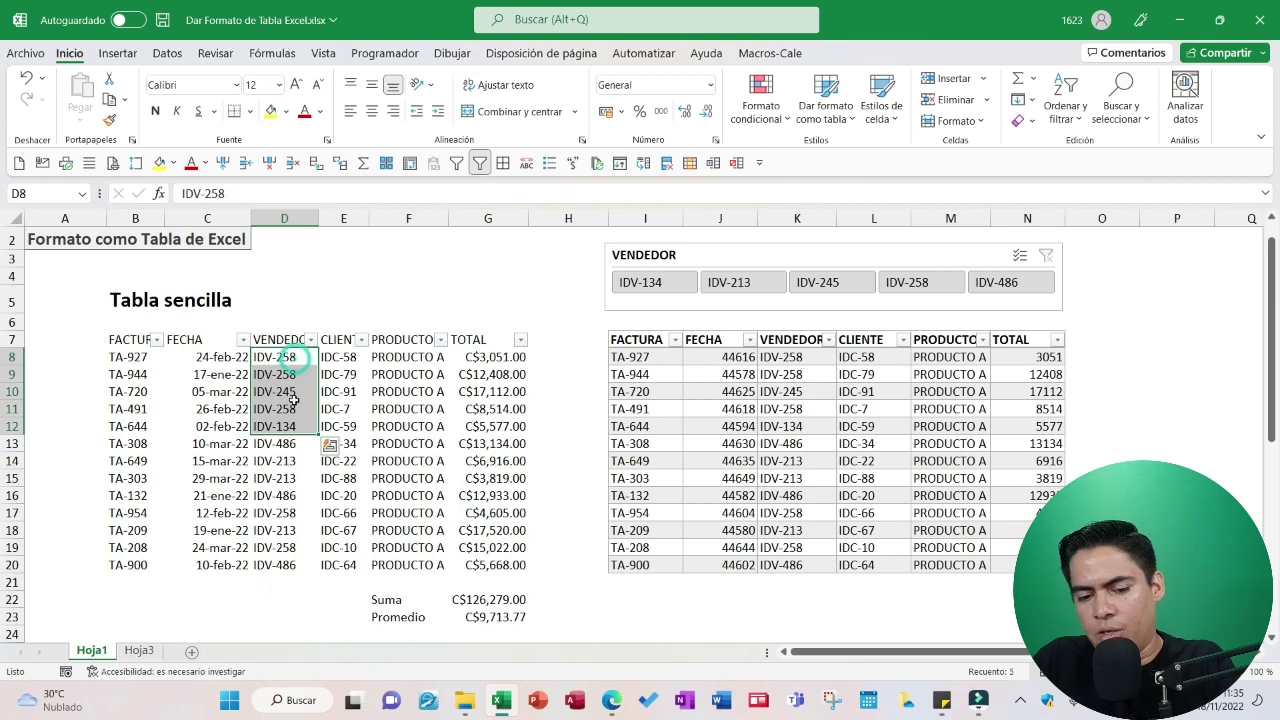
pyautogui.click(505, 601)
pyautogui.moveTo(495, 617); pyautogui.dragTo(408, 617)
pyautogui.scroll(-1, 479, 521)
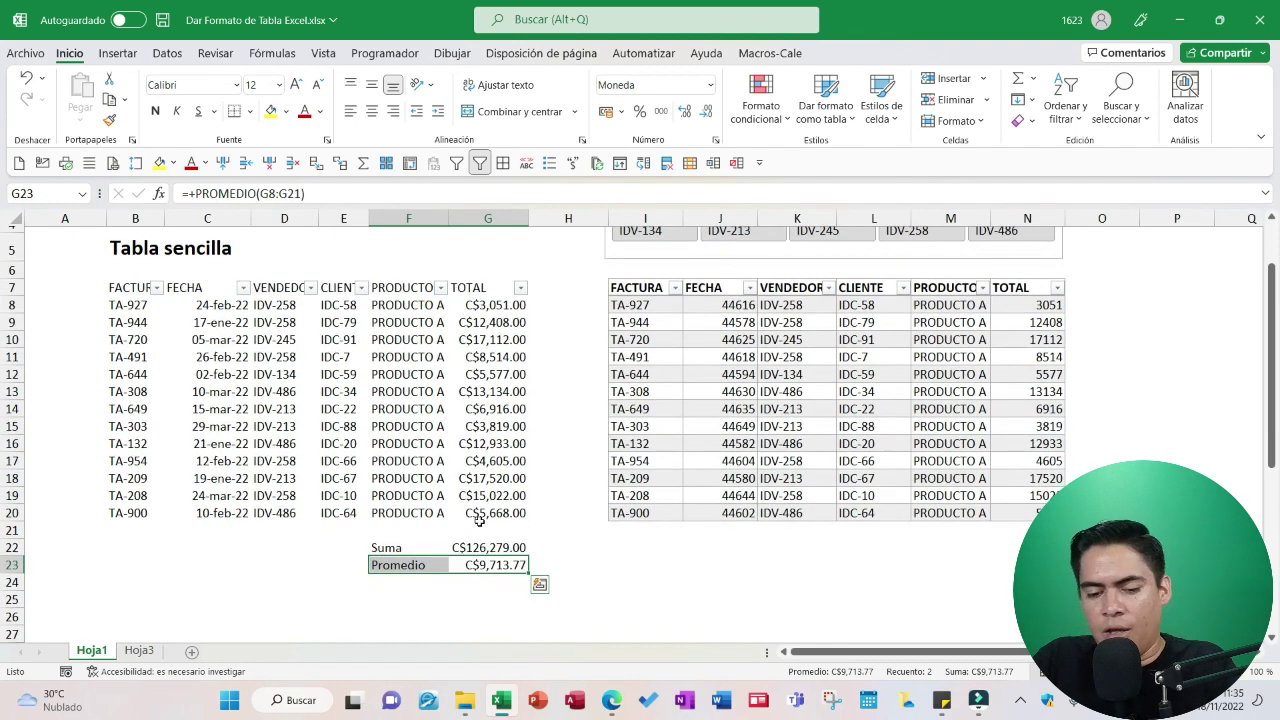
pyautogui.scroll(2, 479, 521)
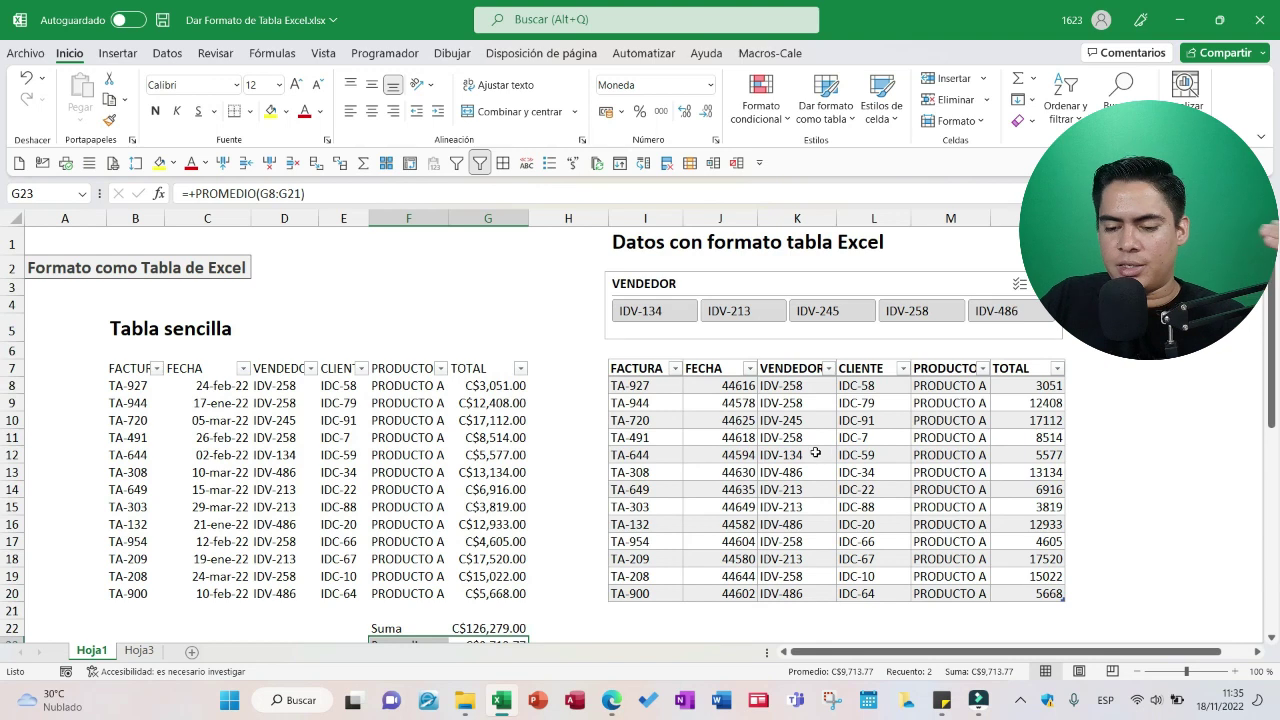
# Step: Turn on the total row for the formatted table and select across that row
pyautogui.click(812, 441)
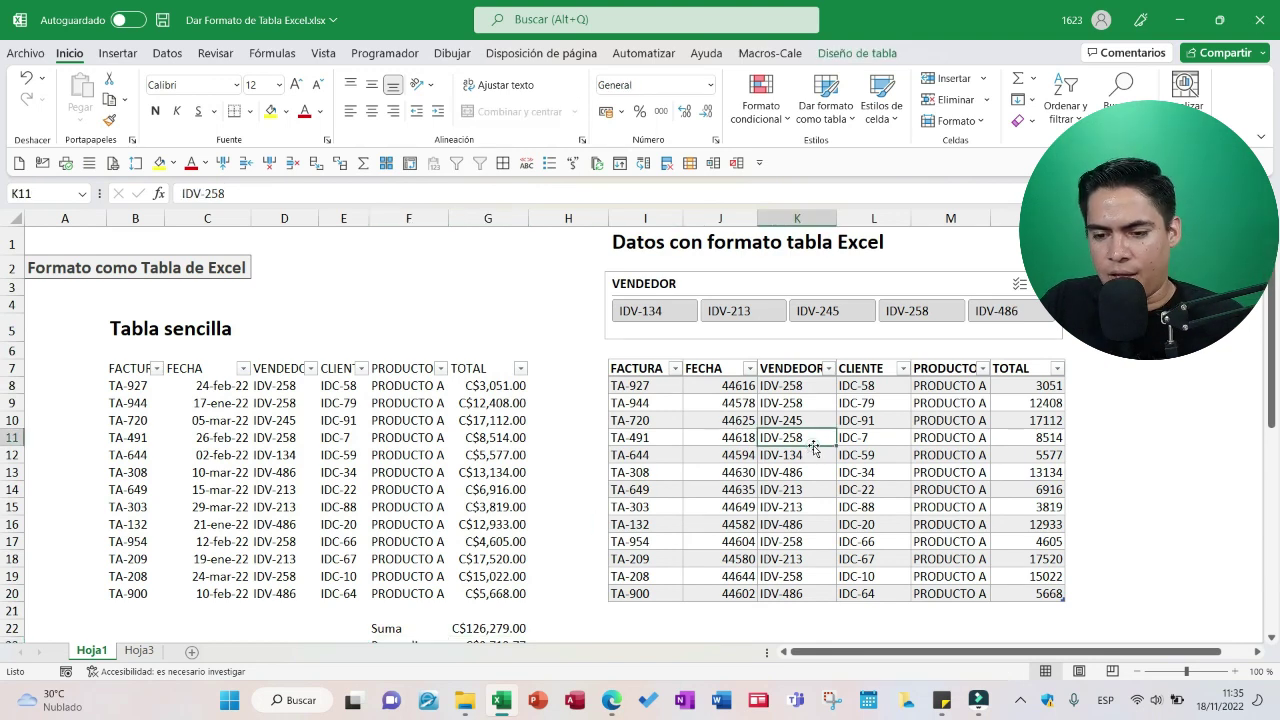
pyautogui.click(878, 54)
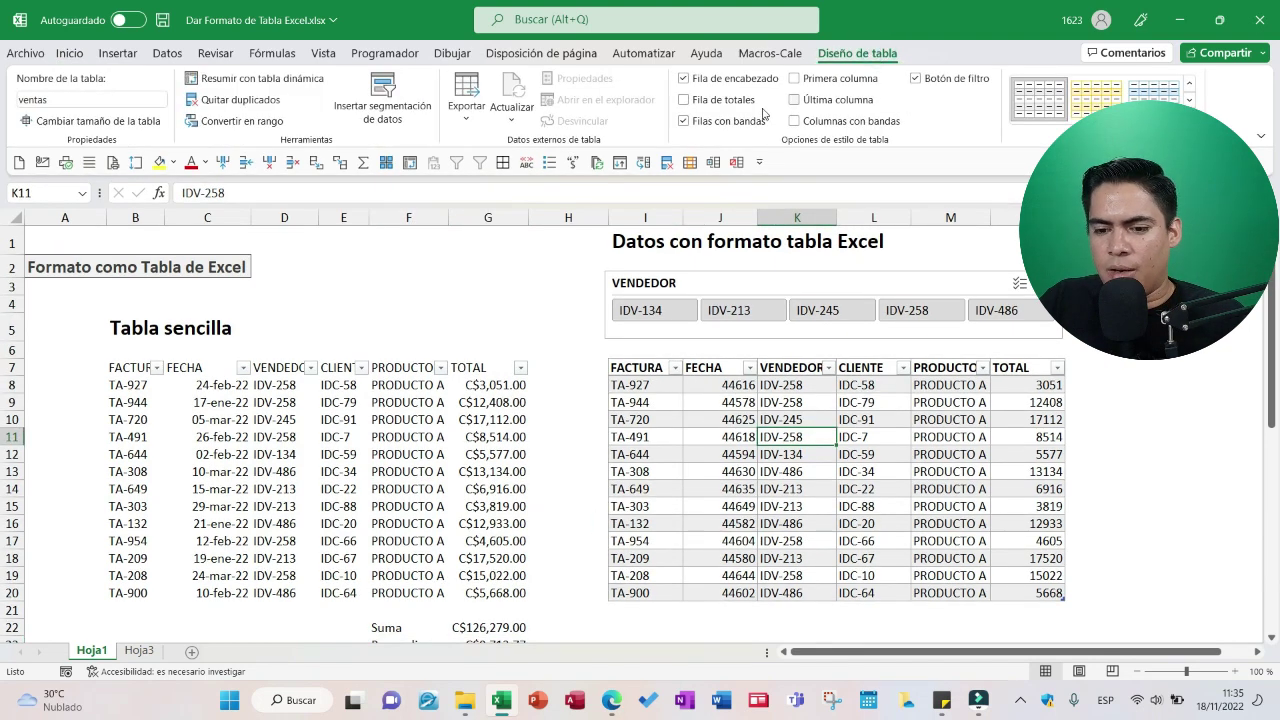
pyautogui.click(706, 103)
pyautogui.click(645, 611)
pyautogui.moveTo(645, 611); pyautogui.dragTo(1050, 611)
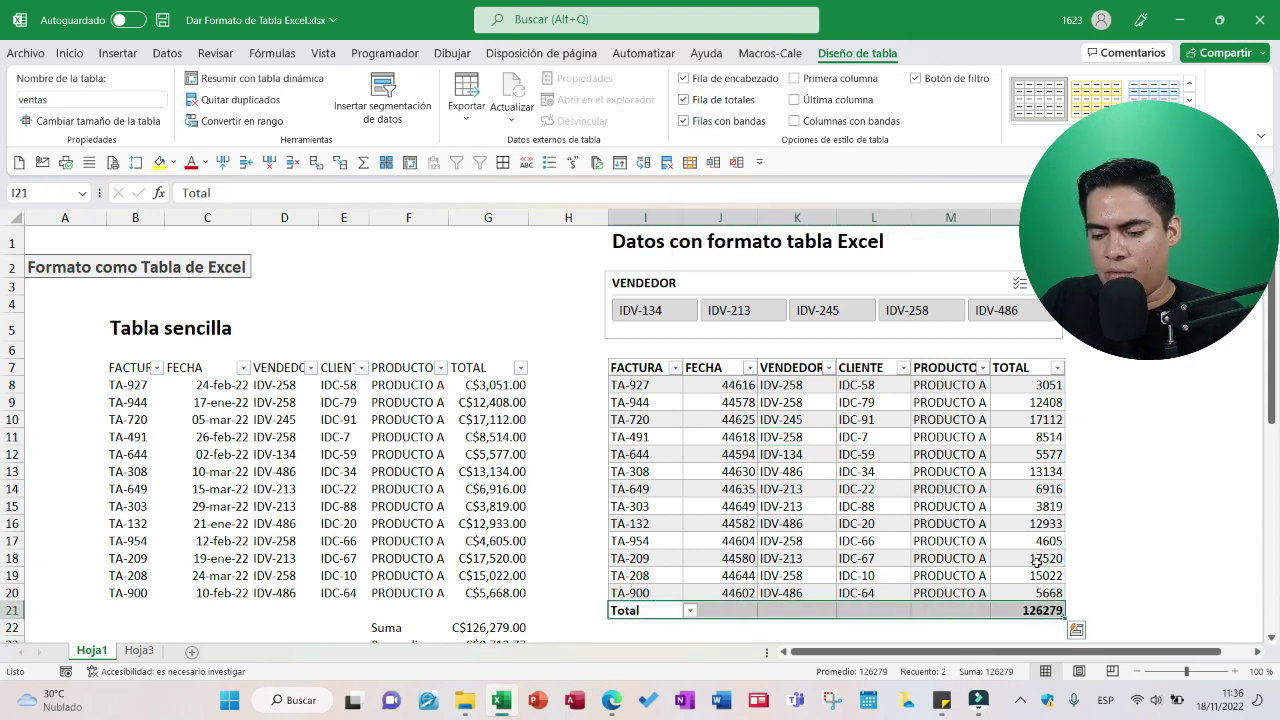
pyautogui.click(1037, 561)
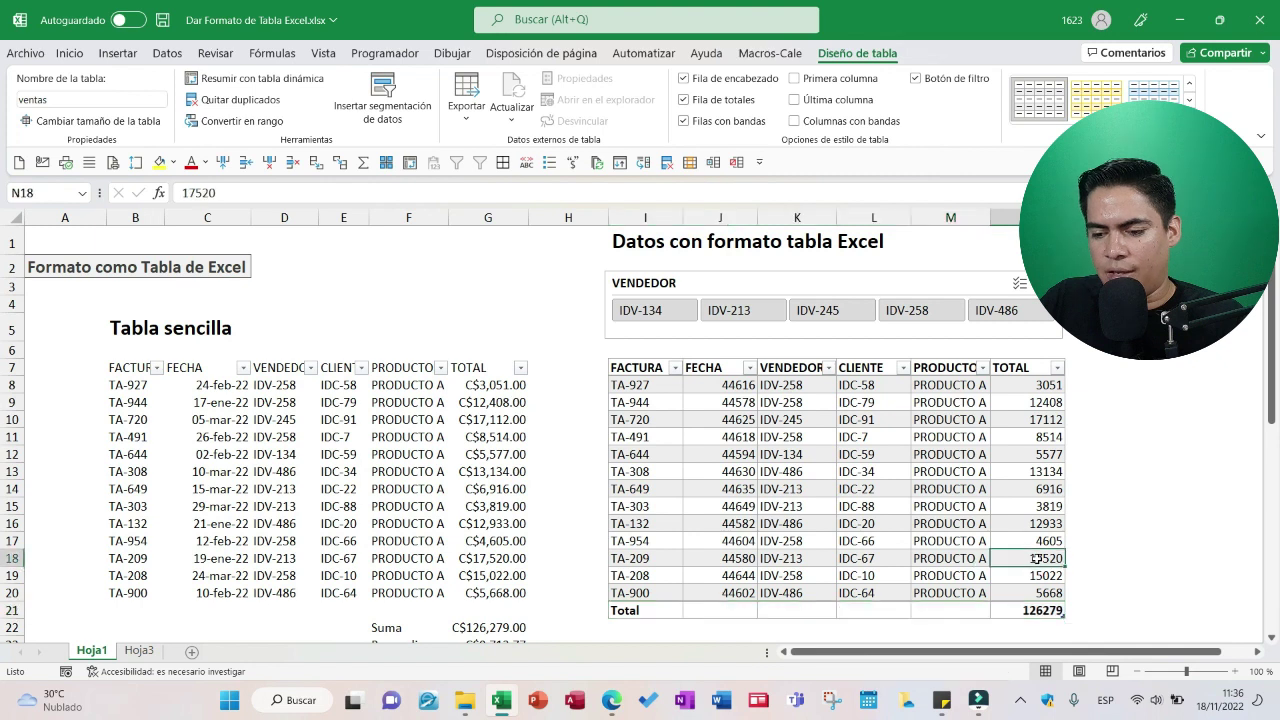
# Step: Try Promedio as the TOTAL column's summary function in the formatted table's total row and undo it
pyautogui.click(1045, 611)
pyautogui.click(1072, 611)
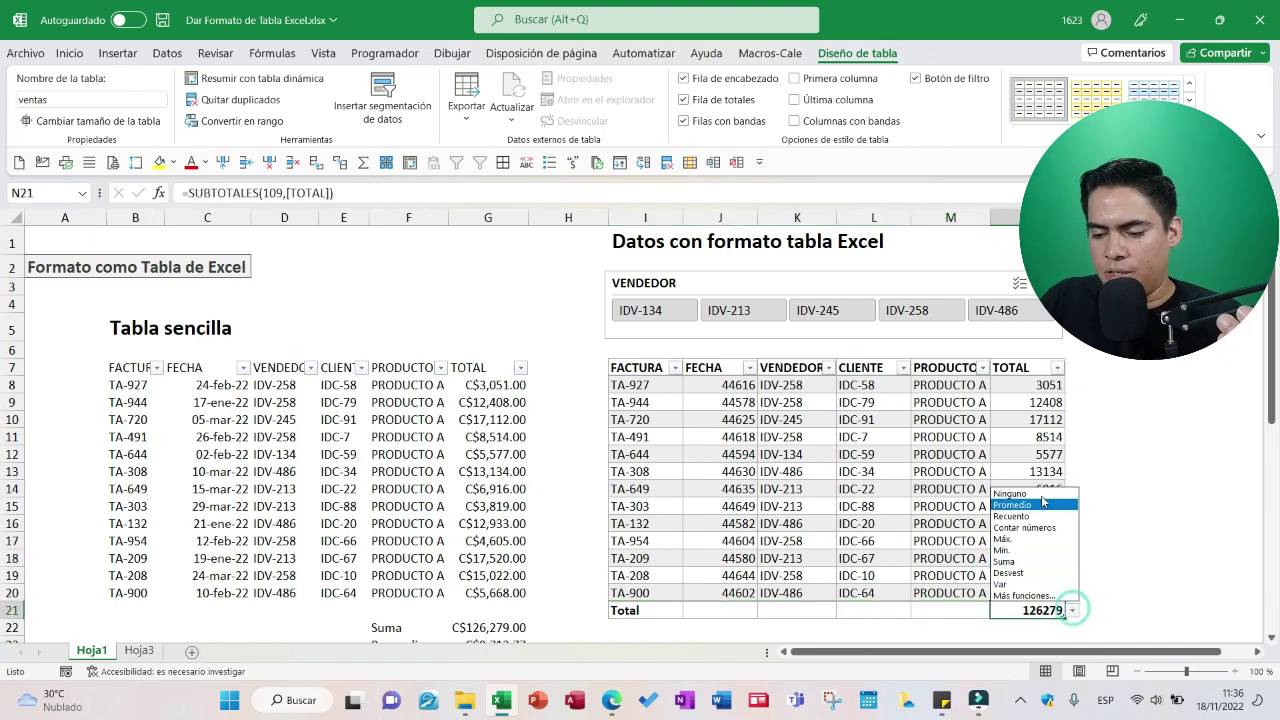
pyautogui.click(1048, 562)
pyautogui.click(1074, 611)
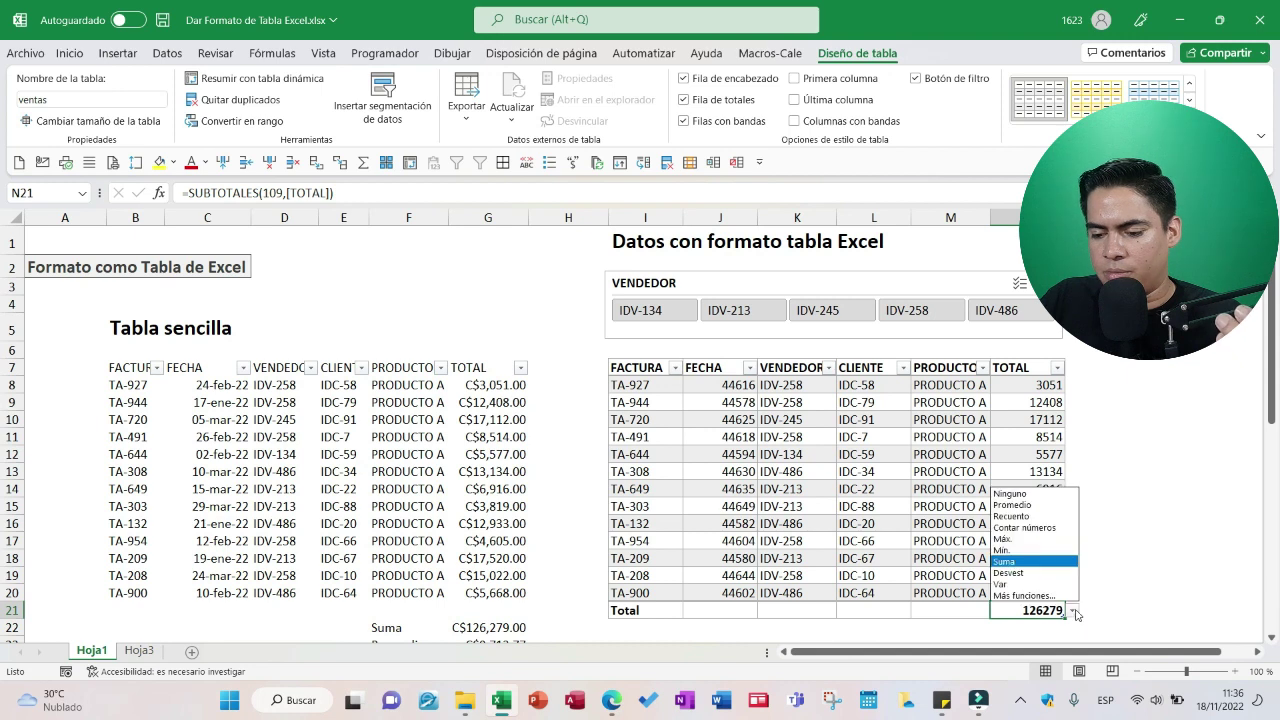
pyautogui.click(1051, 505)
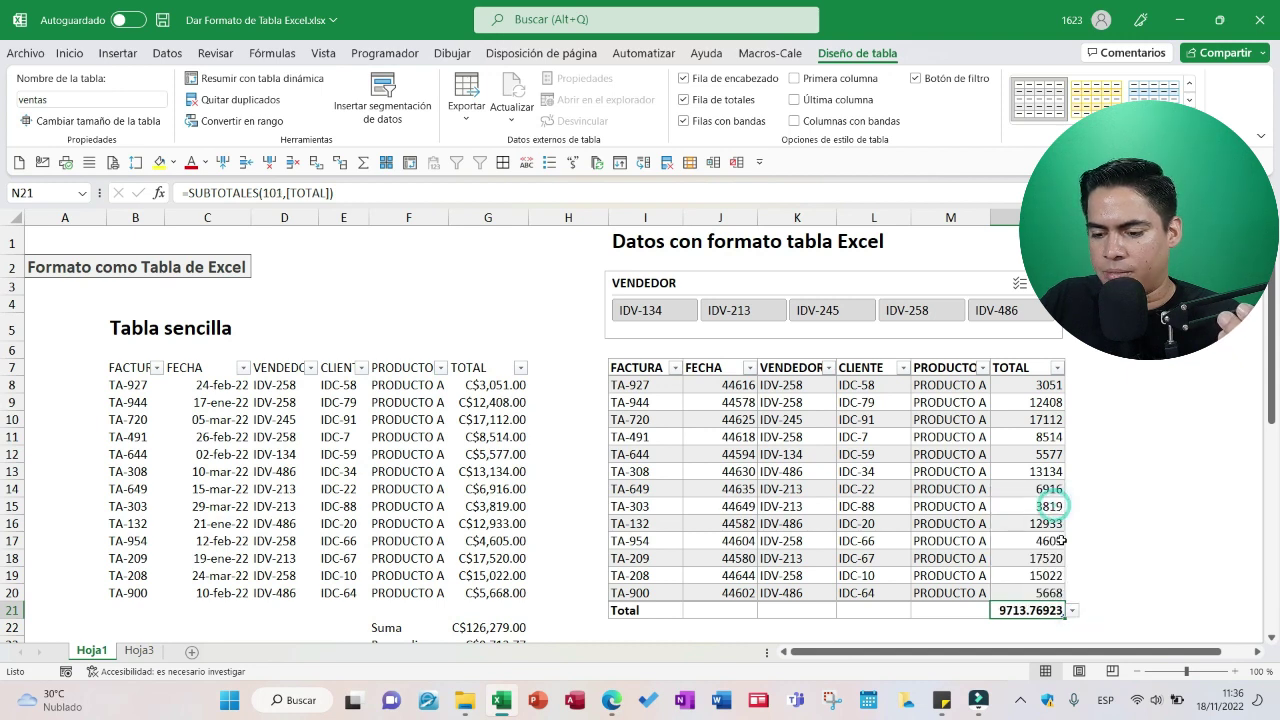
pyautogui.hotkey('ctrl', 'z')
# Step: Review the summary functions offered in the total row for CLIENTE and VENDEDOR, choosing Ninguno for VENDEDOR
pyautogui.click(880, 610)
pyautogui.click(917, 611)
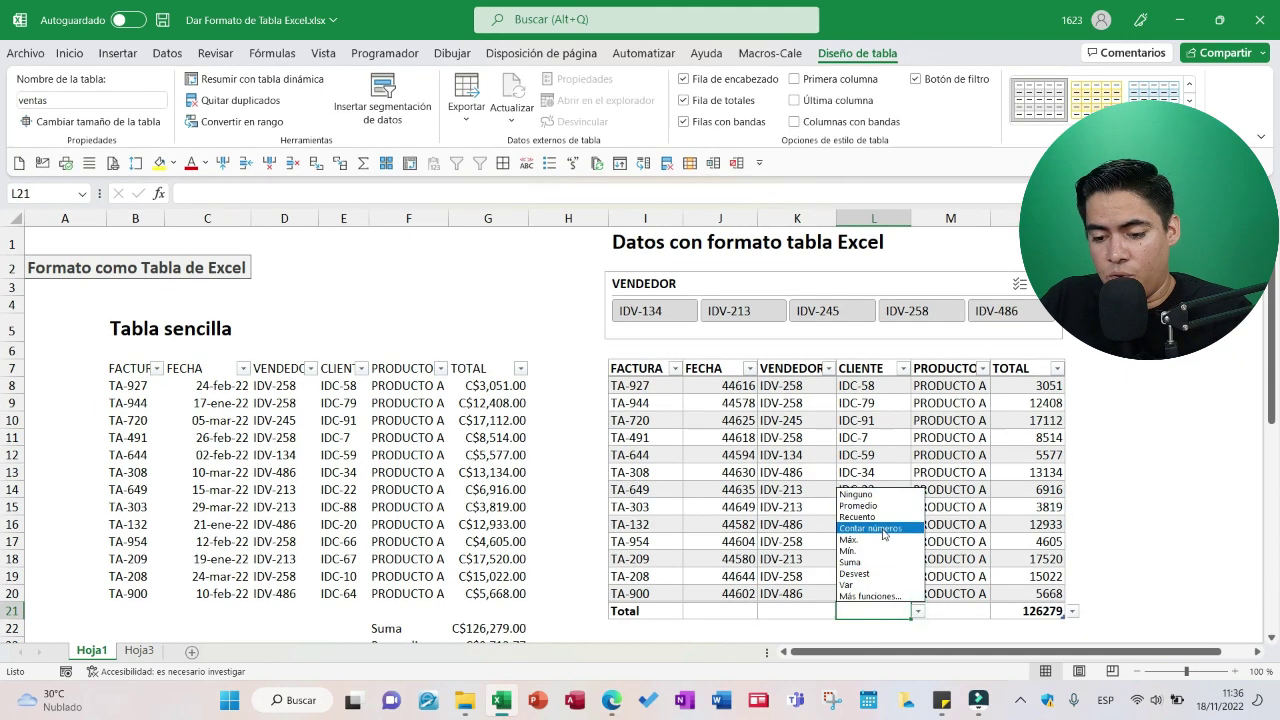
pyautogui.click(808, 611)
pyautogui.click(810, 611)
pyautogui.click(843, 611)
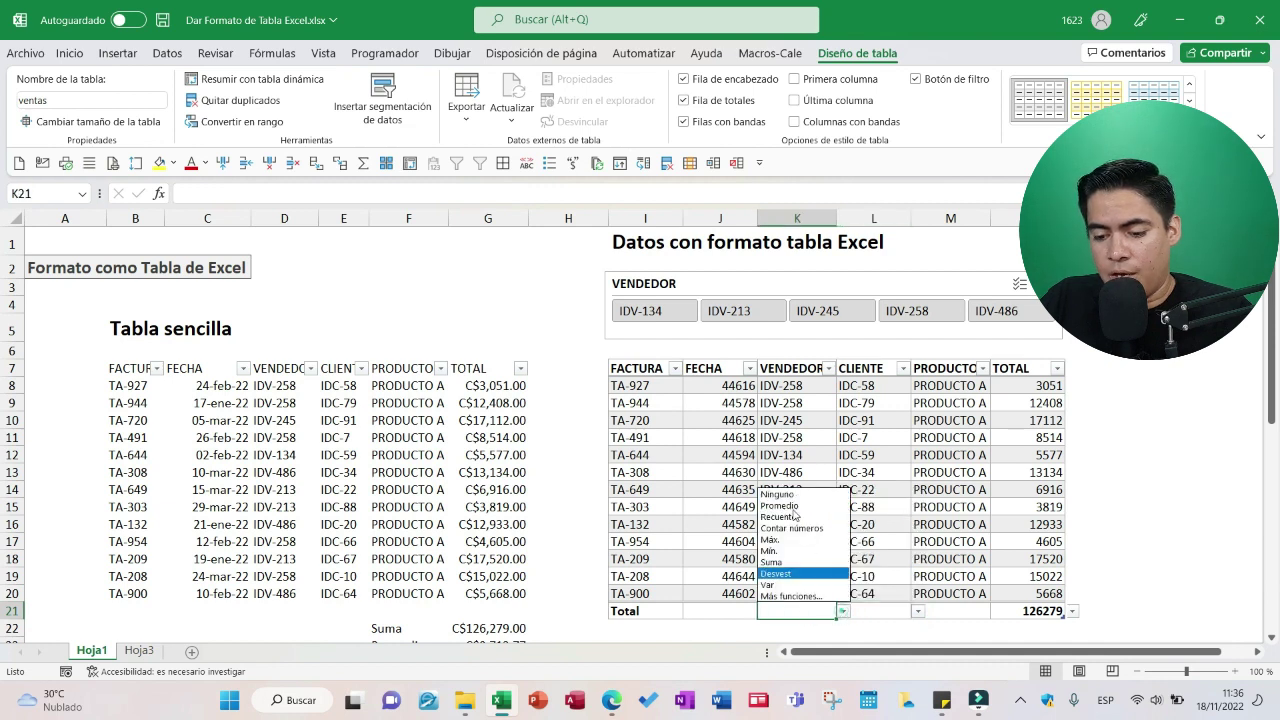
pyautogui.click(777, 494)
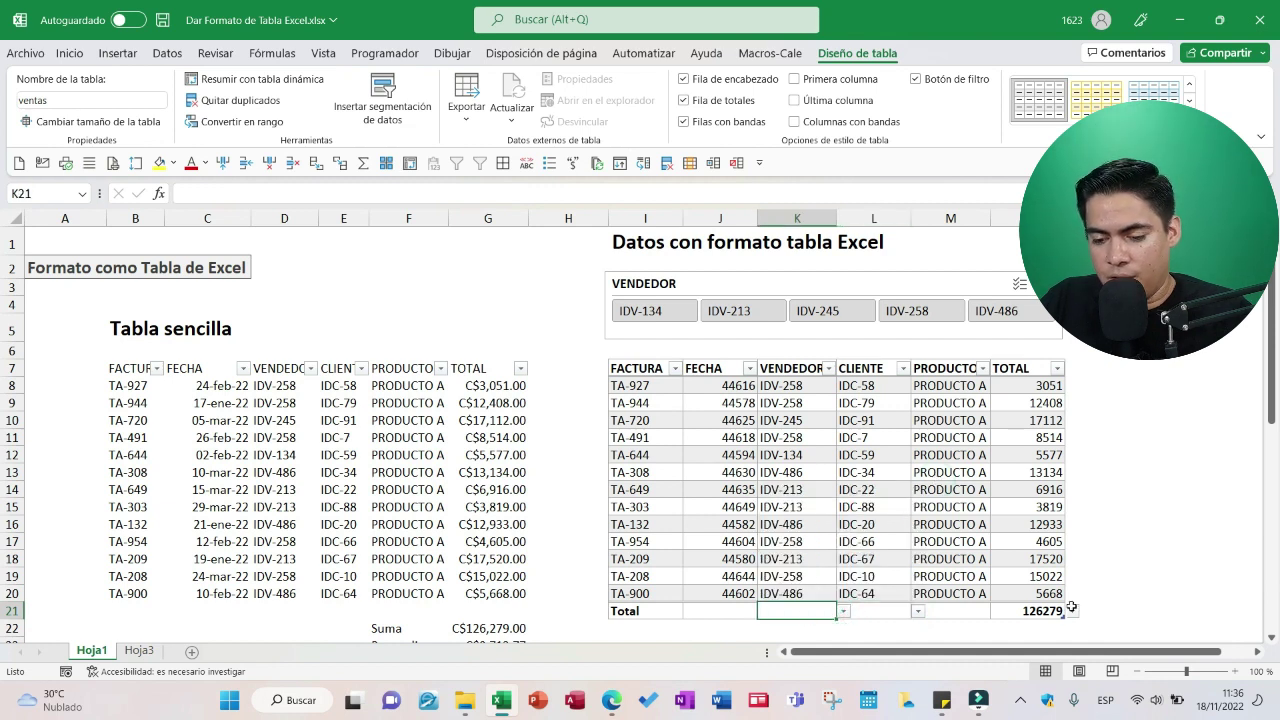
# Step: Choose Suma as the TOTAL column's summary in the total row and select the column's amounts
pyautogui.click(1075, 609)
pyautogui.click(1050, 610)
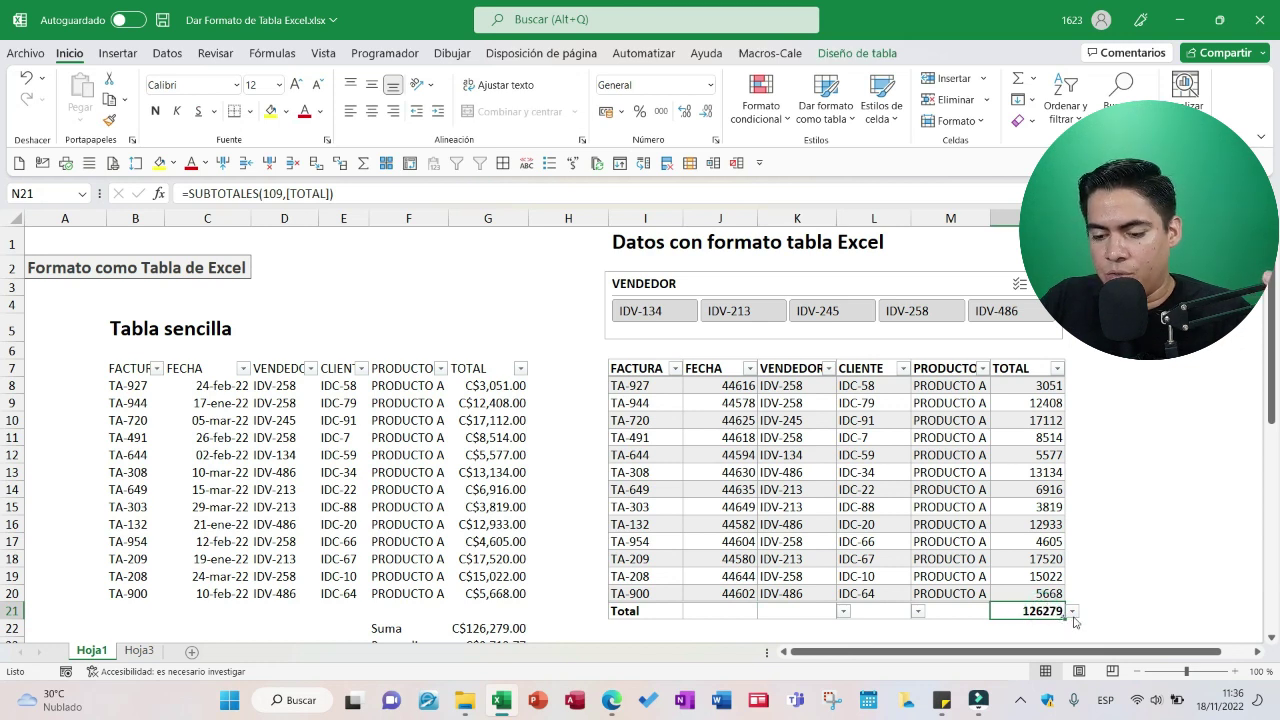
pyautogui.click(1072, 611)
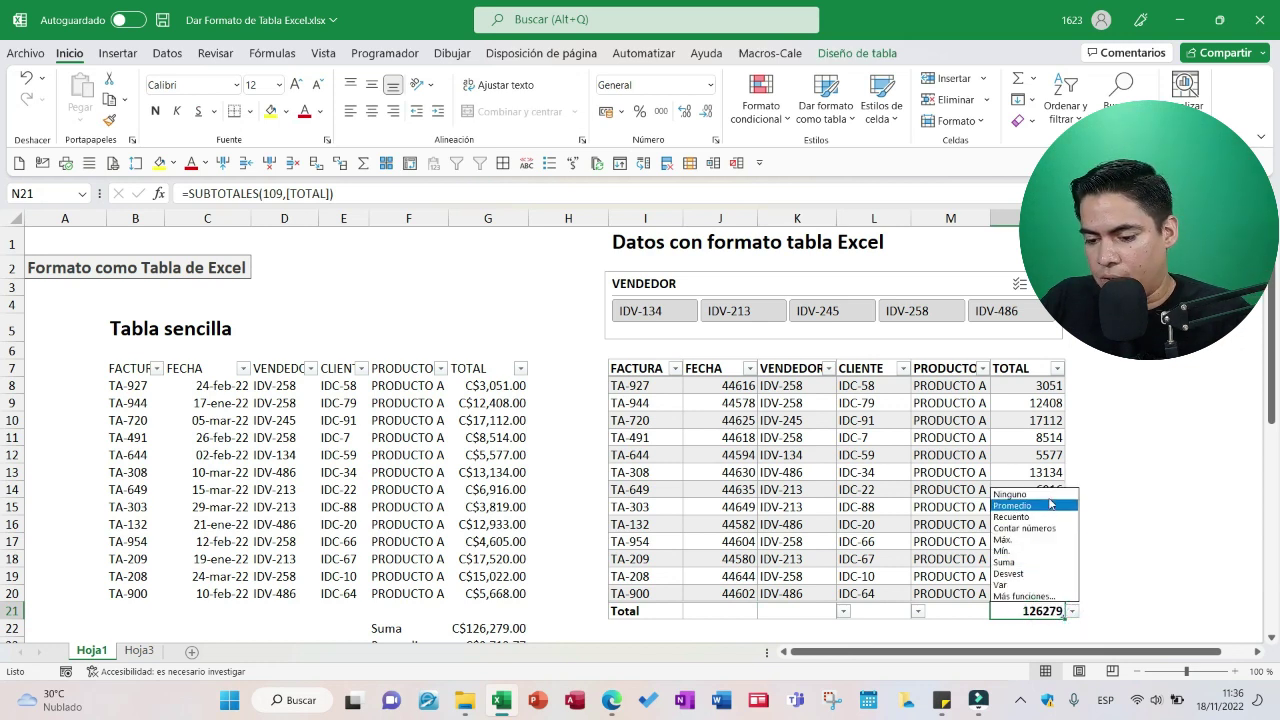
pyautogui.click(1030, 563)
pyautogui.moveTo(1035, 388); pyautogui.dragTo(1042, 602)
pyautogui.click(1035, 472)
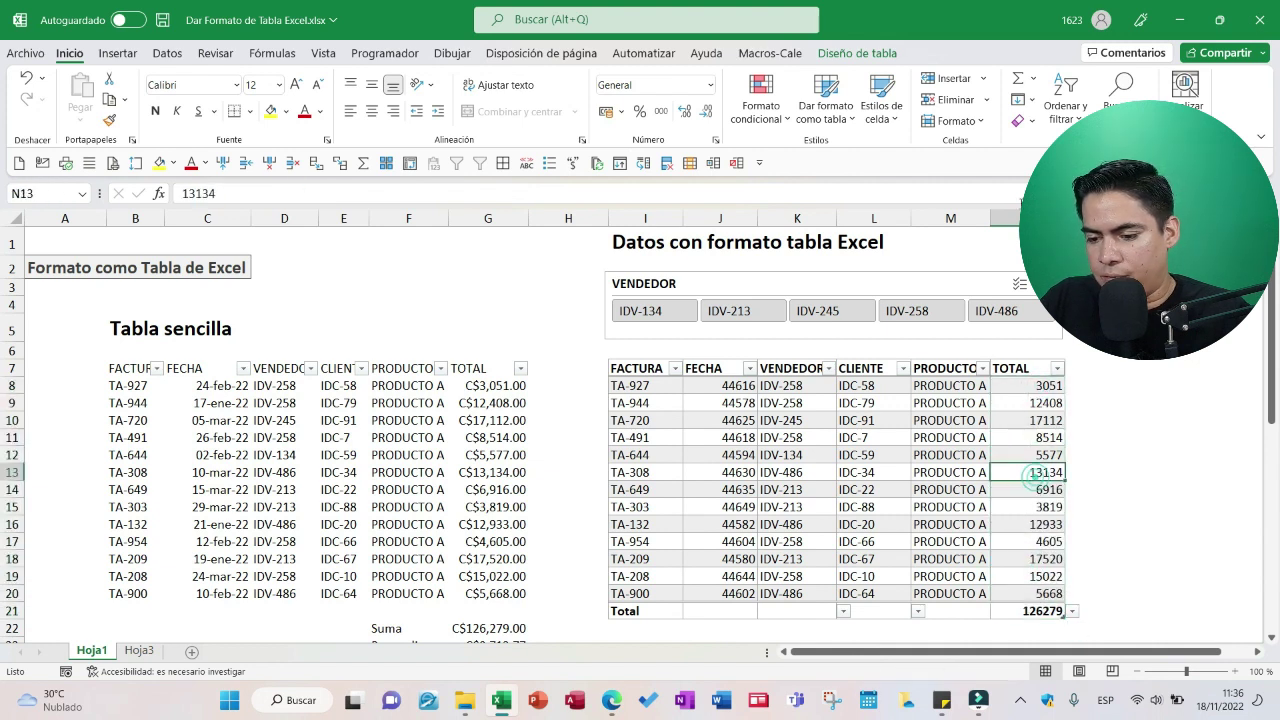
# Step: Filter the formatted table by vendor IDV-486 with the slicer and select the filtered TOTAL amounts
pyautogui.click(1016, 311)
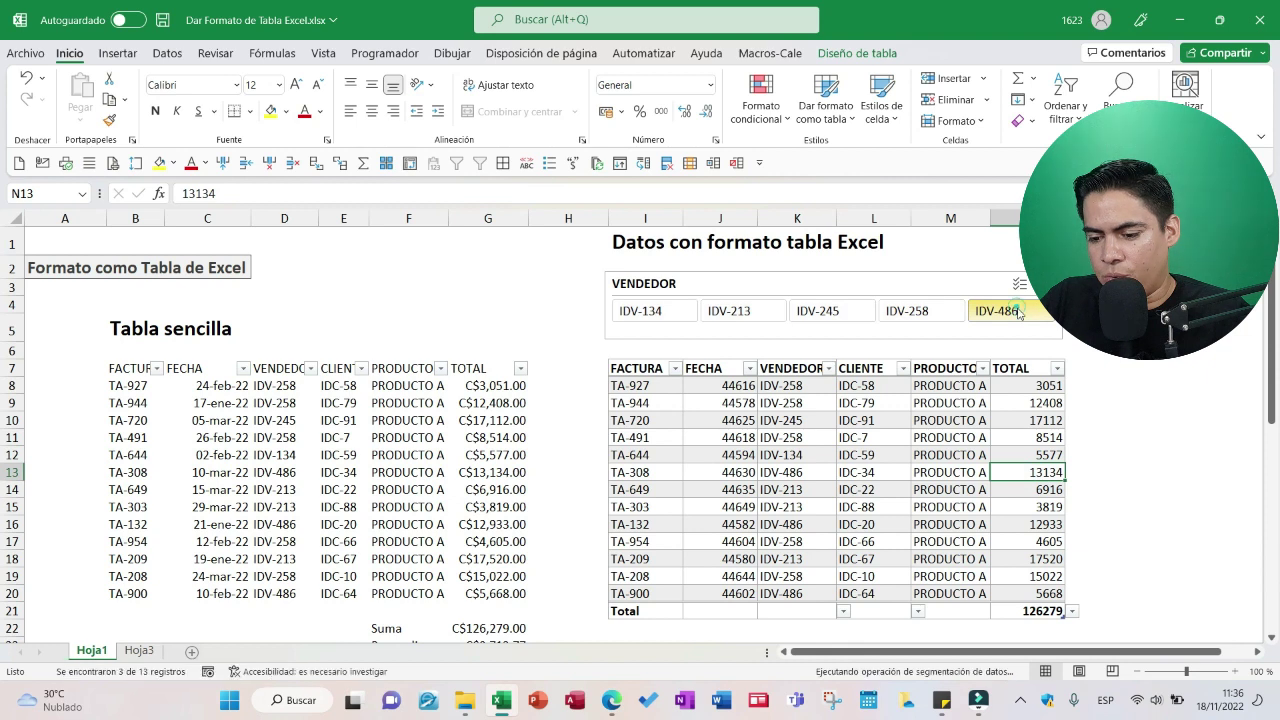
pyautogui.moveTo(1042, 383); pyautogui.dragTo(1042, 421)
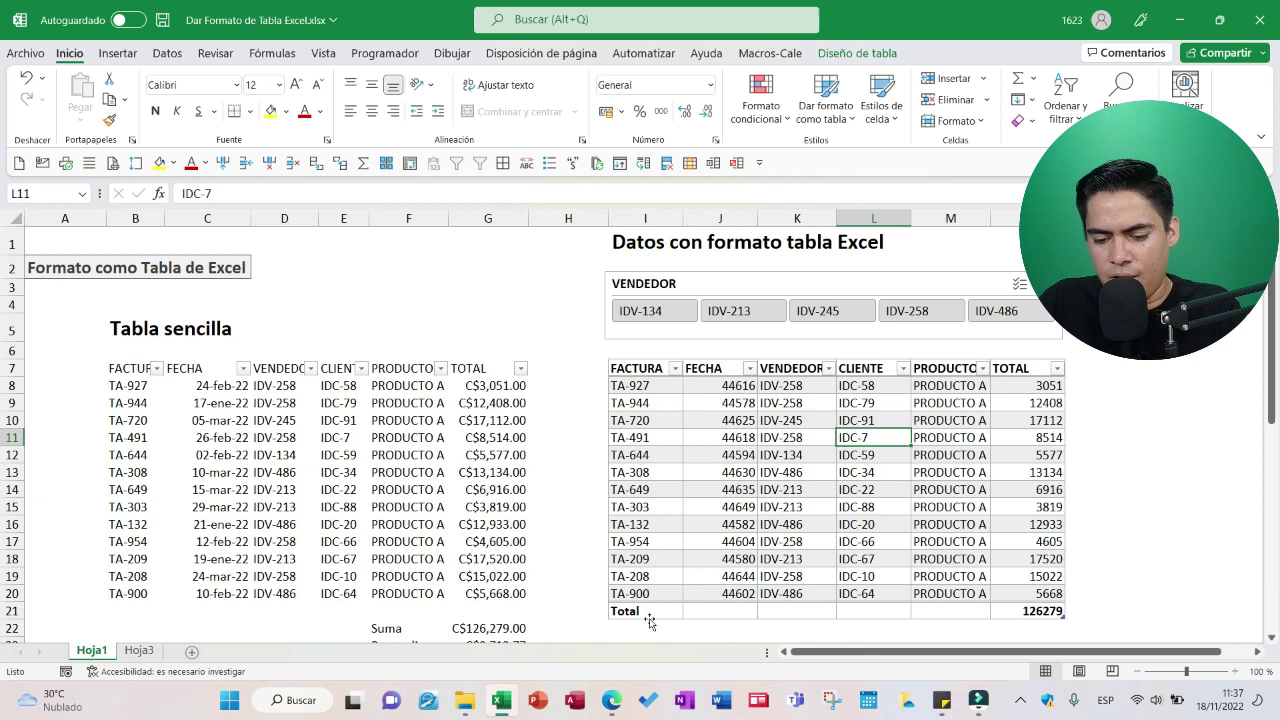
pyautogui.click(652, 609)
pyautogui.click(831, 577)
pyautogui.moveTo(638, 608); pyautogui.dragTo(1010, 640)
pyautogui.click(962, 461)
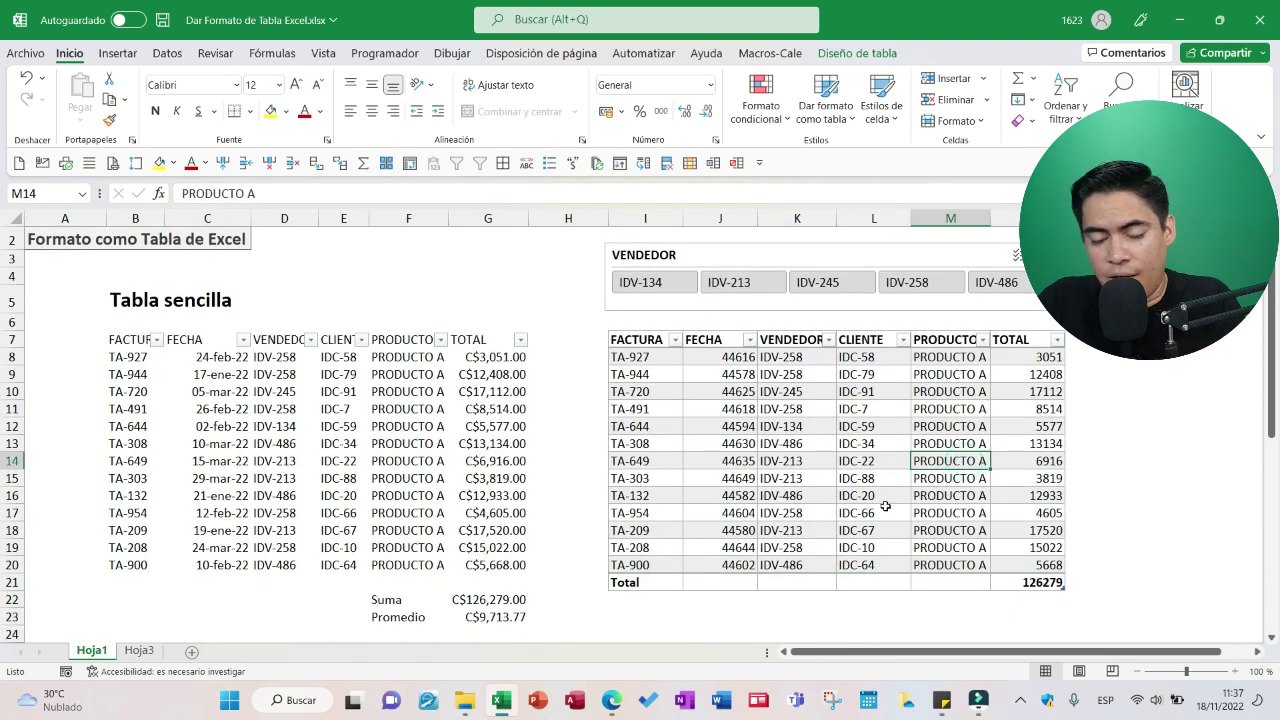
pyautogui.click(885, 508)
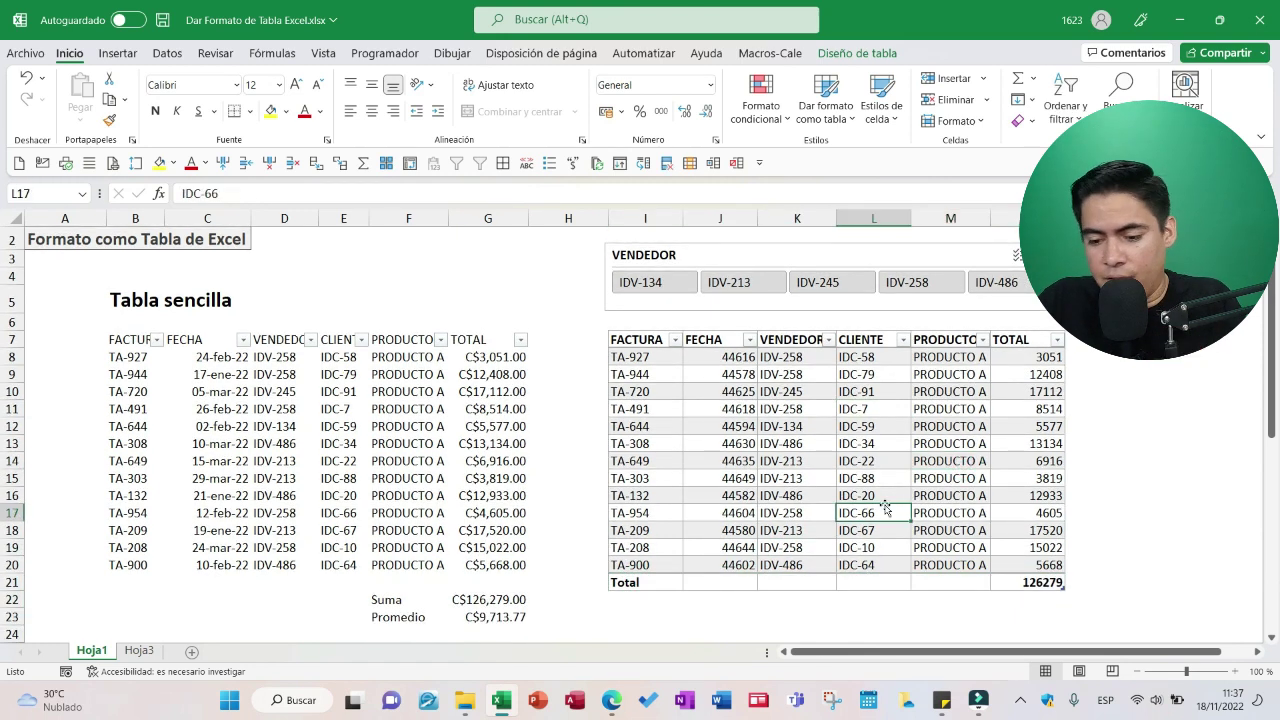
# Step: Turn off the total row of the formatted table
pyautogui.click(657, 582)
pyautogui.click(857, 53)
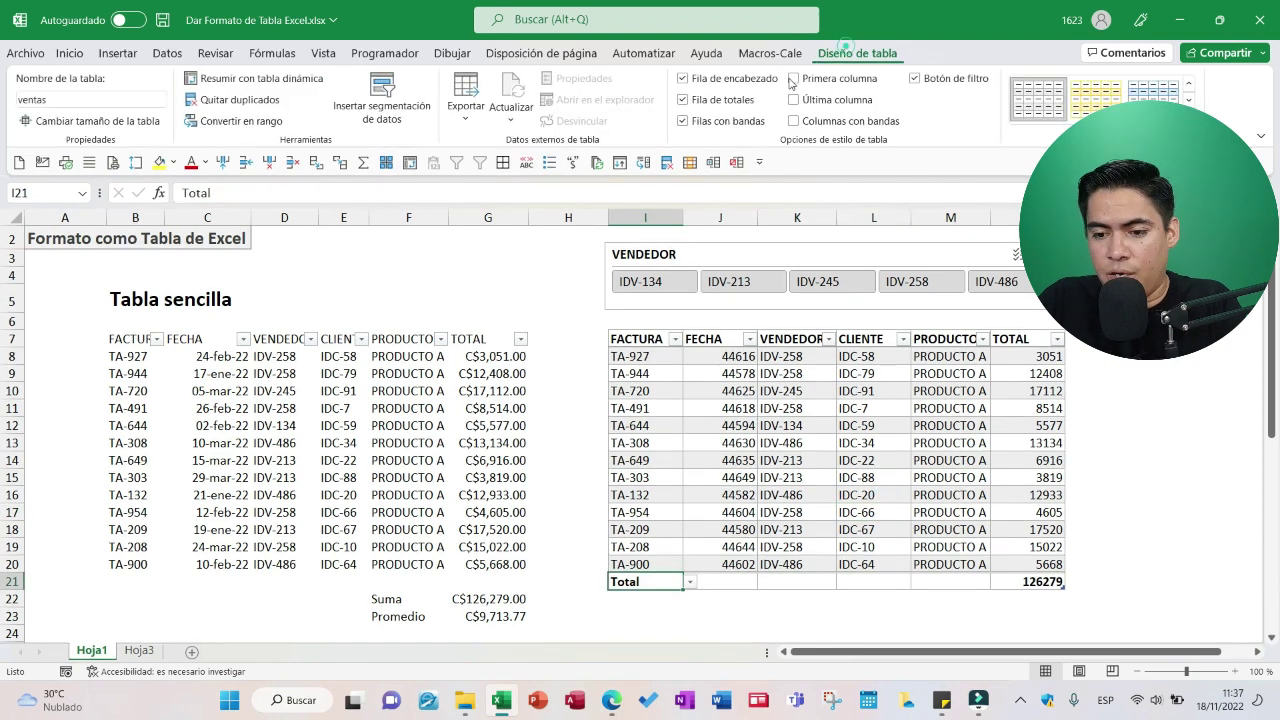
pyautogui.click(712, 97)
pyautogui.press('Down')
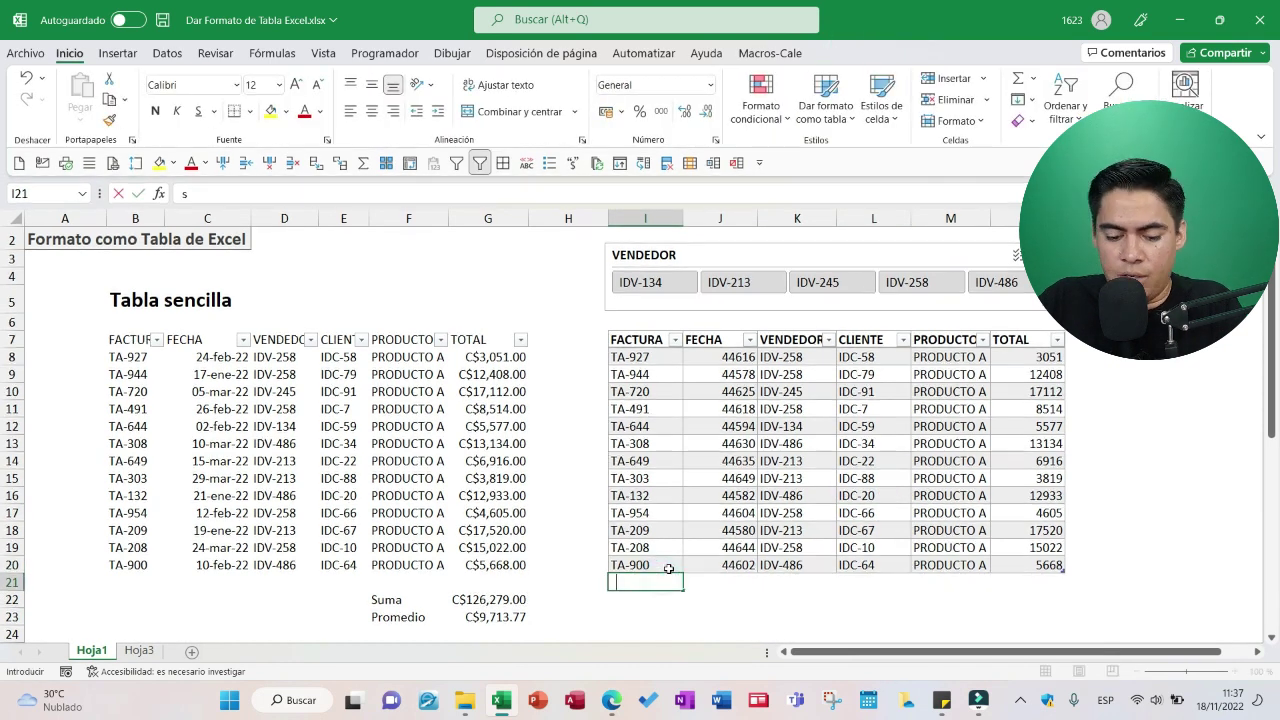
# Step: Enter sdfsdf in the FACTURA column on four new rows directly beneath the formatted table, cells I21 to I24
pyautogui.write('sdfsdf')
pyautogui.press('Return')
pyautogui.write('sdfsdf')
pyautogui.press('Return')
pyautogui.write('sdfsdf')
pyautogui.press('Return')
pyautogui.write('sdfsdf')
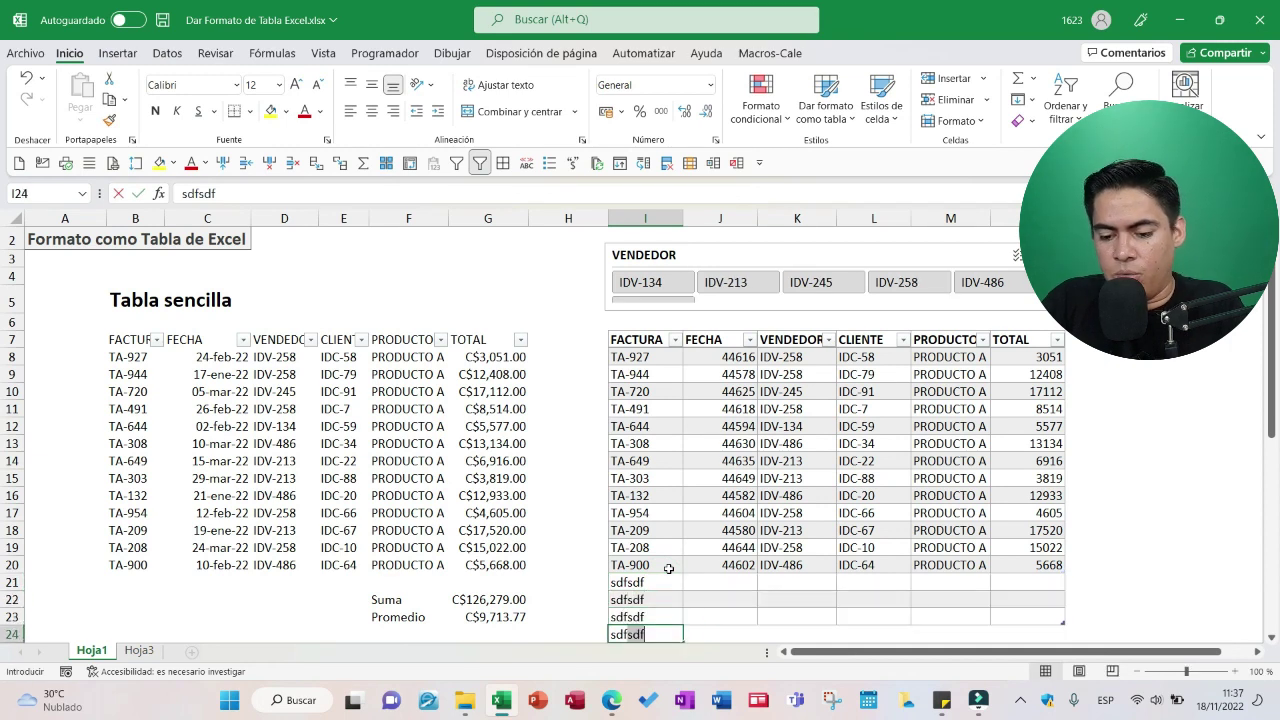
pyautogui.press('Return')
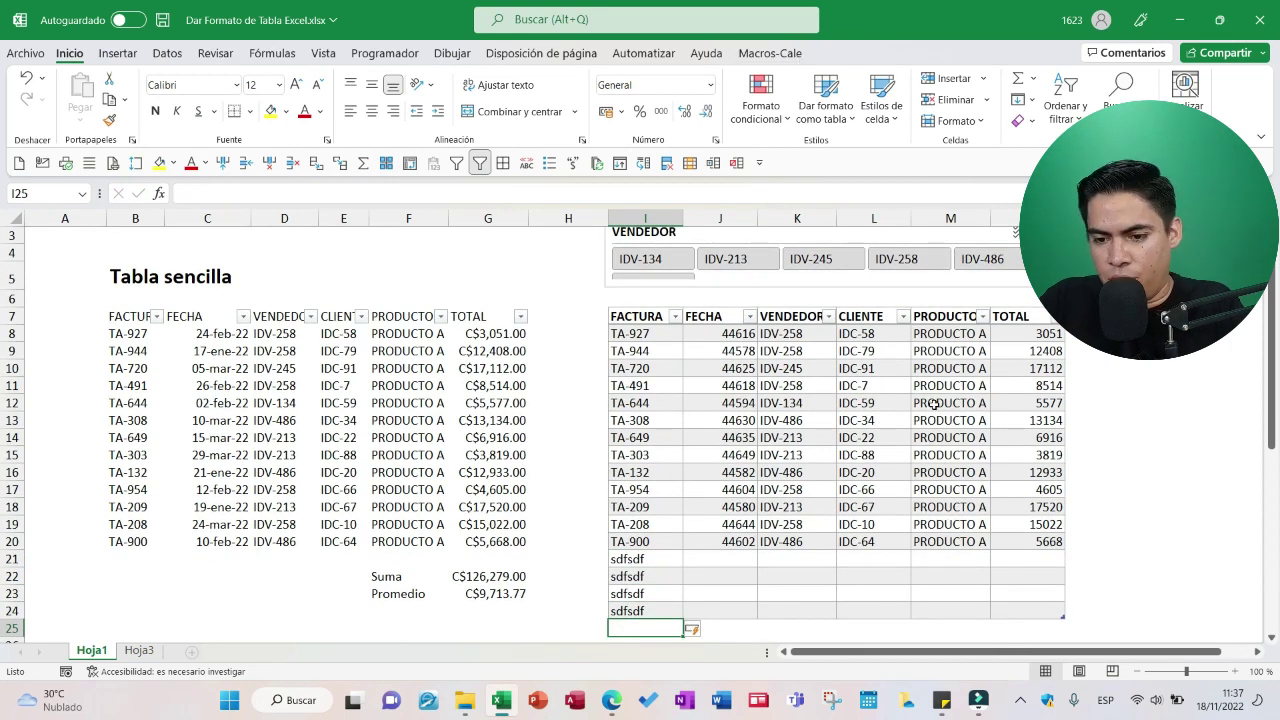
# Step: Turn the formatted table's total row back on beneath the added sdfsdf rows
pyautogui.click(932, 403)
pyautogui.click(857, 53)
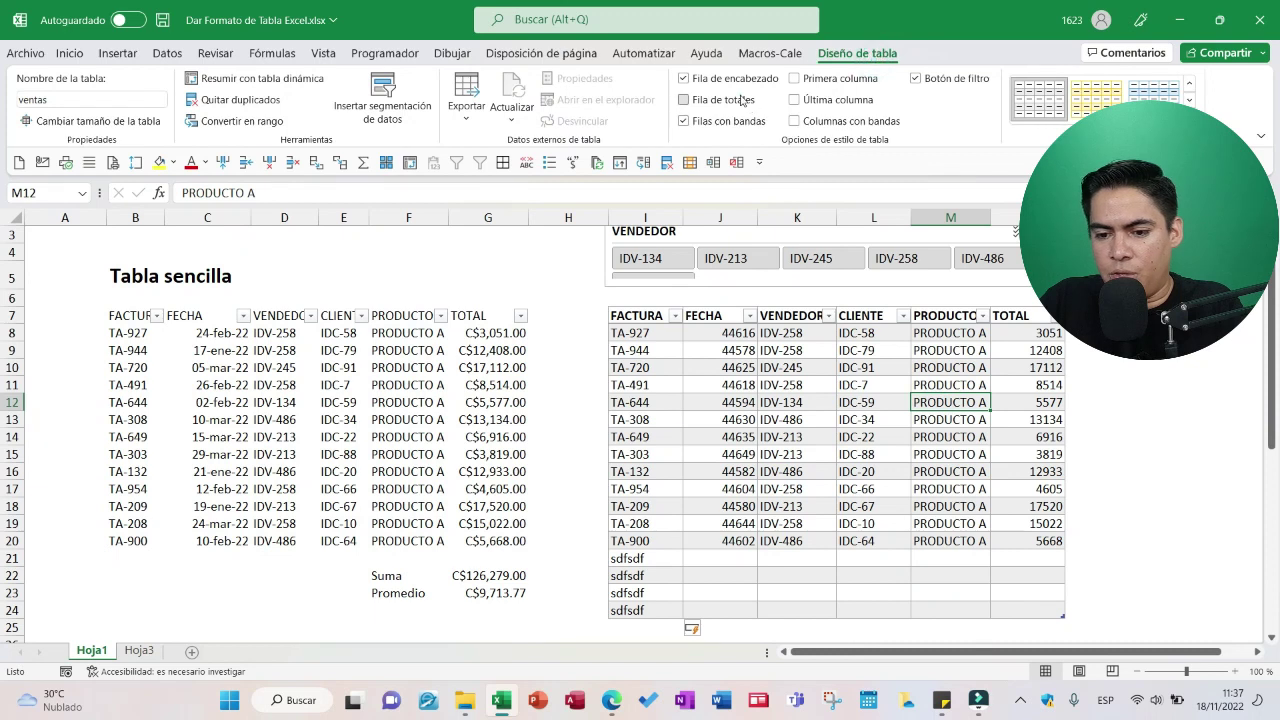
pyautogui.click(740, 100)
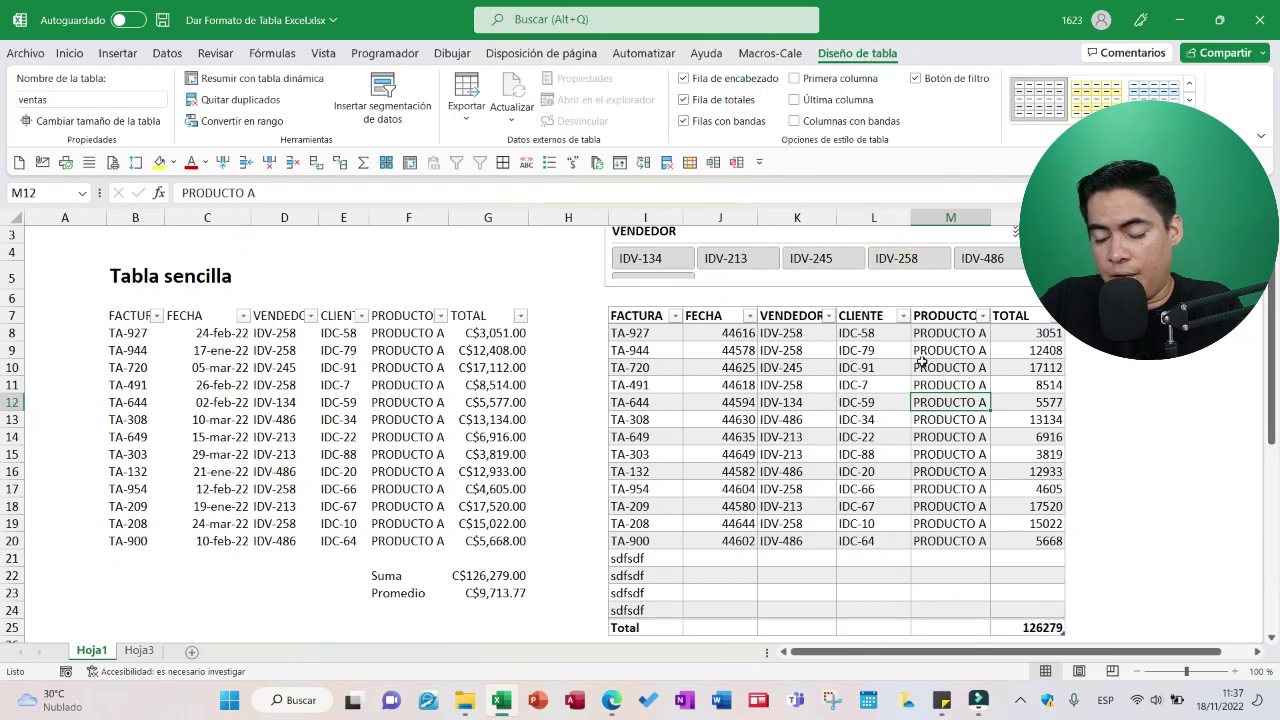
pyautogui.scroll(-1, 922, 362)
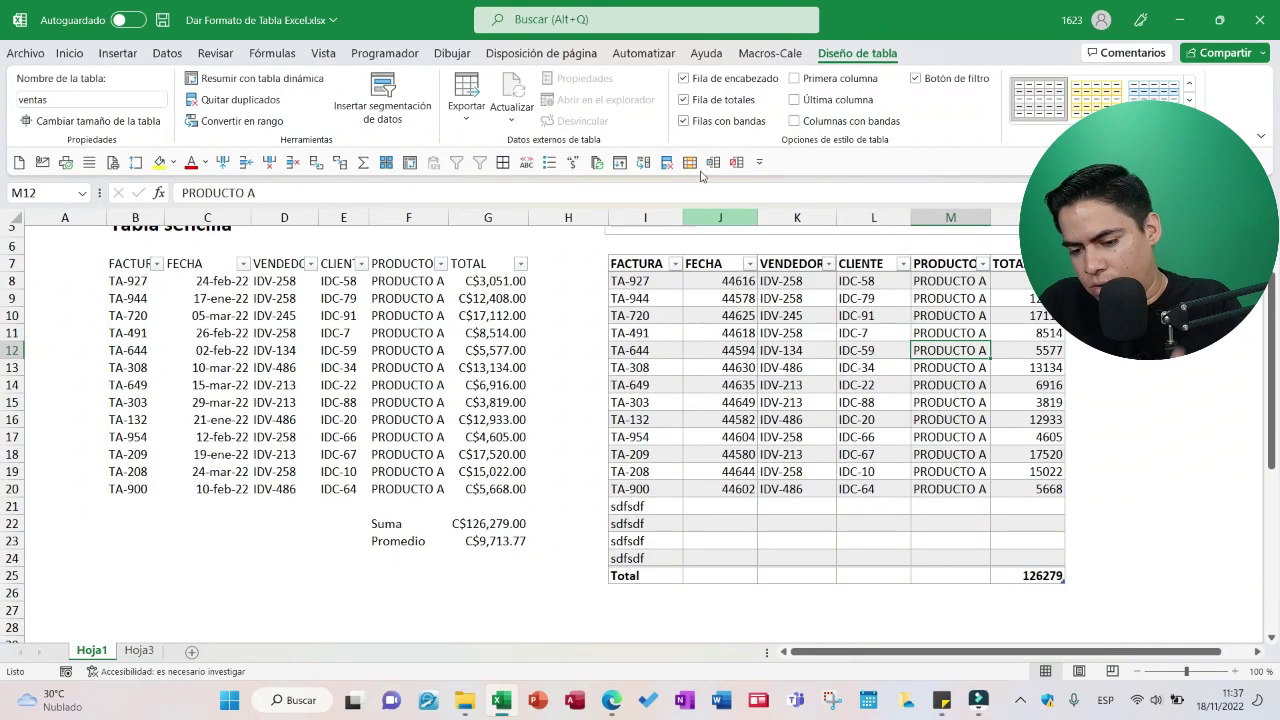
pyautogui.click(684, 100)
pyautogui.click(684, 100)
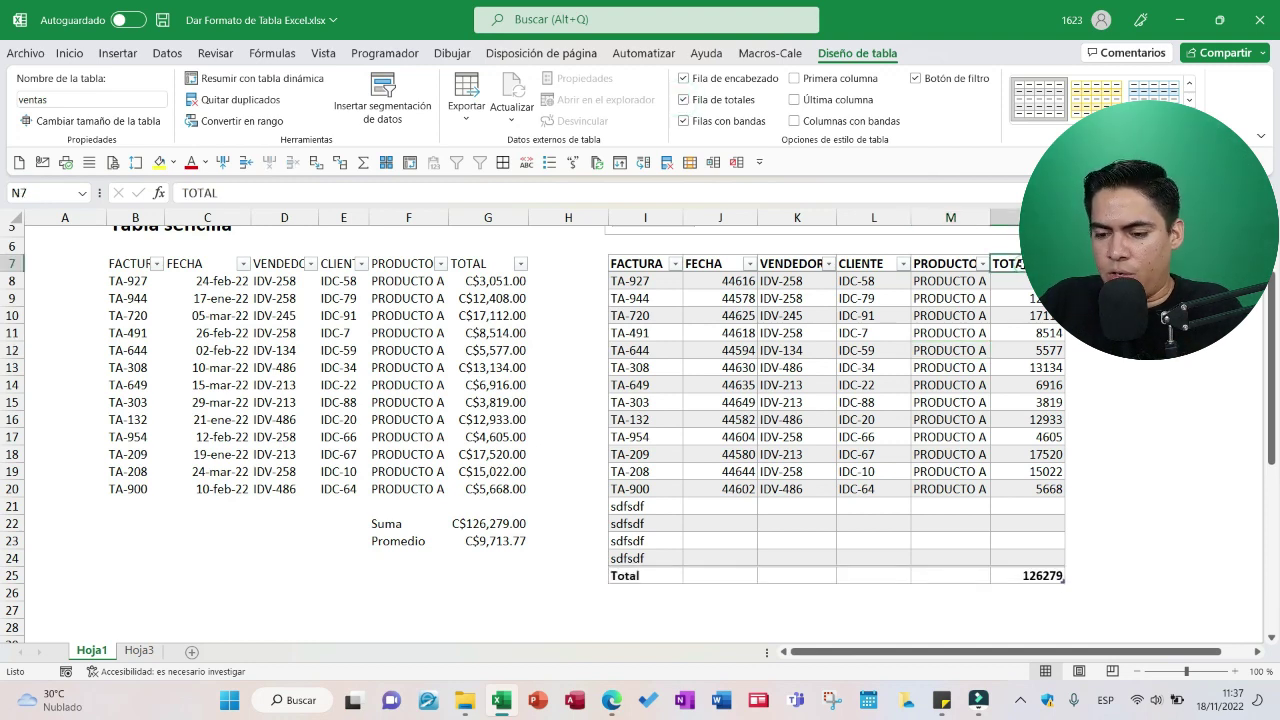
# Step: Add the column headers DESC 5% in O7 and DESC 10% in P7 beside TOTAL in the formatted table
pyautogui.click(1095, 264)
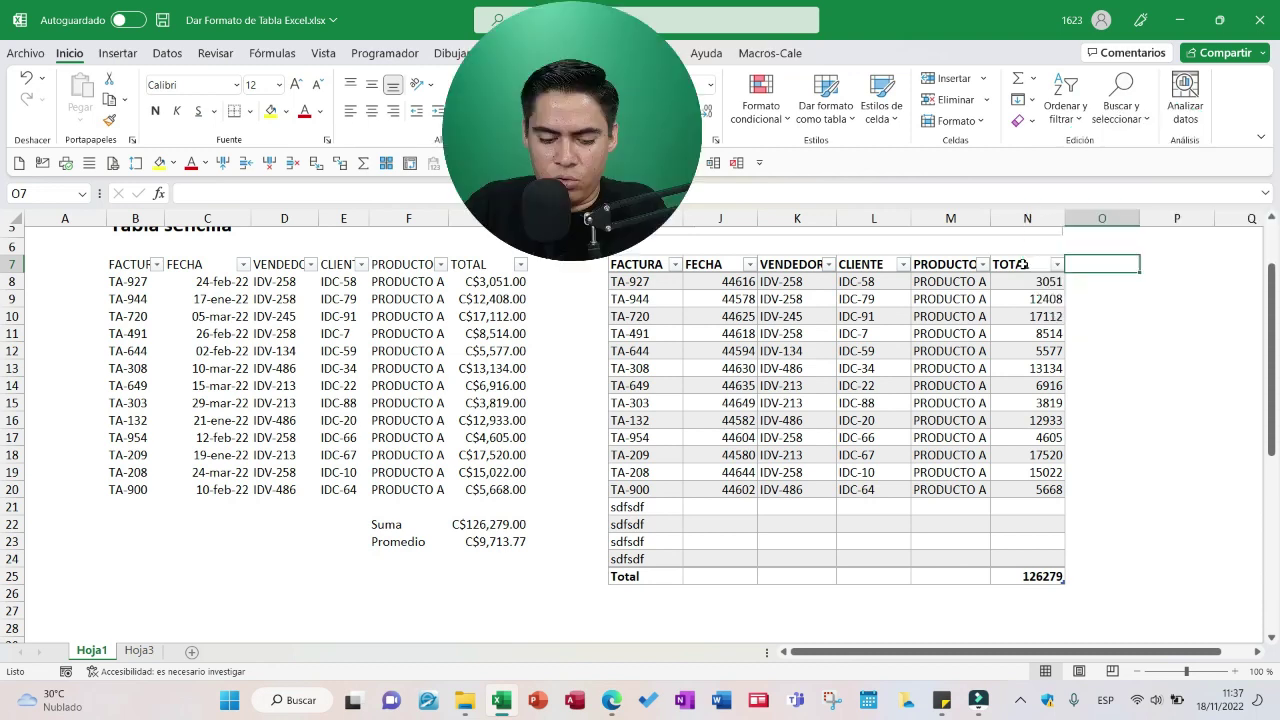
pyautogui.write('DESC')
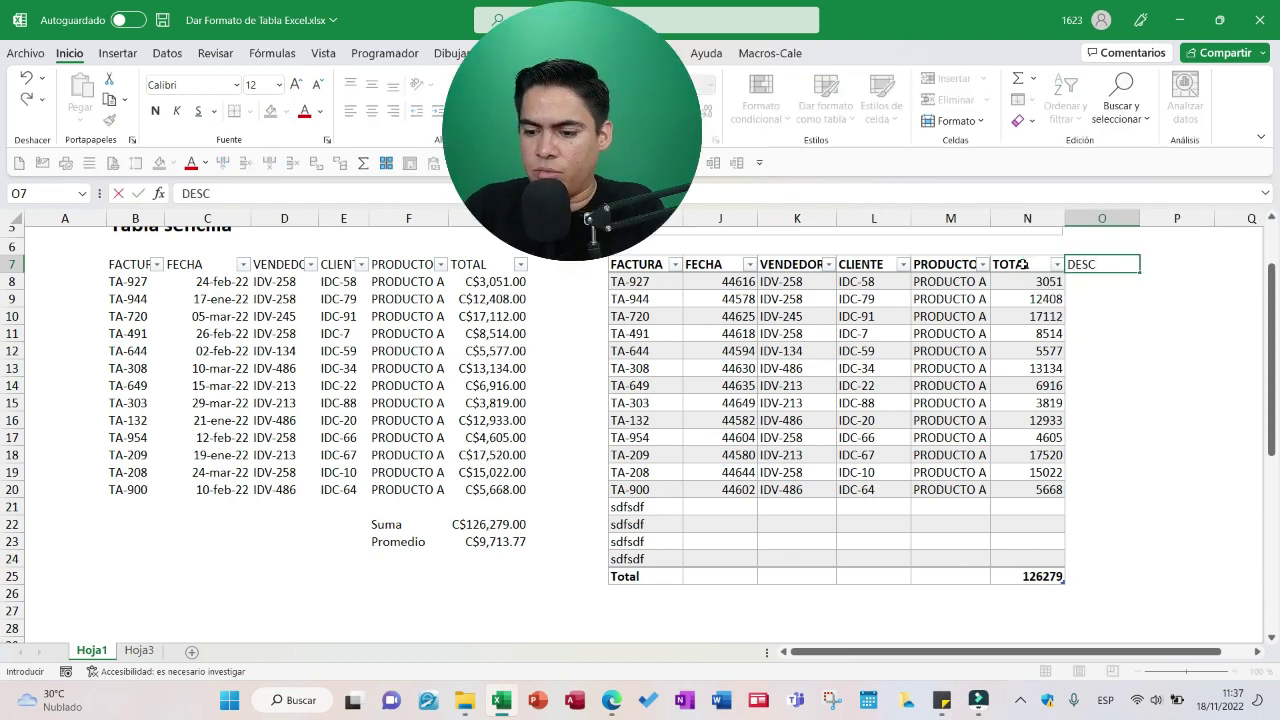
pyautogui.write(' 5%')
pyautogui.press('Return')
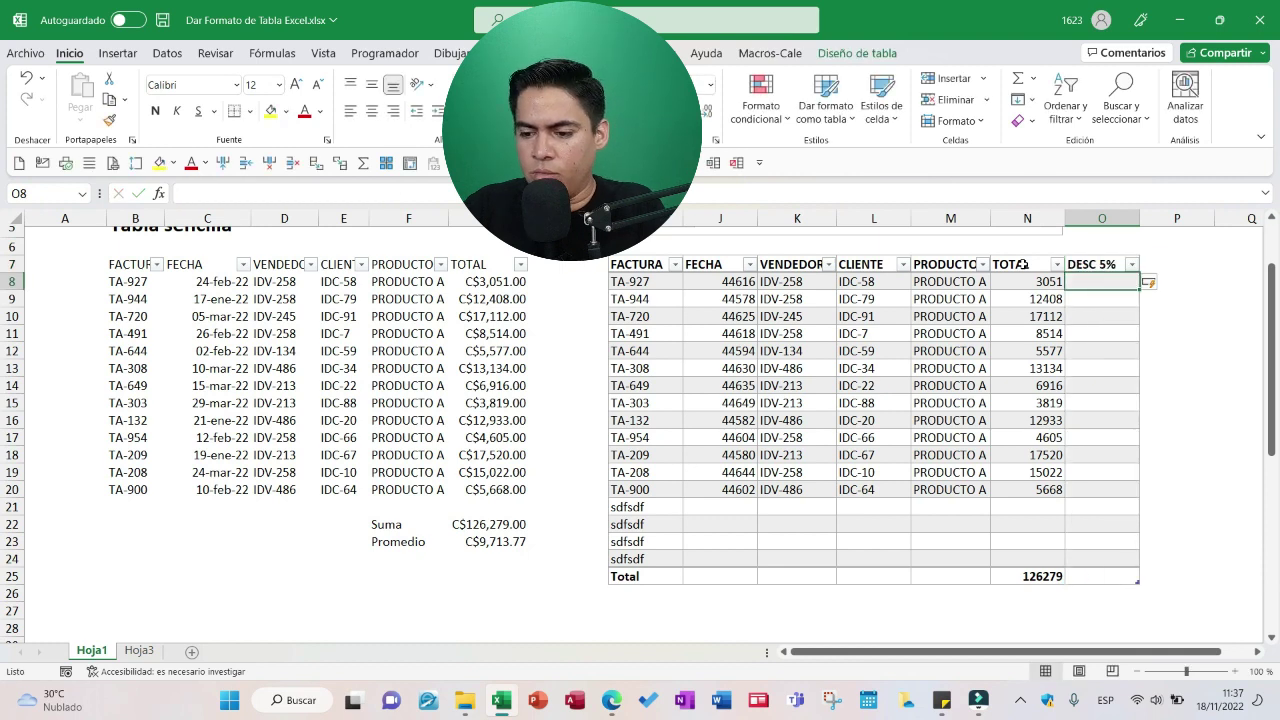
pyautogui.press('Up')
pyautogui.press('Right')
pyautogui.write('DES')
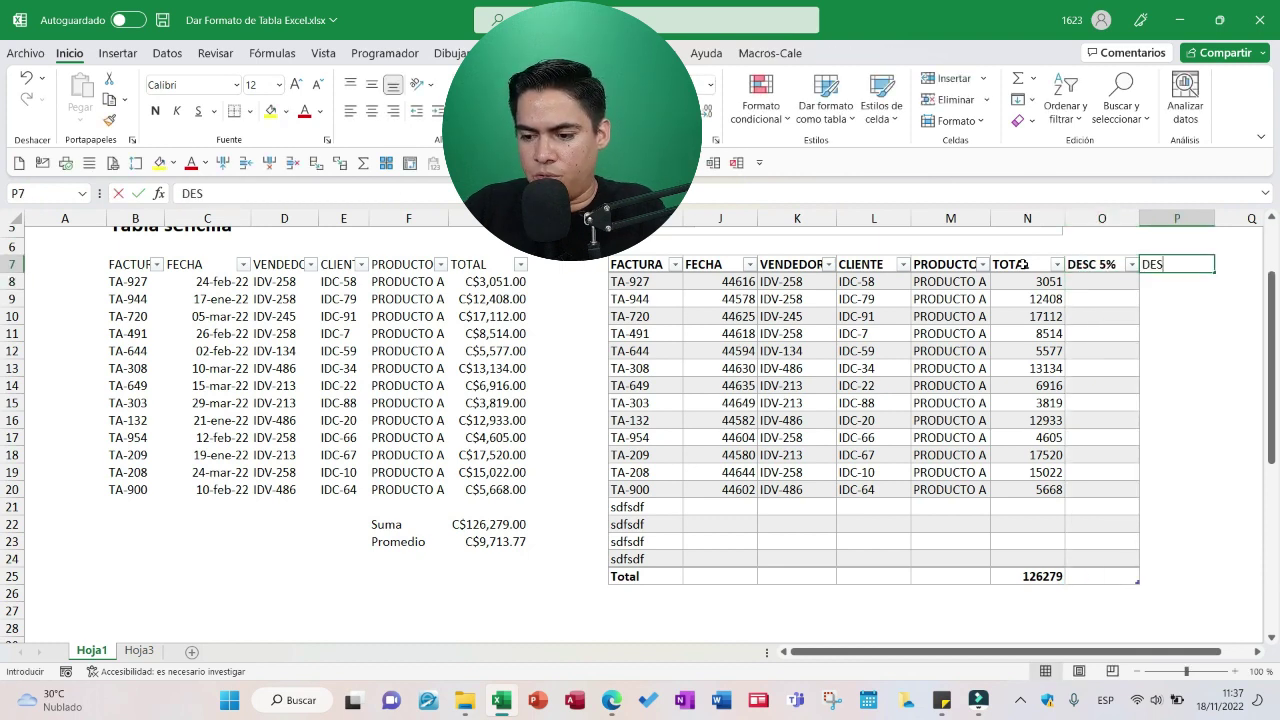
pyautogui.write('C 10%')
pyautogui.press('Return')
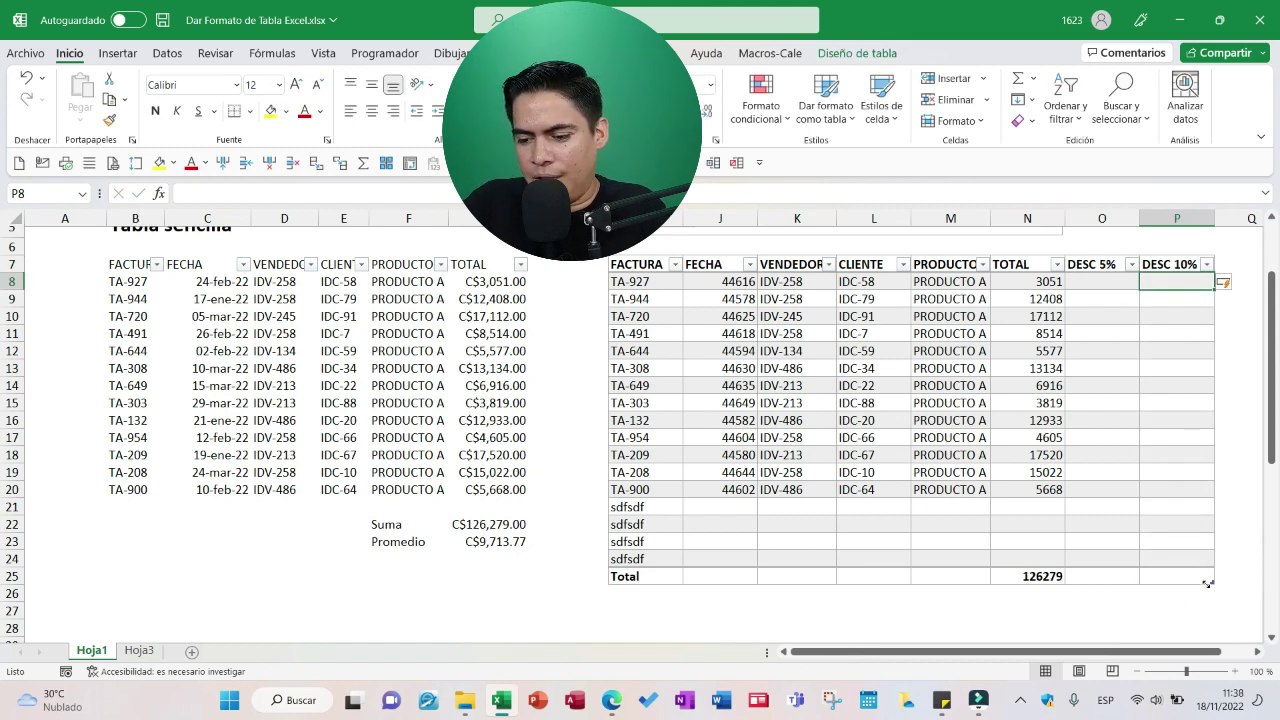
pyautogui.moveTo(861, 264); pyautogui.dragTo(1174, 583)
pyautogui.click(1122, 500)
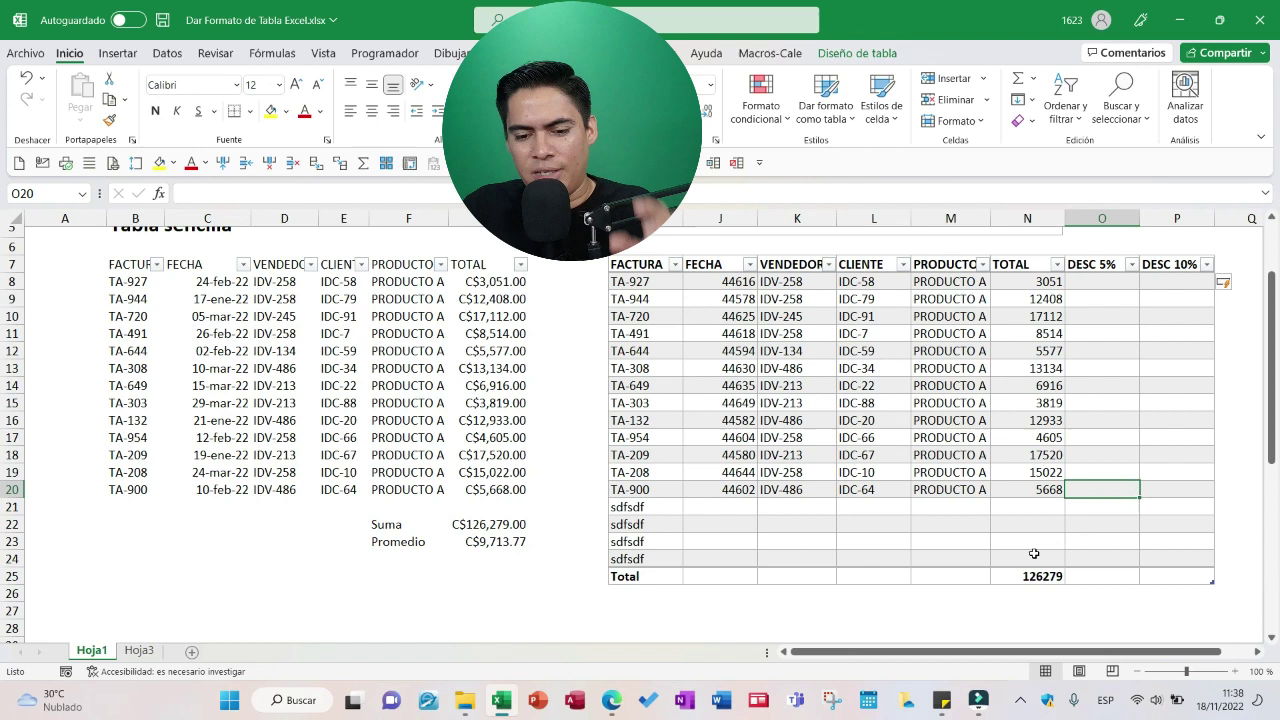
# Step: Insert three blank columns at column H between the two tables and move the VENDEDOR slicer back above the formatted table
pyautogui.scroll(2, 1034, 554)
pyautogui.click(568, 218)
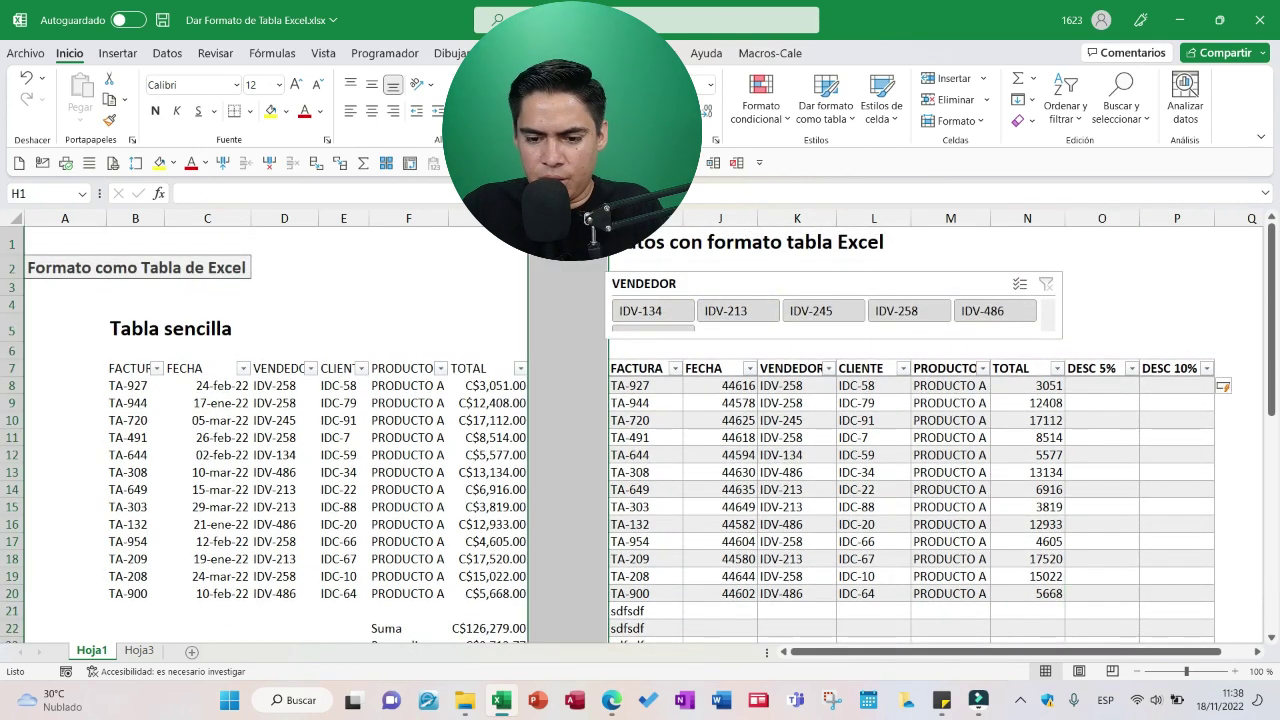
pyautogui.hotkey('ctrl', '+')
pyautogui.hotkey('ctrl', '+')
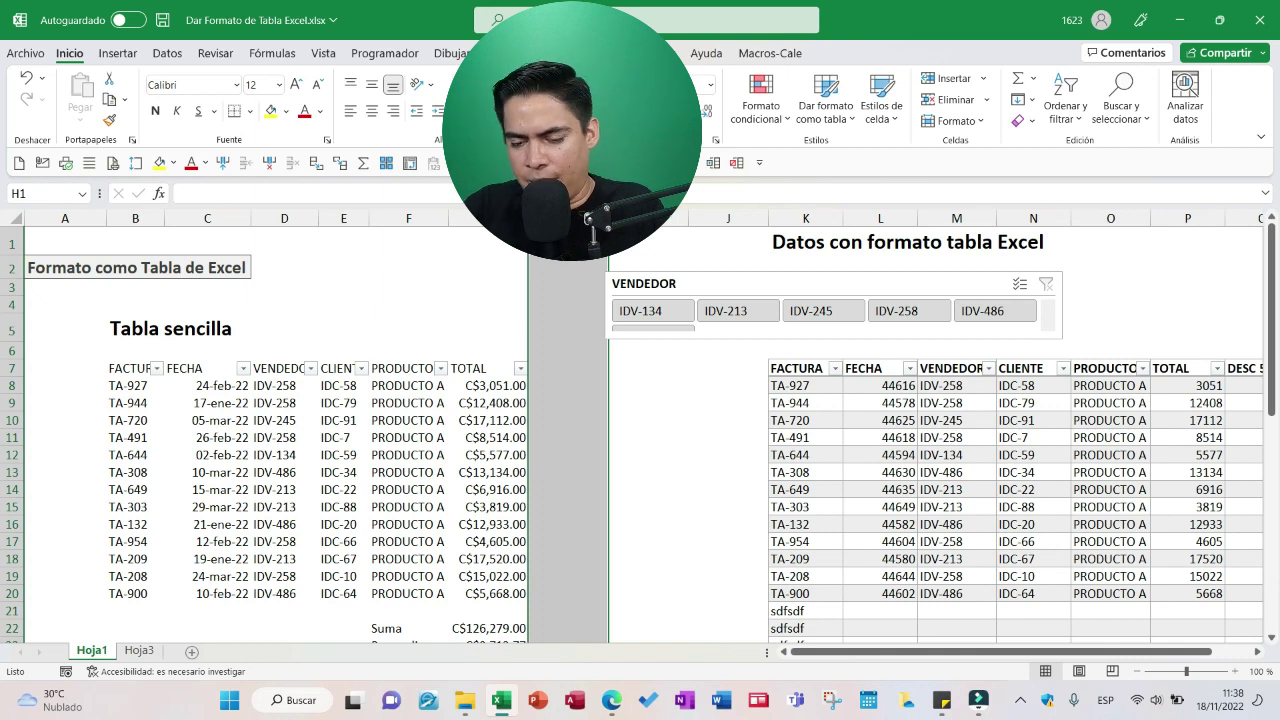
pyautogui.hotkey('ctrl', '+')
pyautogui.moveTo(878, 284); pyautogui.dragTo(1114, 277)
# Step: Add the headers DESC 5% in H7 and DESC 10% in I7 beside TOTAL in the simple table
pyautogui.click(481, 368)
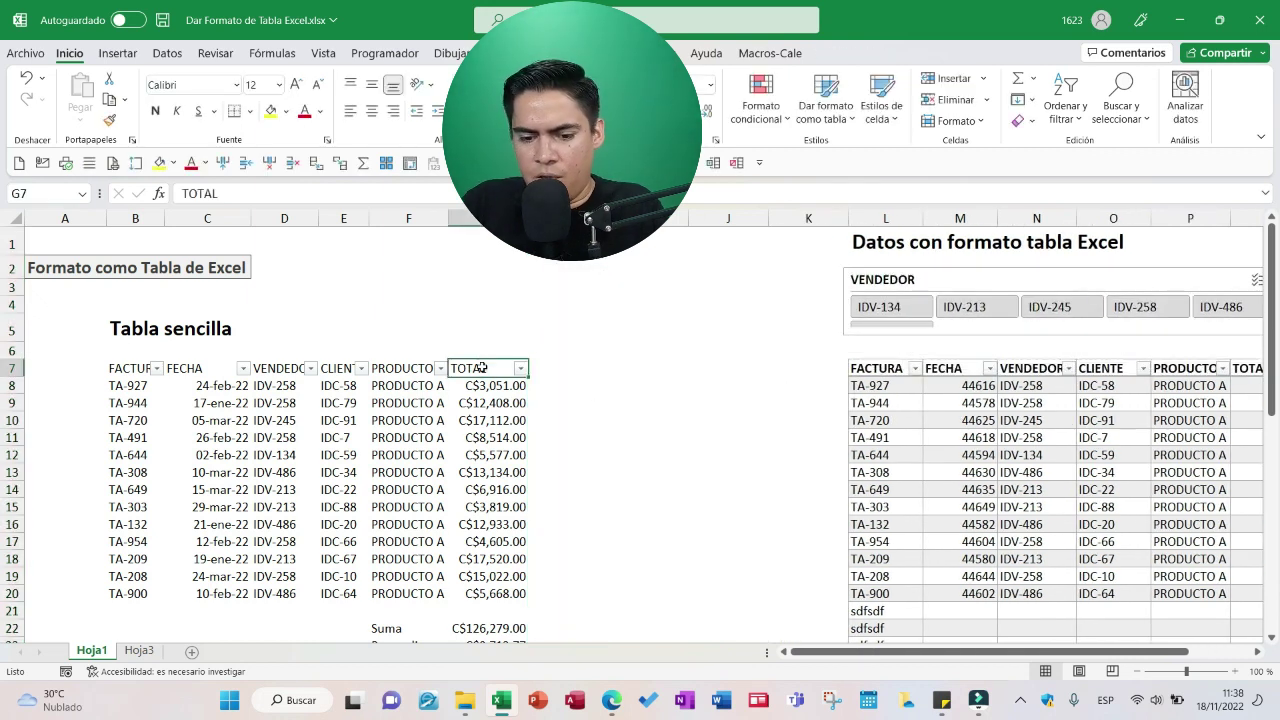
pyautogui.press('Right')
pyautogui.write('DE')
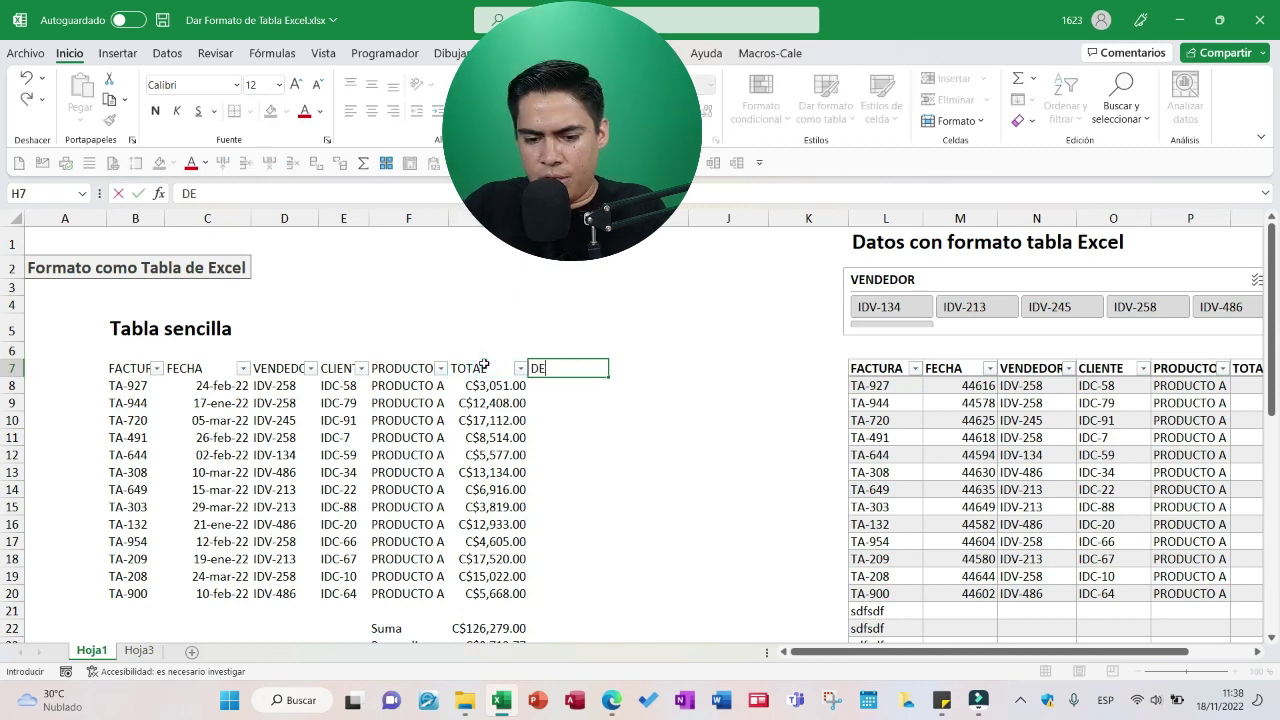
pyautogui.write('SC 5%')
pyautogui.press('Return')
pyautogui.press('Up')
pyautogui.press('Right')
pyautogui.write('DESC 10%')
pyautogui.press('Return')
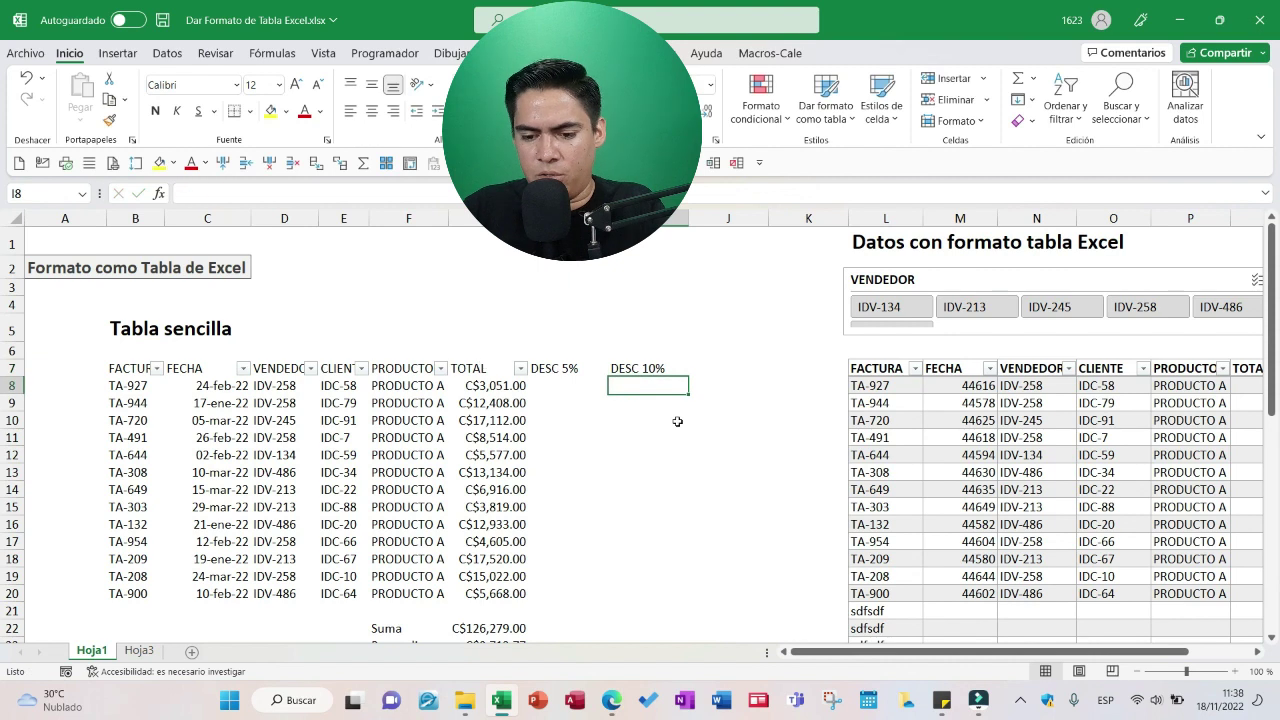
# Step: Make the VENDEDOR slicer taller so that its second row of buttons fits
pyautogui.scroll(-1, 654, 514)
pyautogui.hscroll(1, 677, 489)
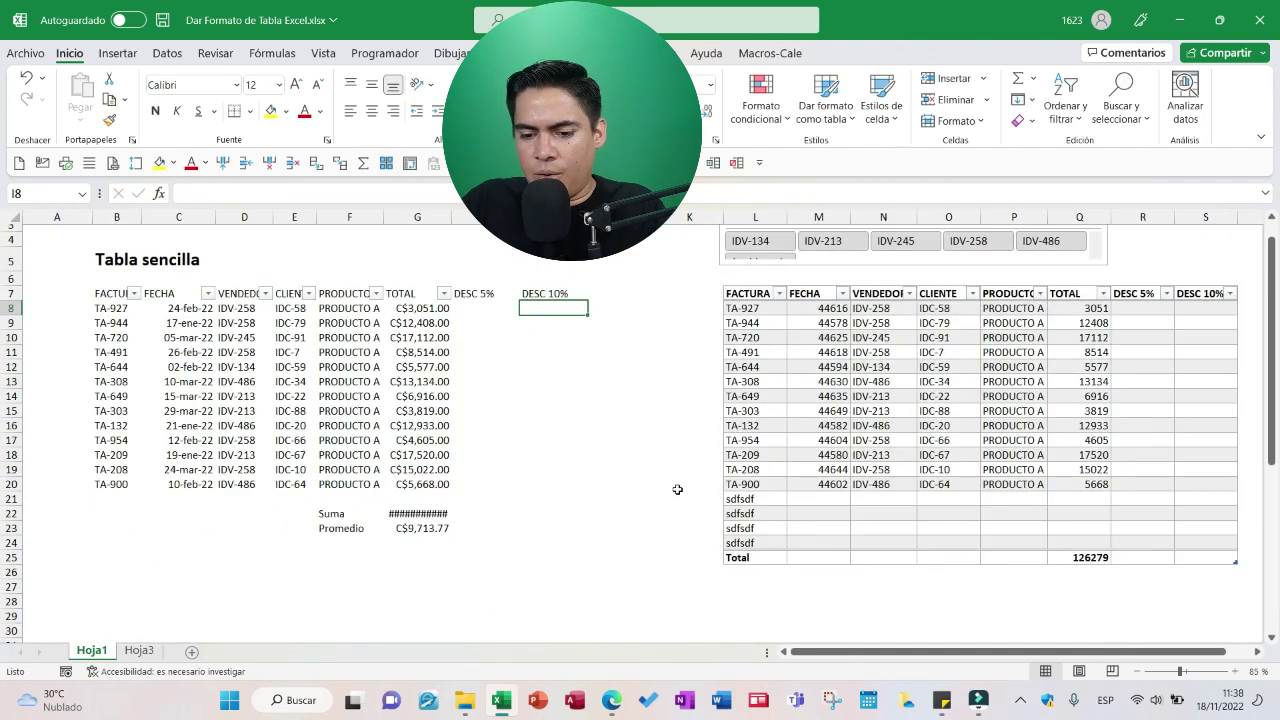
pyautogui.scroll(1, 597, 410)
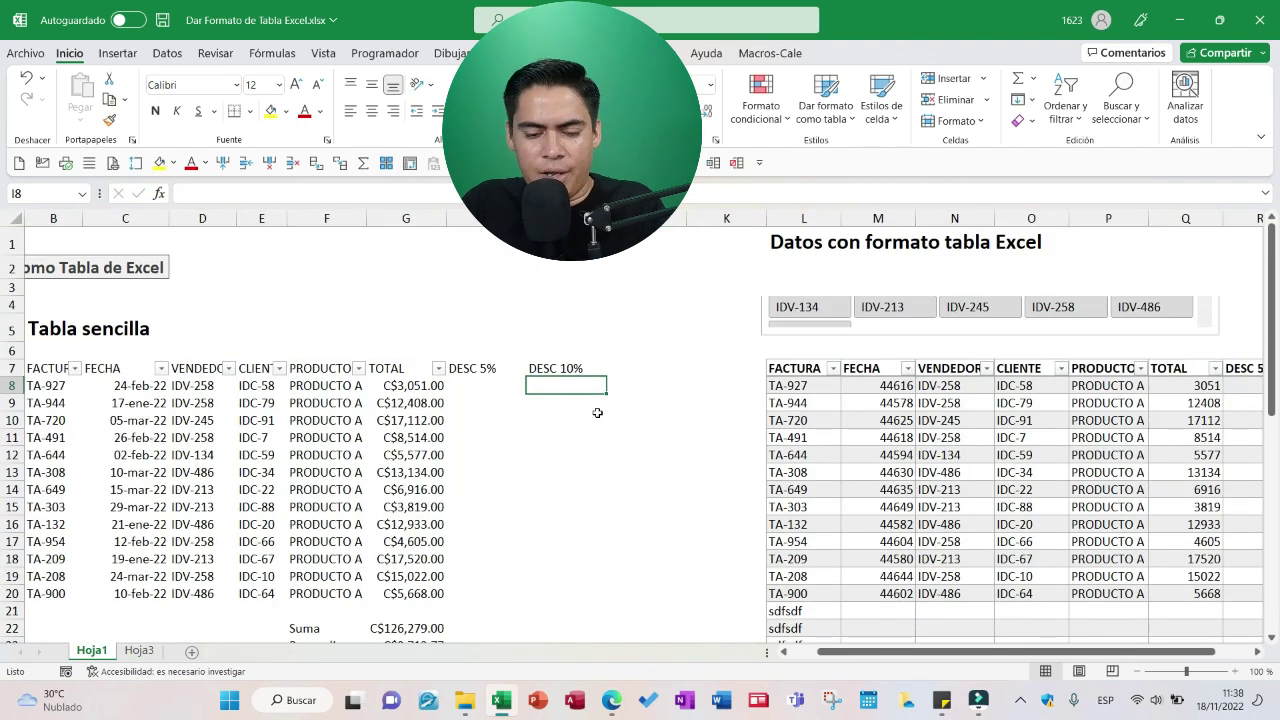
pyautogui.click(947, 280)
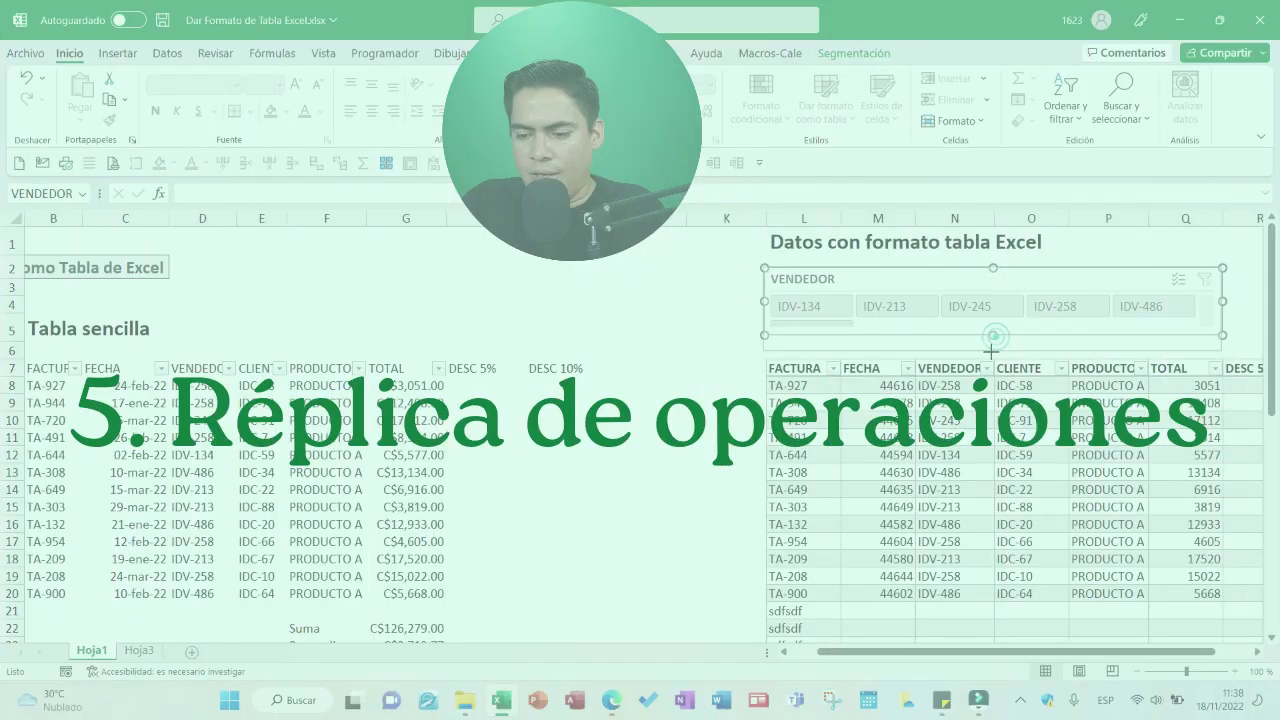
pyautogui.moveTo(990, 337); pyautogui.dragTo(990, 352)
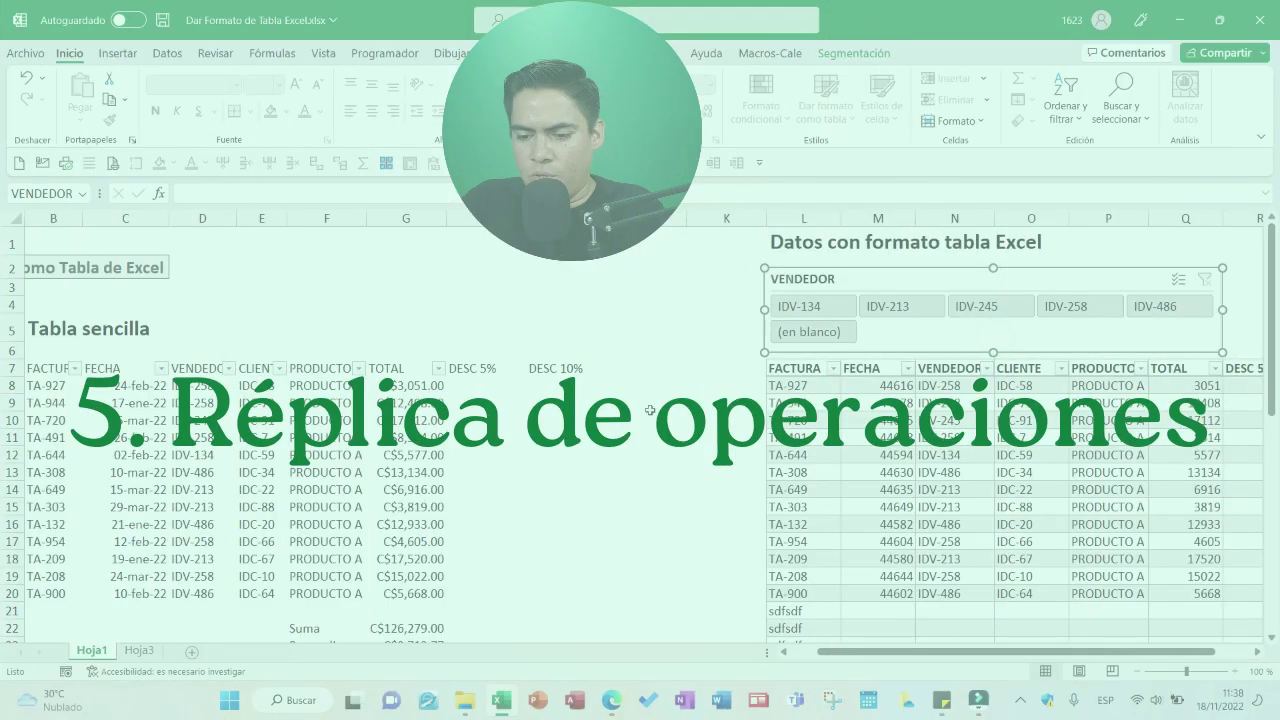
# Step: Enter the formula =G8*5% in H8, the first DESC 5% cell of the simple table
pyautogui.click(491, 387)
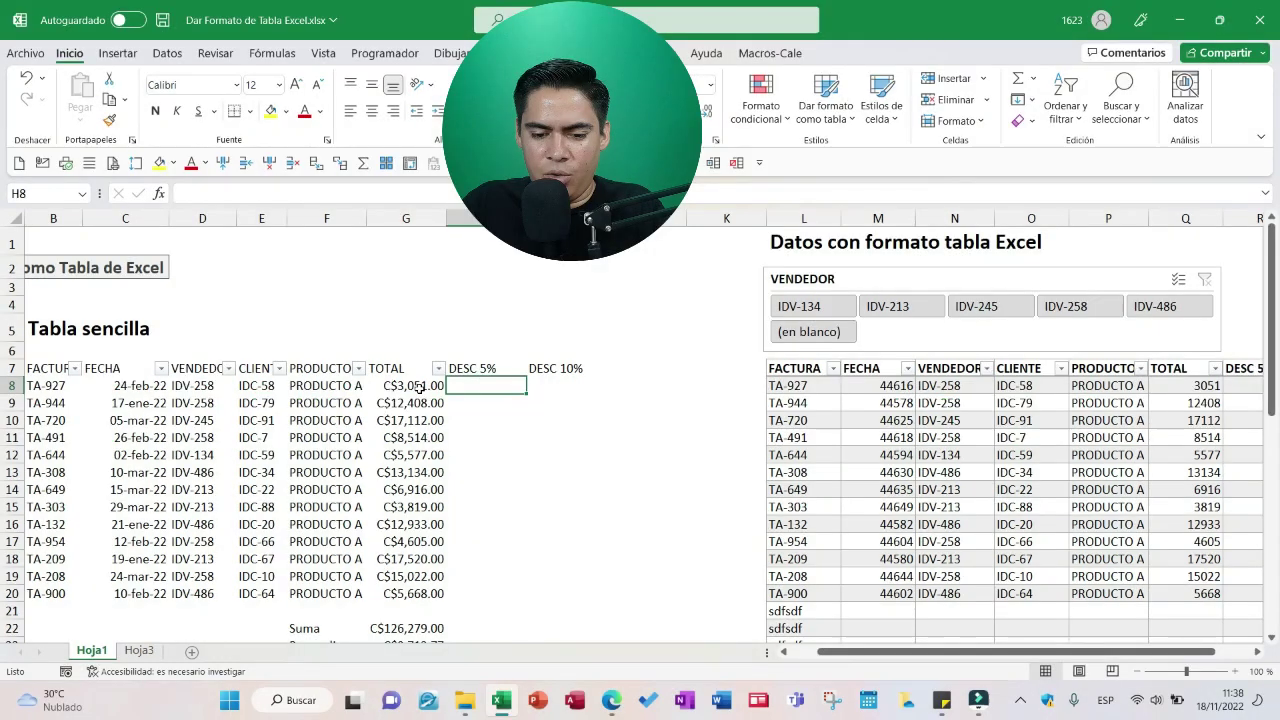
pyautogui.click(420, 389)
pyautogui.click(484, 386)
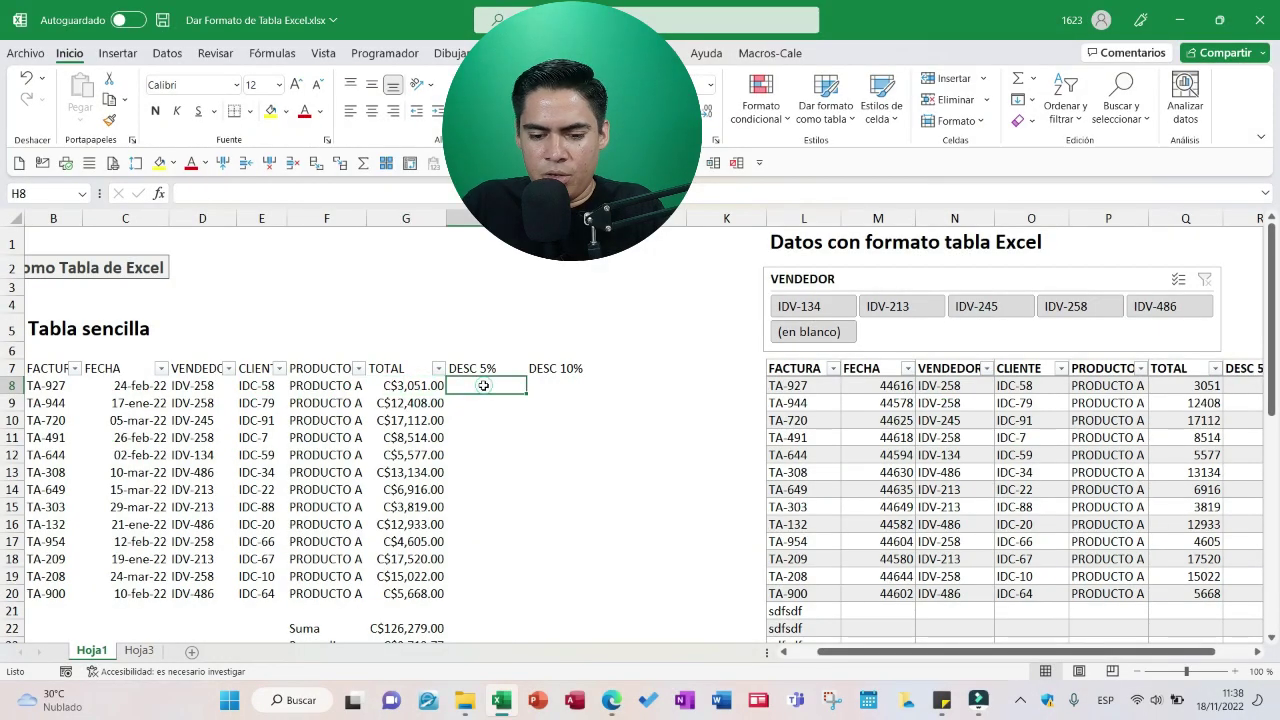
pyautogui.write('=')
pyautogui.press('Left')
pyautogui.write('*5%')
pyautogui.press('Return')
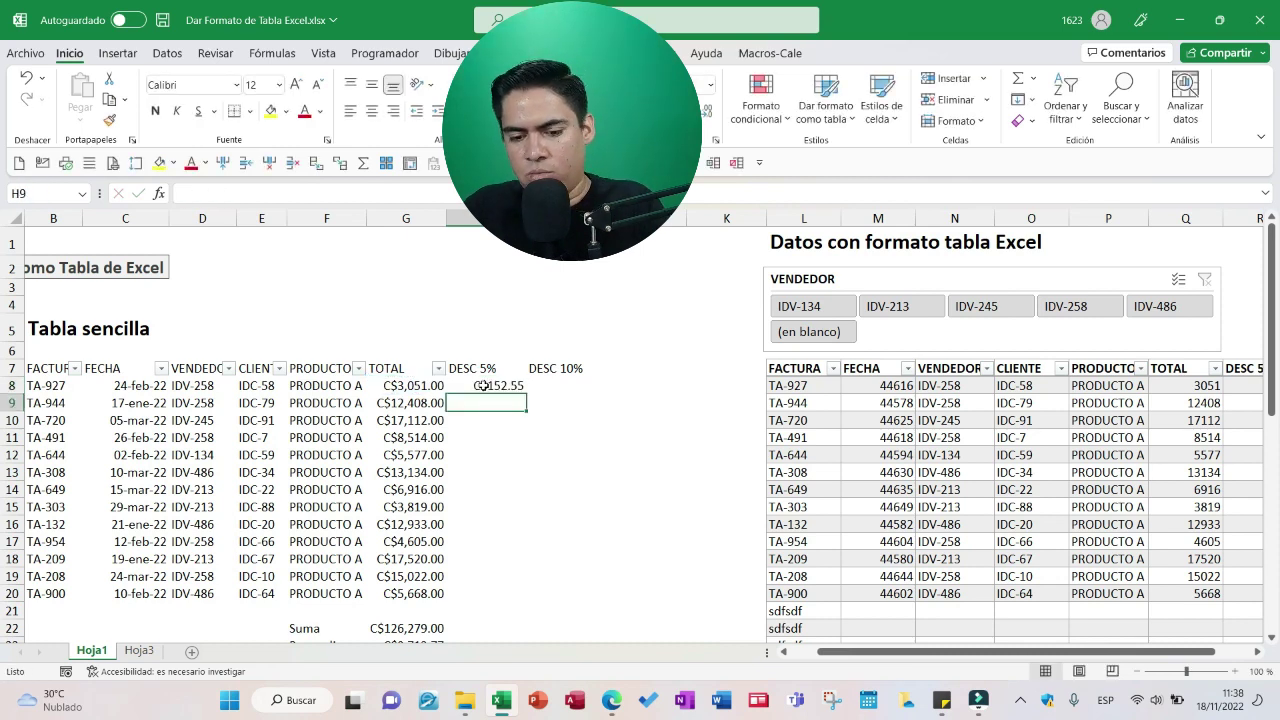
# Step: Enter the formula =G8*10% in I8, the first DESC 10% cell of the simple table
pyautogui.press('Right')
pyautogui.press('Up')
pyautogui.press('Right')
pyautogui.press('Left')
pyautogui.write('=')
pyautogui.press('Left')
pyautogui.press('Left')
pyautogui.write('*10%')
pyautogui.press('Return')
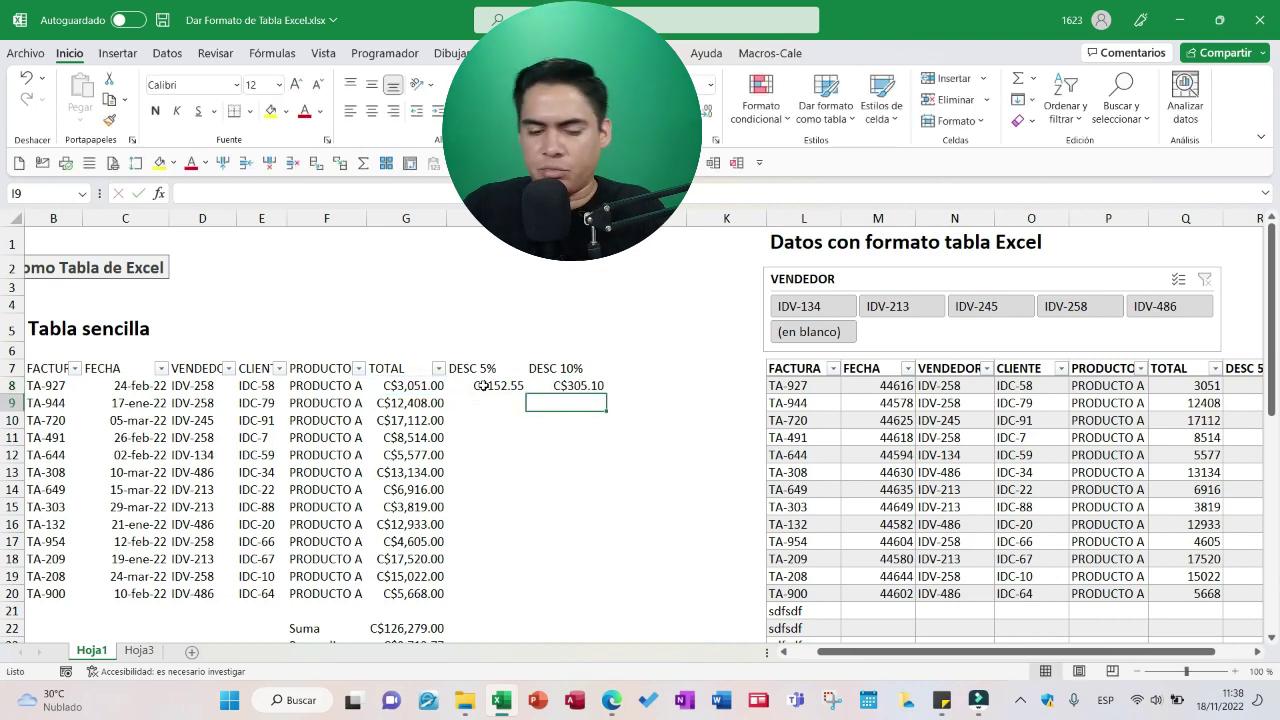
pyautogui.moveTo(52, 389); pyautogui.dragTo(61, 594)
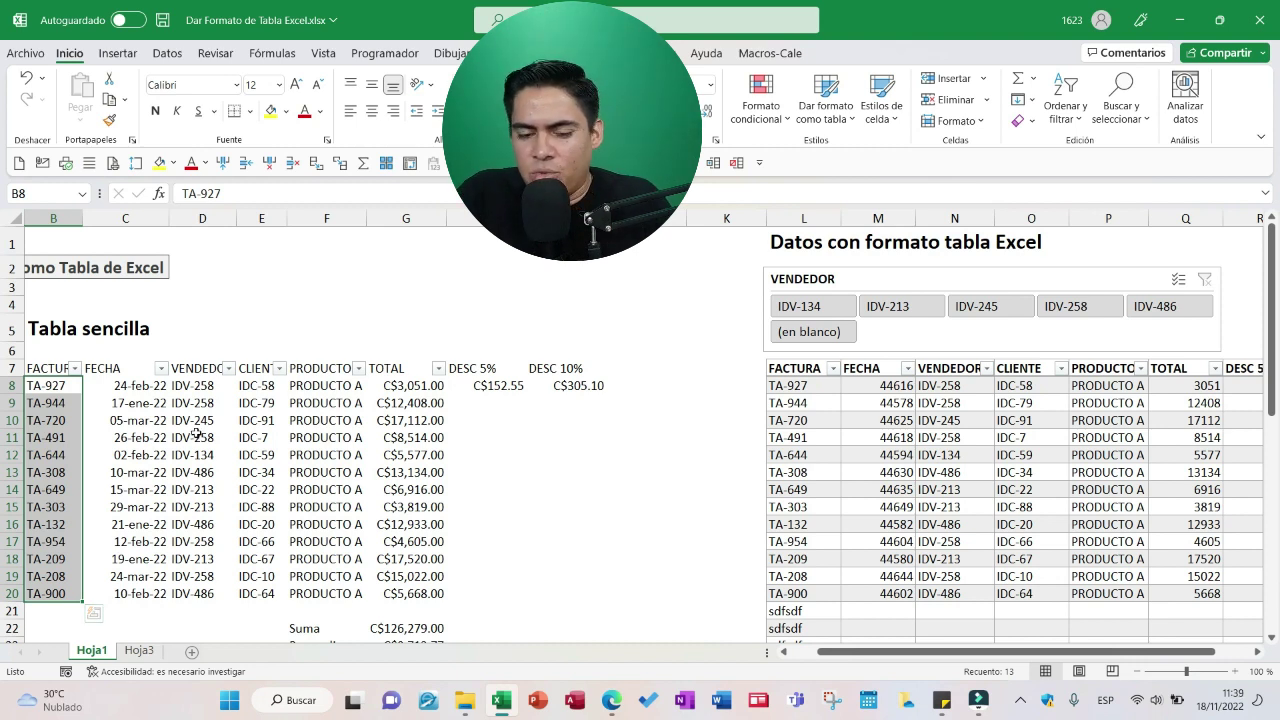
pyautogui.click(488, 390)
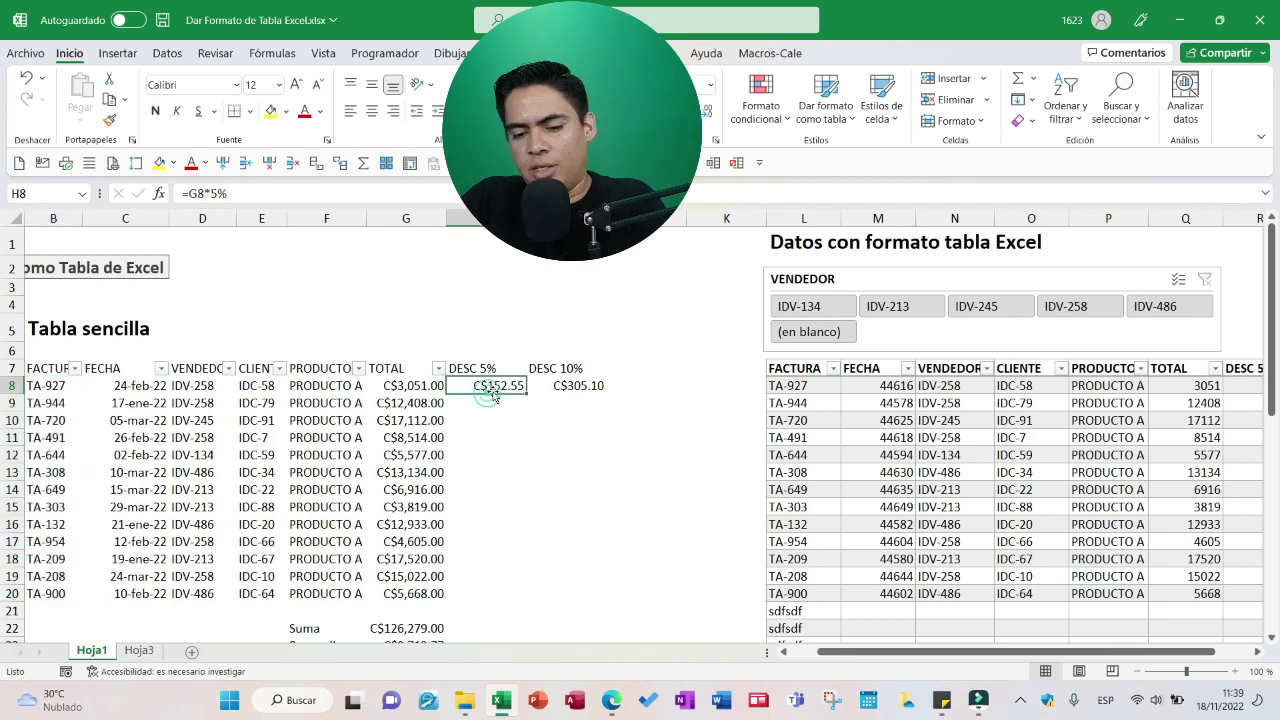
pyautogui.hotkey('ctrl', 'c')
pyautogui.click(493, 397)
pyautogui.press('Escape')
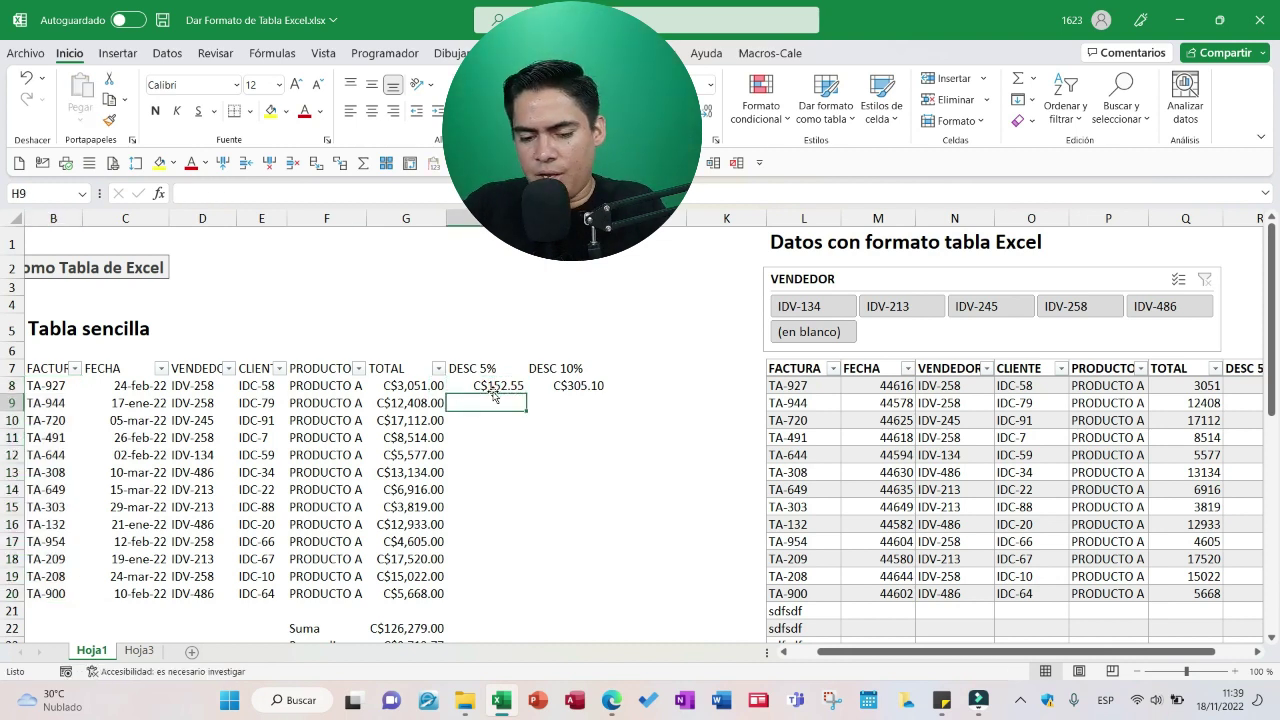
# Step: Fill the DESC 5% and DESC 10% formulas from row 8 down to row 20 of the simple table
pyautogui.click(492, 388)
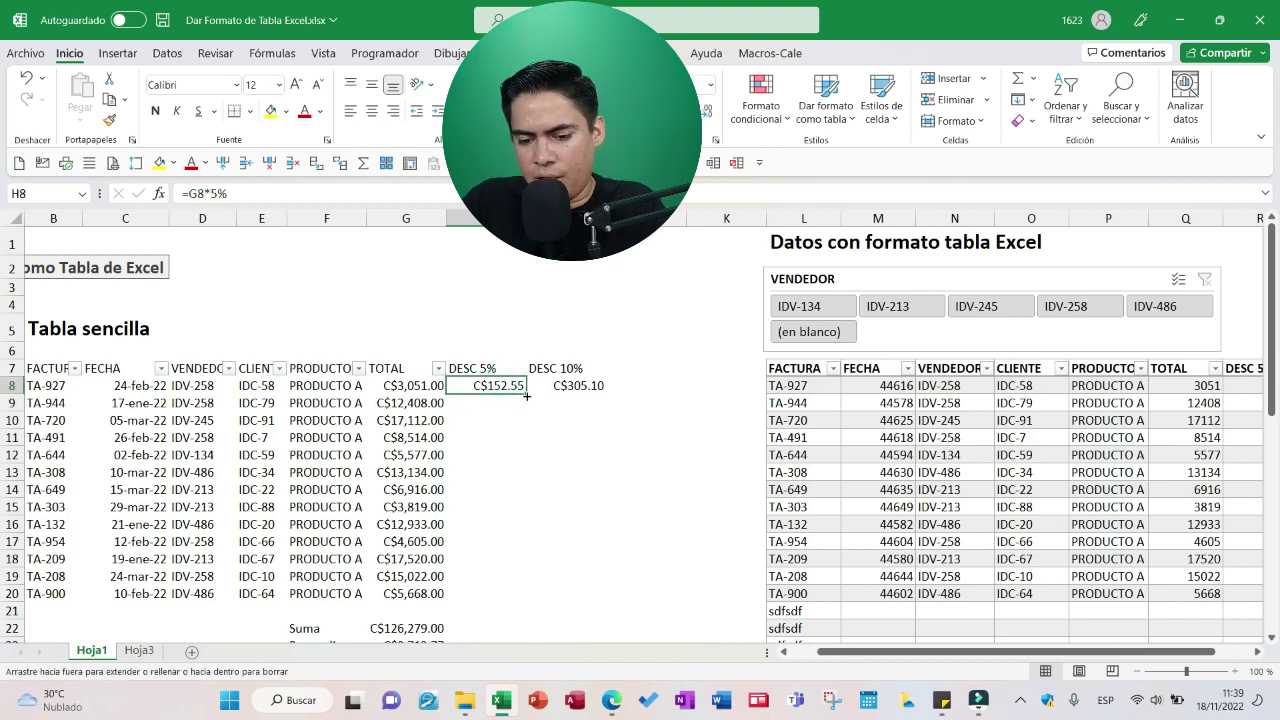
pyautogui.doubleClick(525, 393)
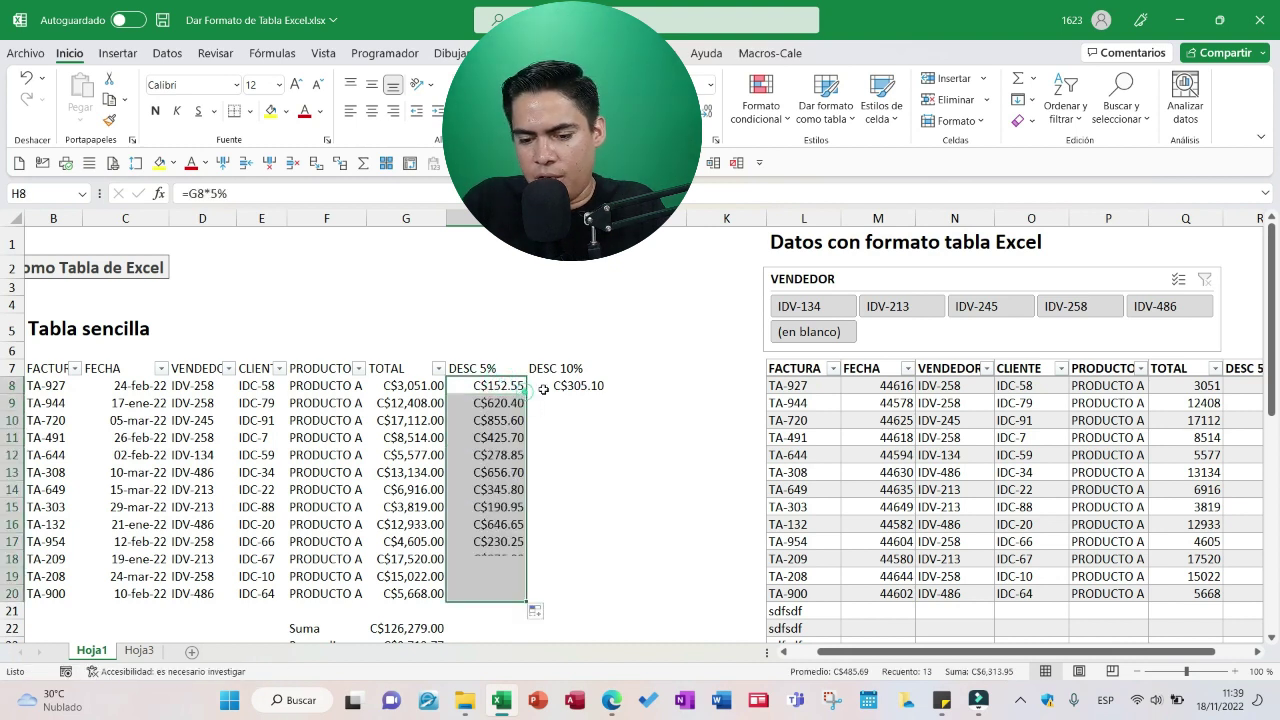
pyautogui.click(570, 386)
pyautogui.doubleClick(607, 393)
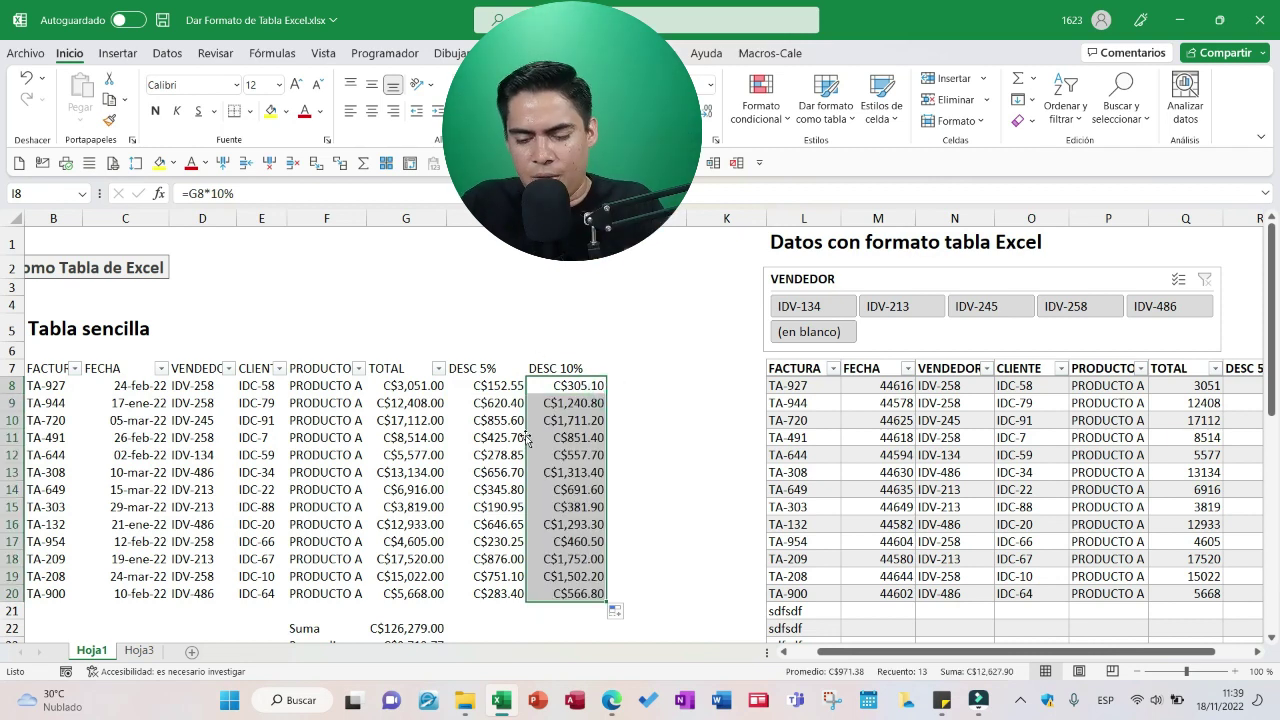
pyautogui.click(1080, 467)
pyautogui.press('Escape')
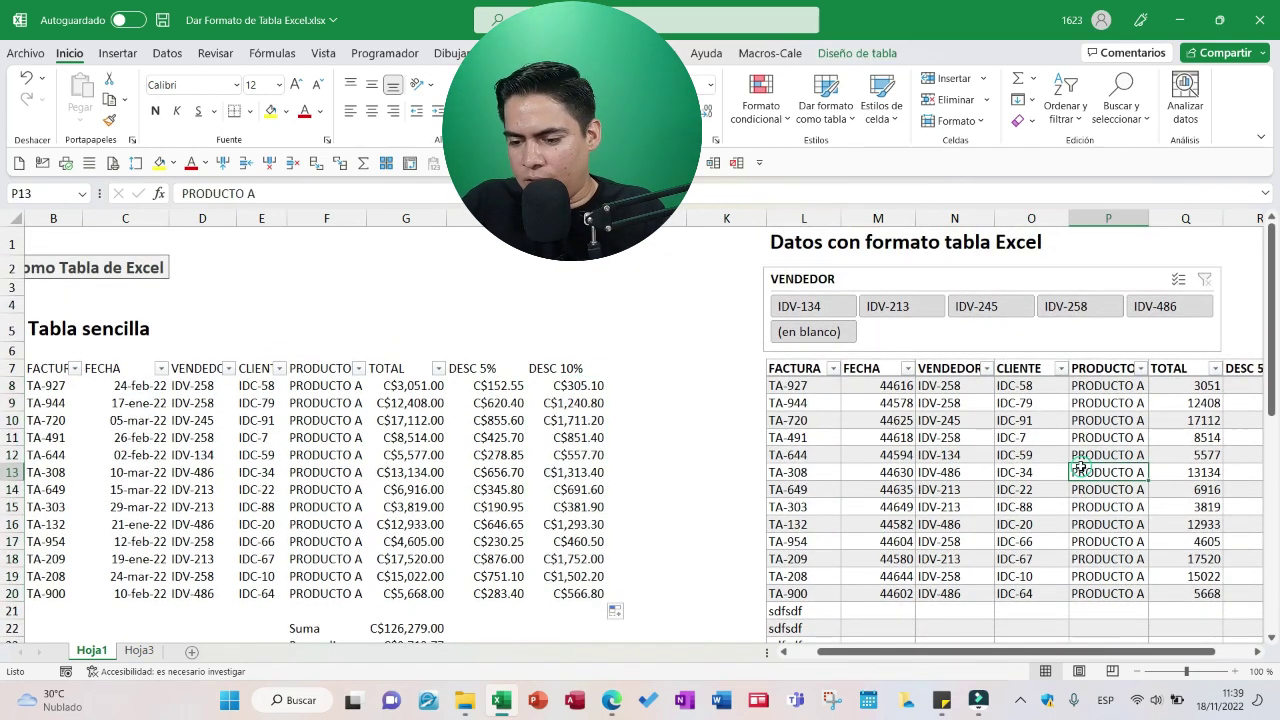
pyautogui.press('Right')
pyautogui.press('Right')
pyautogui.press('Right')
pyautogui.press('Right')
pyautogui.press('Left')
pyautogui.press('Left')
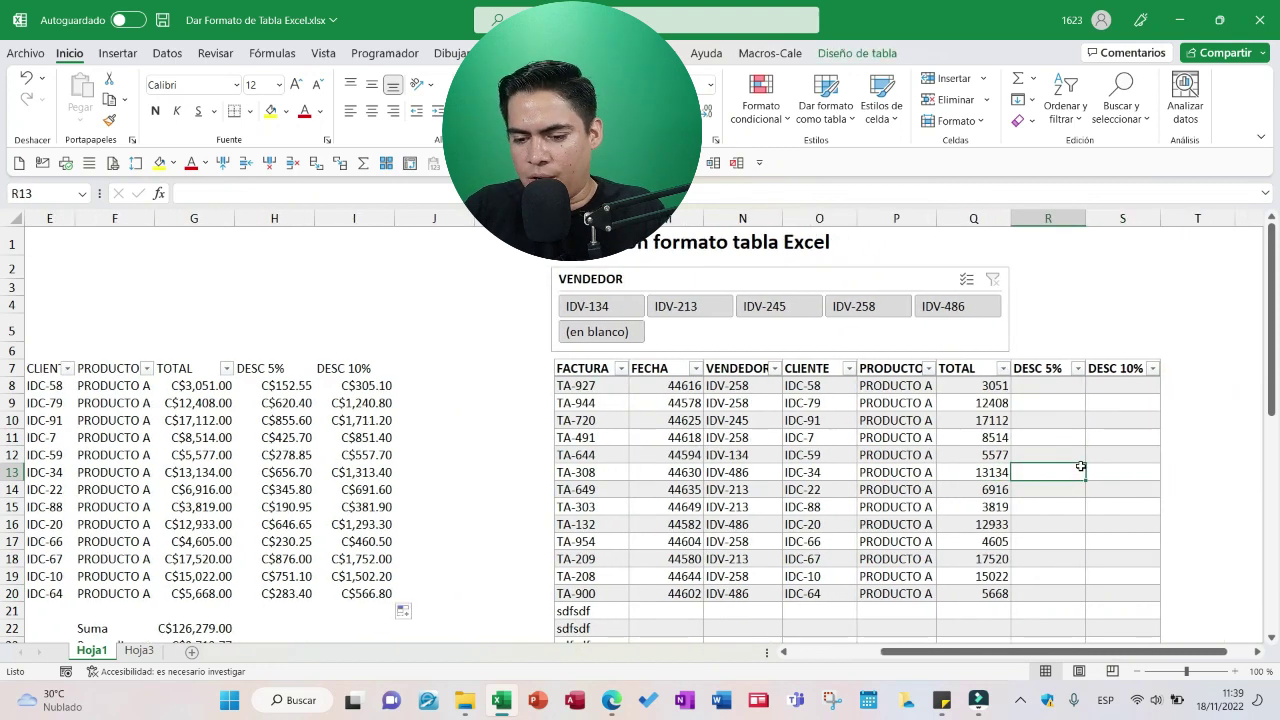
pyautogui.click(1040, 395)
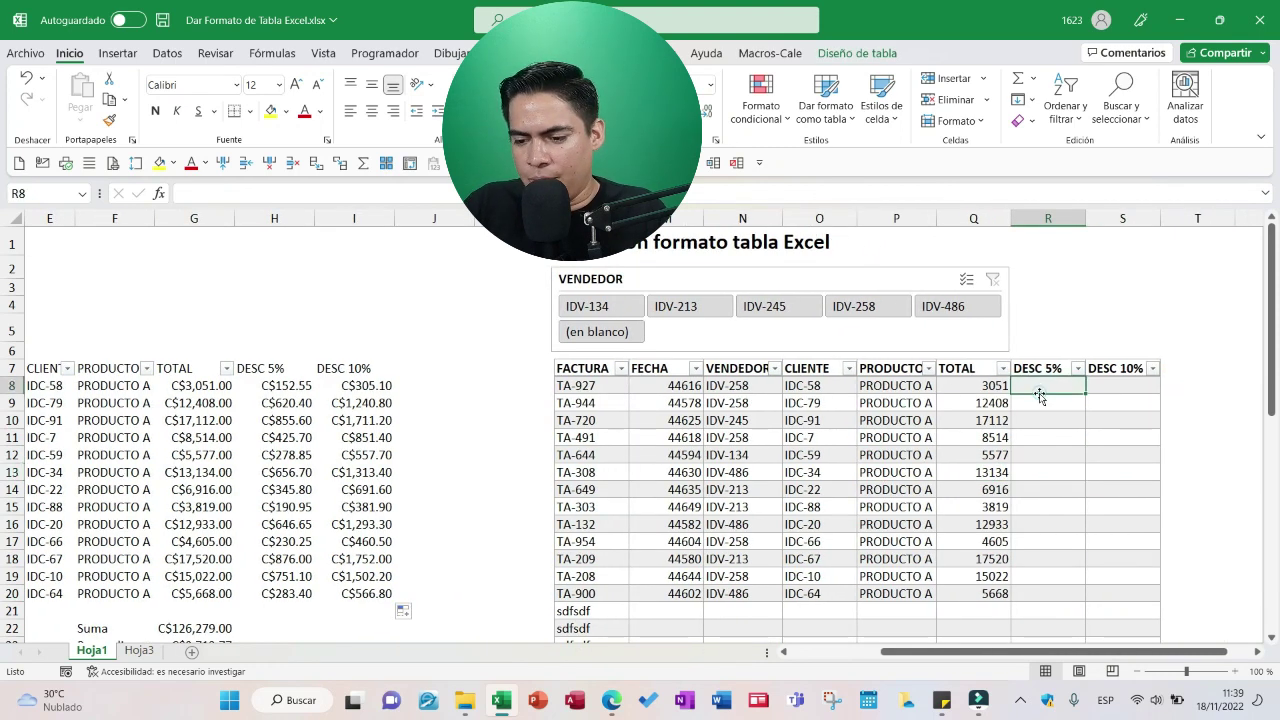
pyautogui.write('=')
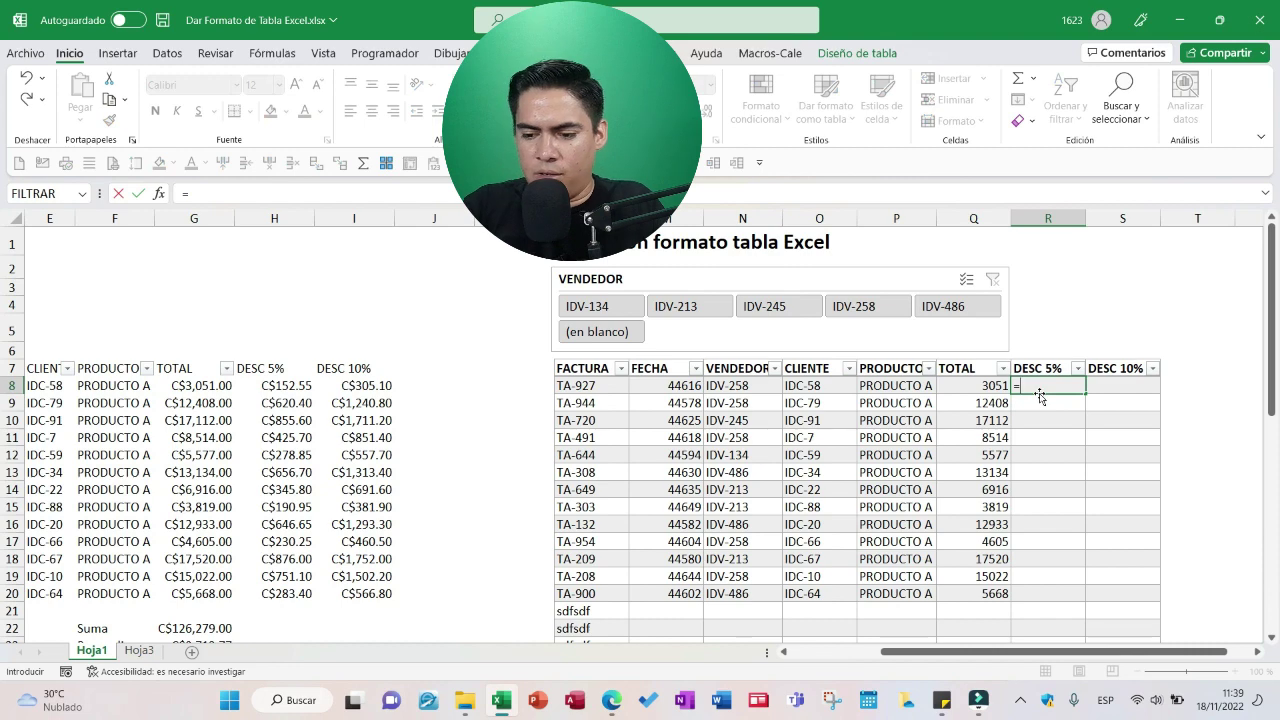
pyautogui.click(990, 385)
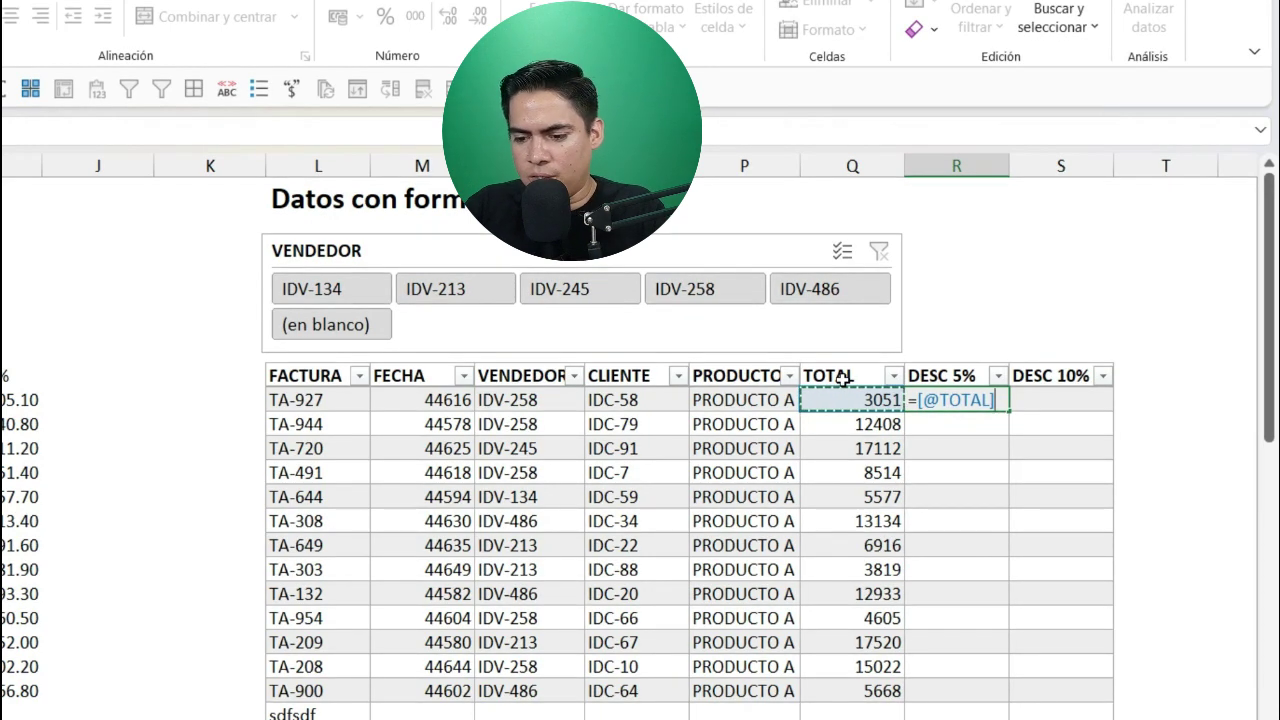
pyautogui.write('%')
pyautogui.press('Return')
pyautogui.click(974, 400)
pyautogui.hotkey('ctrl', 'shift', 'Down')
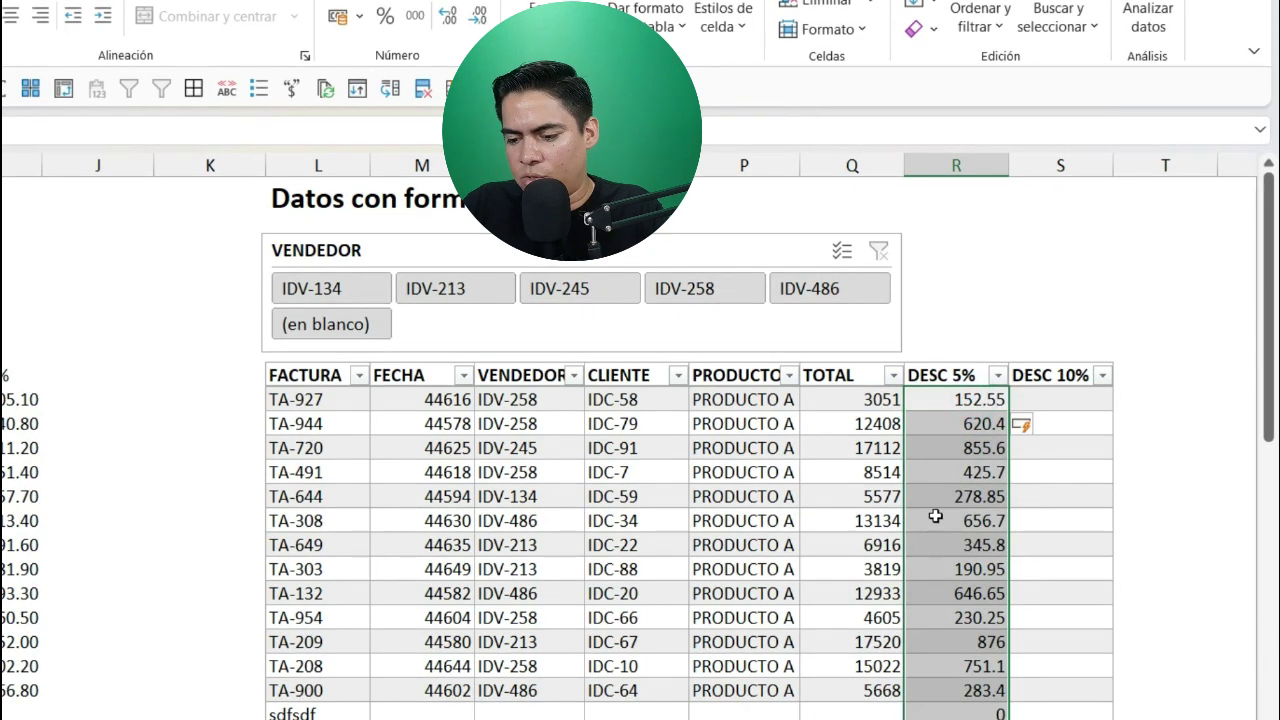
pyautogui.click(1093, 400)
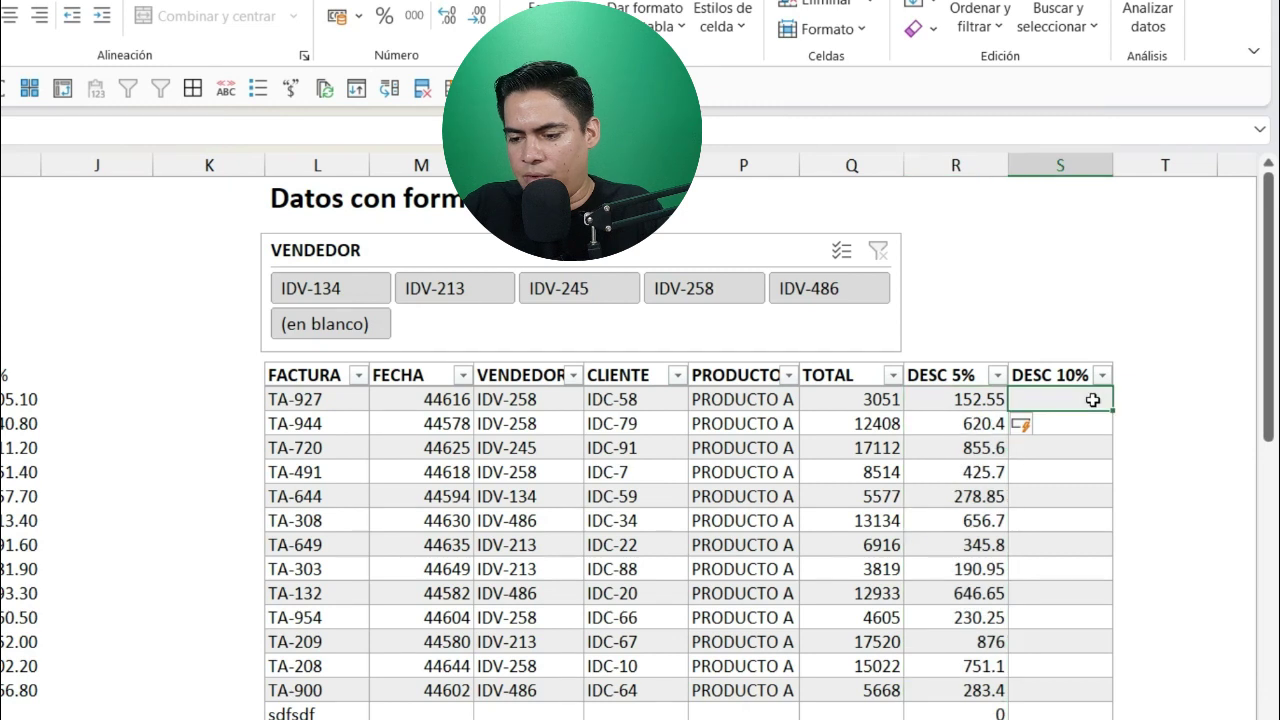
pyautogui.write('=')
pyautogui.press('Left')
pyautogui.press('Left')
pyautogui.write('*10%')
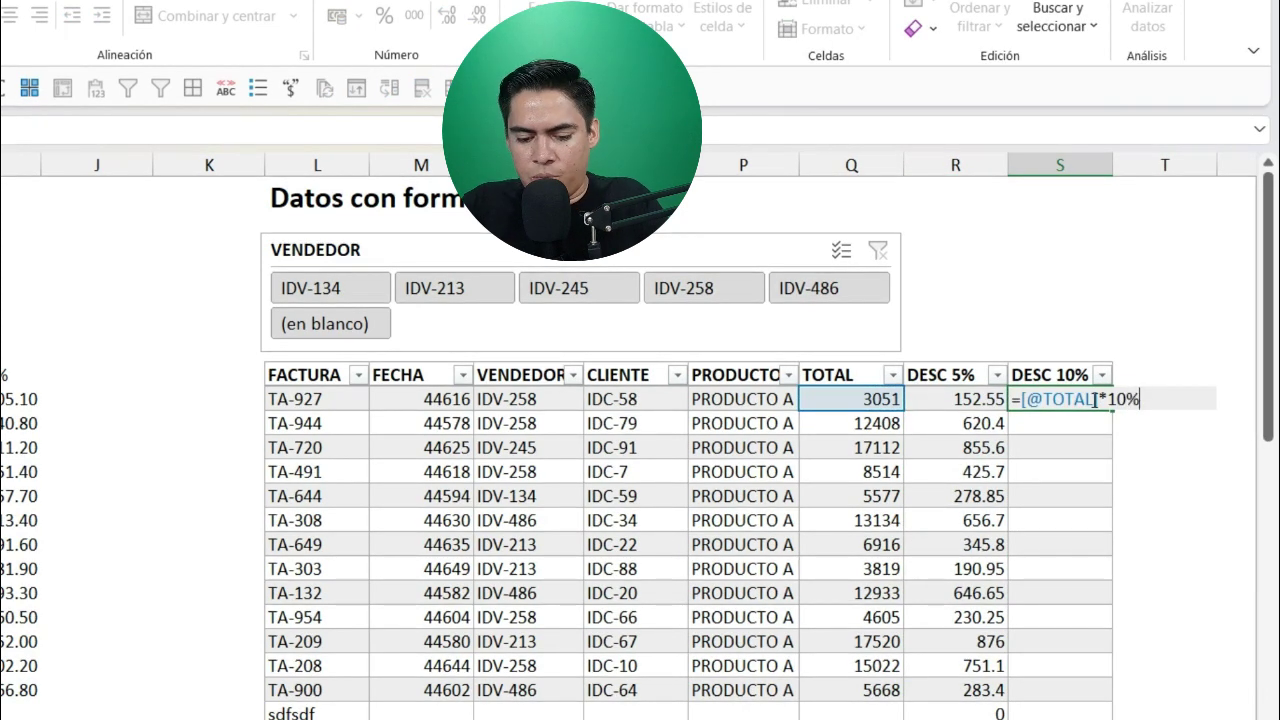
pyautogui.press('Return')
# Step: Examine the automatically filled DESC 5% and DESC 10% columns down to the formatted table's Total row
pyautogui.moveTo(1092, 400); pyautogui.dragTo(1095, 712)
pyautogui.click(1080, 520)
pyautogui.scroll(-5, 1066, 450)
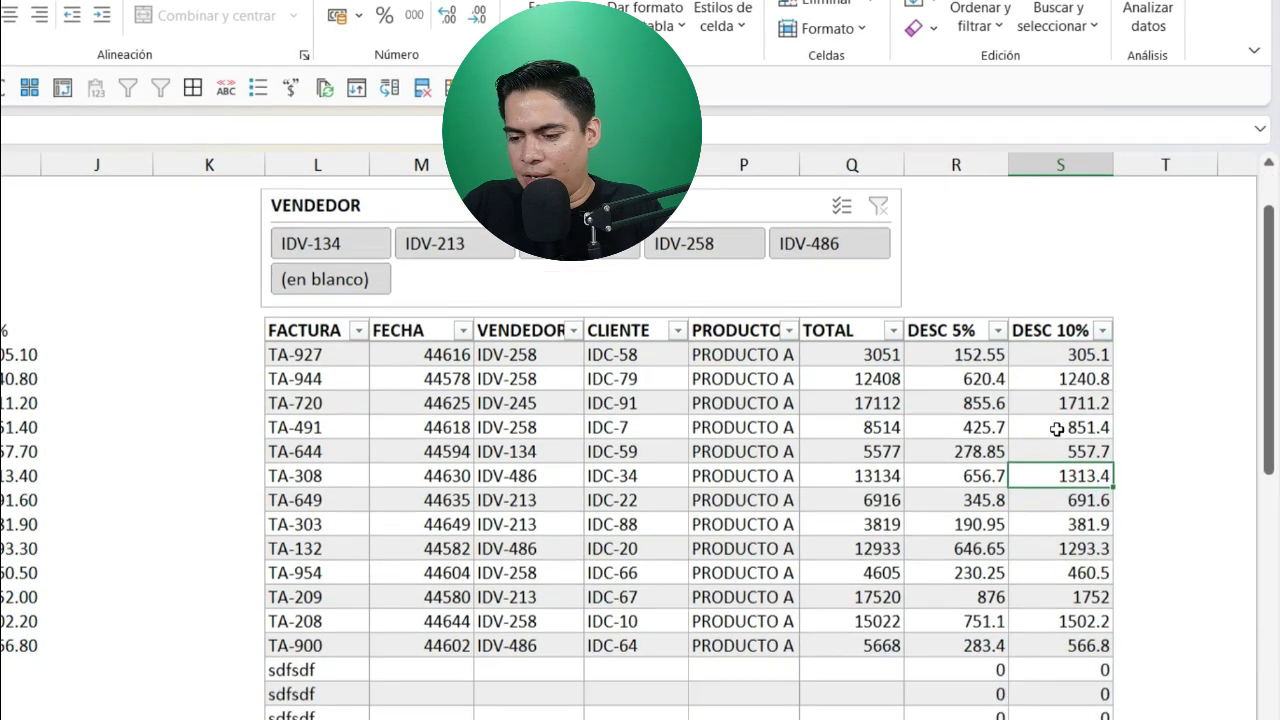
pyautogui.scroll(5, 1051, 434)
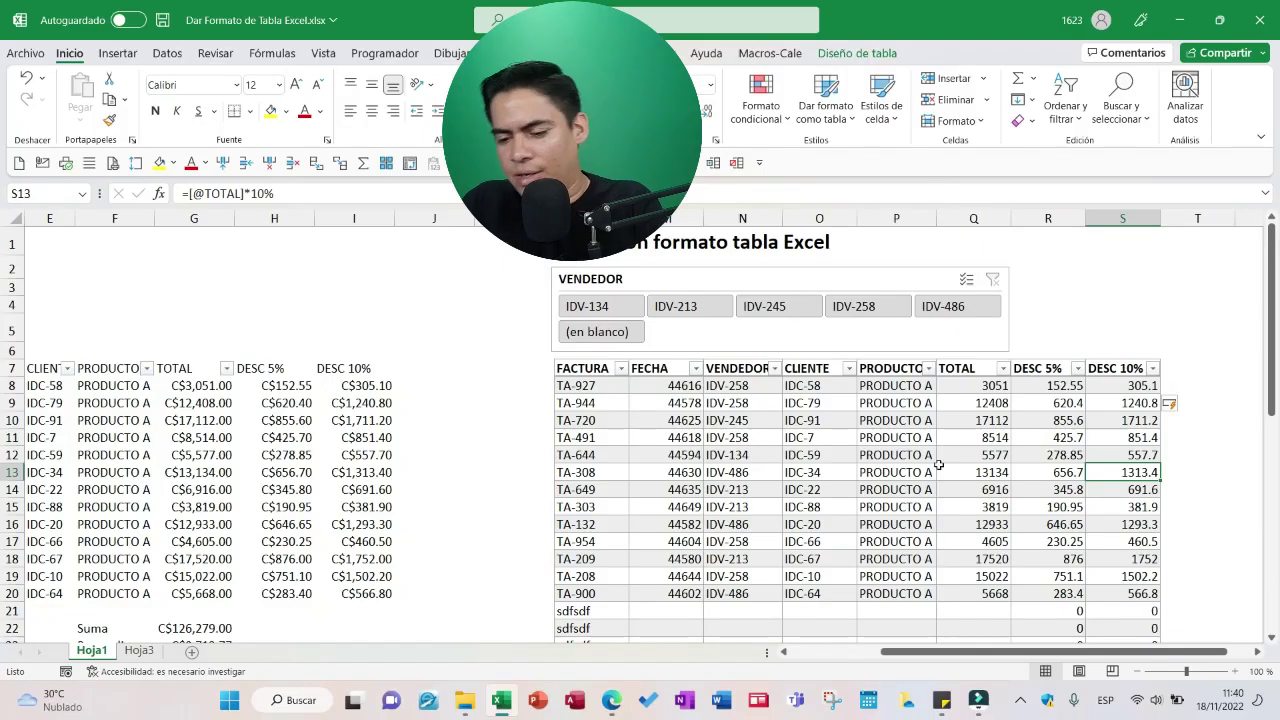
pyautogui.scroll(-2, 1050, 460)
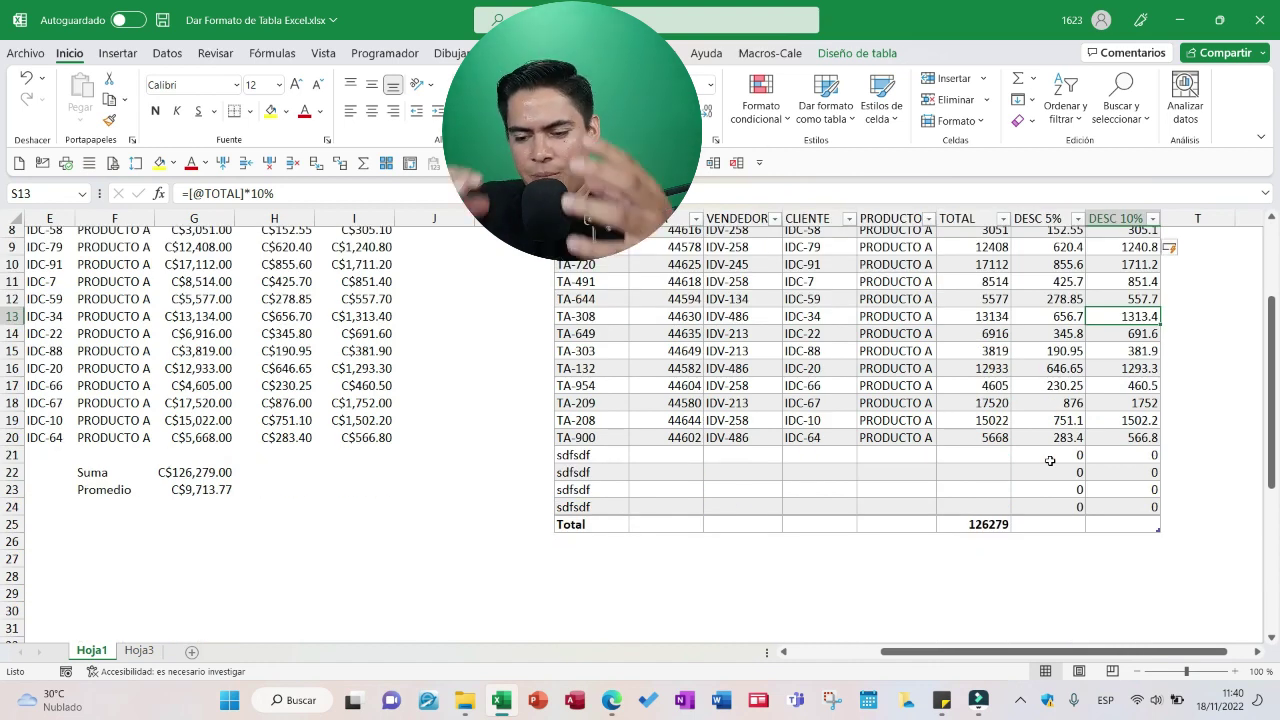
pyautogui.scroll(2, 1050, 460)
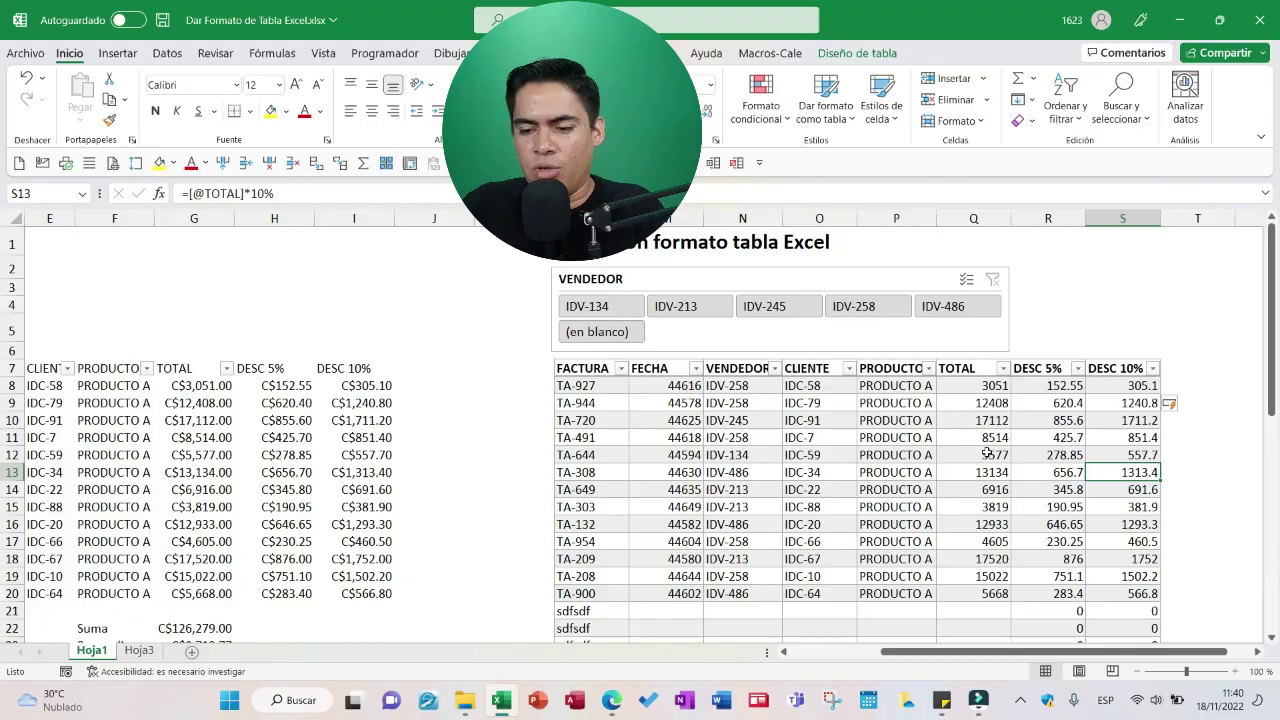
pyautogui.click(990, 455)
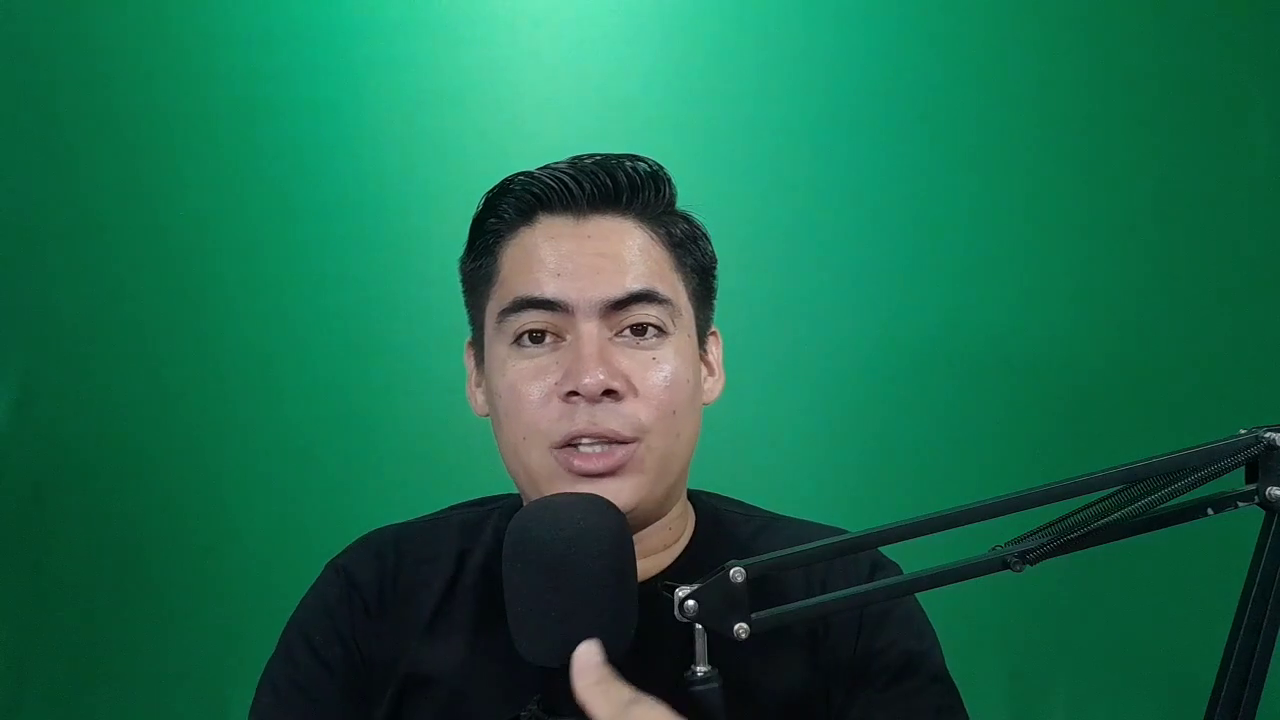